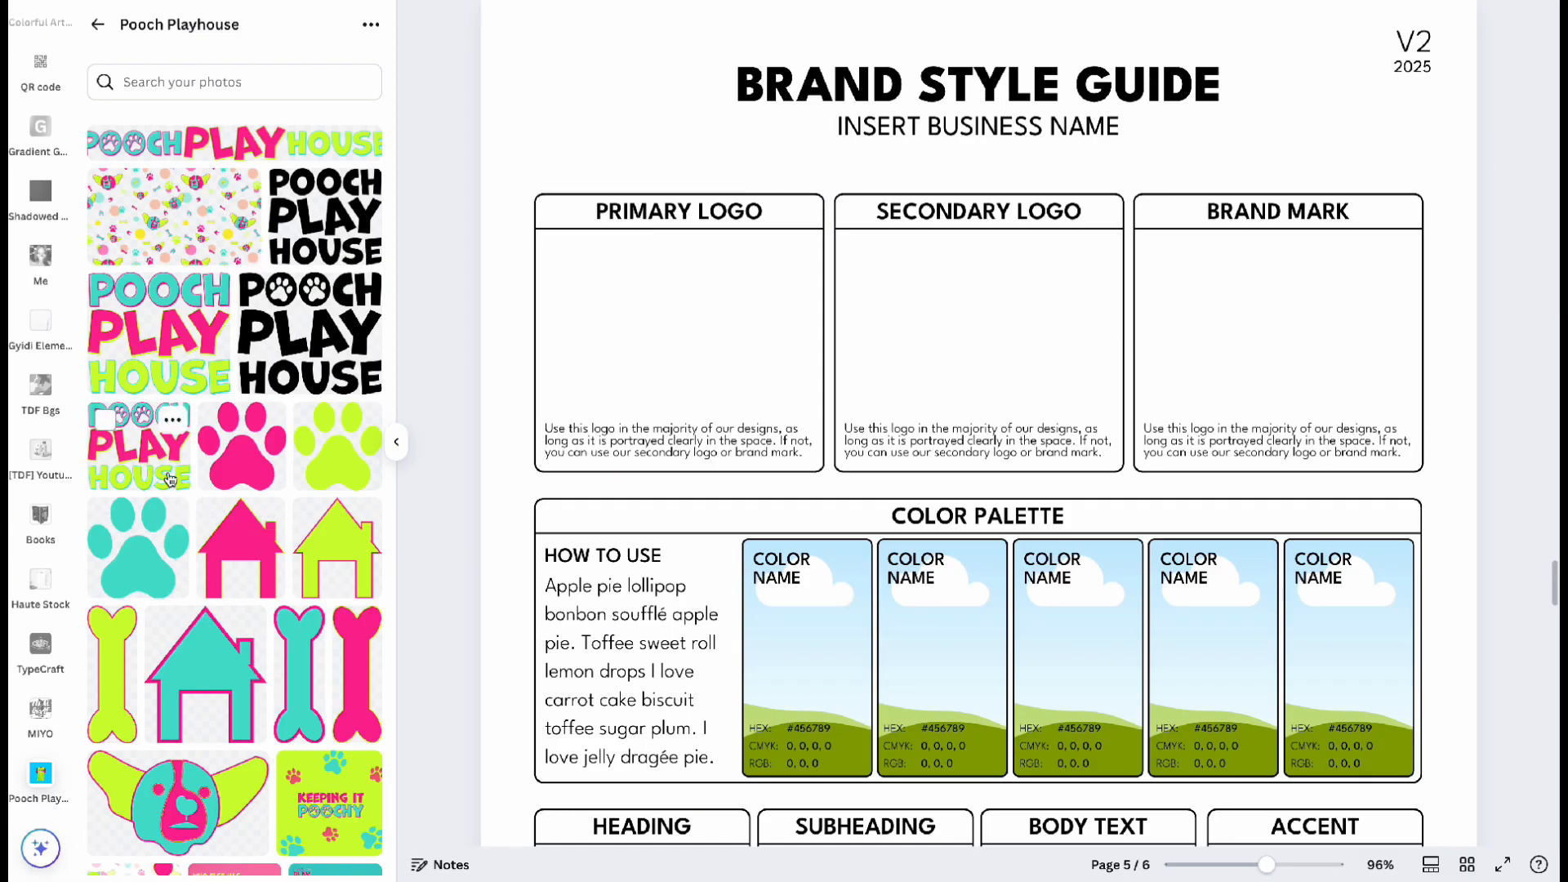
Place the stacked multicolour Pooch Play House logo with paw prints in the Primary Logo box, scaled down and centred above the description.
{"action": "left_click_drag", "start_coordinate": [169, 477], "coordinate": [640, 307]}
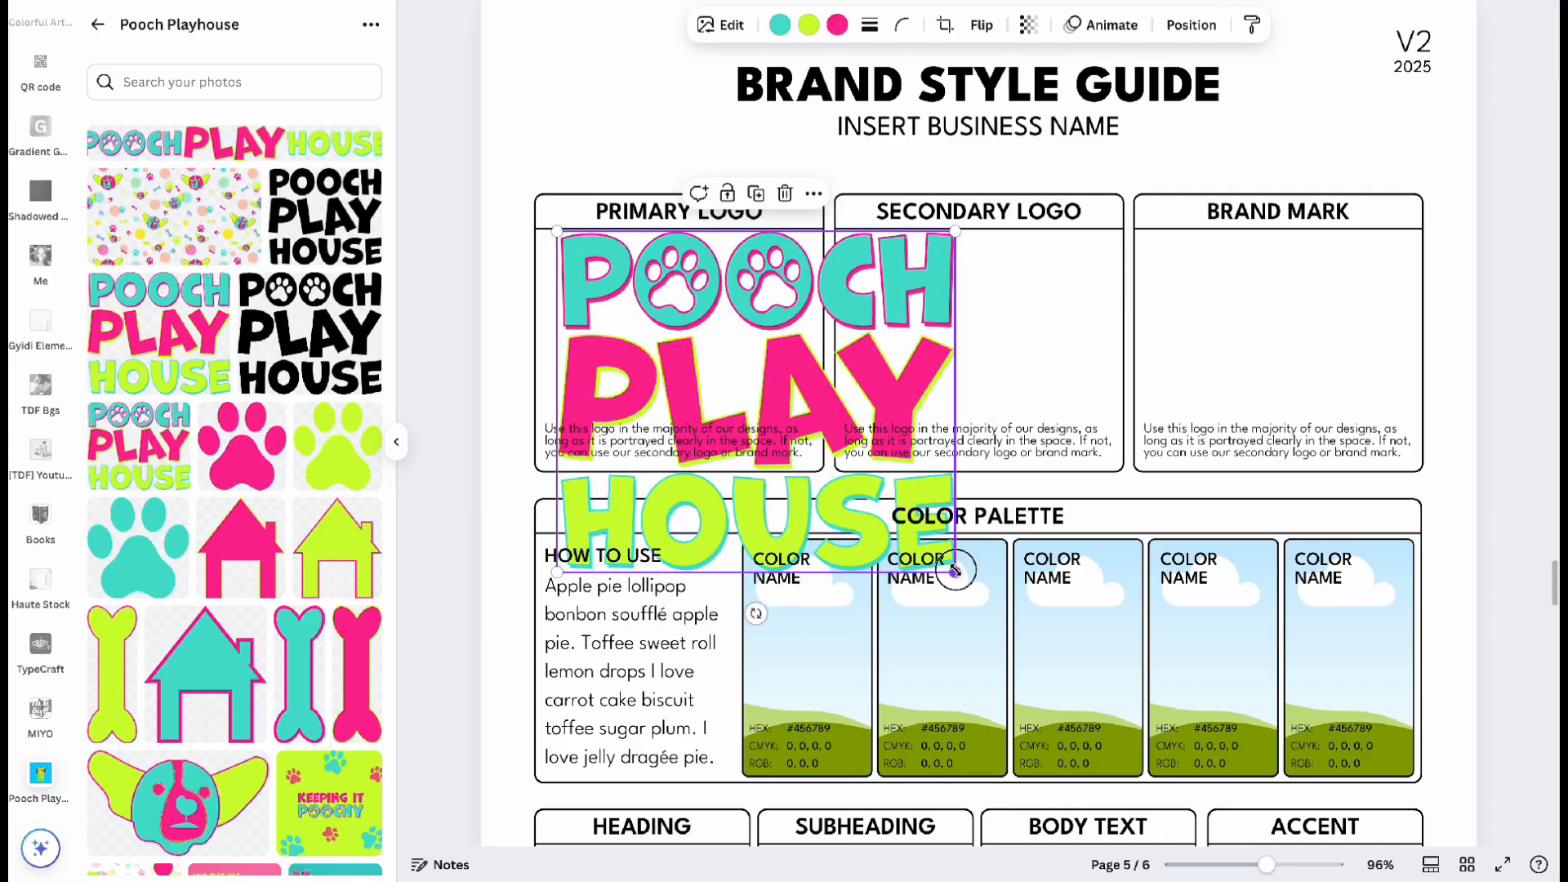
{"action": "left_click_drag", "start_coordinate": [955, 572], "coordinate": [783, 349]}
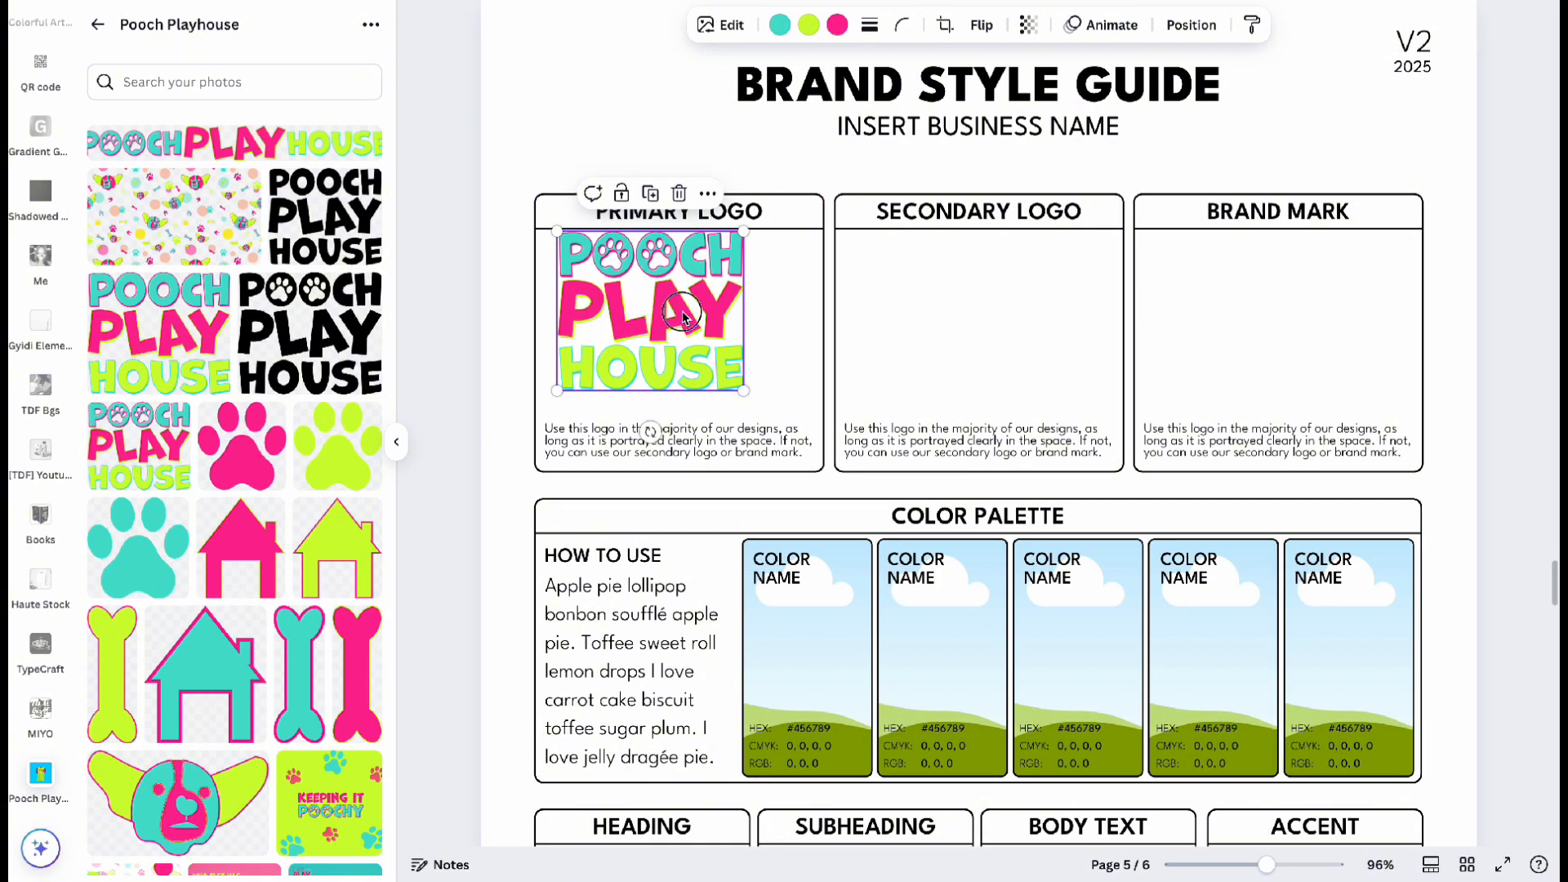
{"action": "left_click_drag", "start_coordinate": [683, 312], "coordinate": [706, 328]}
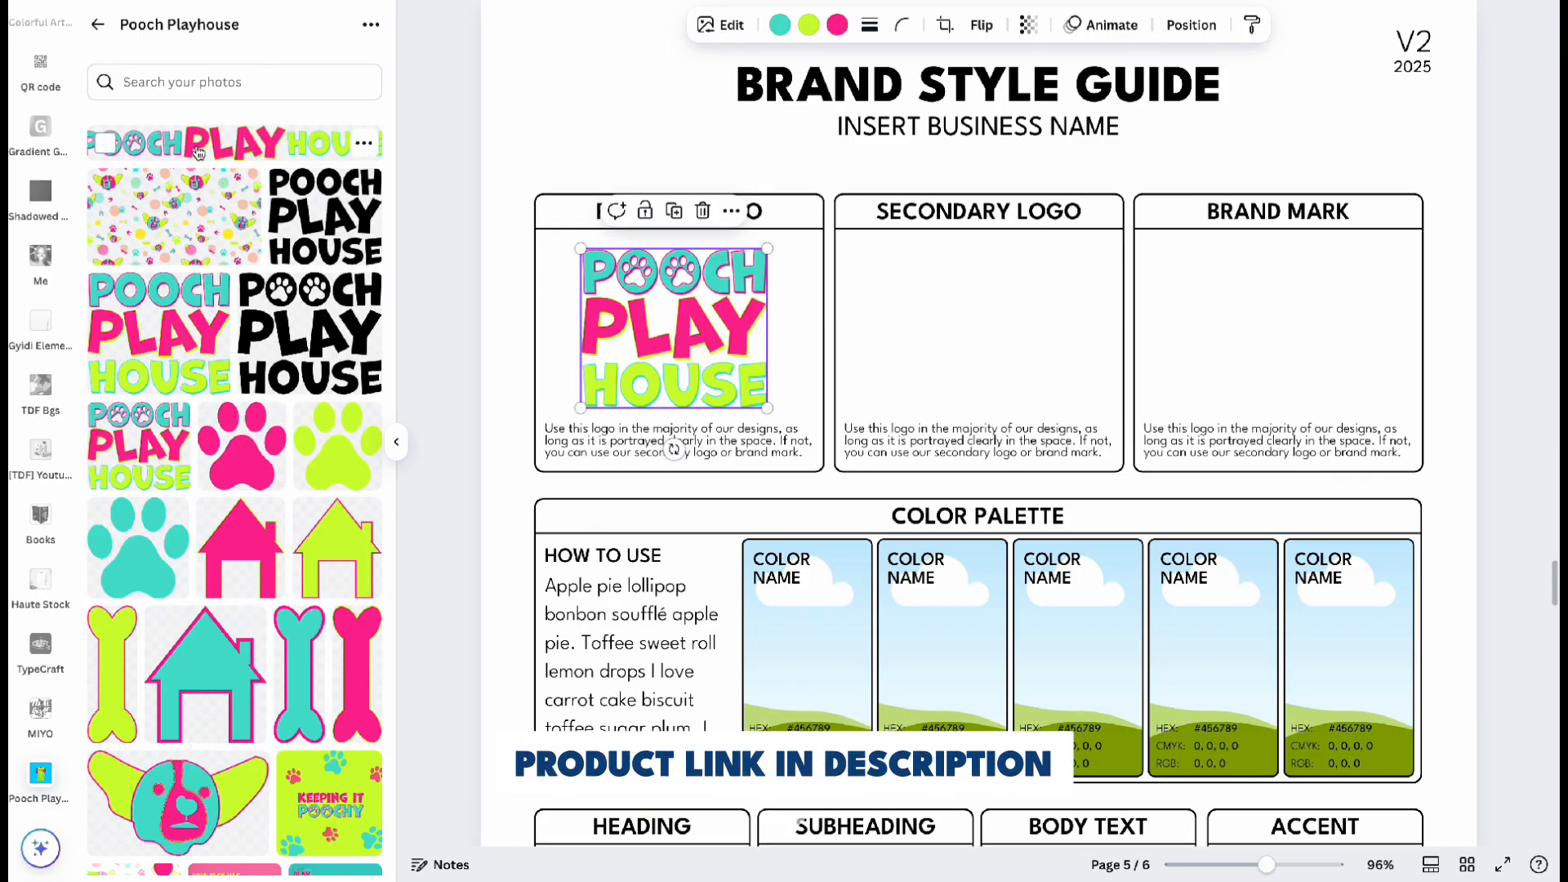
Place the one-line Pooch Play House logo in the Secondary Logo box, scaled to fit the box width and centred.
{"action": "left_click_drag", "start_coordinate": [197, 153], "coordinate": [923, 335]}
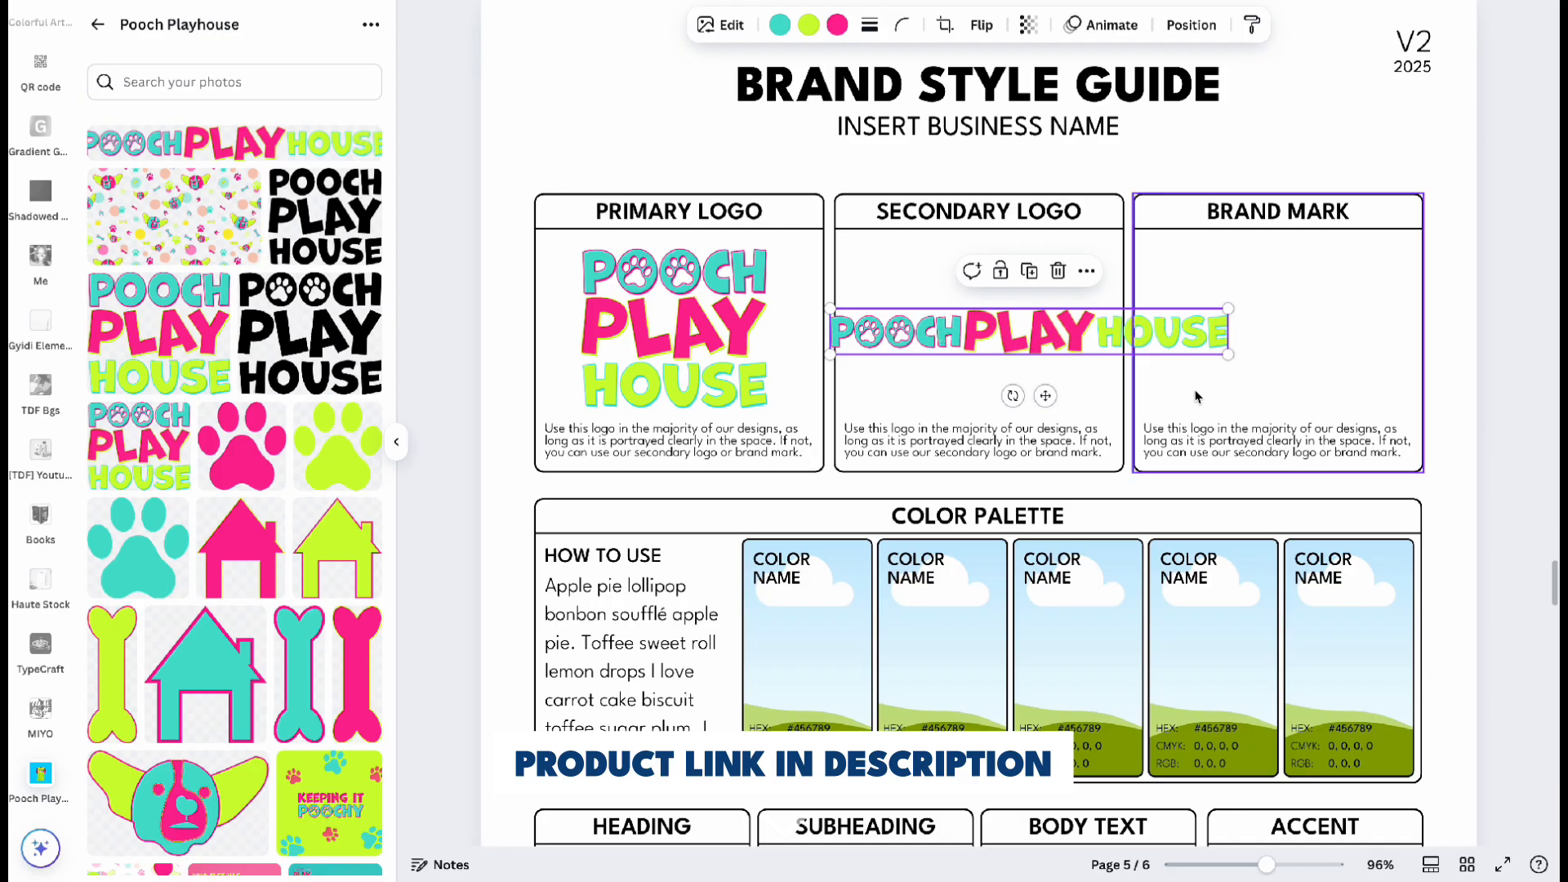
{"action": "left_click_drag", "start_coordinate": [1227, 354], "coordinate": [1092, 322]}
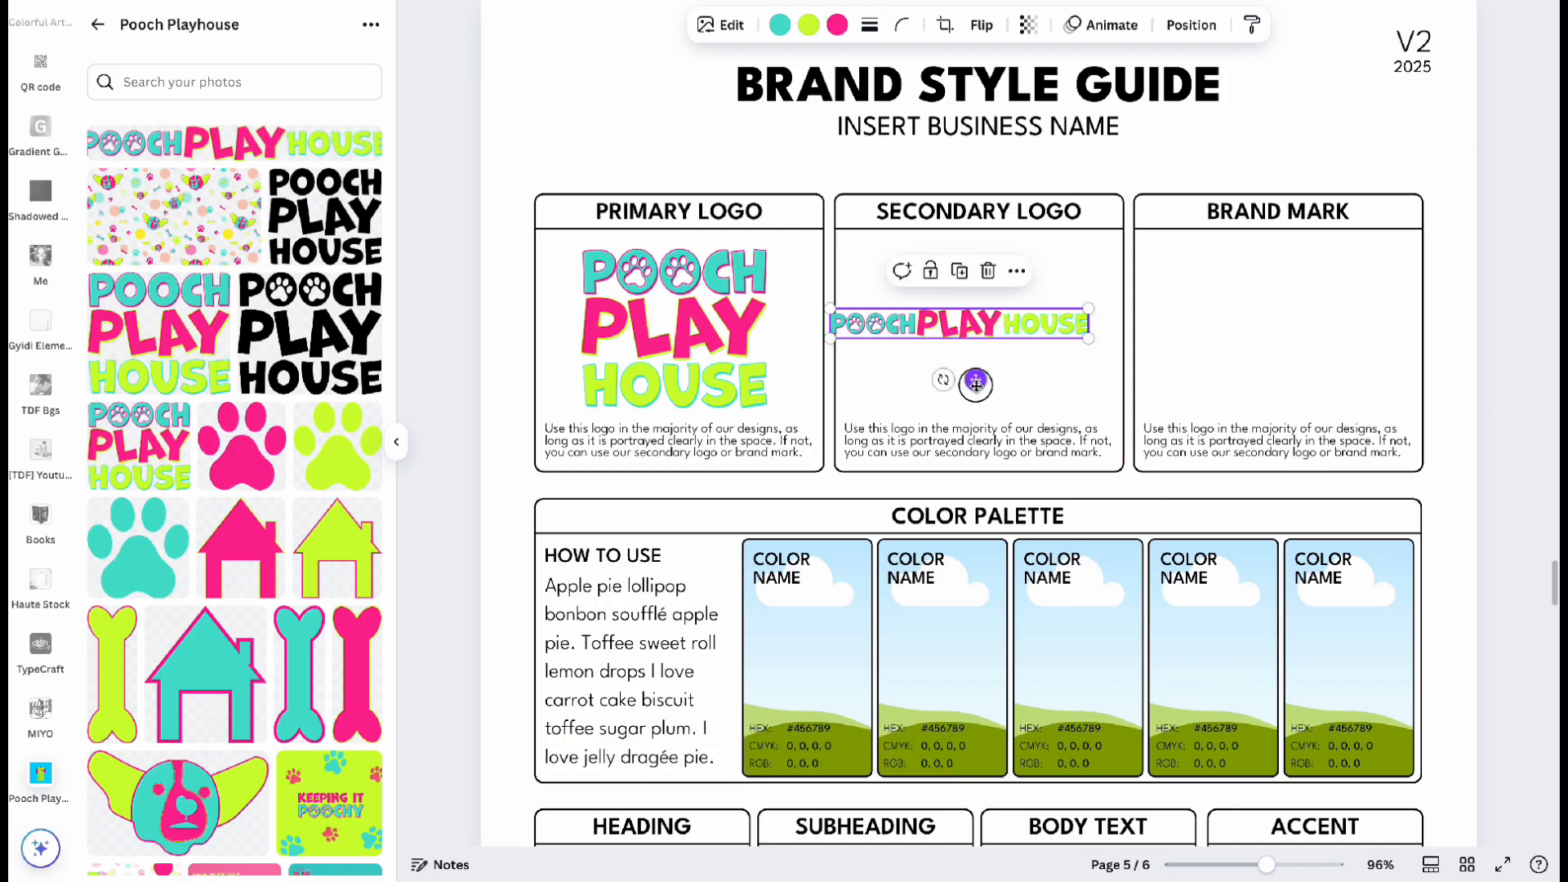
{"action": "left_click_drag", "start_coordinate": [976, 384], "coordinate": [996, 396]}
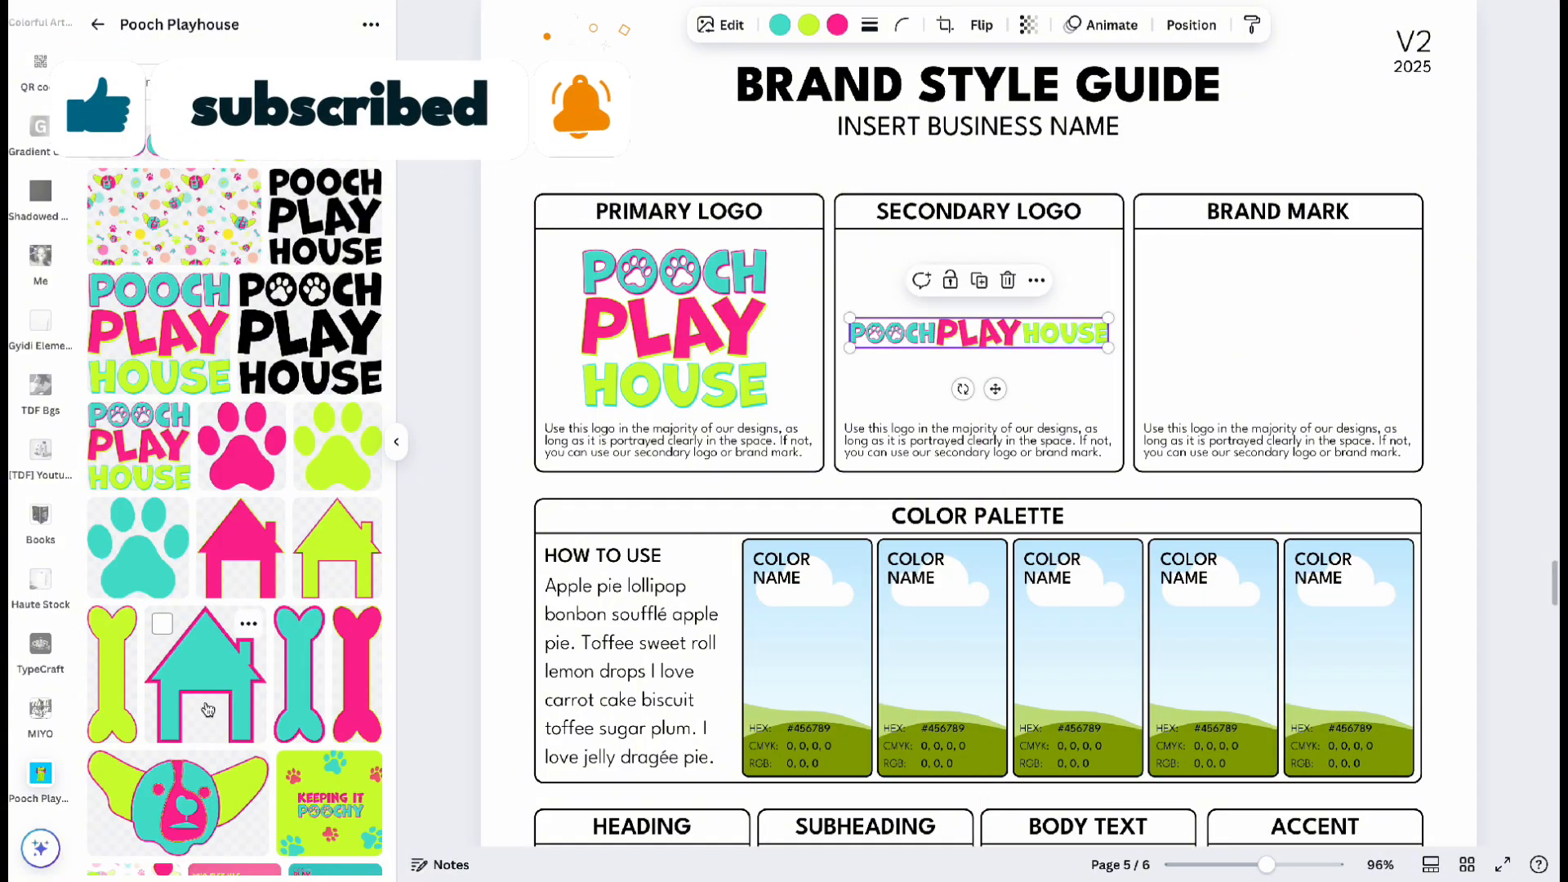
Place the dog head graphic in the Brand Mark box, scaled down and centred above the description.
{"action": "left_click_drag", "start_coordinate": [131, 775], "coordinate": [1174, 290]}
{"action": "left_click_drag", "start_coordinate": [1078, 455], "coordinate": [1242, 350]}
{"action": "left_click_drag", "start_coordinate": [1347, 296], "coordinate": [1278, 340]}
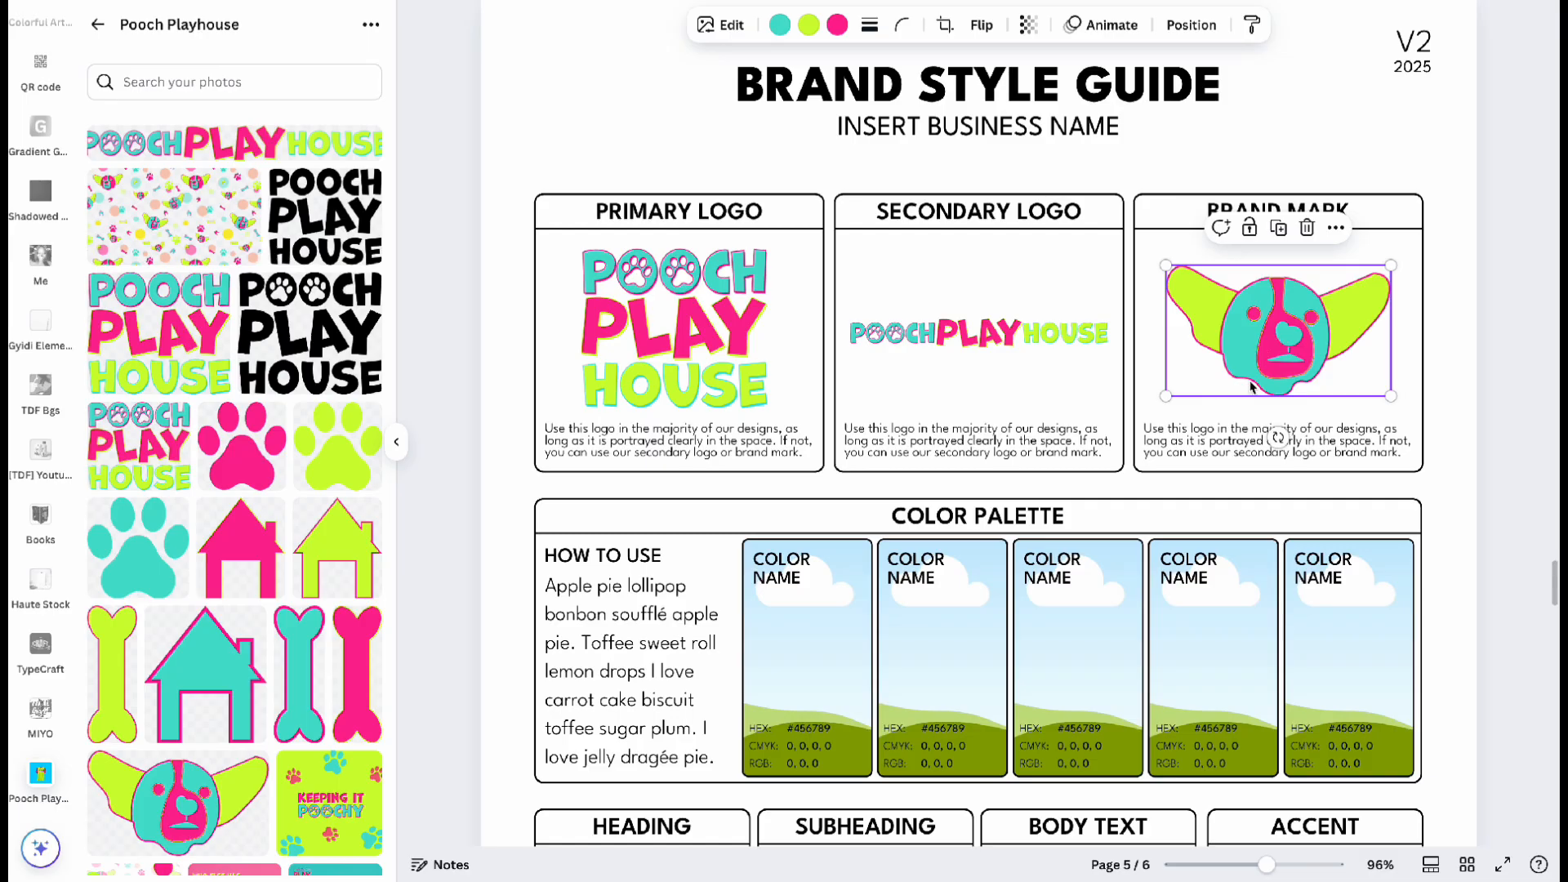
Fill the first three Color Palette swatches with the document's hot pink, lime green and turquoise (#4bdfcf), in that order.
{"action": "left_click", "coordinate": [830, 658]}
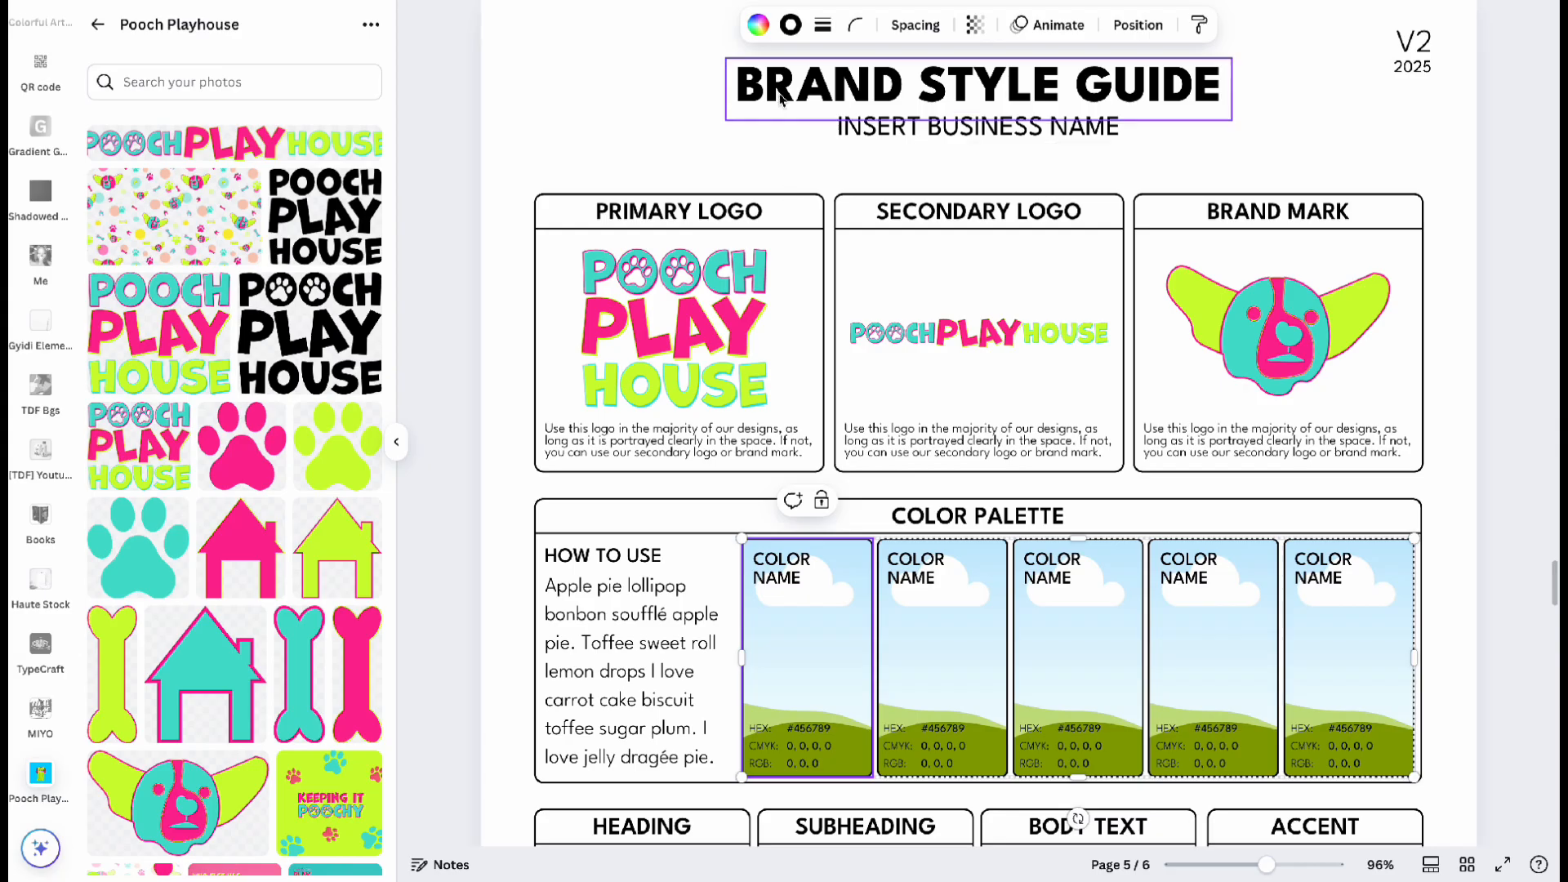
{"action": "left_click", "coordinate": [758, 26]}
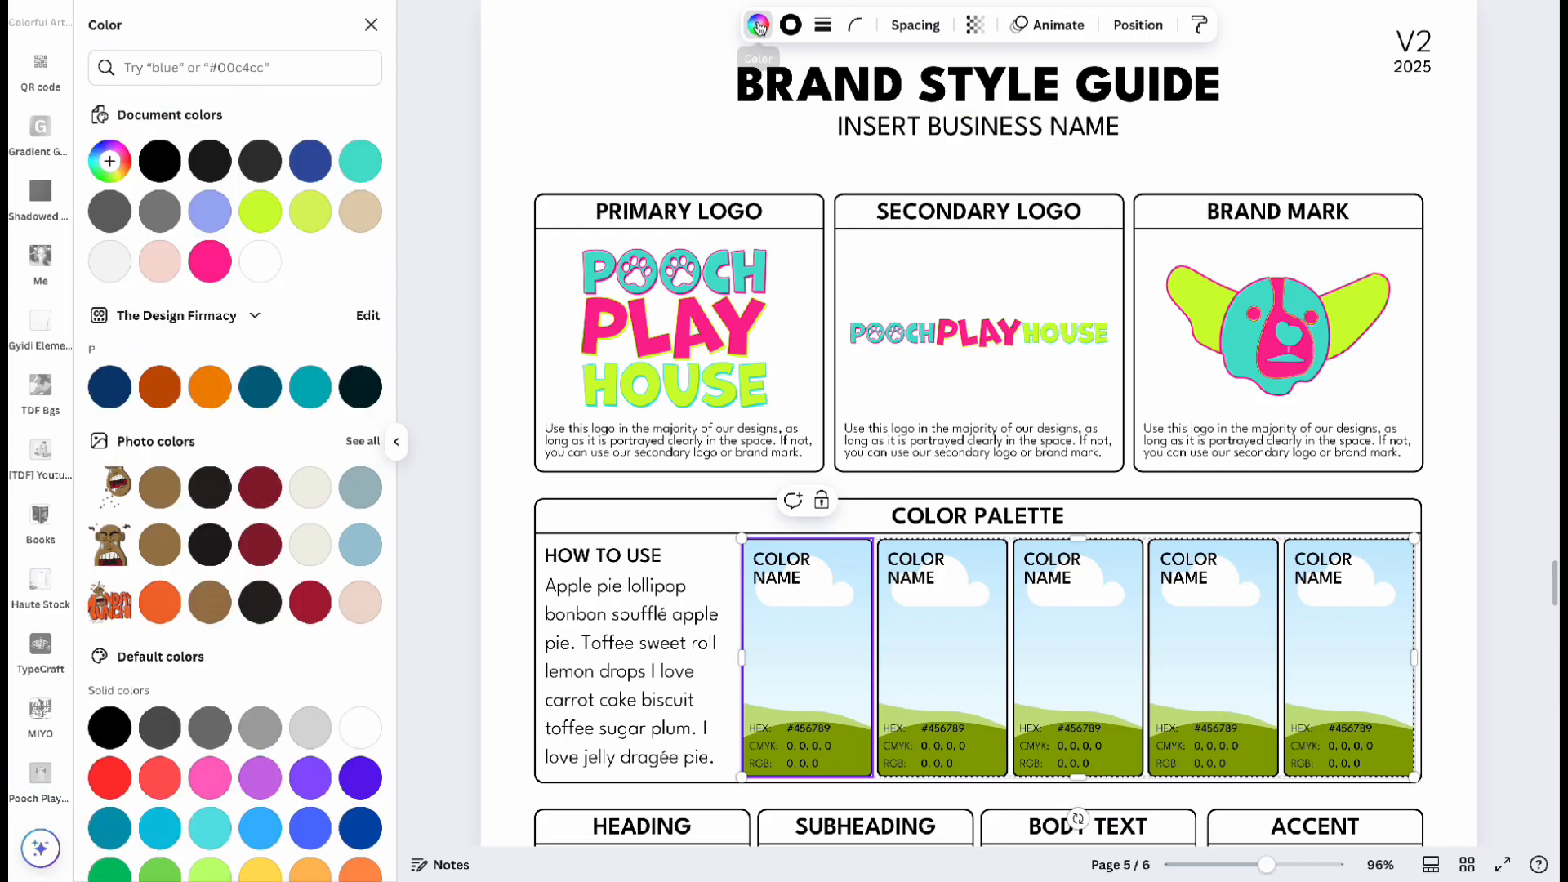
{"action": "left_click", "coordinate": [210, 262]}
{"action": "left_click", "coordinate": [916, 654]}
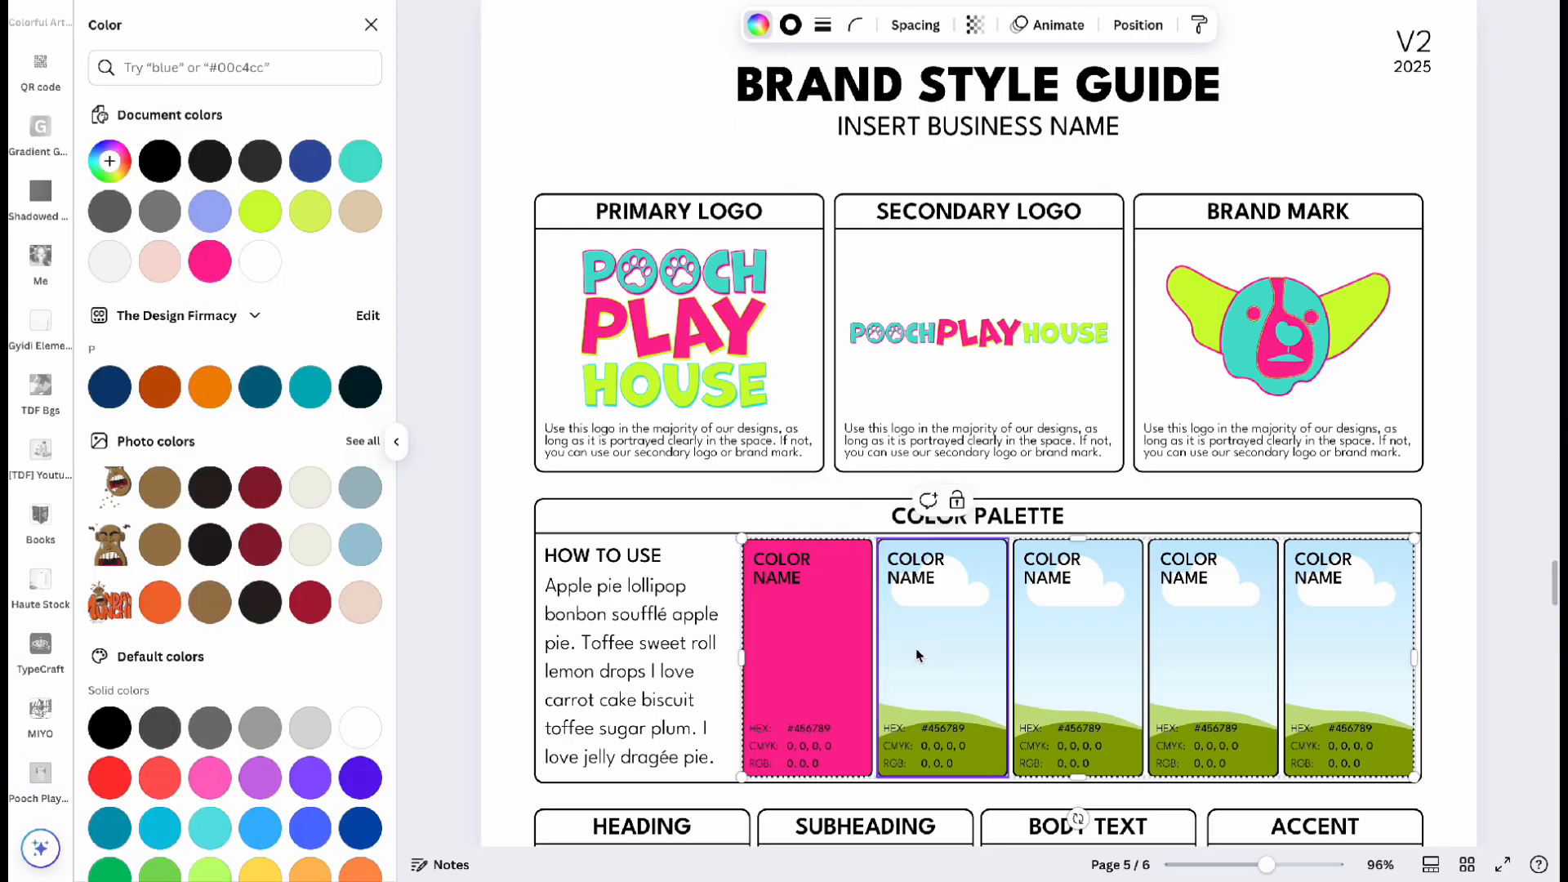
{"action": "left_click", "coordinate": [260, 211]}
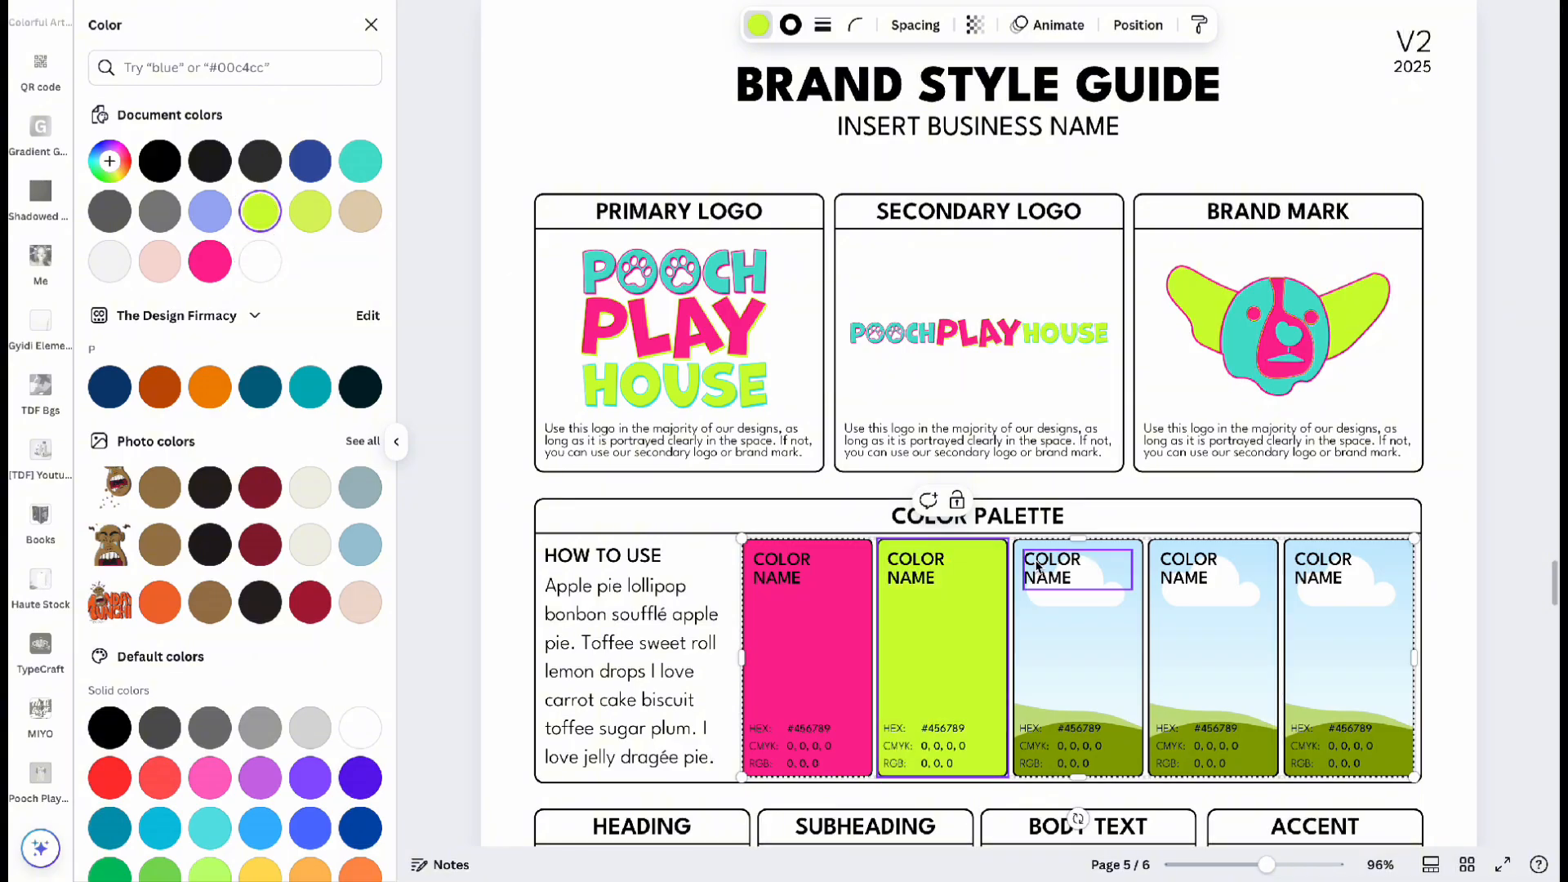
{"action": "left_click", "coordinate": [1049, 636]}
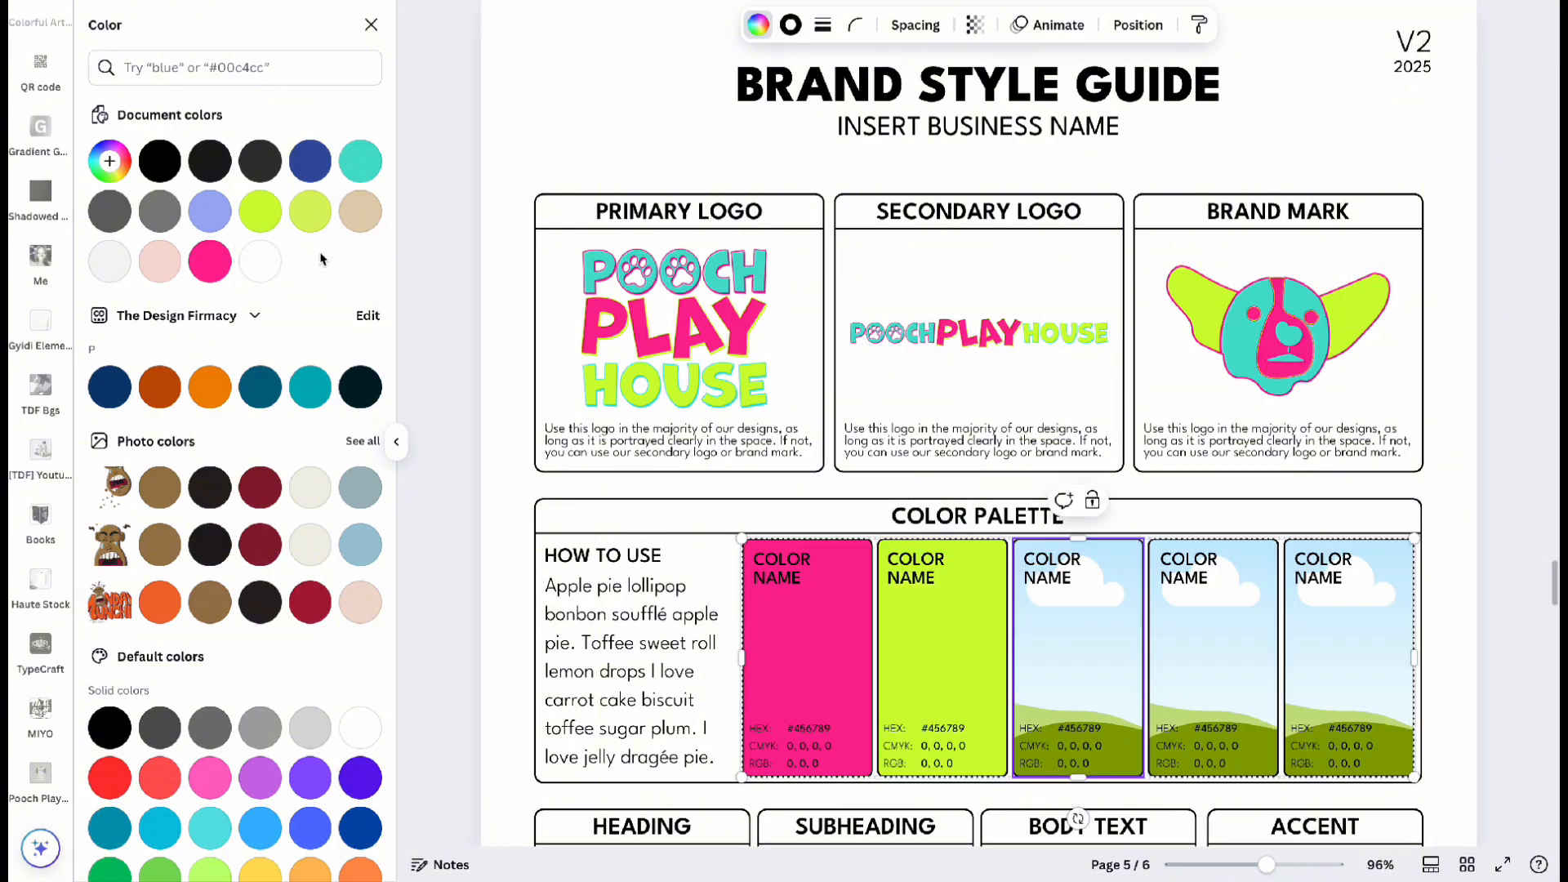
{"action": "left_click", "coordinate": [359, 163]}
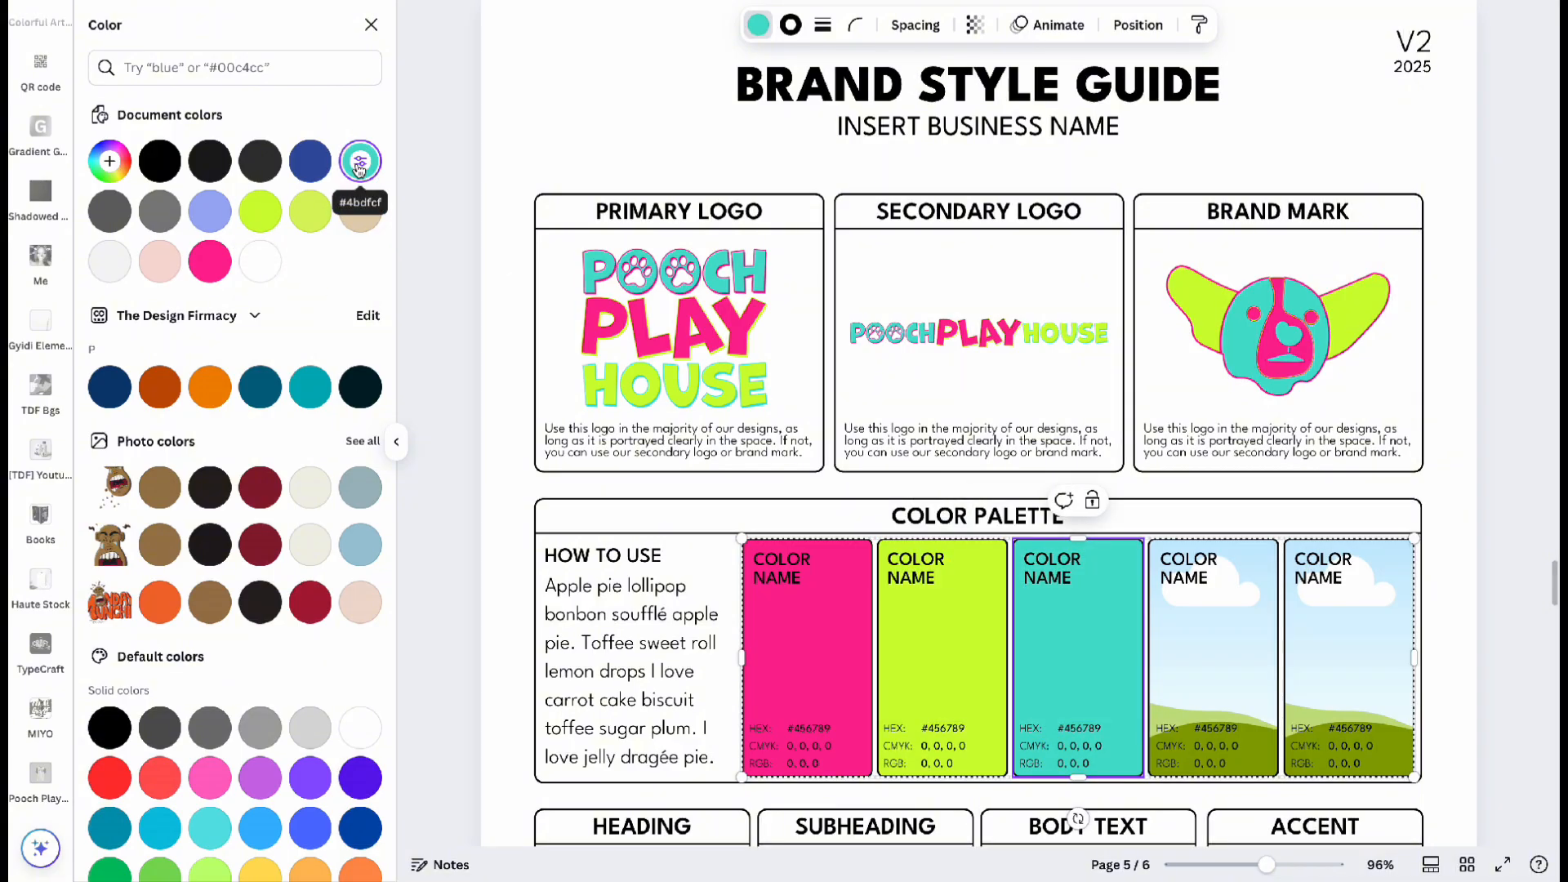
Copy the turquoise swatch's colour code and replace its placeholder HEX value with #4bdfcf.
{"action": "left_click", "coordinate": [113, 162]}
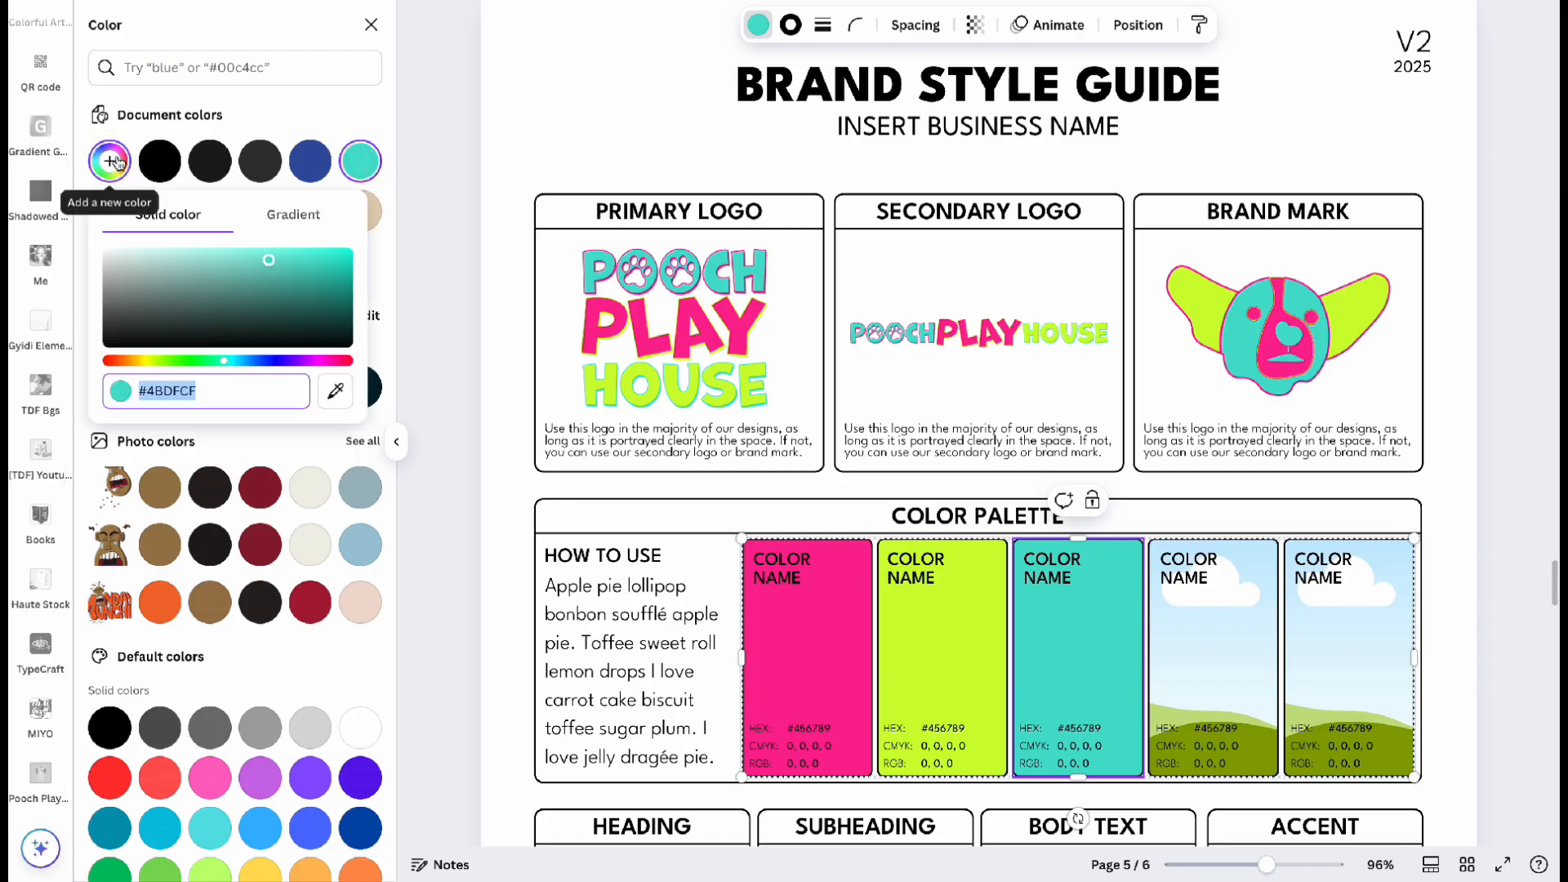
{"action": "left_click", "coordinate": [1067, 733]}
{"action": "double_click", "coordinate": [1067, 729]}
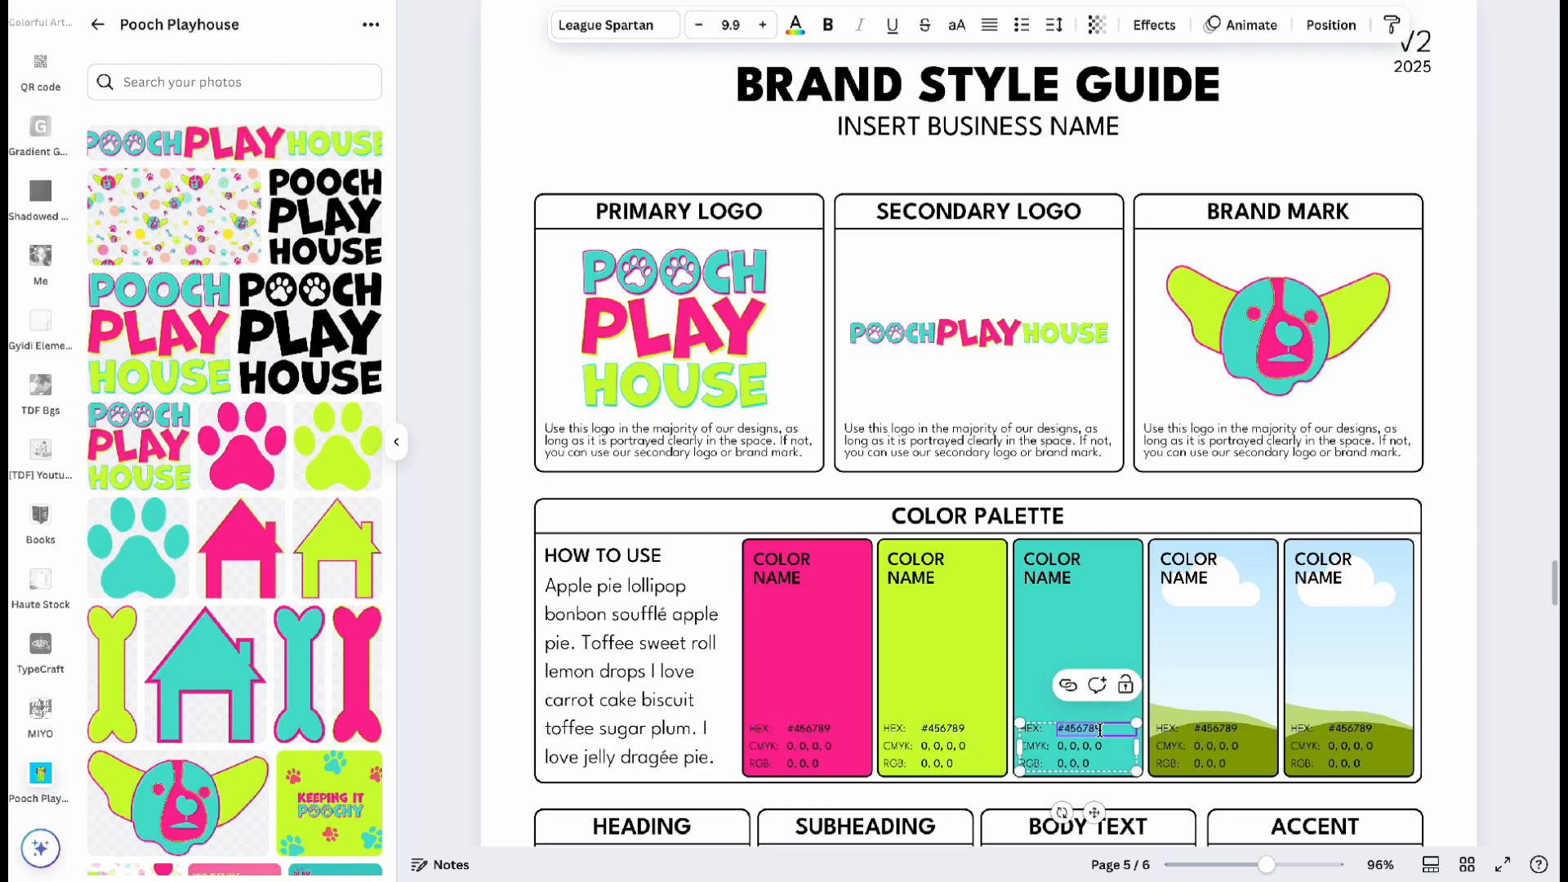
{"action": "type", "text": "#4bdfcf"}
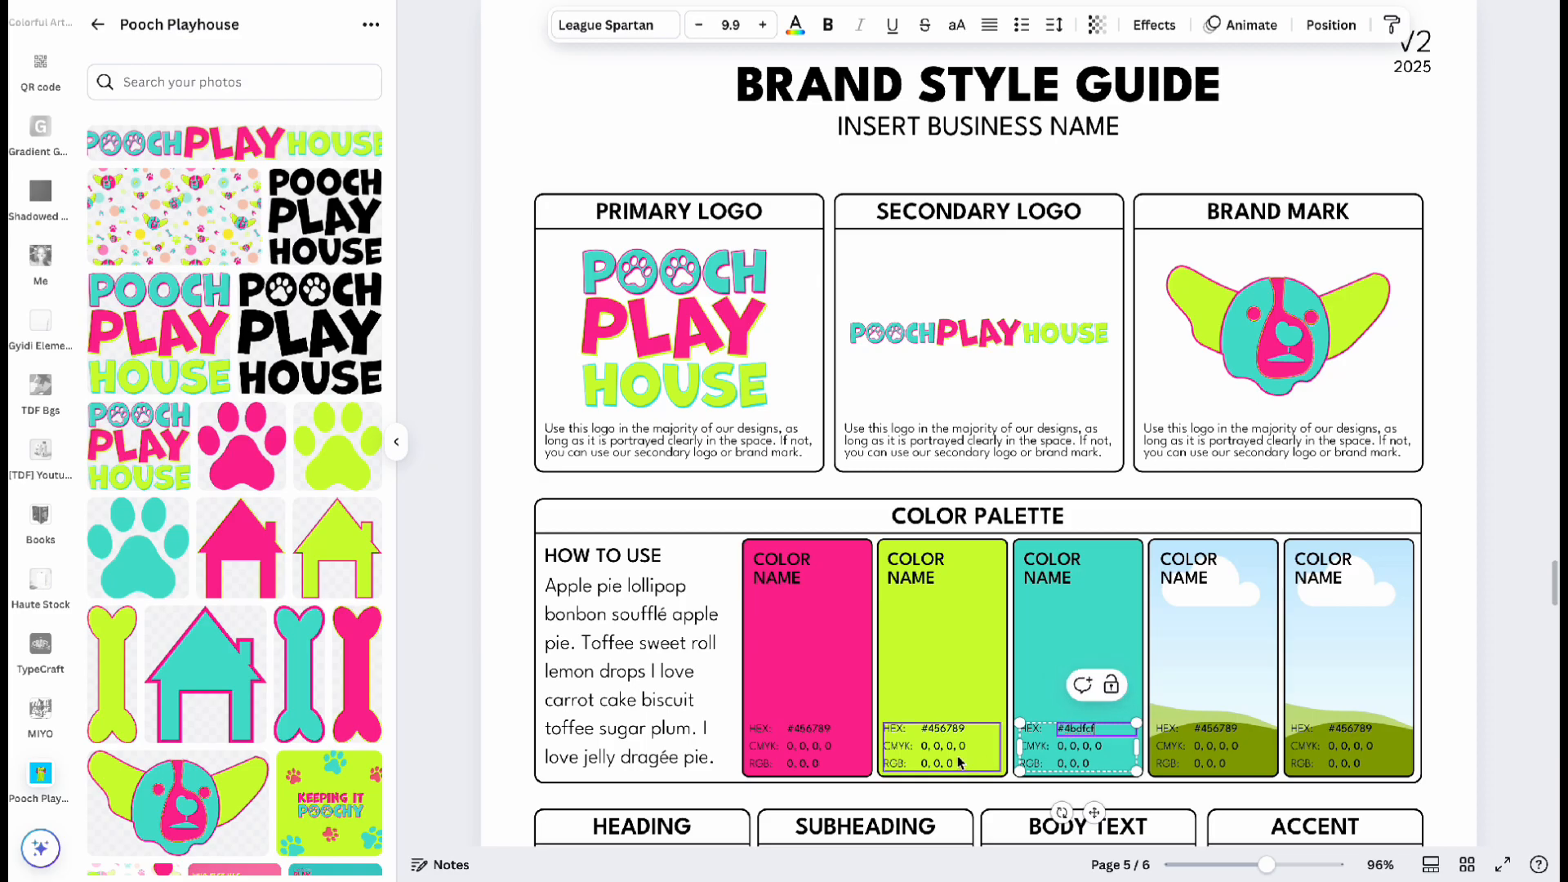
Look up the lime green swatch's colour code and replace its placeholder HEX value with #cffd33.
{"action": "left_click", "coordinate": [953, 668]}
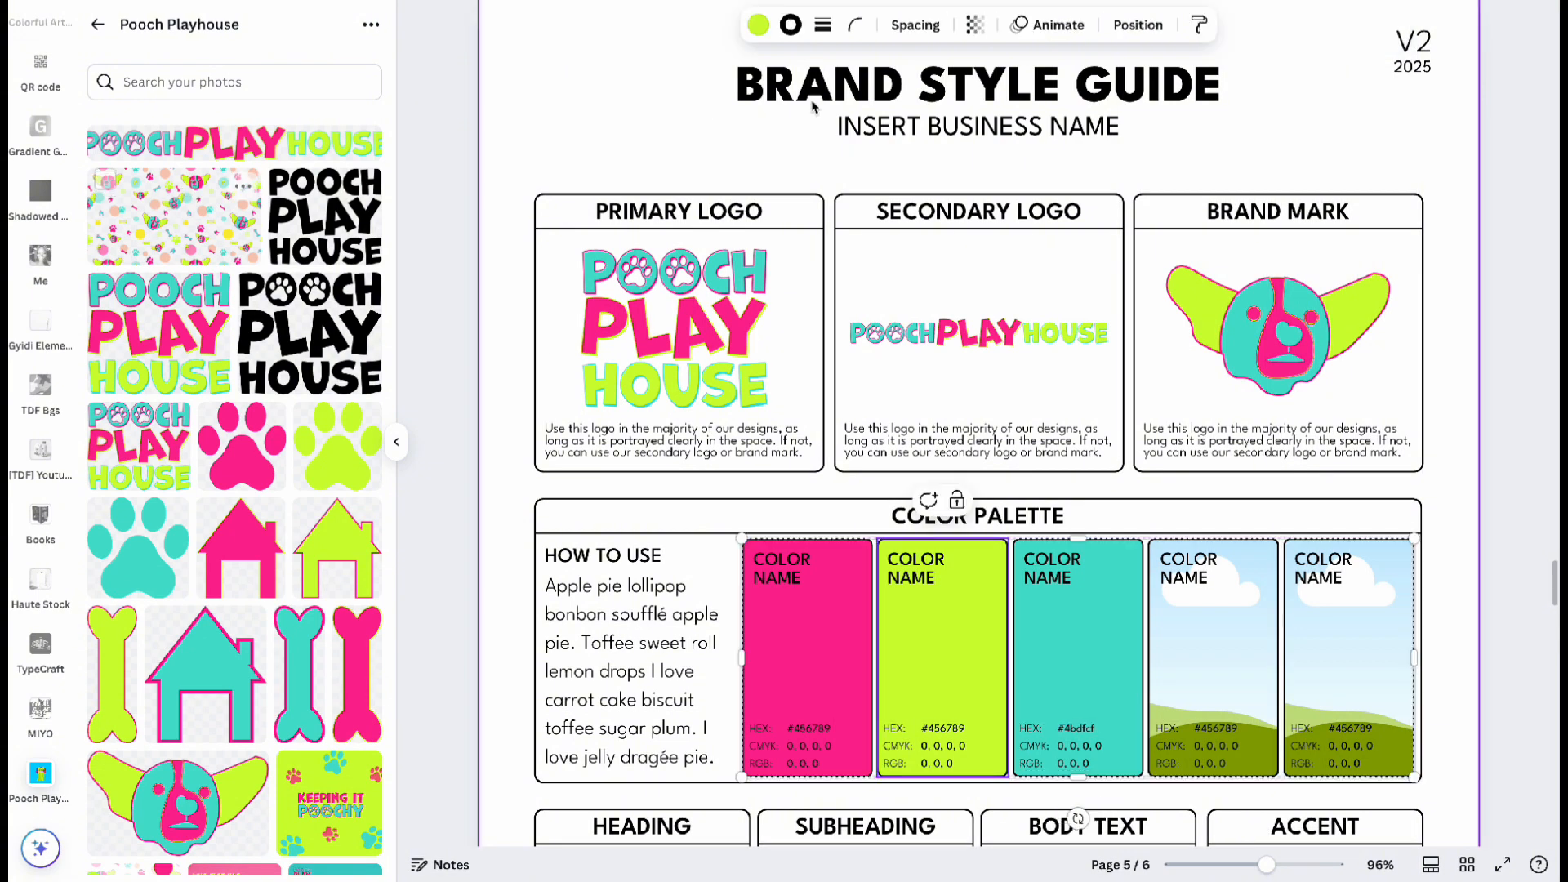
{"action": "left_click", "coordinate": [759, 28]}
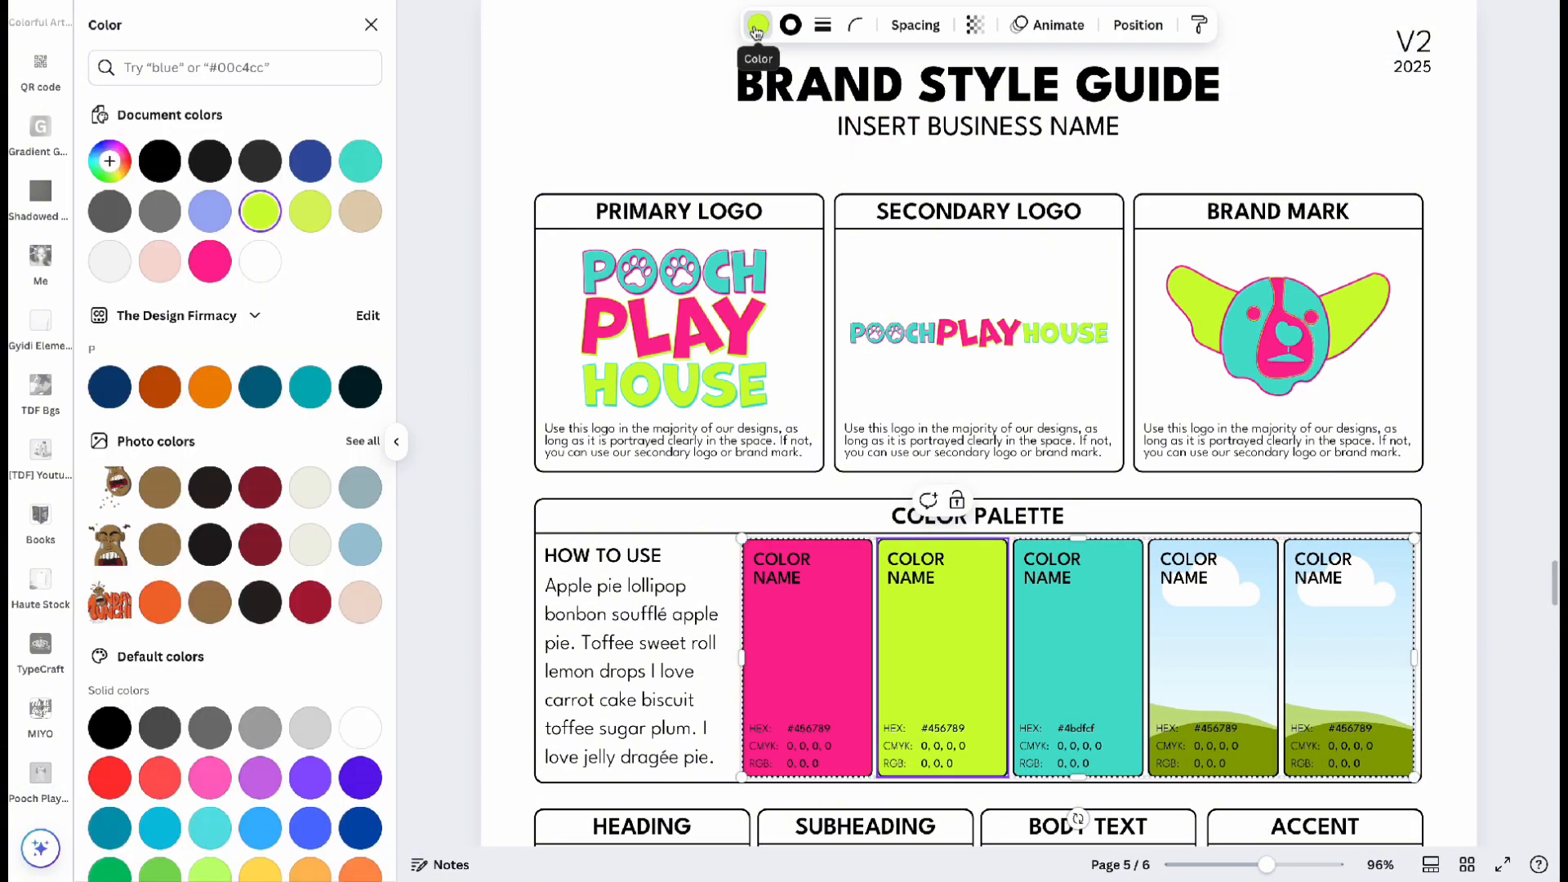
{"action": "left_click", "coordinate": [108, 161]}
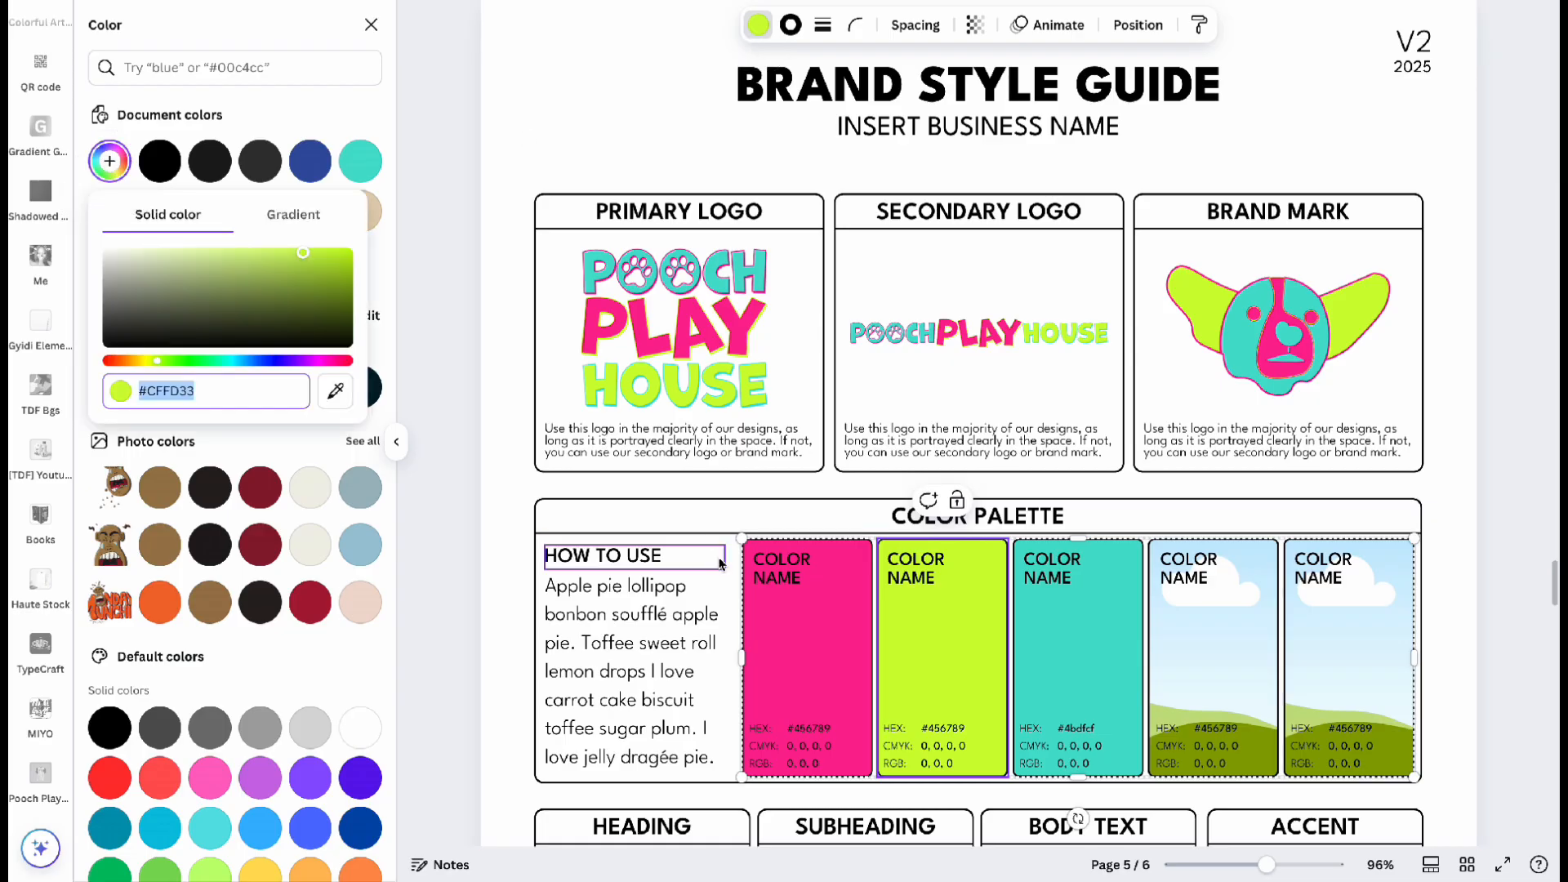
{"action": "double_click", "coordinate": [946, 731]}
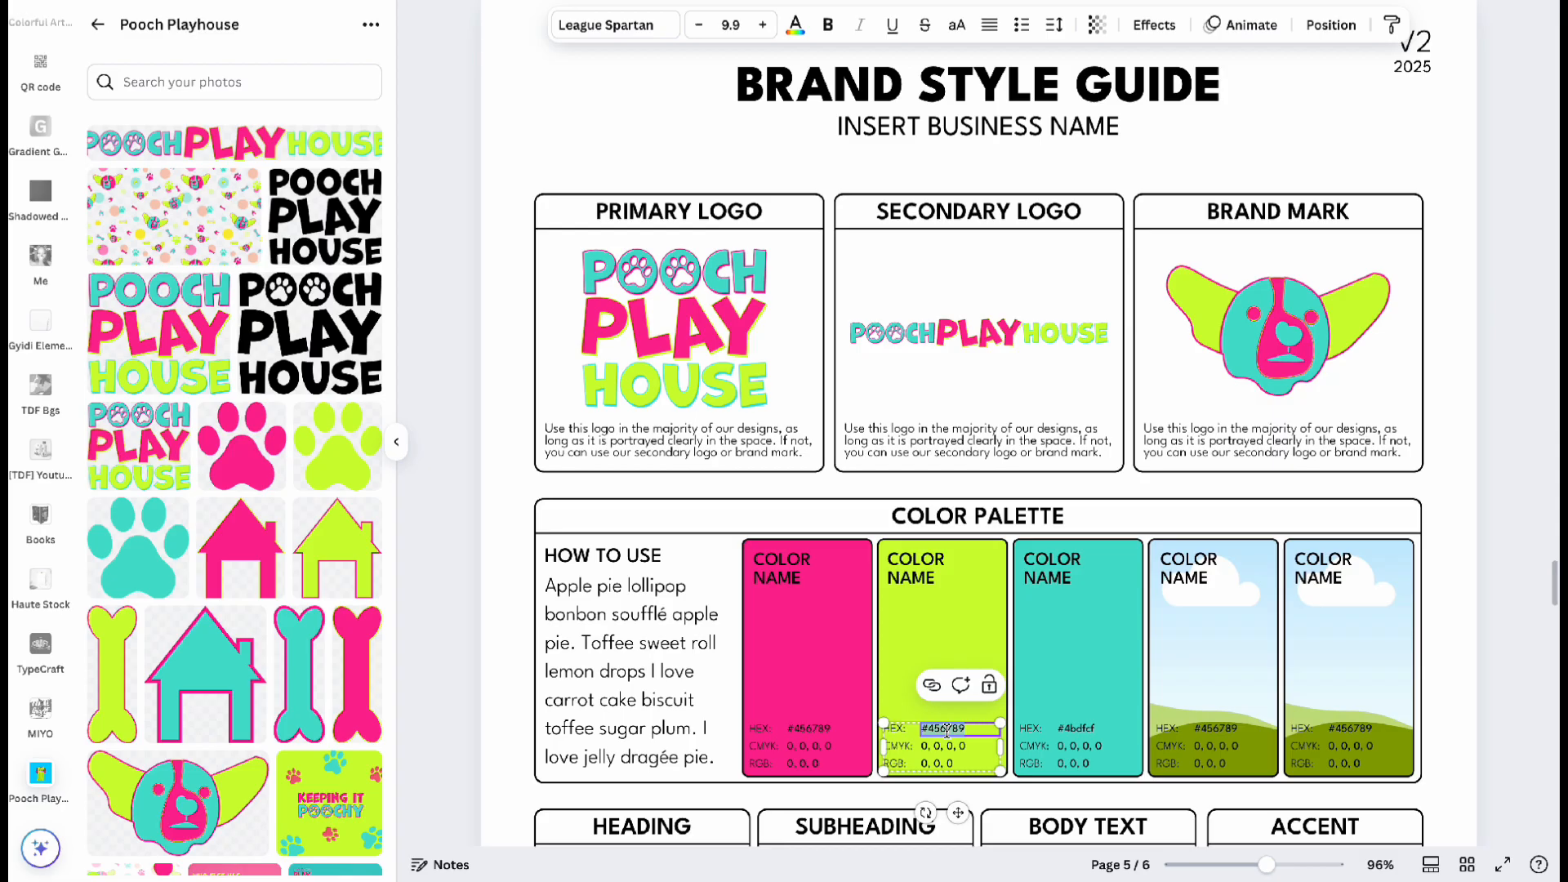
{"action": "type", "text": "#cffd33"}
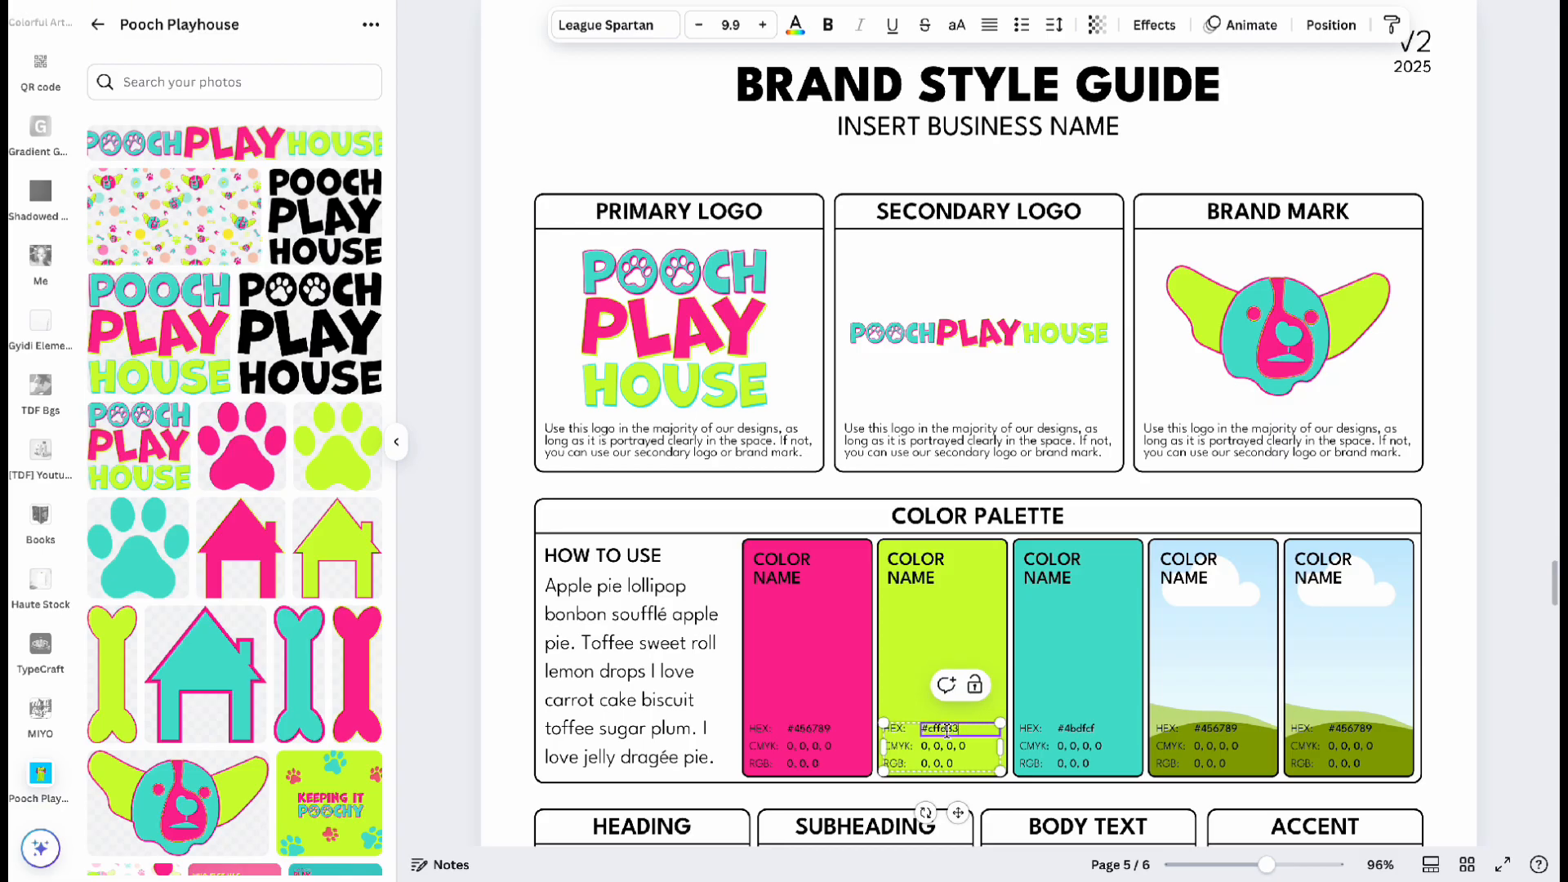
Look up the pink swatch's colour code and replace its placeholder HEX value with #fc2293.
{"action": "left_click", "coordinate": [823, 644]}
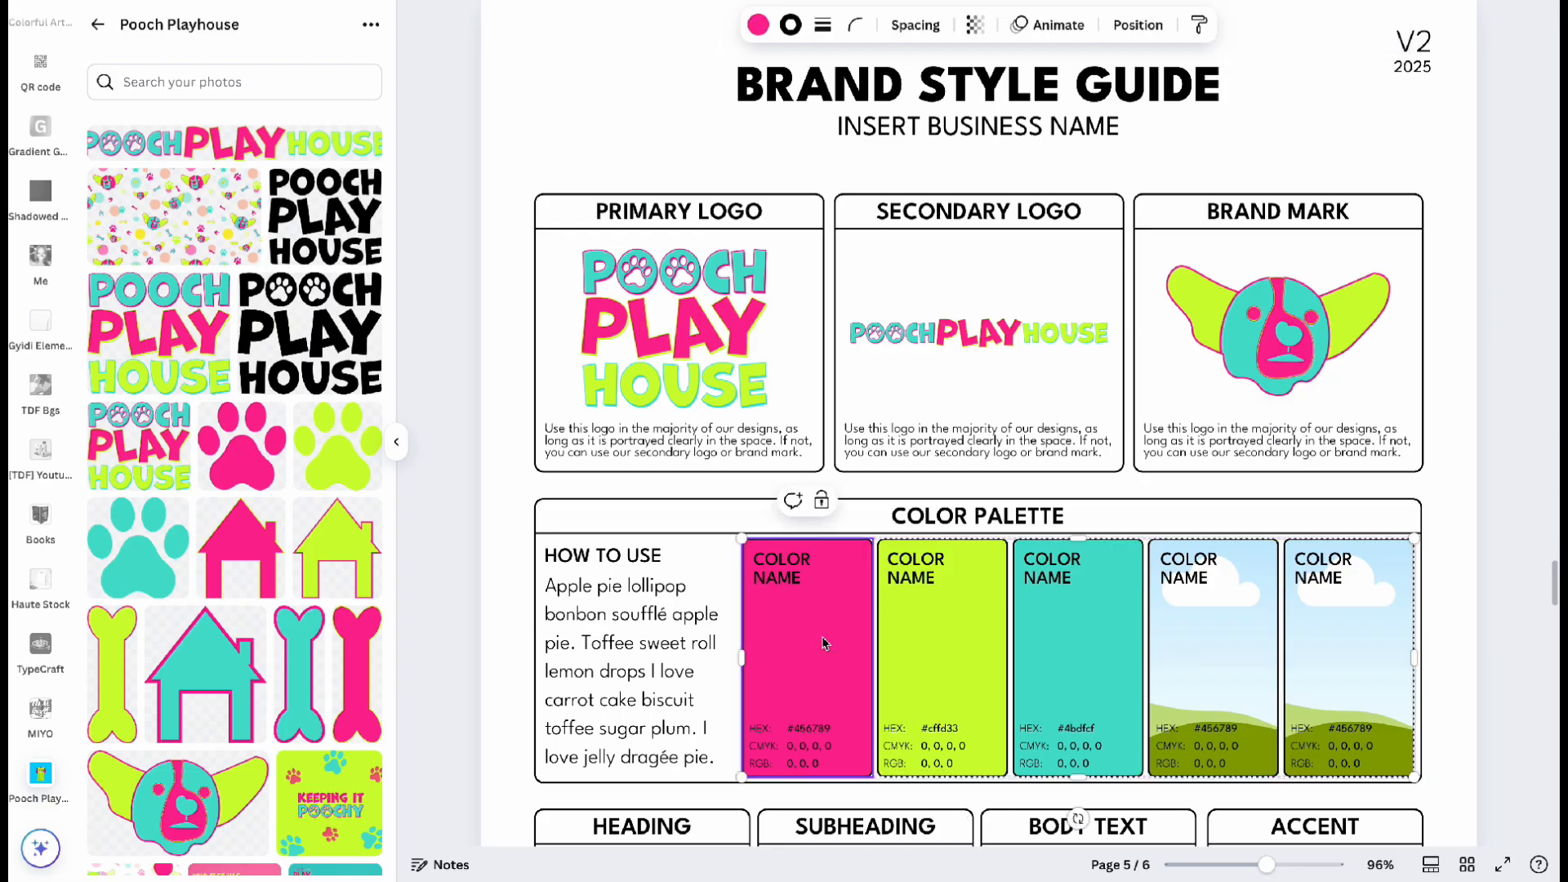
{"action": "left_click", "coordinate": [758, 24]}
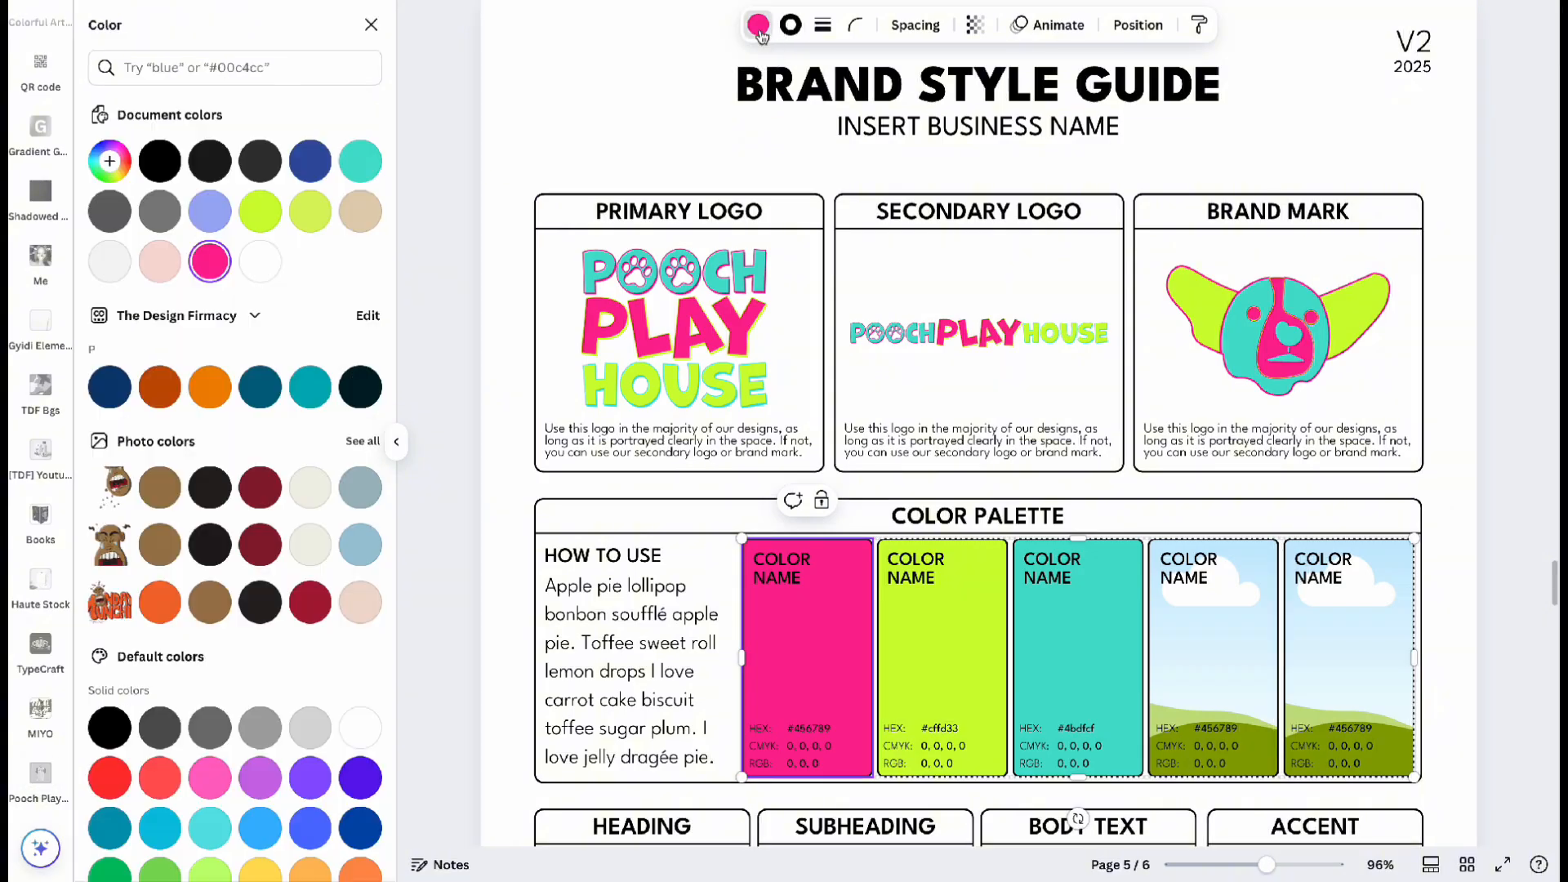
{"action": "left_click", "coordinate": [110, 160]}
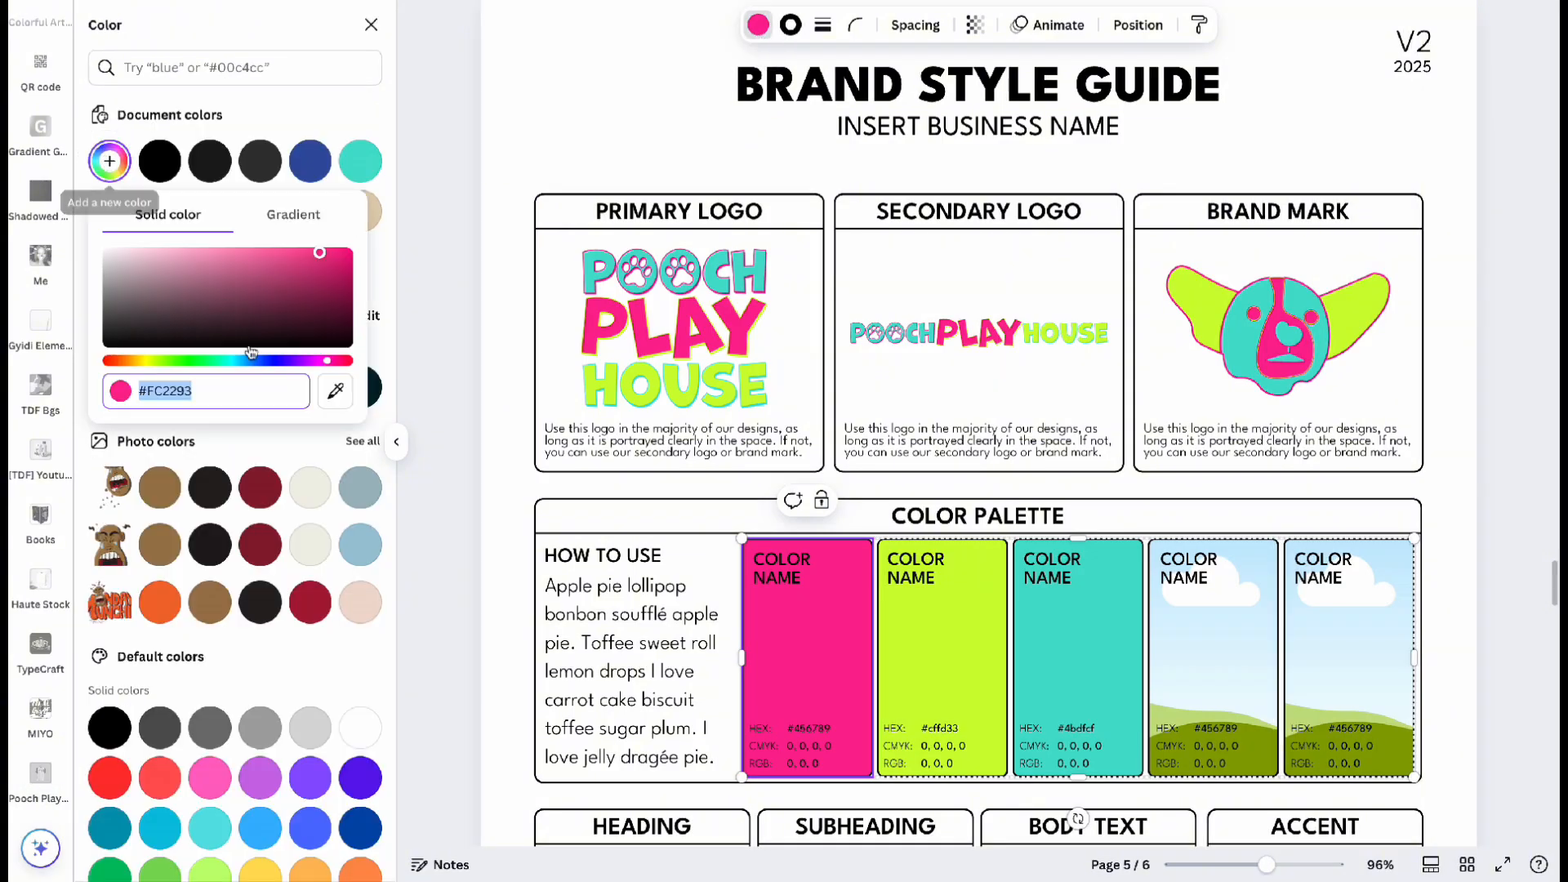
{"action": "double_click", "coordinate": [808, 729]}
{"action": "type", "text": "#fc2293"}
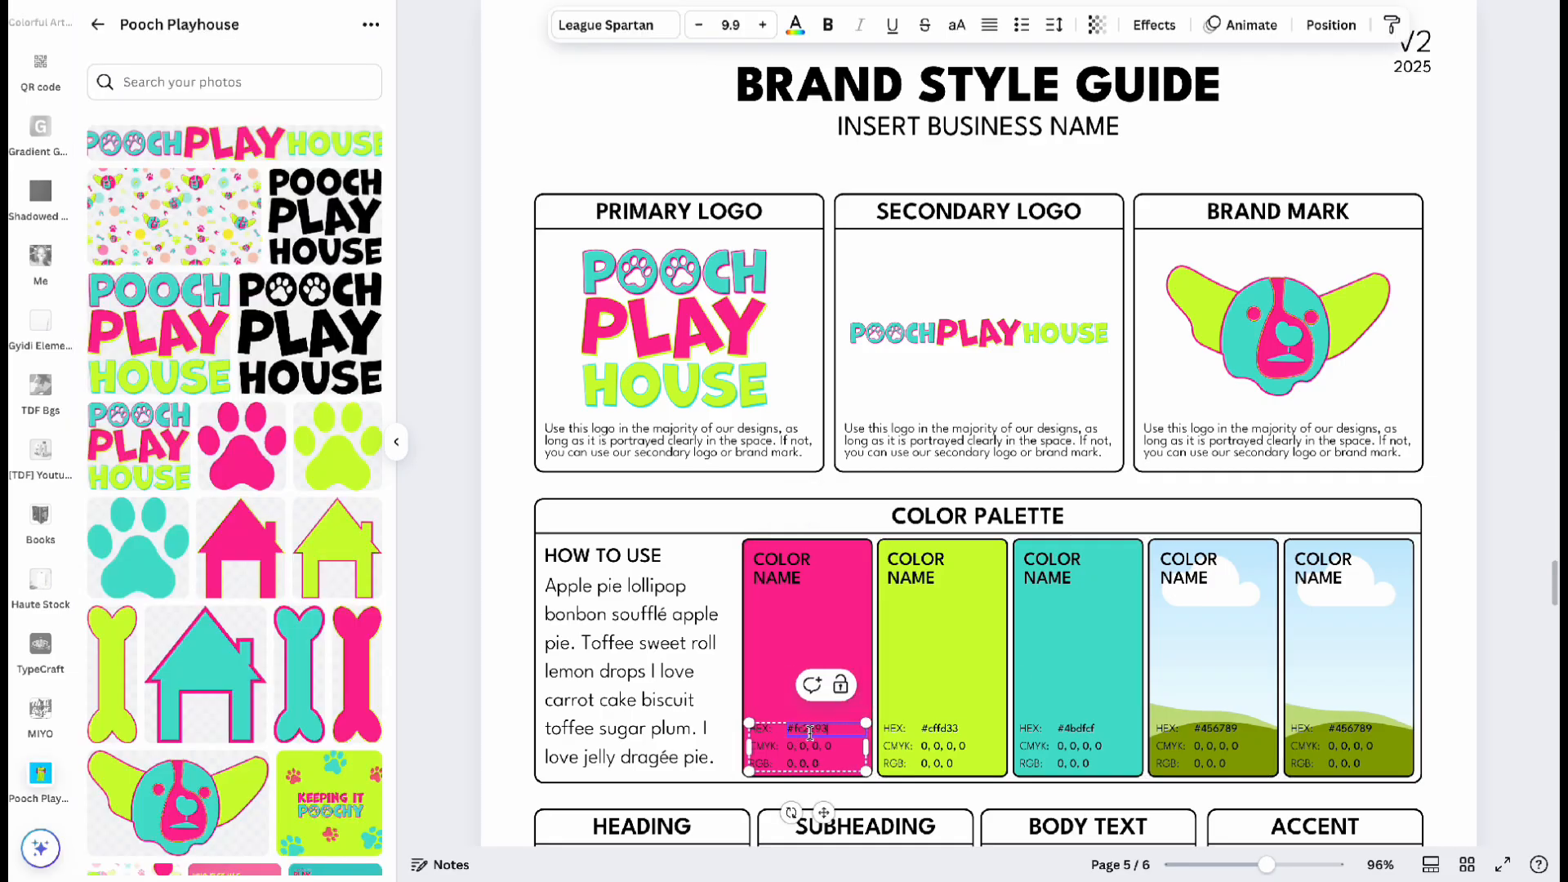
Recolour the pink swatch's colour name and its HEX/CMYK/RGB text to white, and deselect it.
{"action": "left_click", "coordinate": [801, 573]}
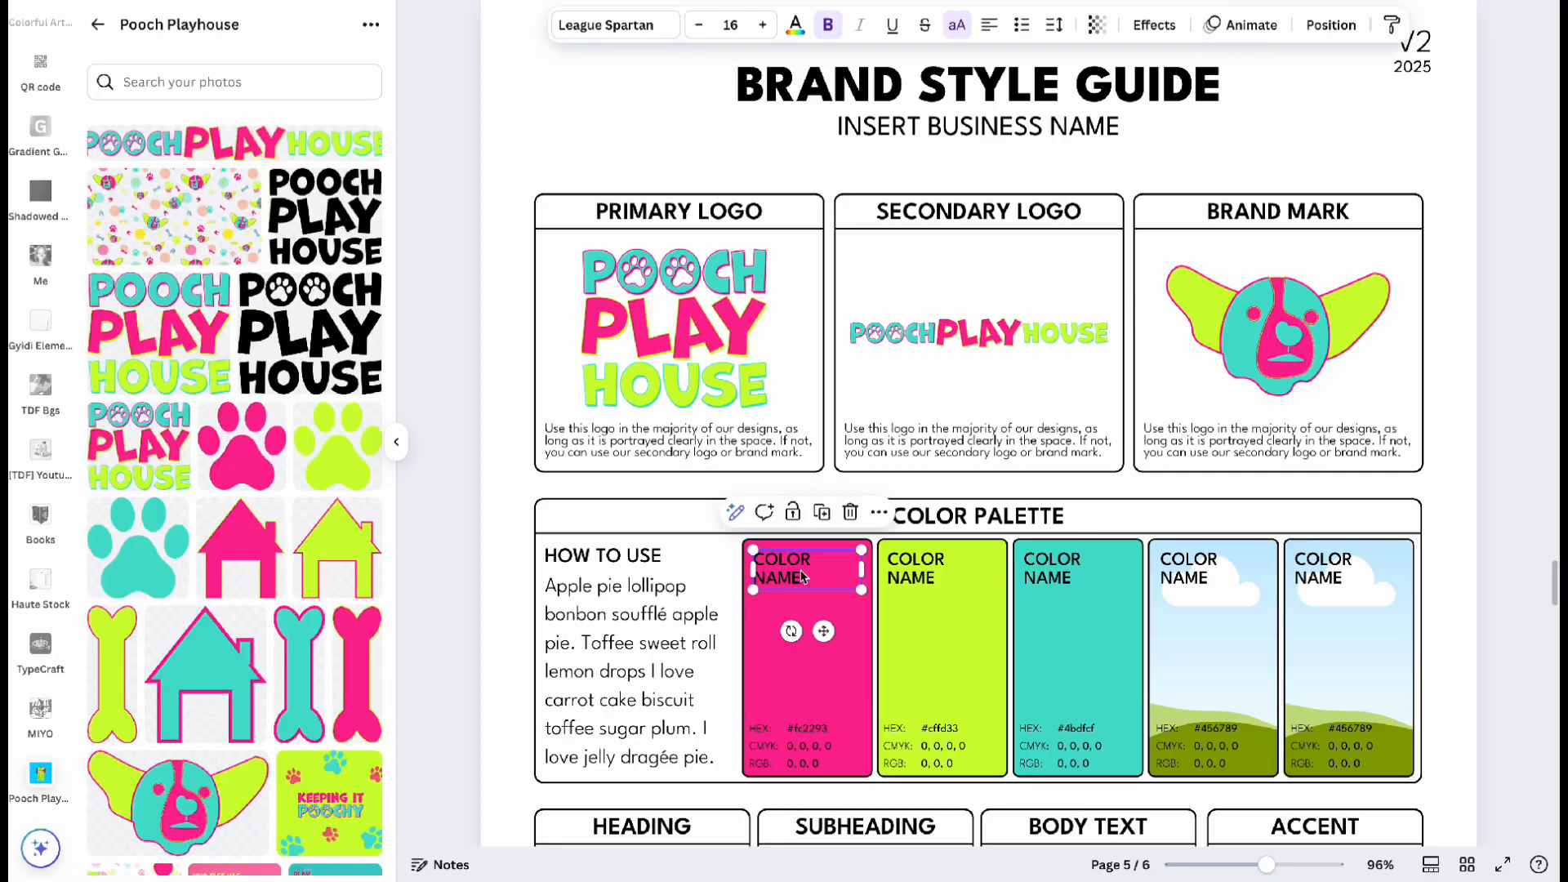
{"action": "left_click", "coordinate": [792, 32]}
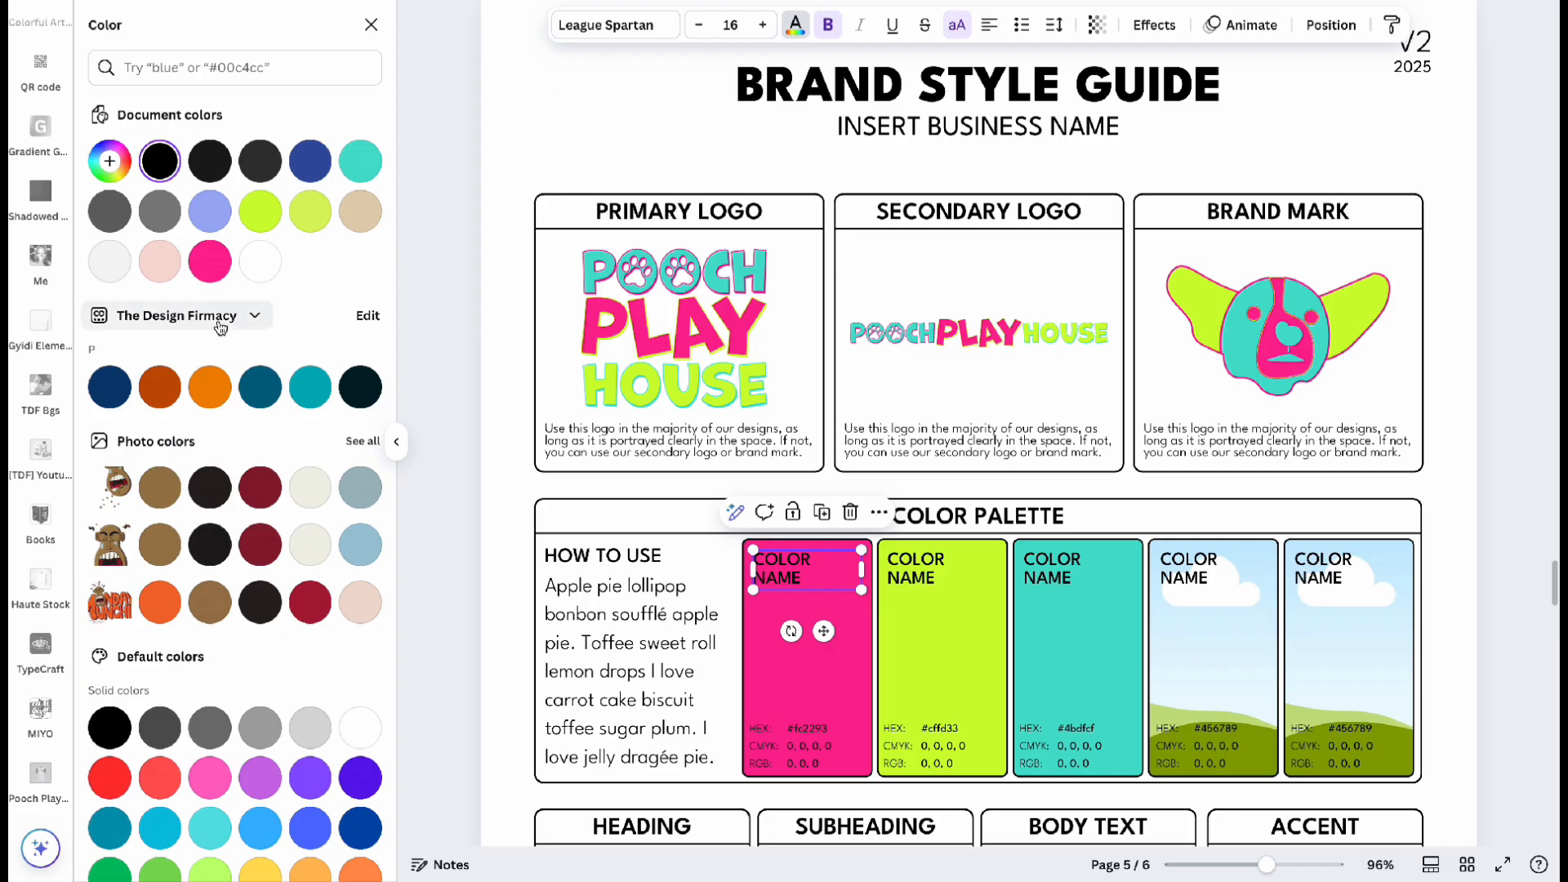
{"action": "left_click", "coordinate": [264, 263]}
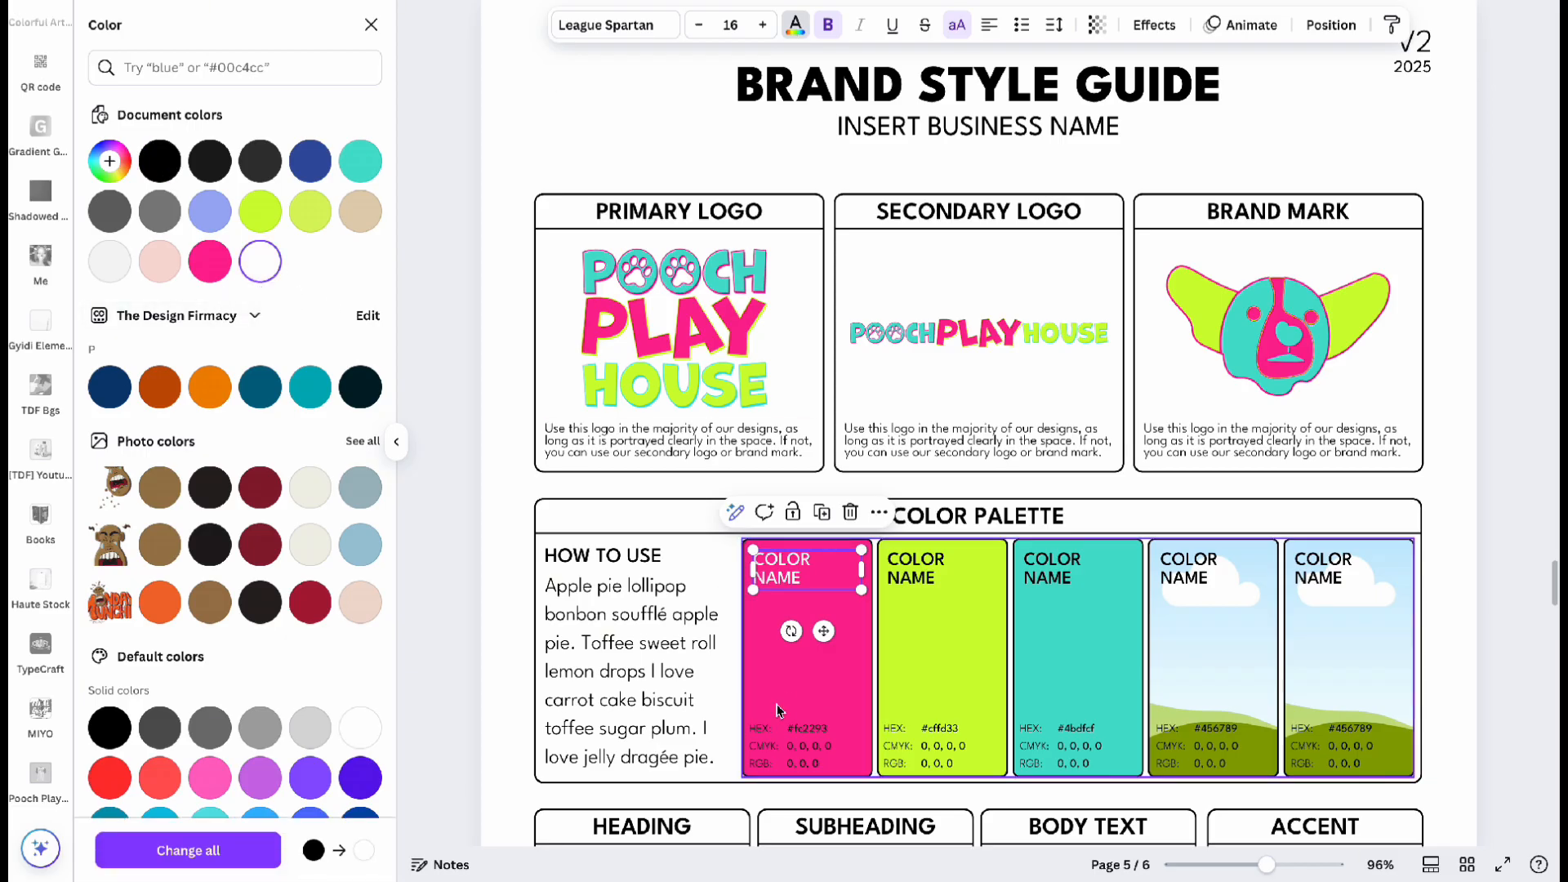
{"action": "left_click", "coordinate": [766, 727]}
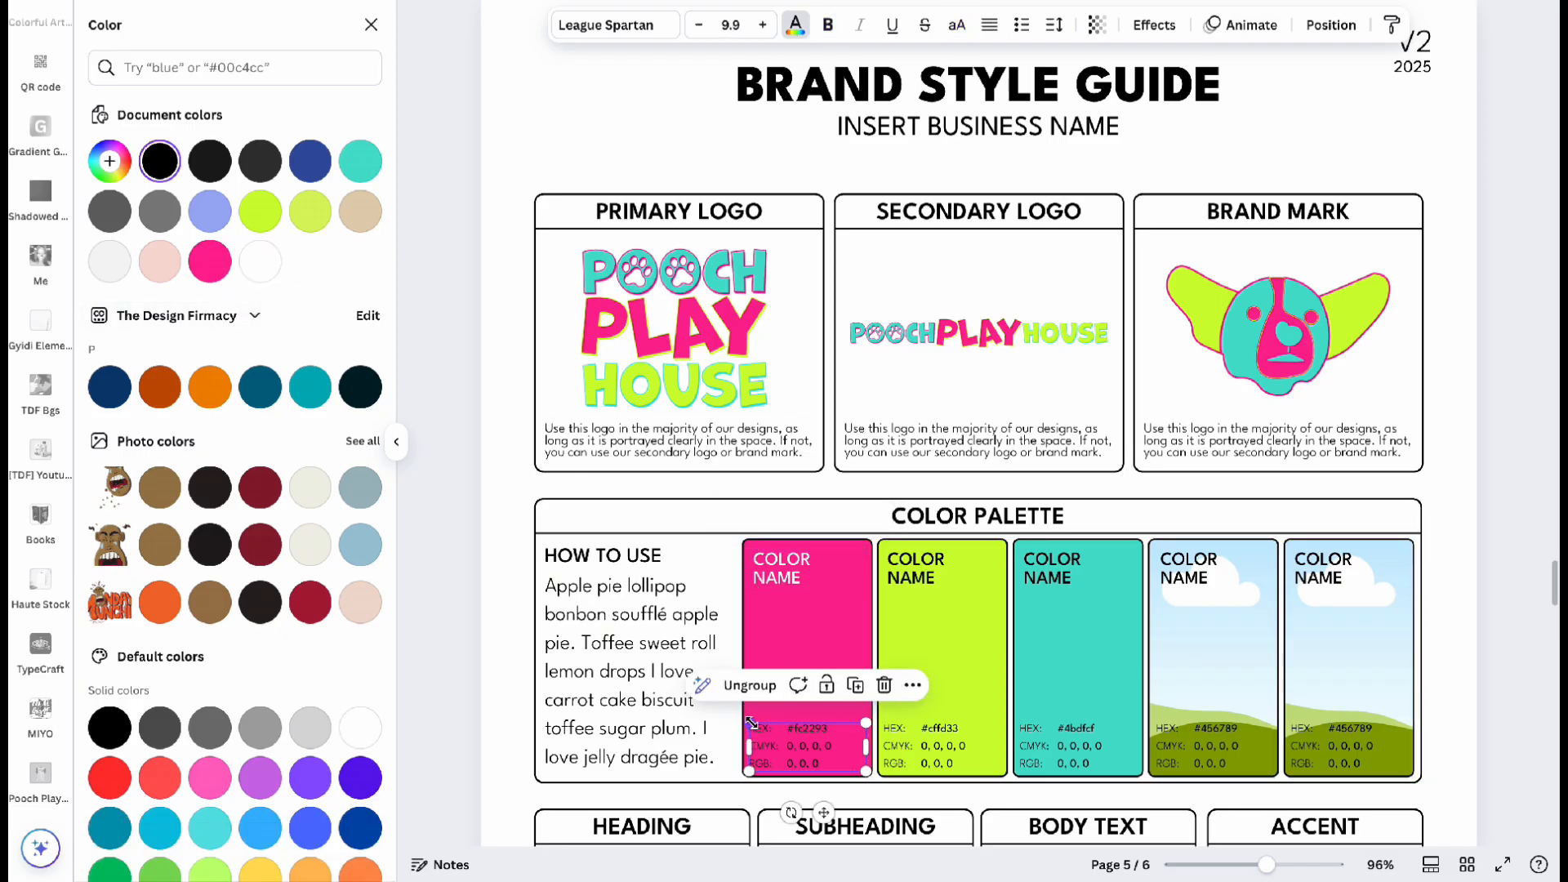
{"action": "left_click", "coordinate": [263, 264]}
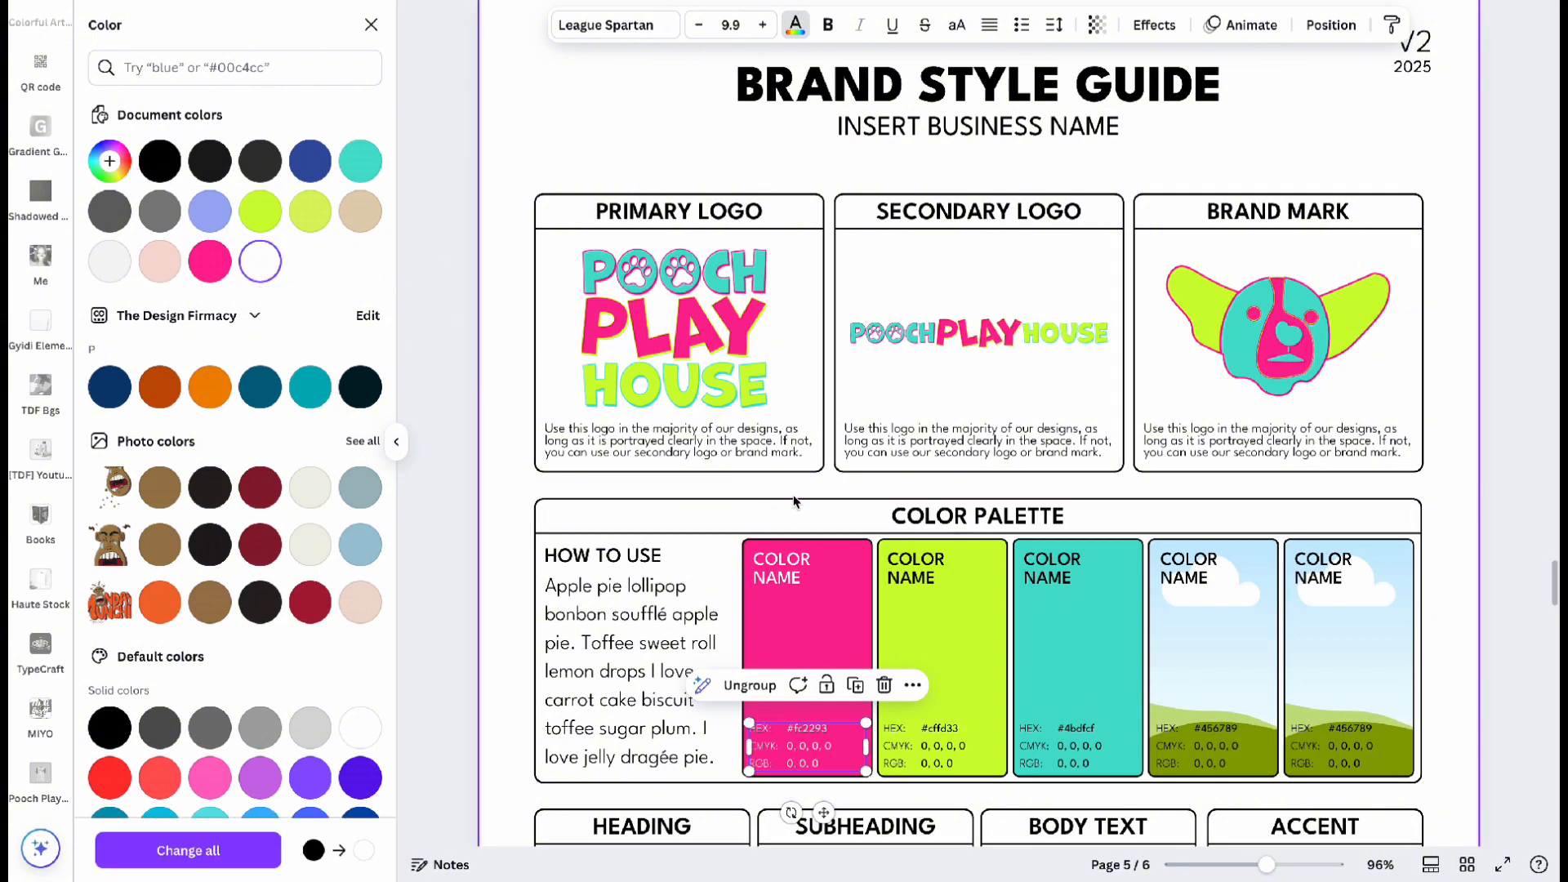
{"action": "left_click", "coordinate": [514, 572]}
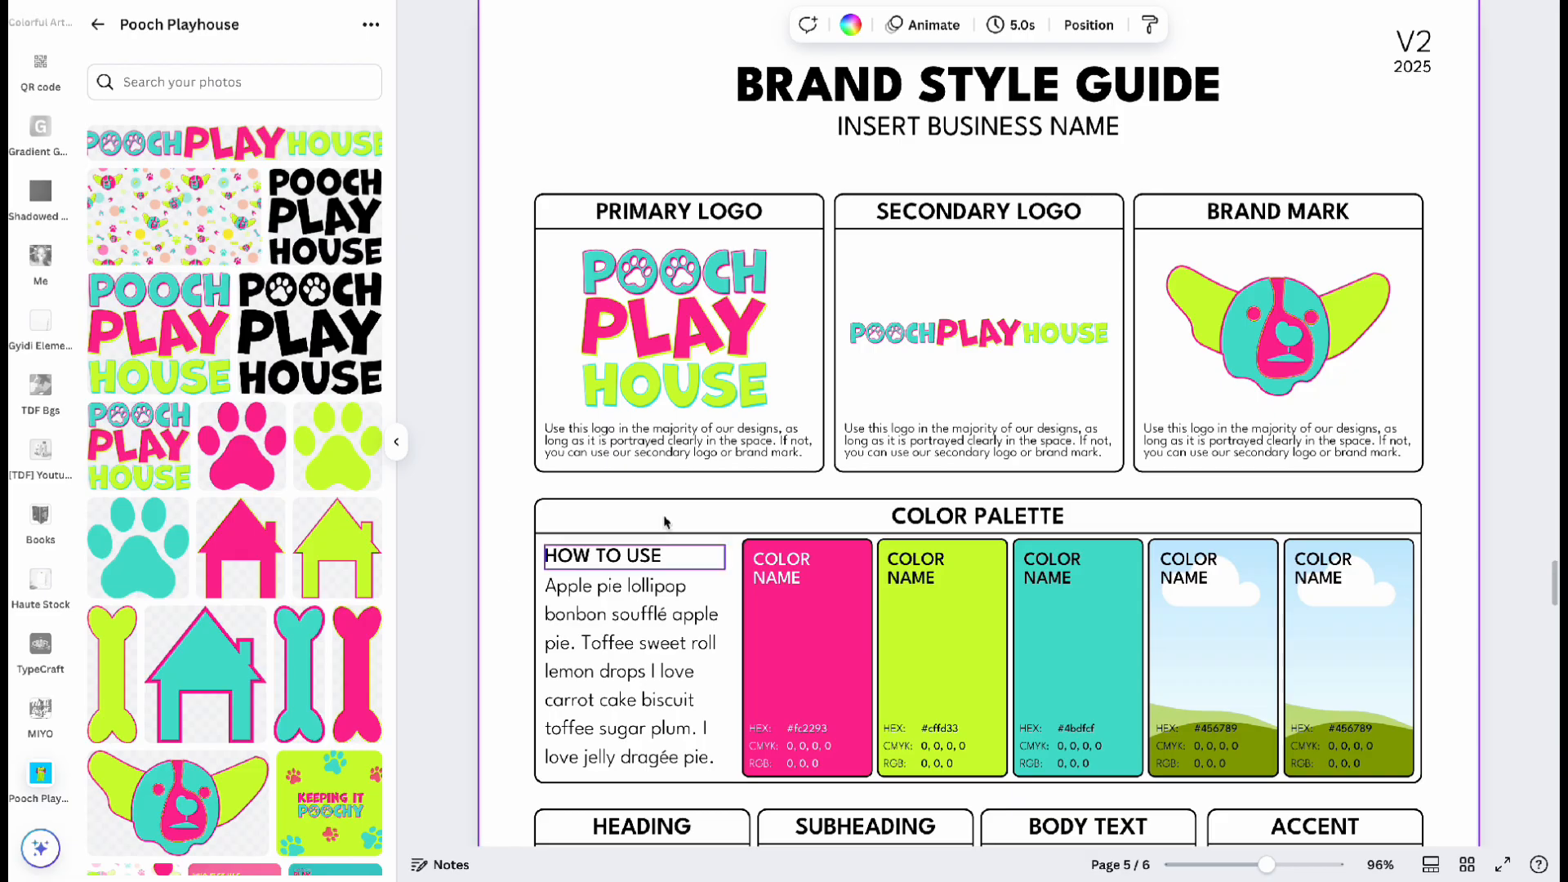
Replace the font name under the Heading sample with MARVIN.
{"action": "scroll", "coordinate": [950, 611], "scroll_direction": "down", "scroll_amount": 4}
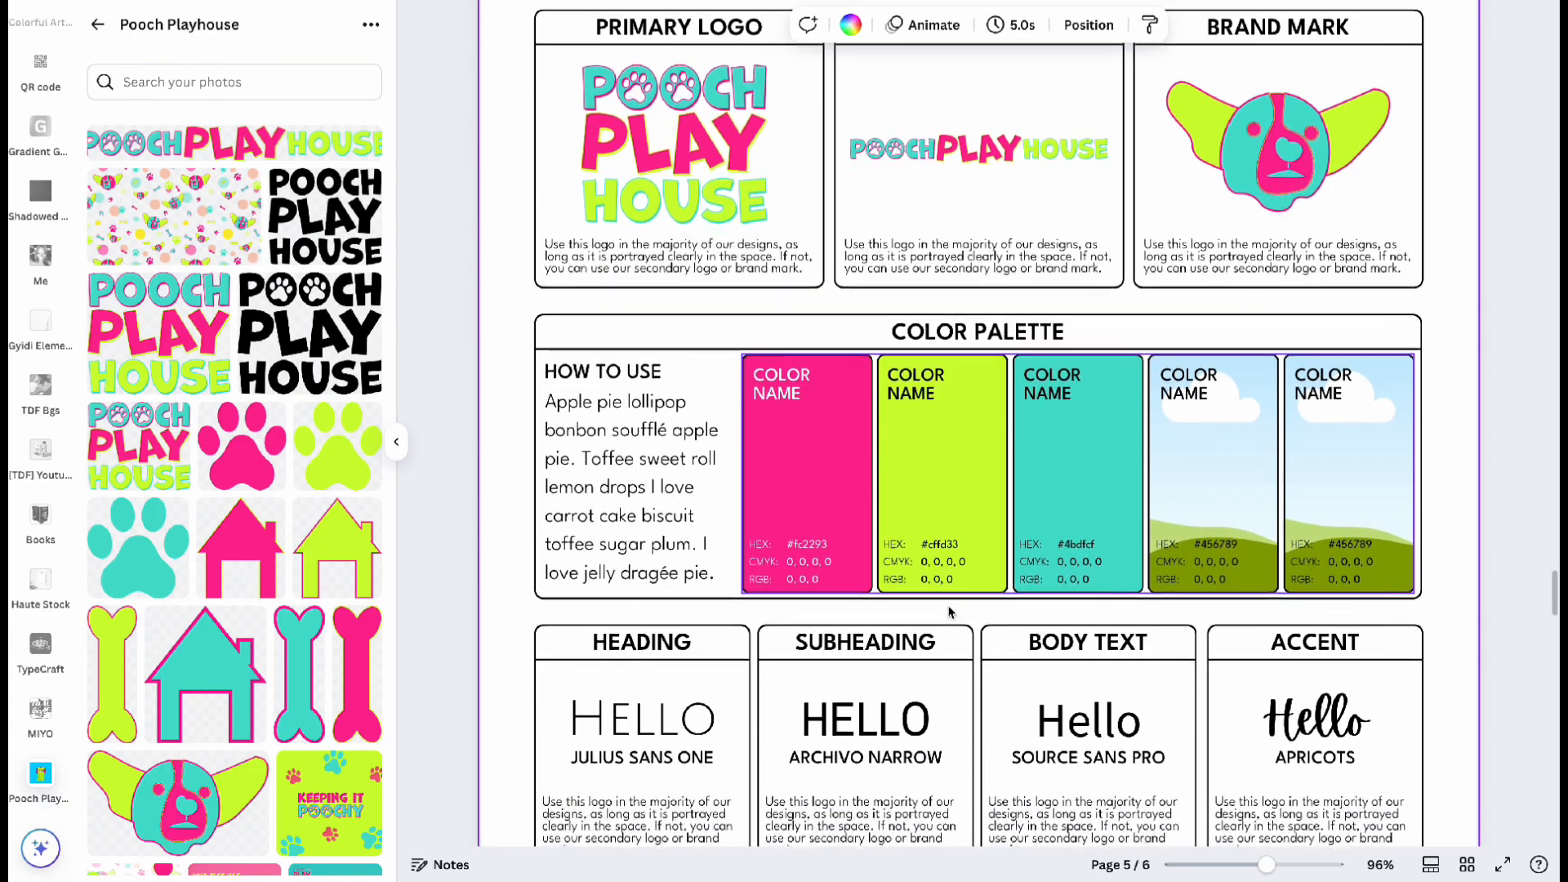
{"action": "scroll", "coordinate": [950, 611], "scroll_direction": "down", "scroll_amount": 1}
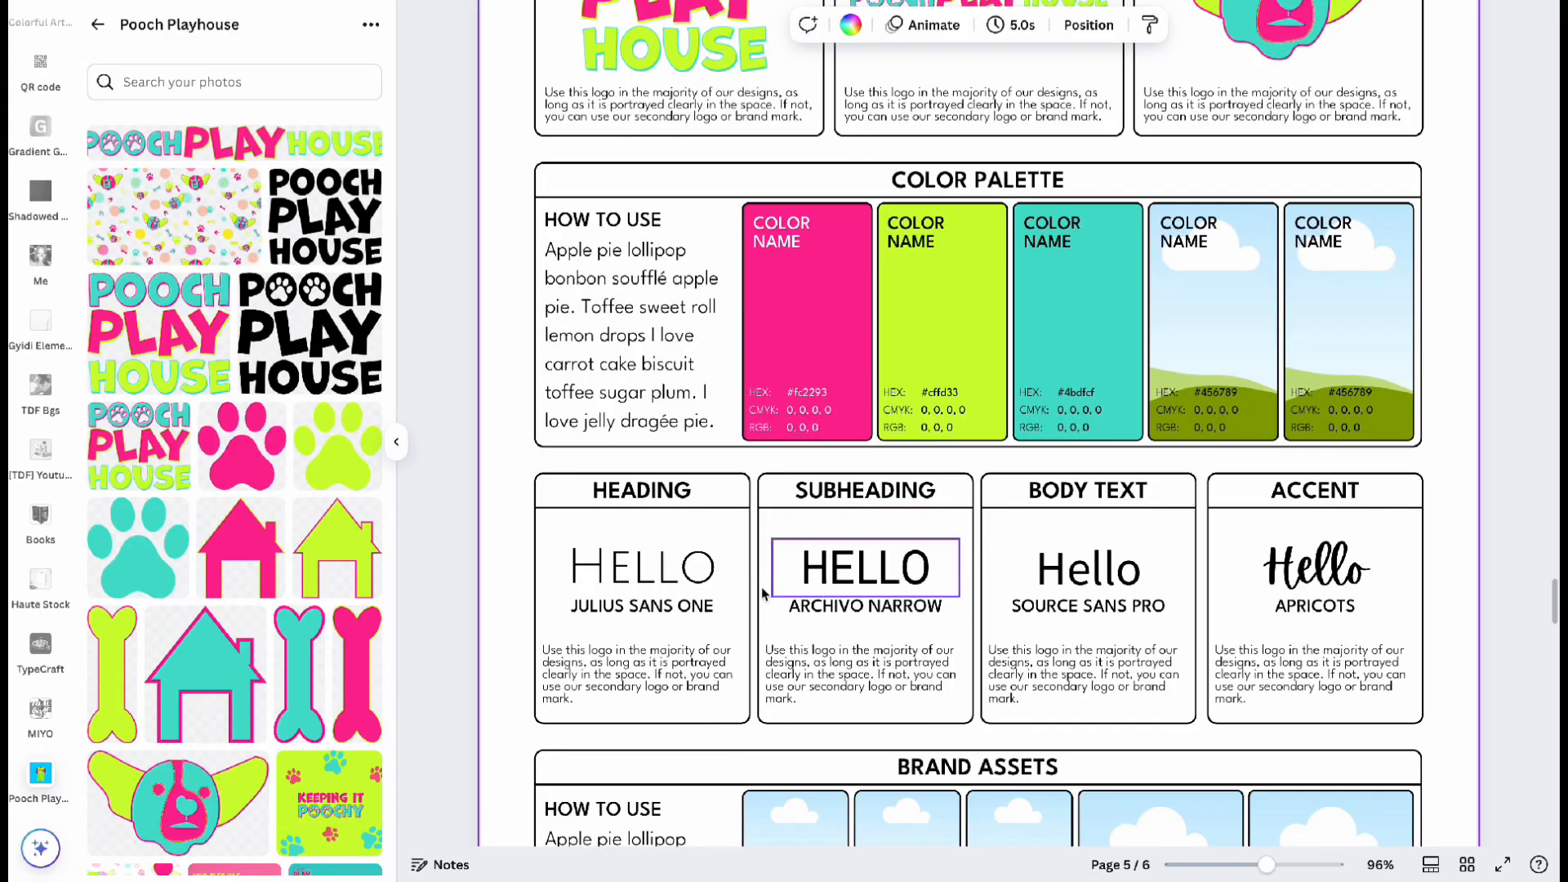
{"action": "double_click", "coordinate": [658, 609]}
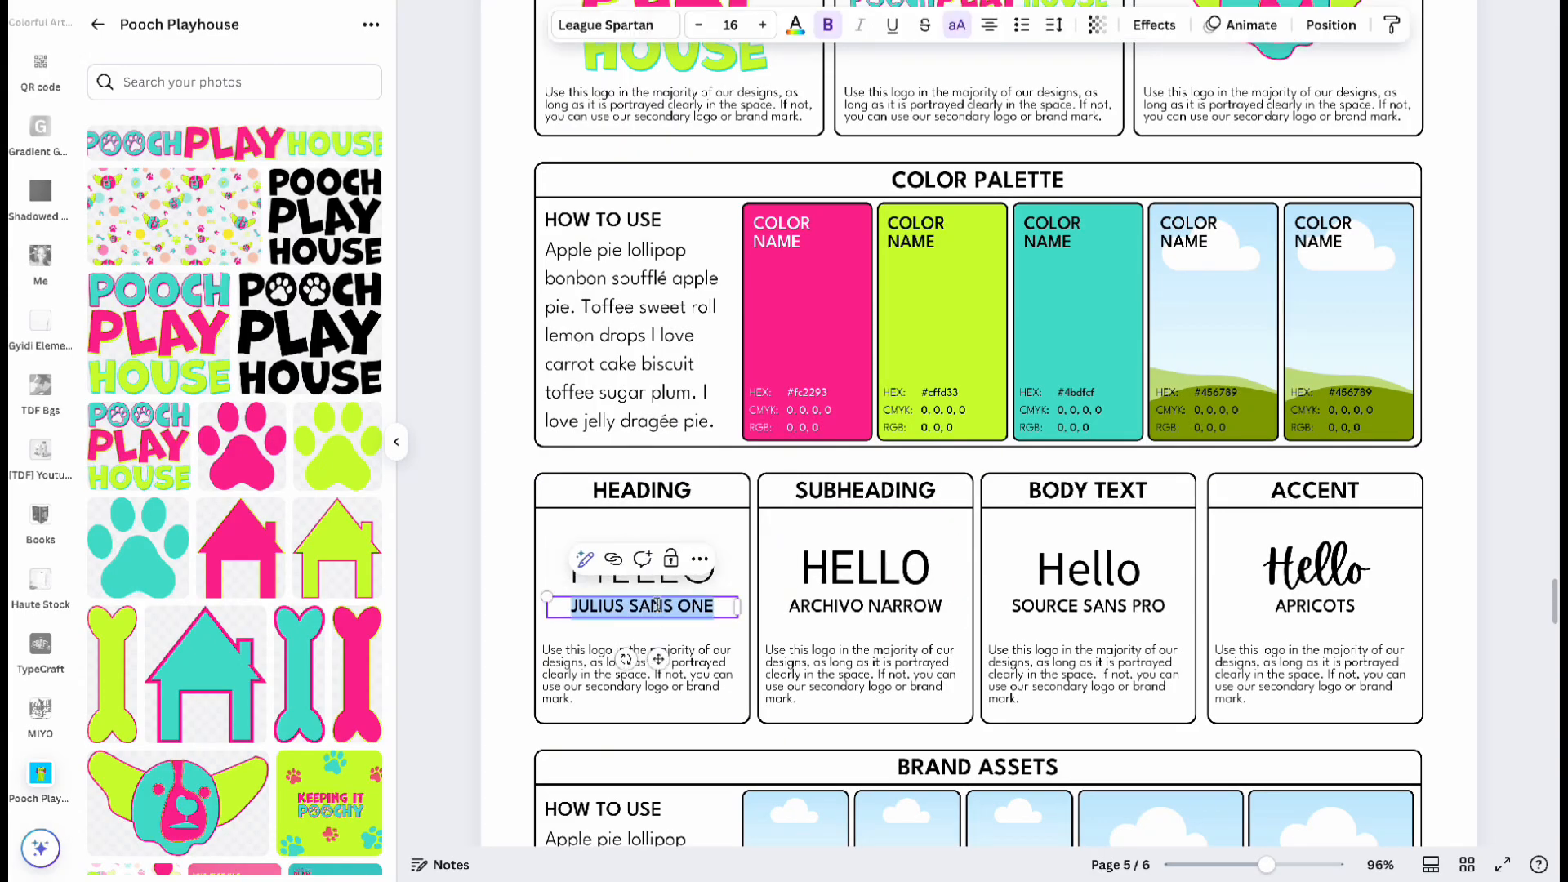
{"action": "type", "text": "MARVIN"}
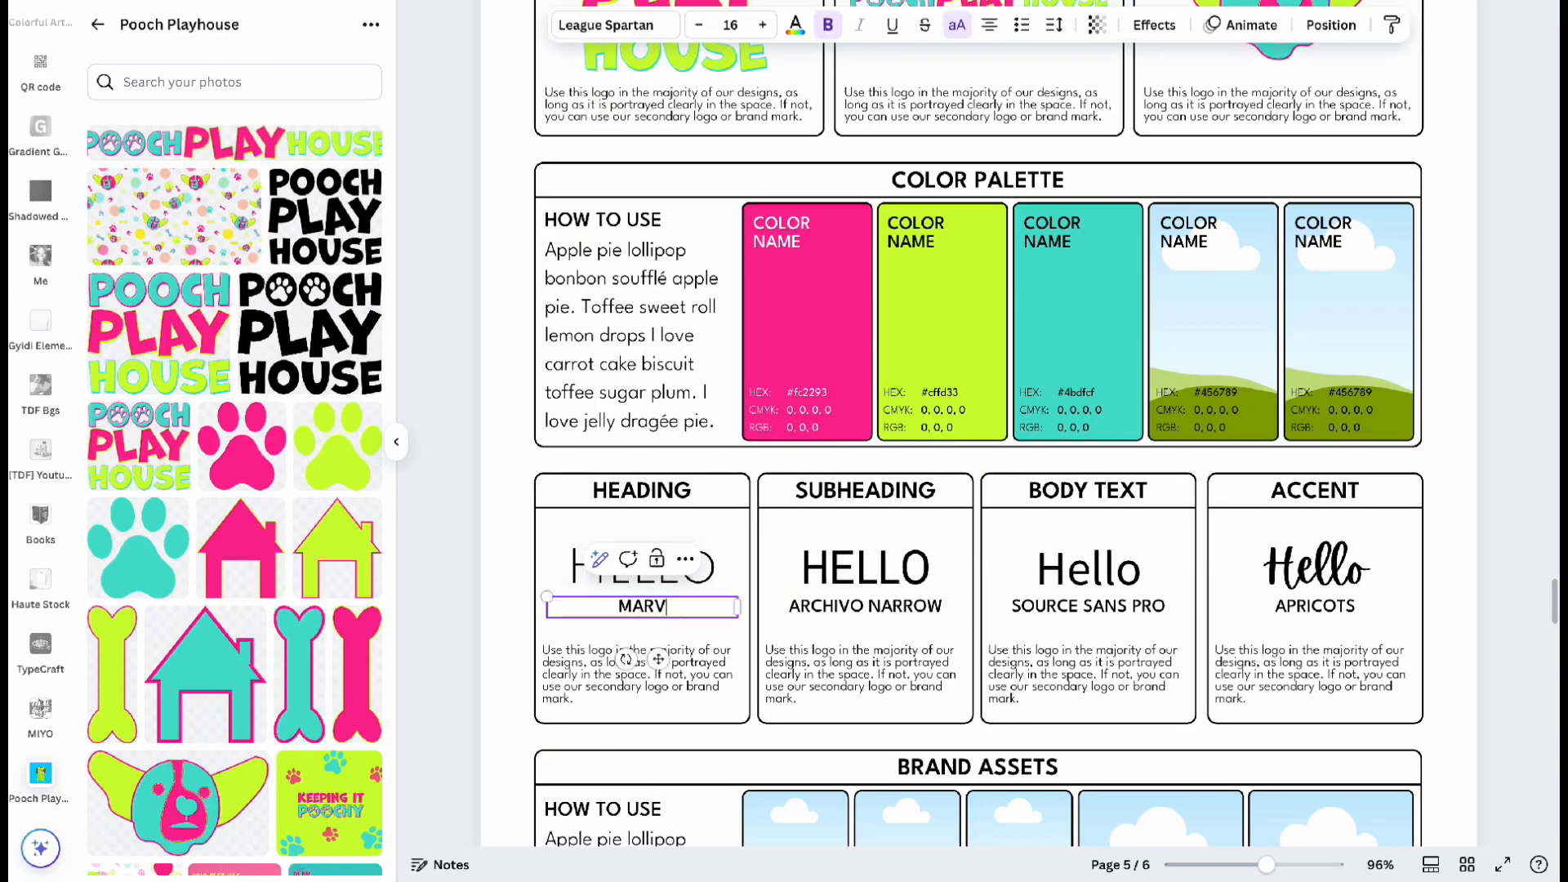
Replace the font names under the Subheading and Body Text samples with POPPINS.
{"action": "double_click", "coordinate": [906, 612]}
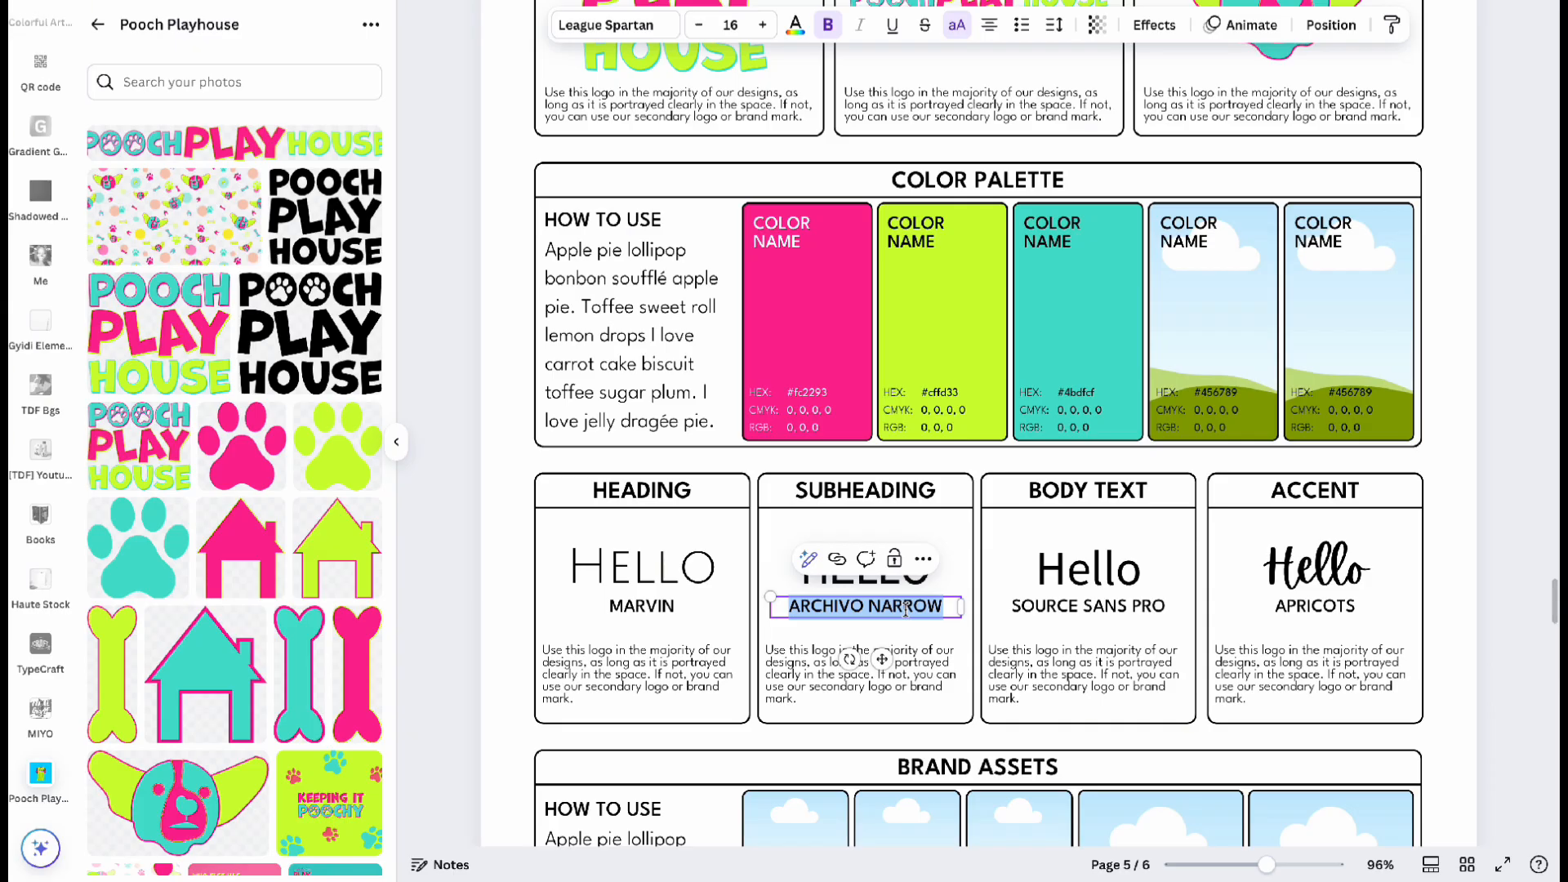
{"action": "type", "text": "POPPIN"}
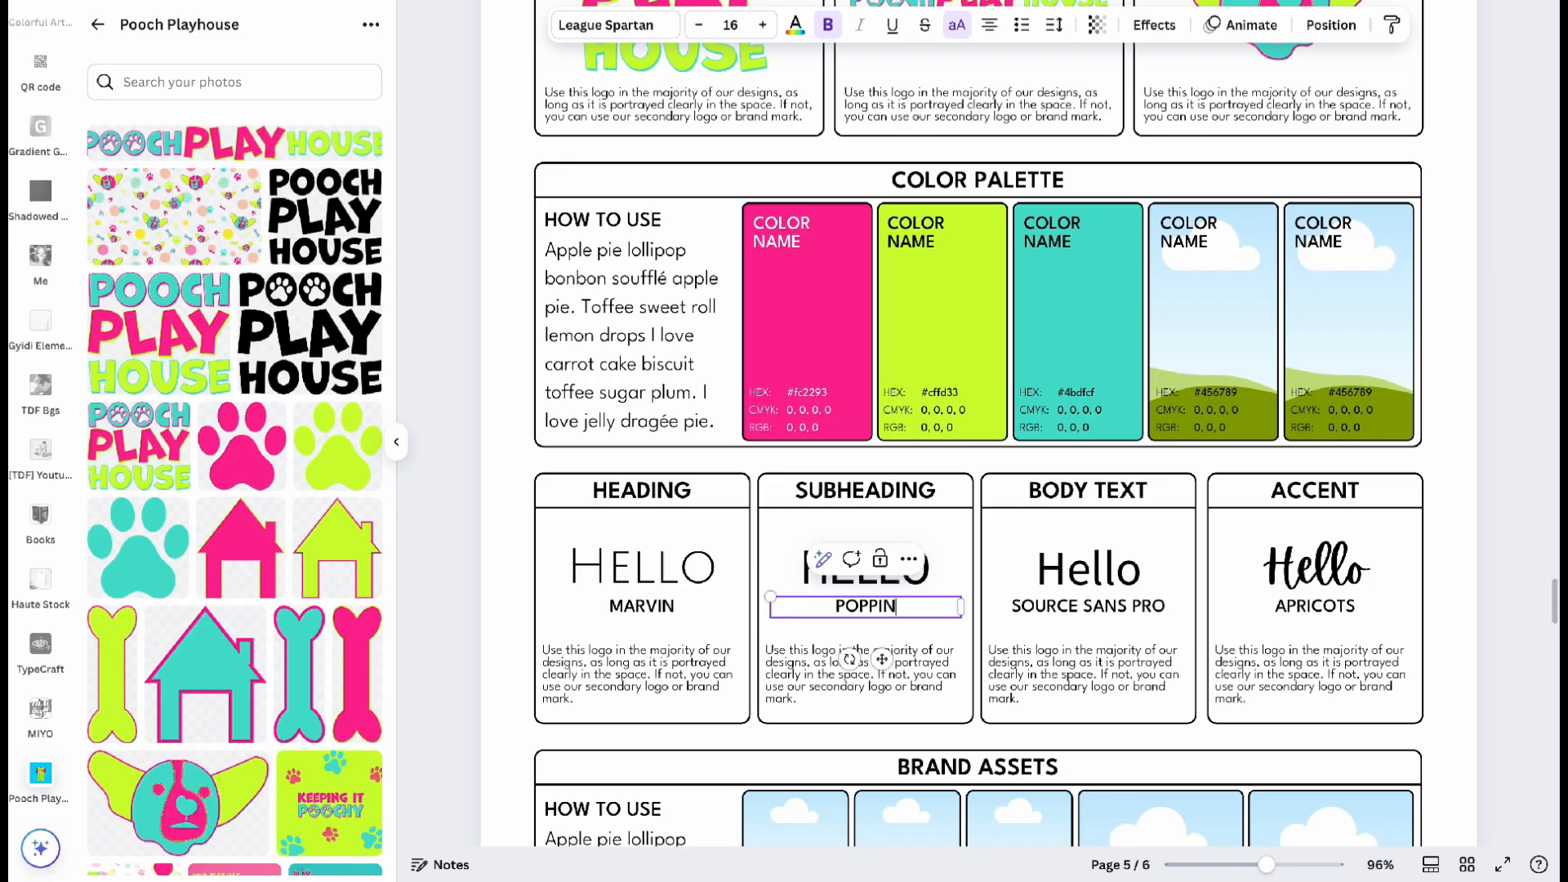
{"action": "type", "text": "S"}
{"action": "double_click", "coordinate": [1076, 607]}
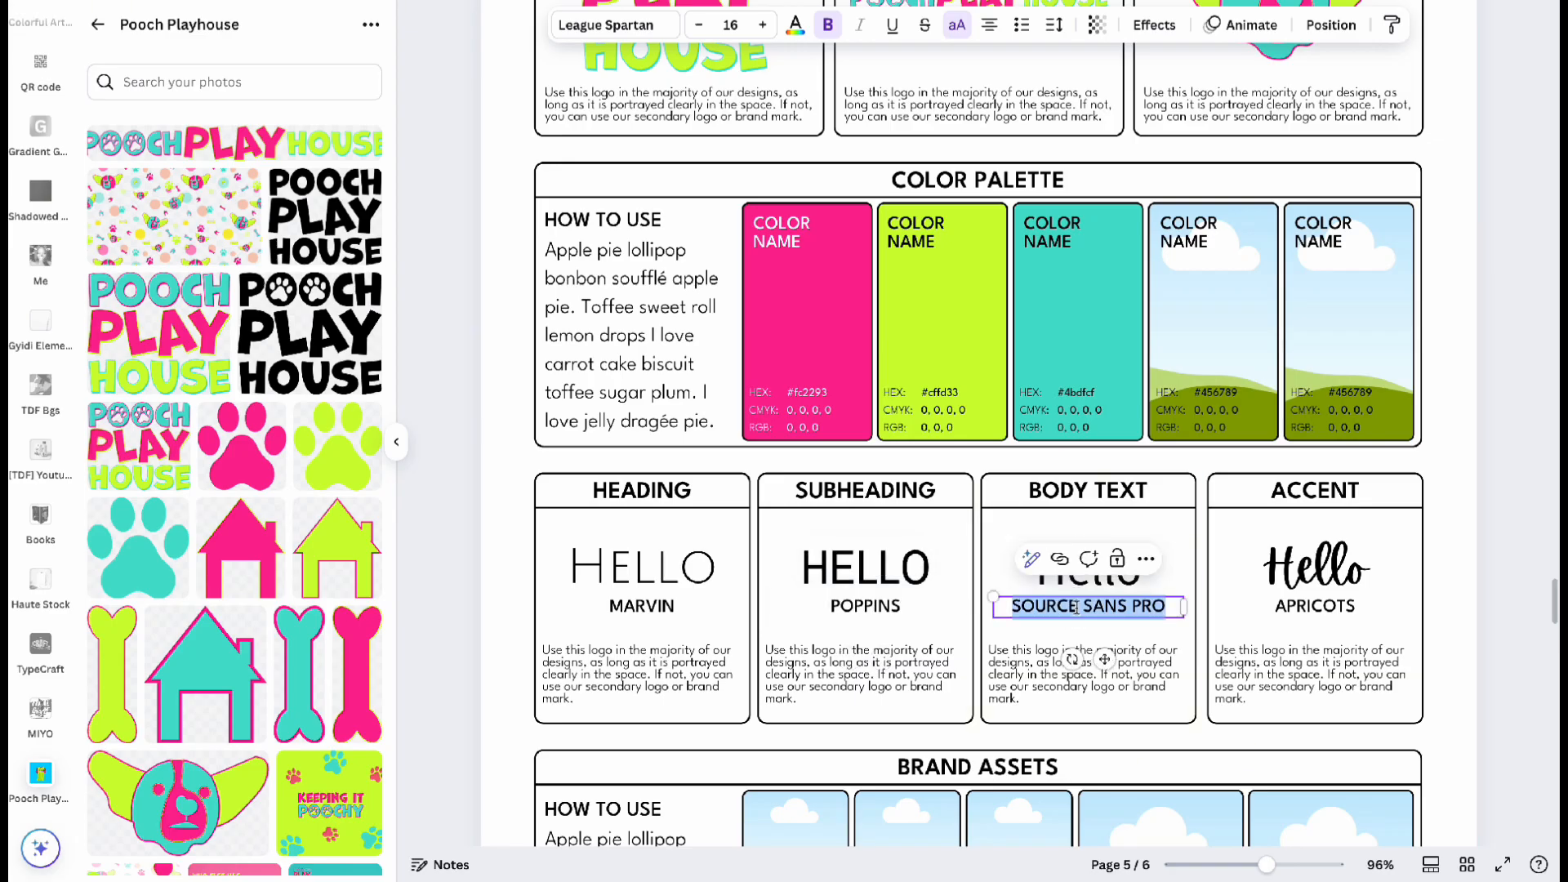
{"action": "type", "text": "POPPINS"}
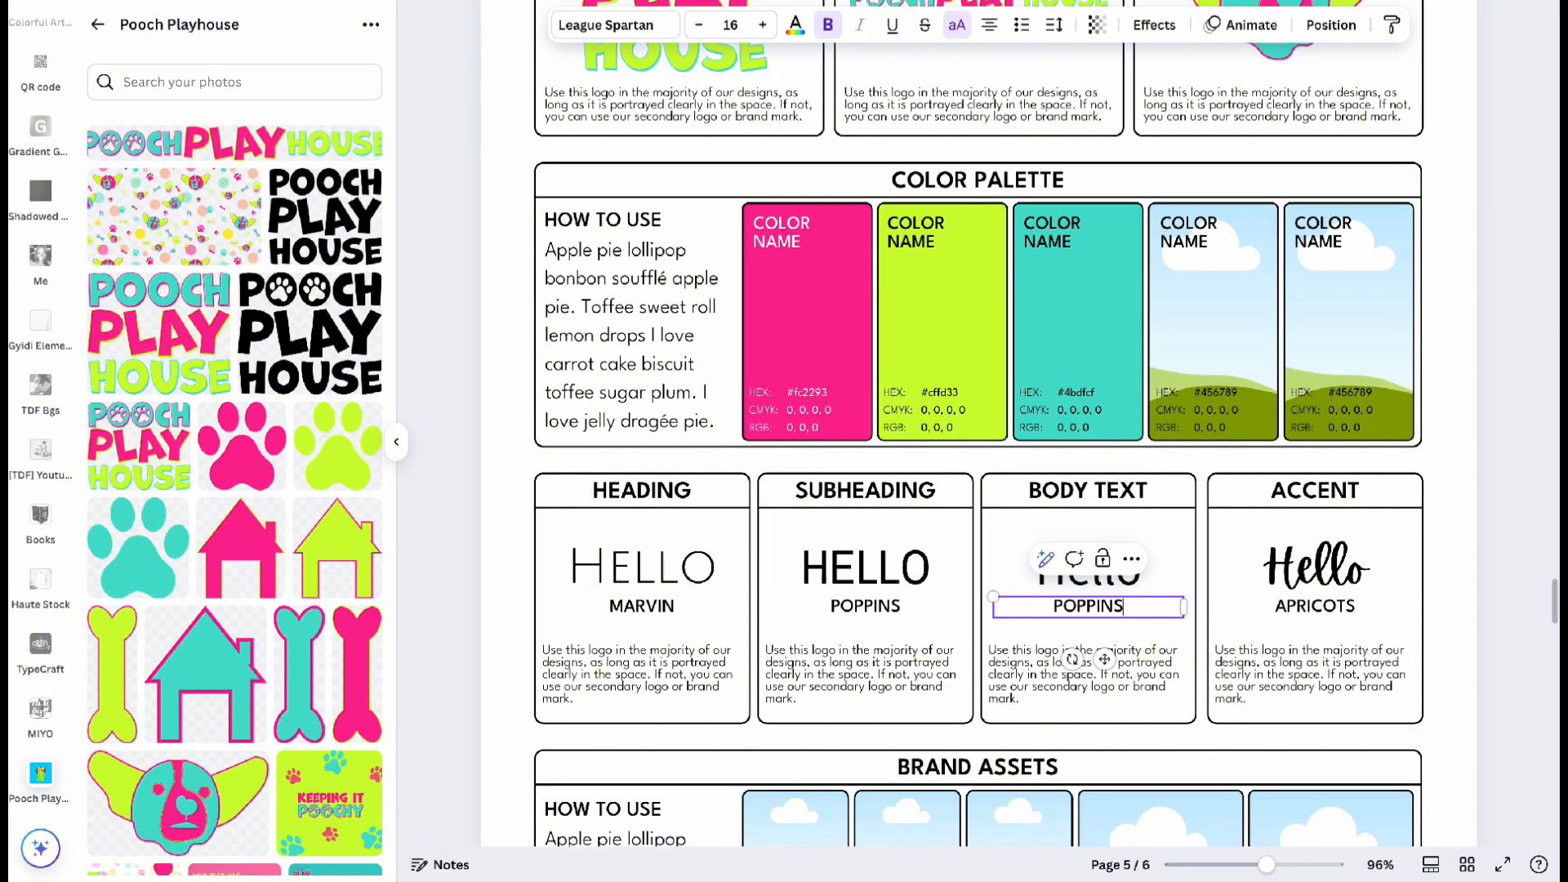
Set the Subheading sample's font to Poppins SemiBold and the Body Text sample's font to Poppins Regular.
{"action": "left_click", "coordinate": [896, 577]}
{"action": "left_click", "coordinate": [611, 25]}
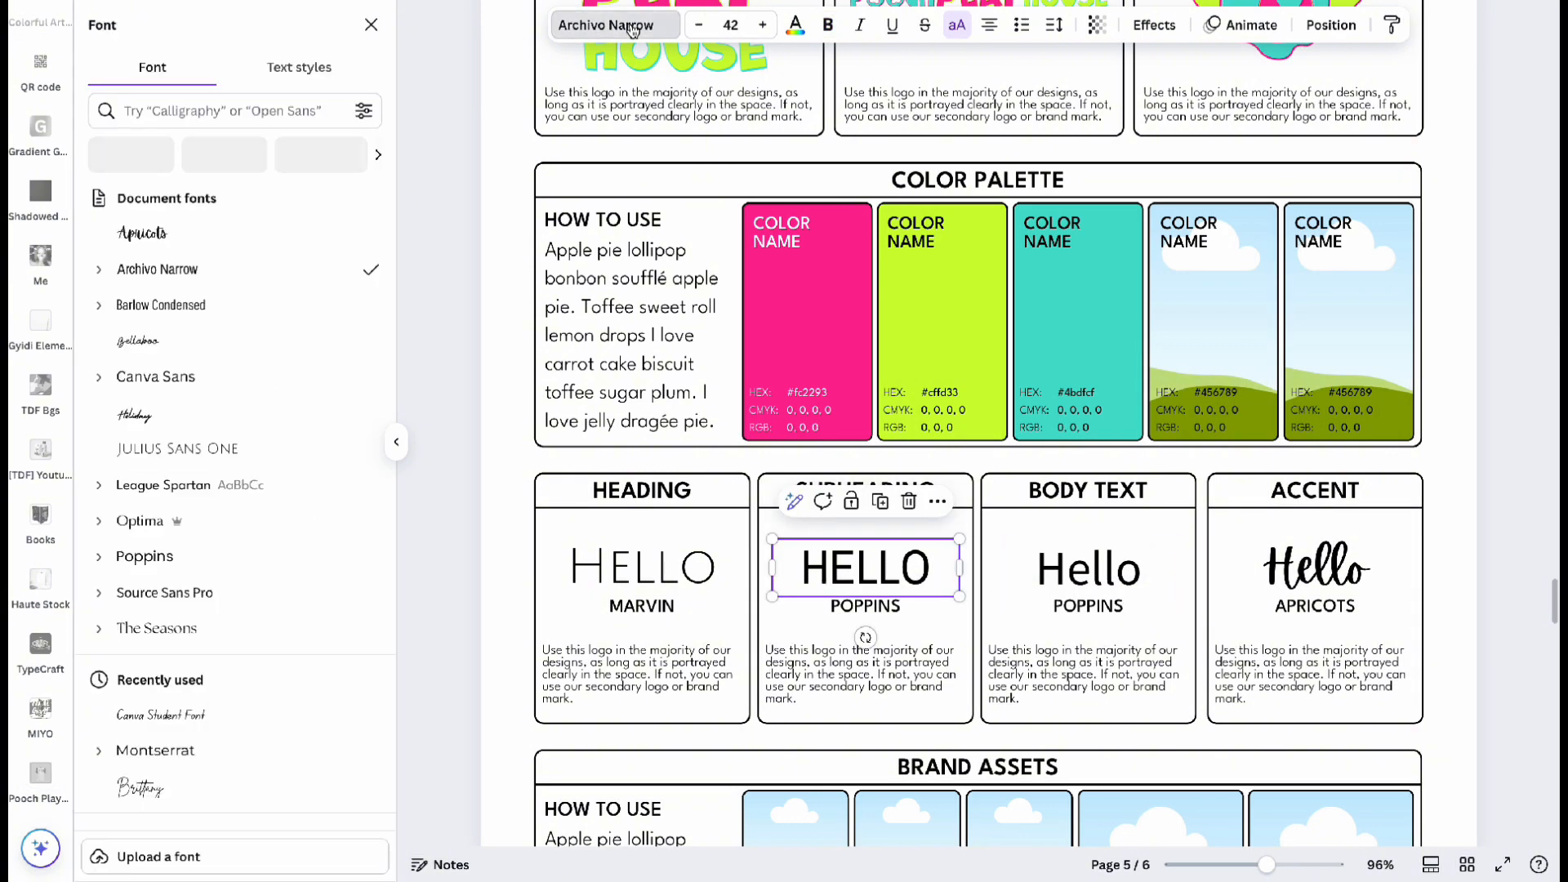
{"action": "left_click", "coordinate": [245, 110]}
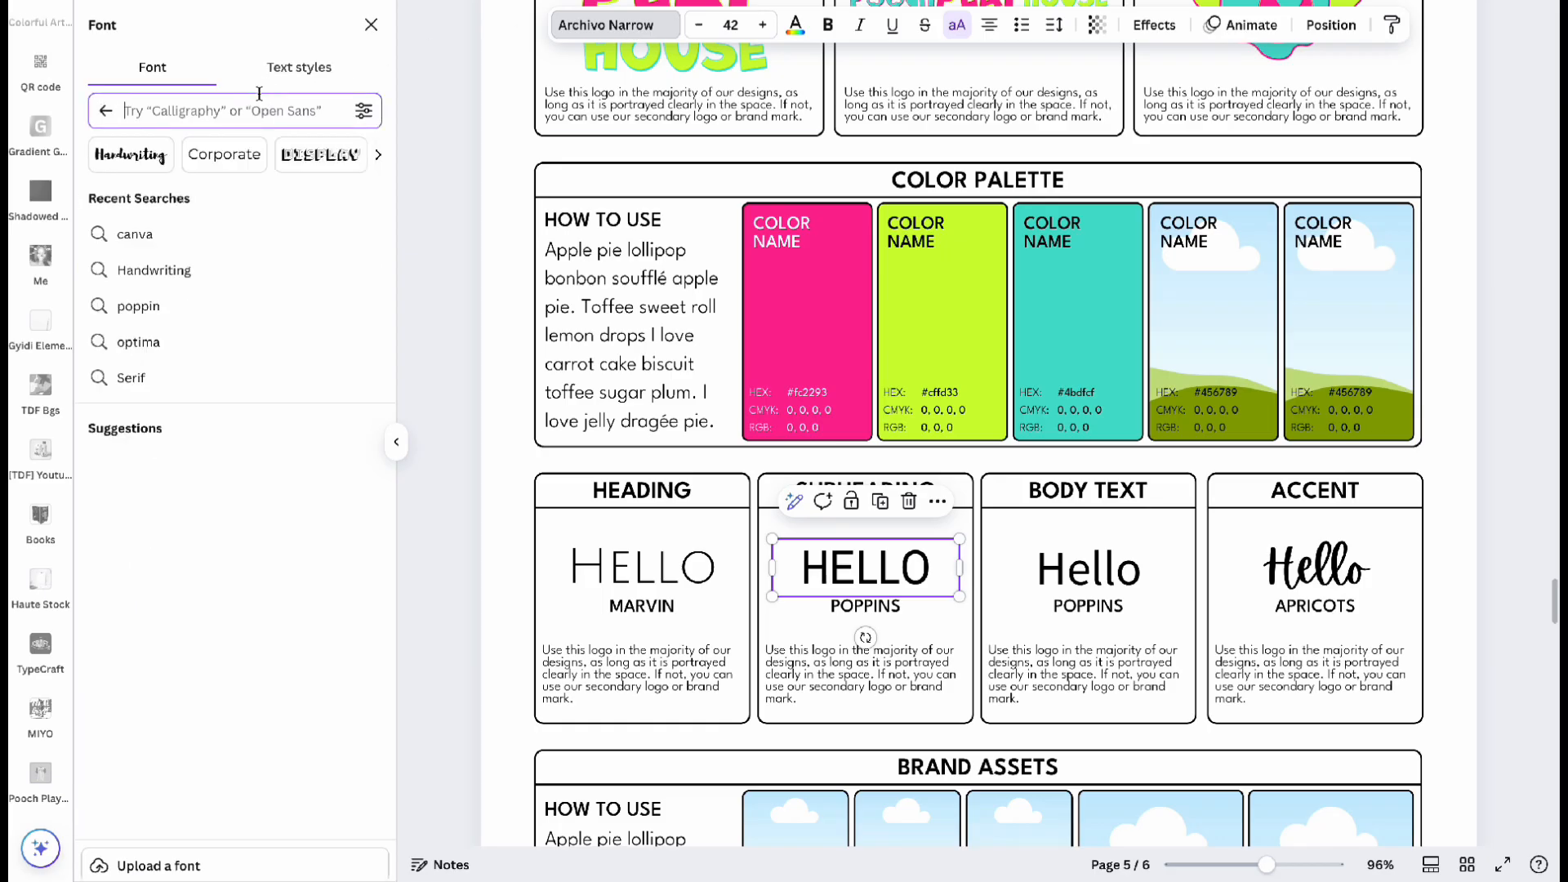
{"action": "type", "text": "pop"}
{"action": "key", "text": "Return"}
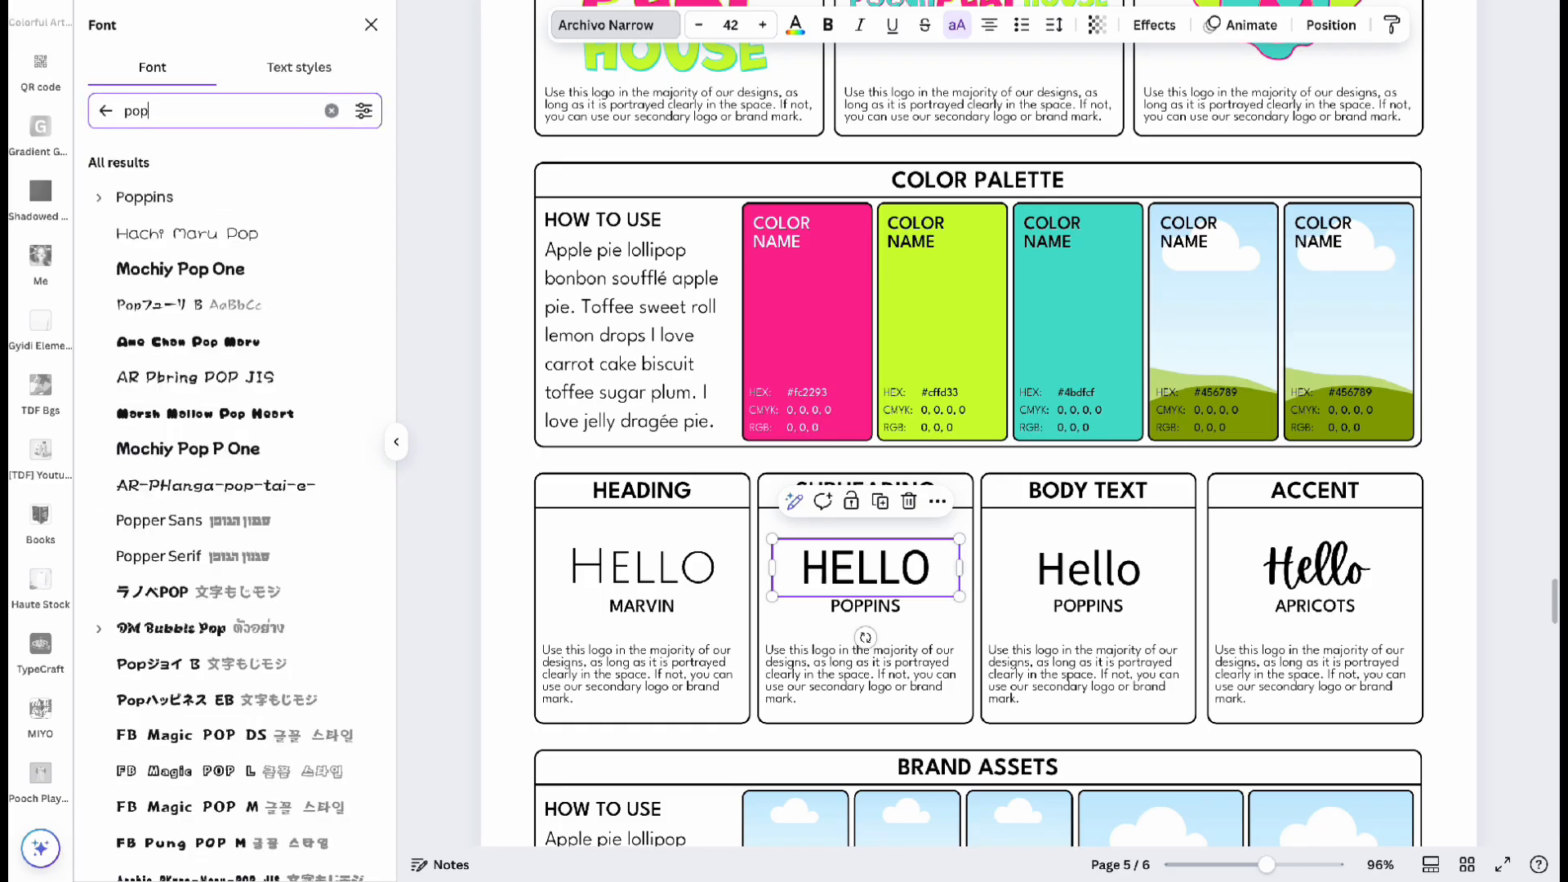
{"action": "left_click", "coordinate": [99, 202]}
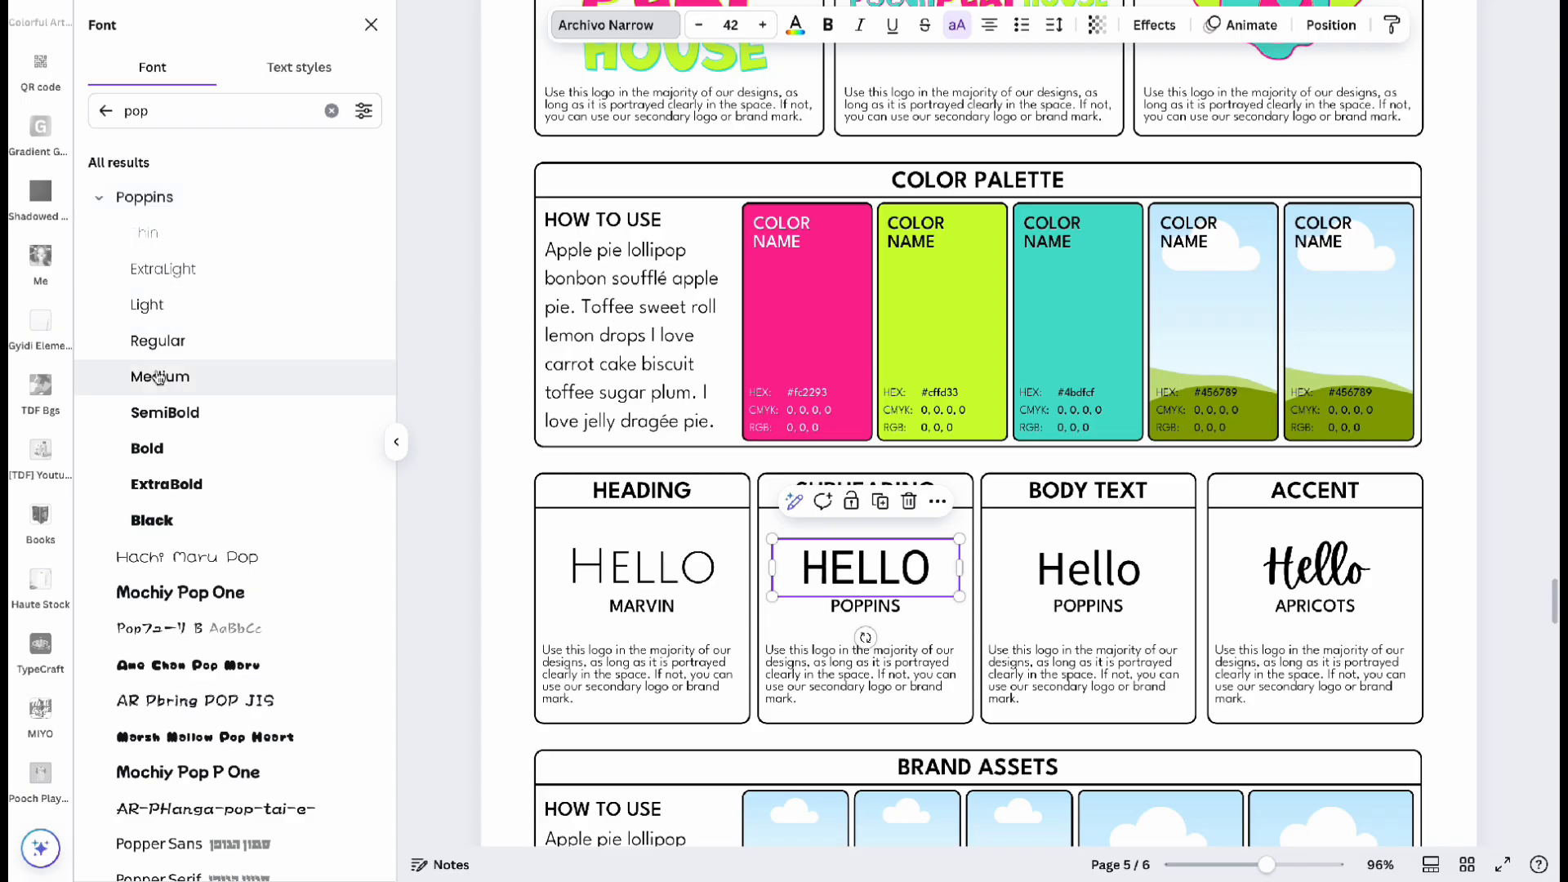
{"action": "left_click", "coordinate": [163, 410]}
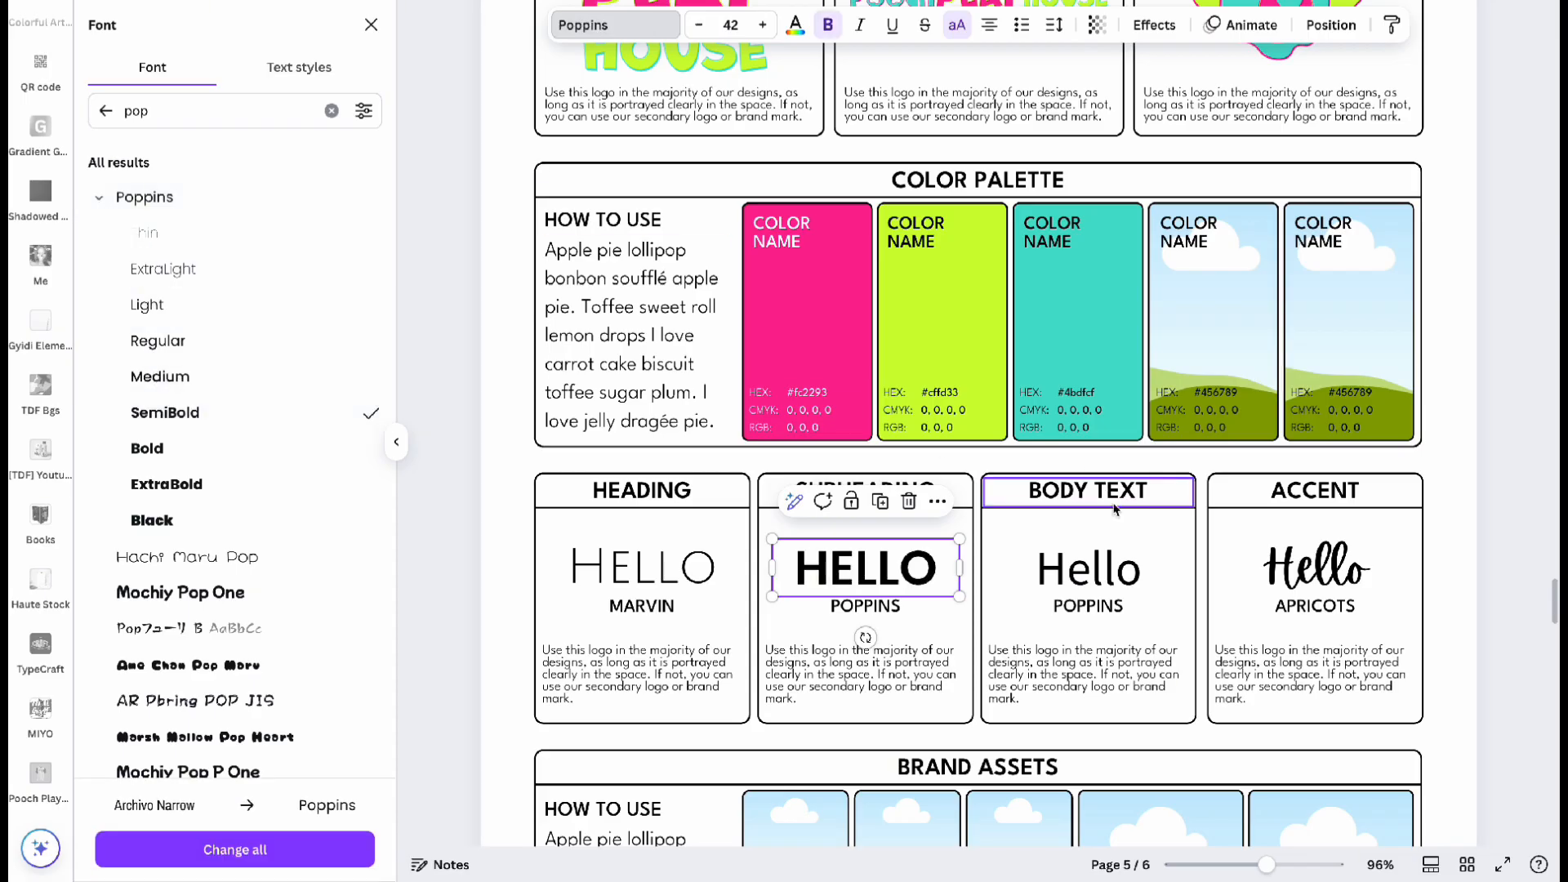
{"action": "left_click", "coordinate": [1089, 568]}
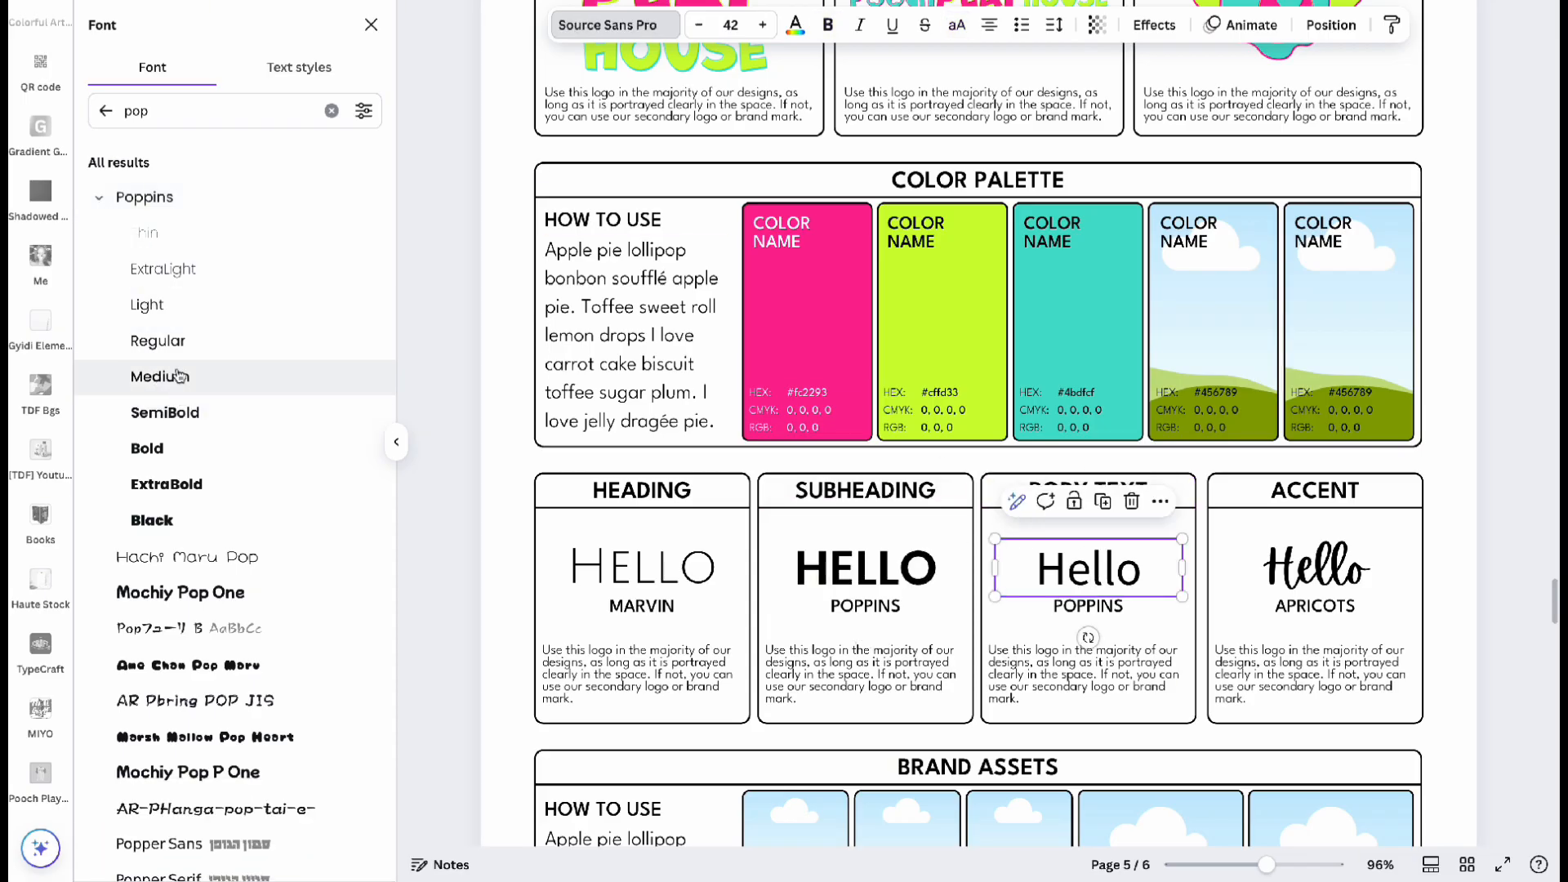
{"action": "left_click", "coordinate": [166, 340]}
Set the Heading sample's font to Marvin Slab Bold and deselect it.
{"action": "left_click", "coordinate": [579, 578]}
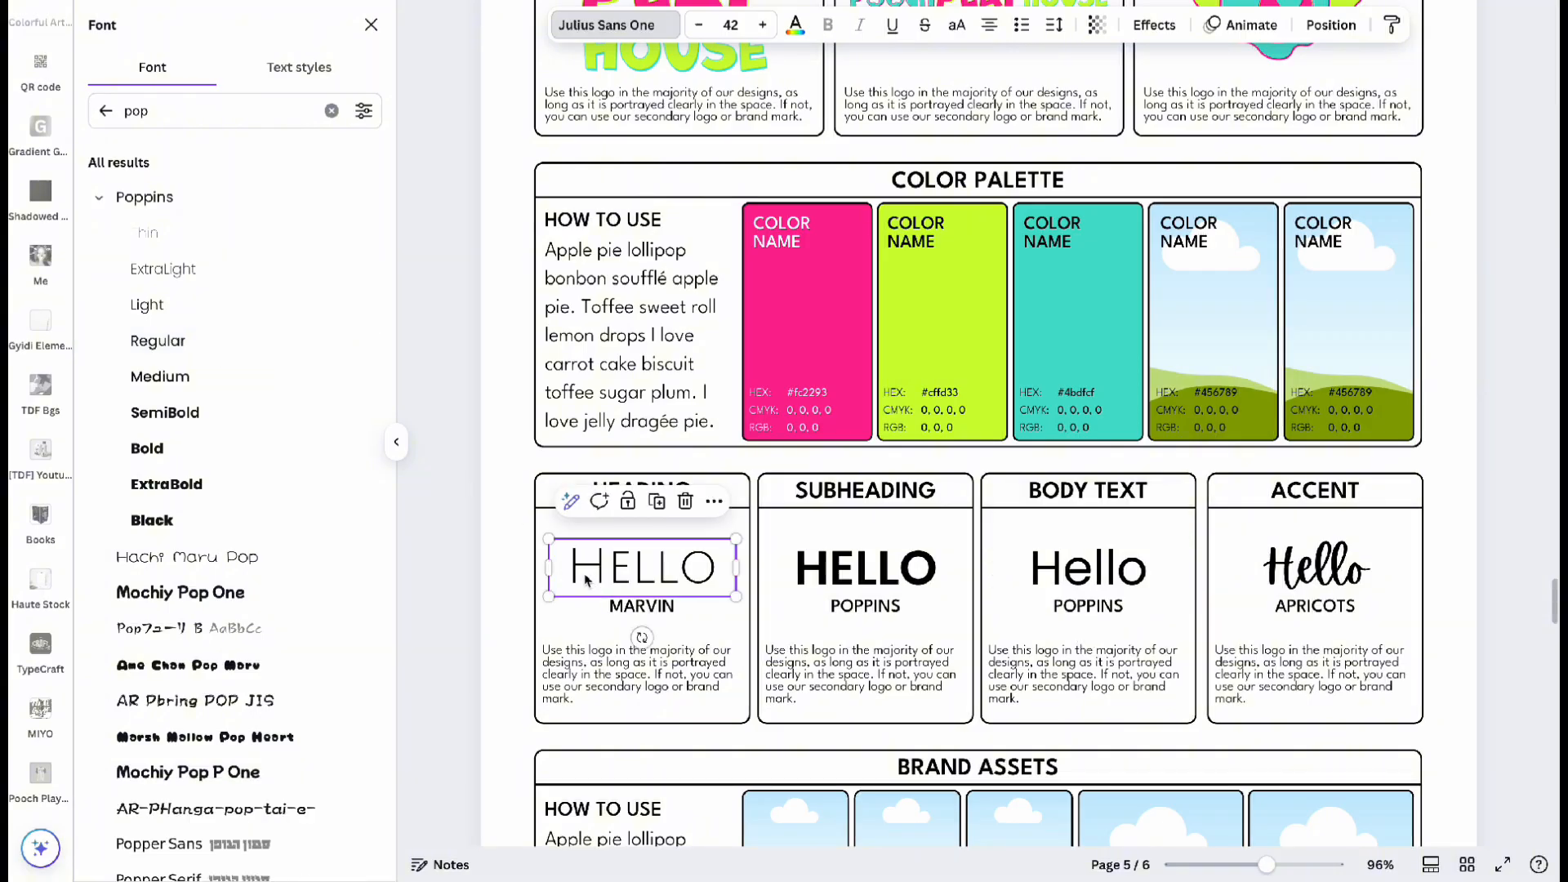
{"action": "double_click", "coordinate": [176, 111]}
{"action": "type", "text": "m"}
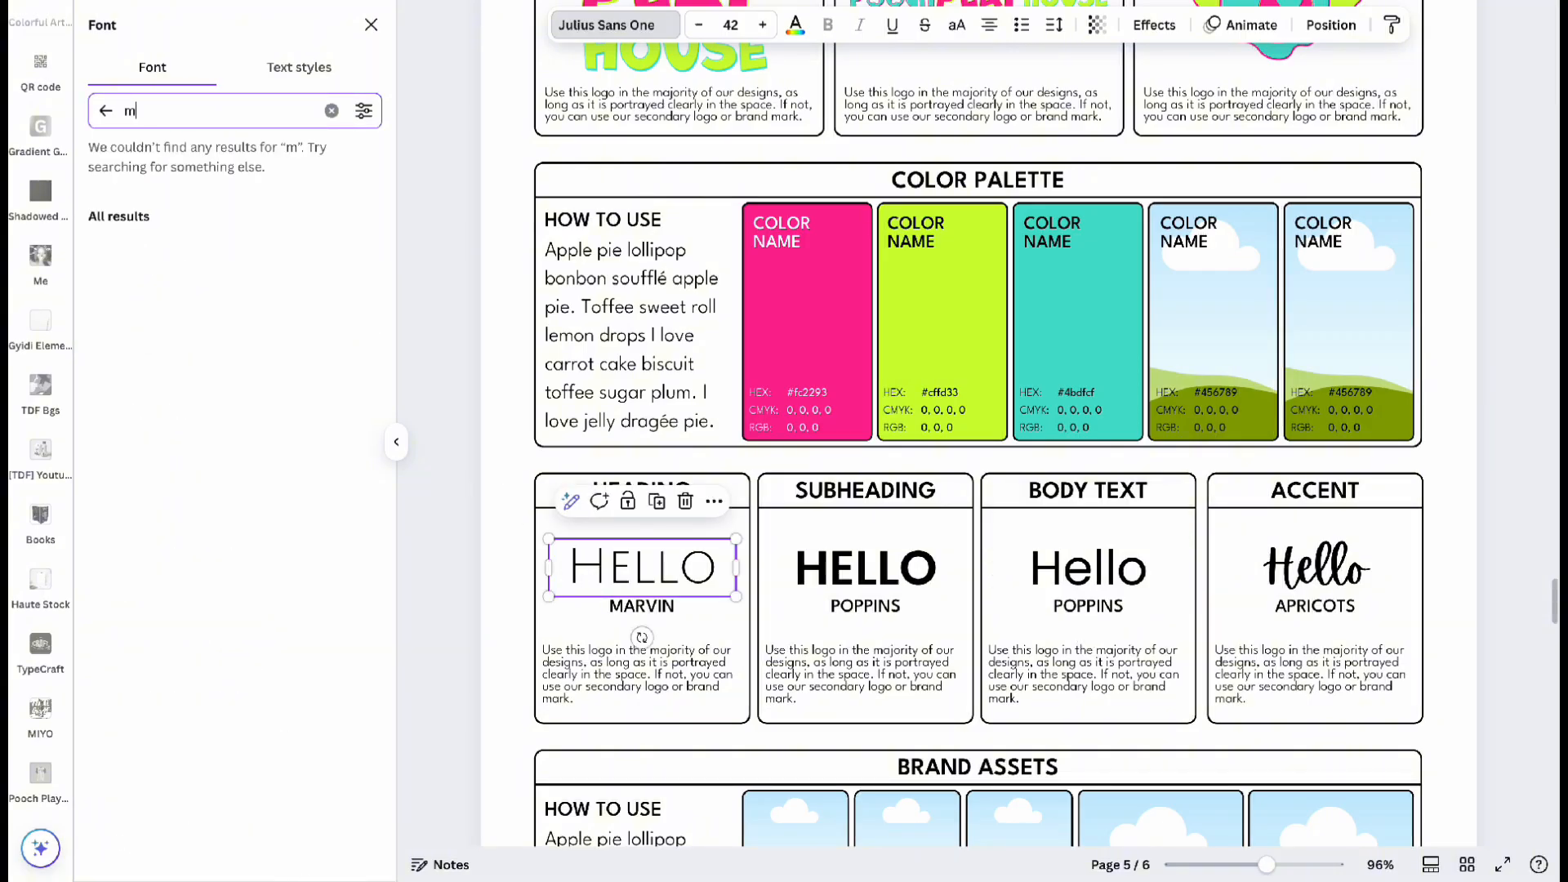
{"action": "type", "text": "arvi"}
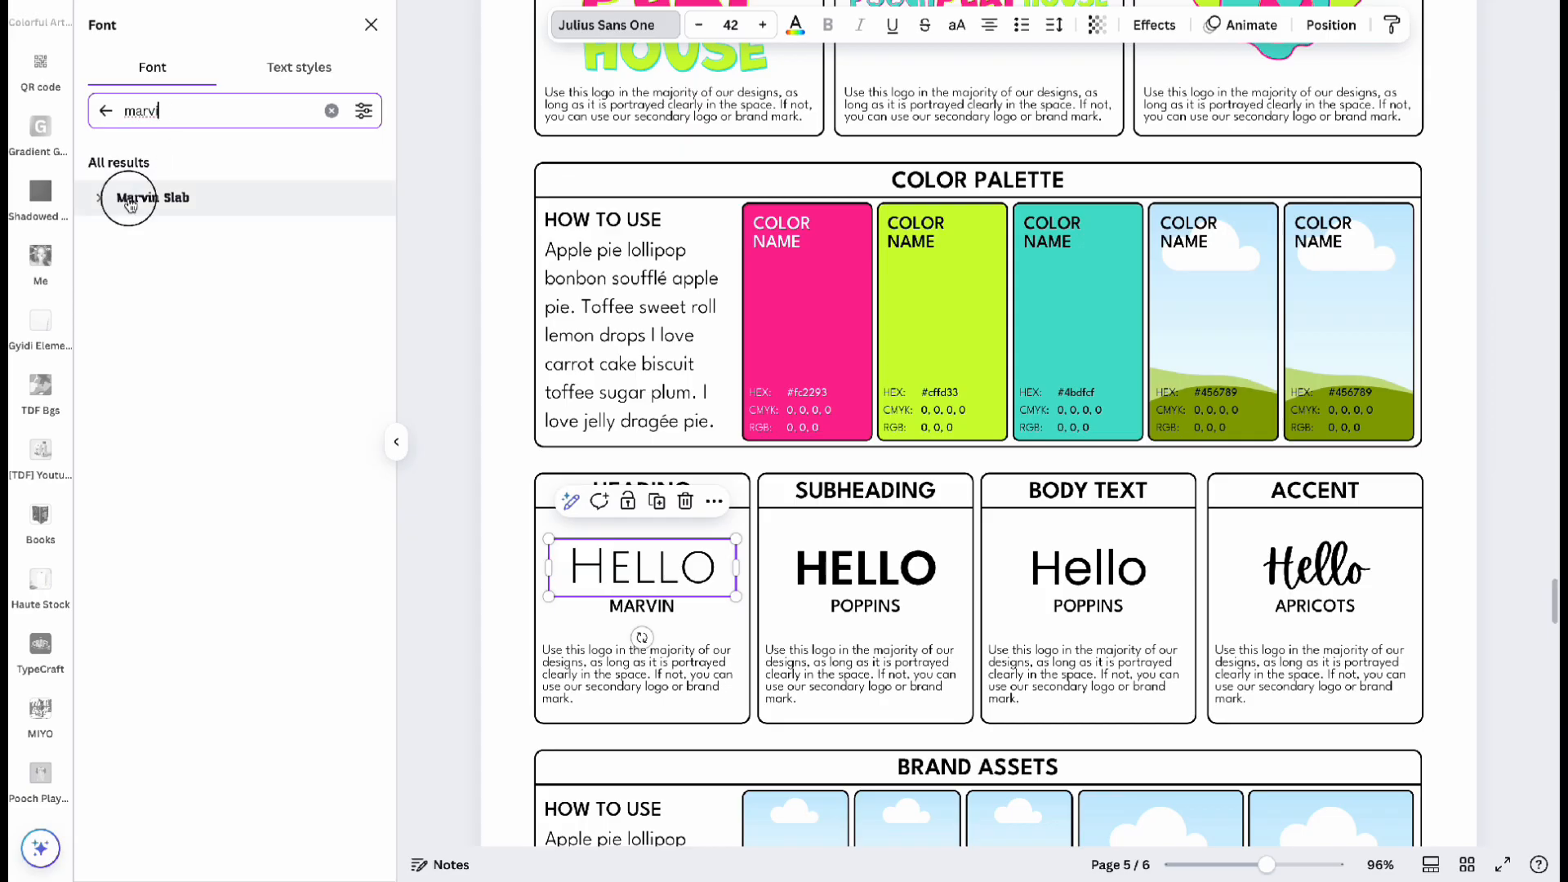
{"action": "left_click", "coordinate": [129, 201]}
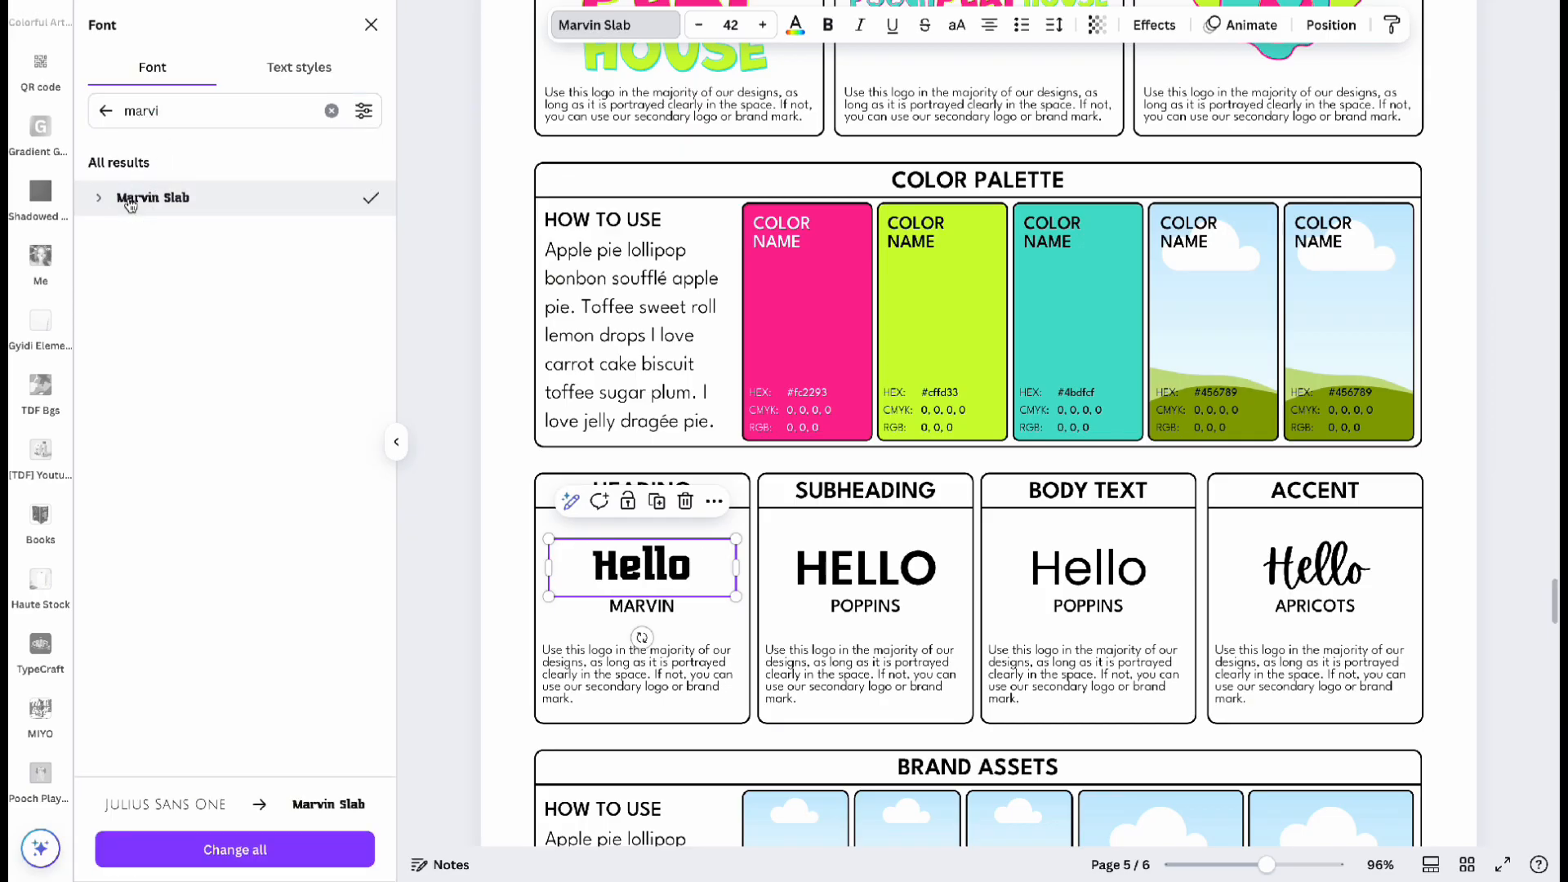
{"action": "left_click", "coordinate": [98, 198]}
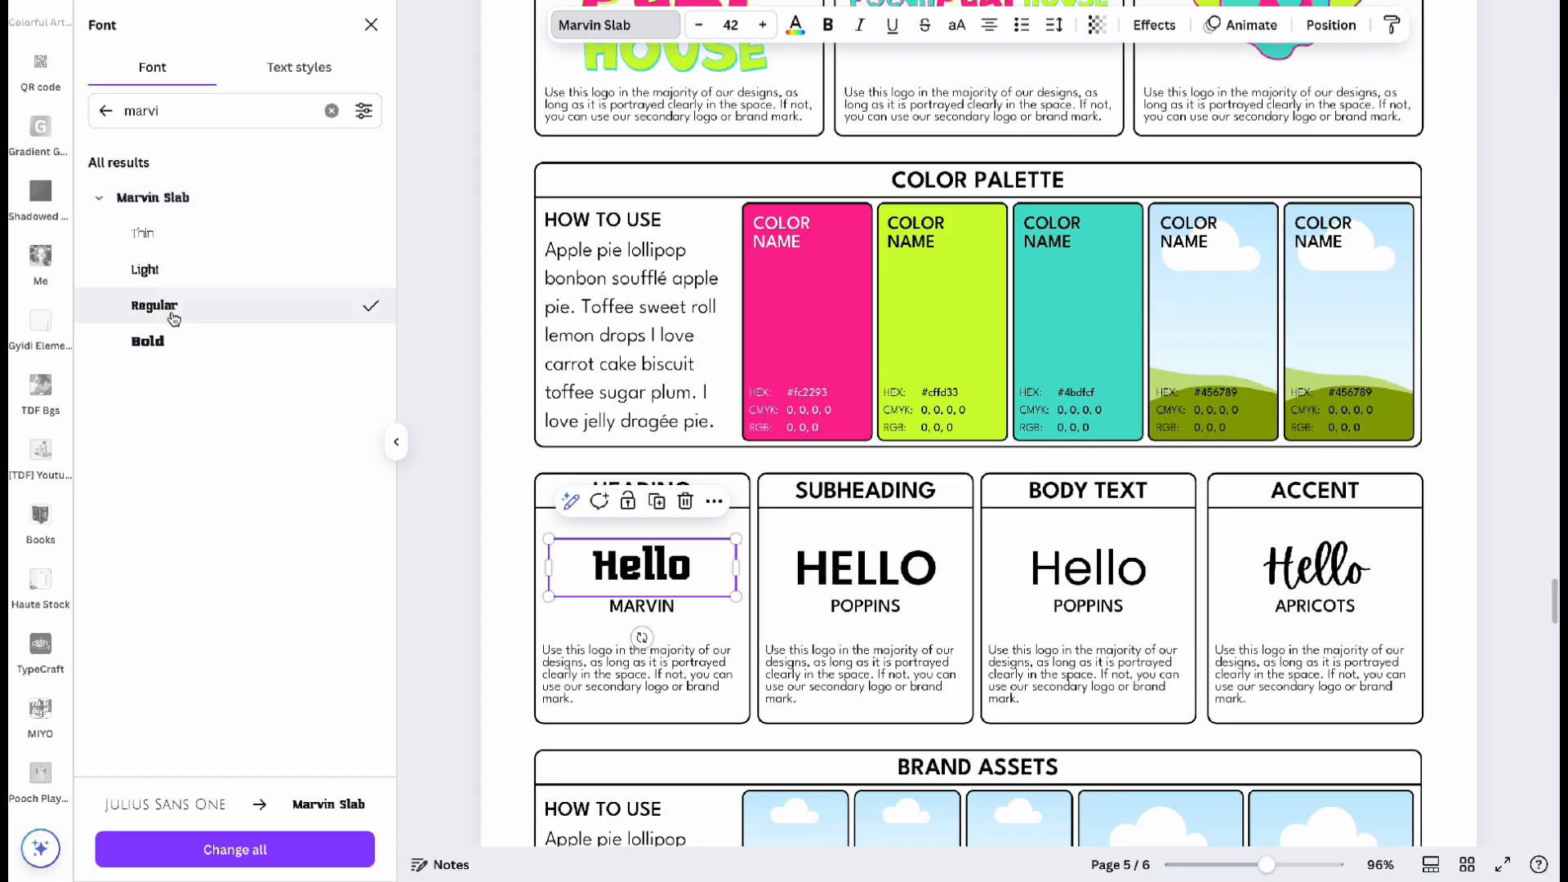
{"action": "left_click", "coordinate": [189, 343]}
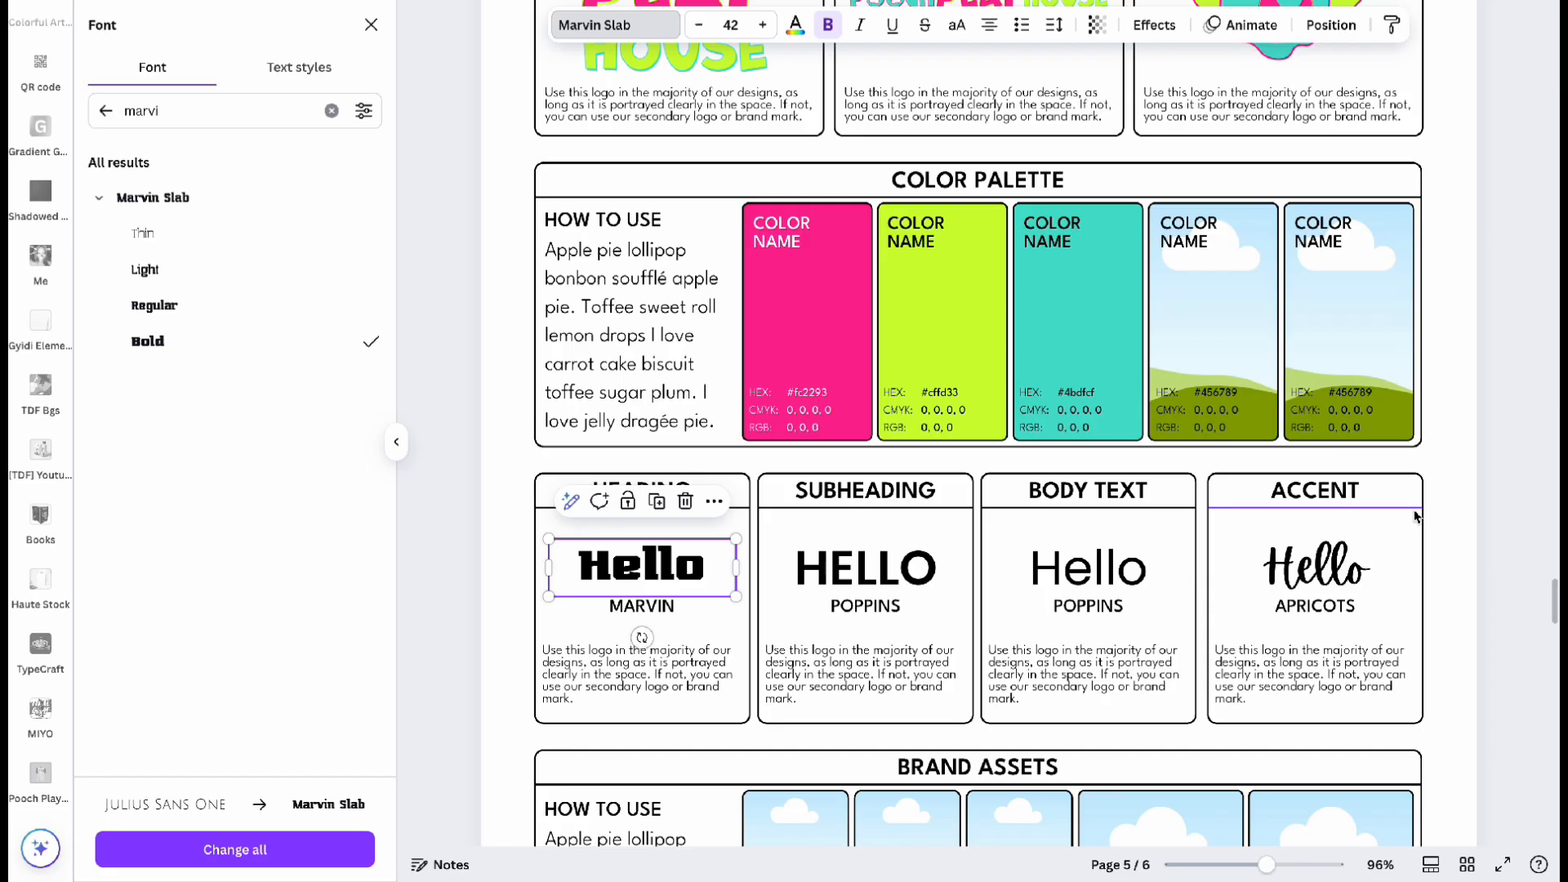
{"action": "left_click", "coordinate": [1498, 535]}
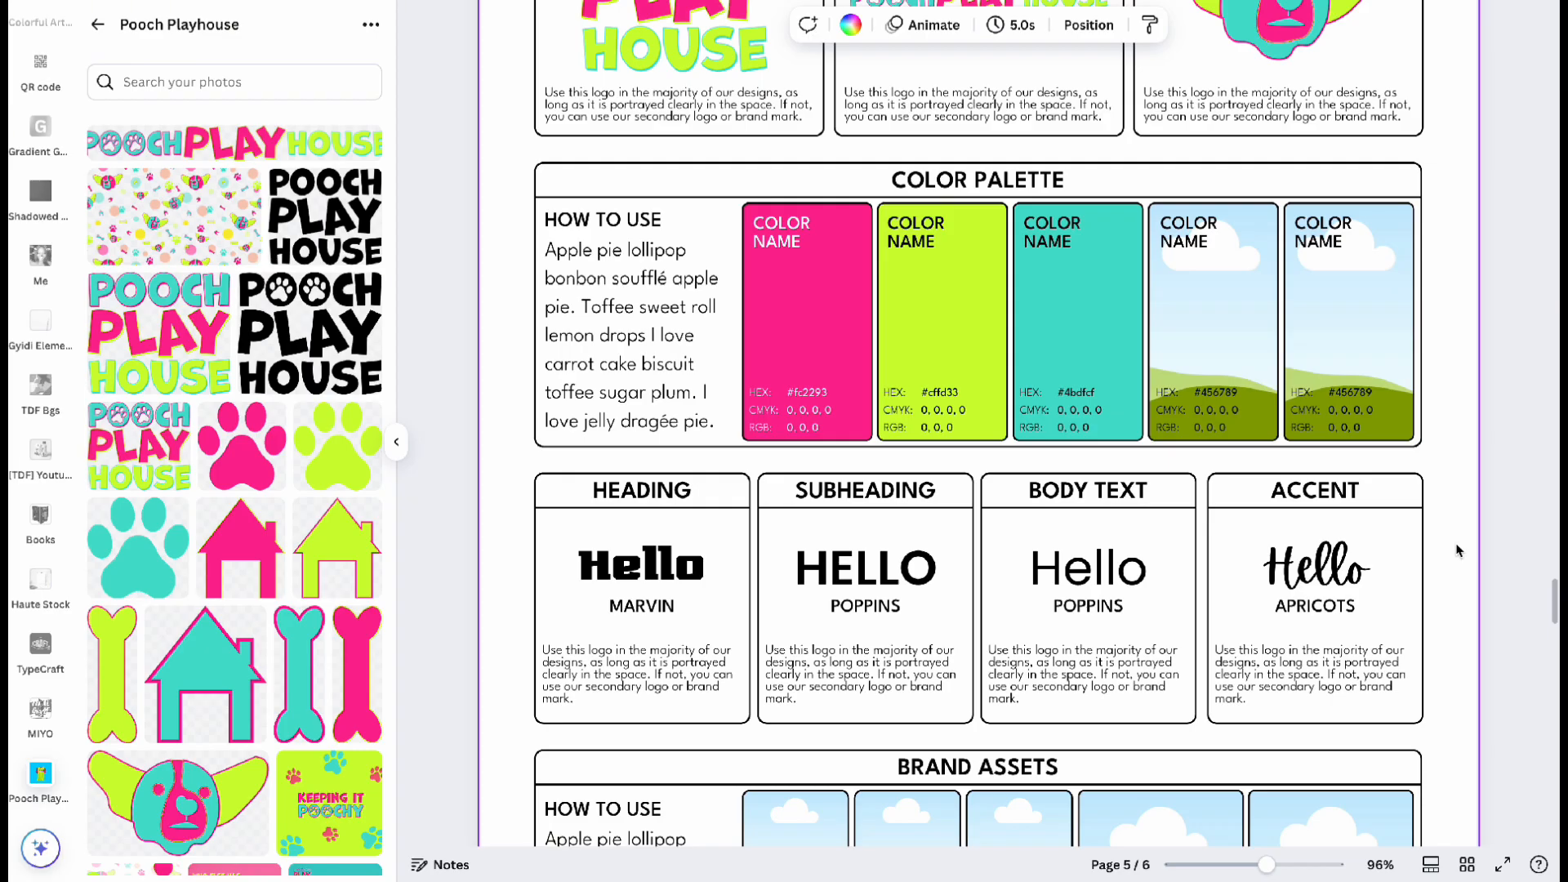
Fill the six-cell grid in the Brand Assets section with white and deselect it.
{"action": "scroll", "coordinate": [1460, 552], "scroll_direction": "down", "scroll_amount": 1}
{"action": "scroll", "coordinate": [1459, 551], "scroll_direction": "down", "scroll_amount": 7}
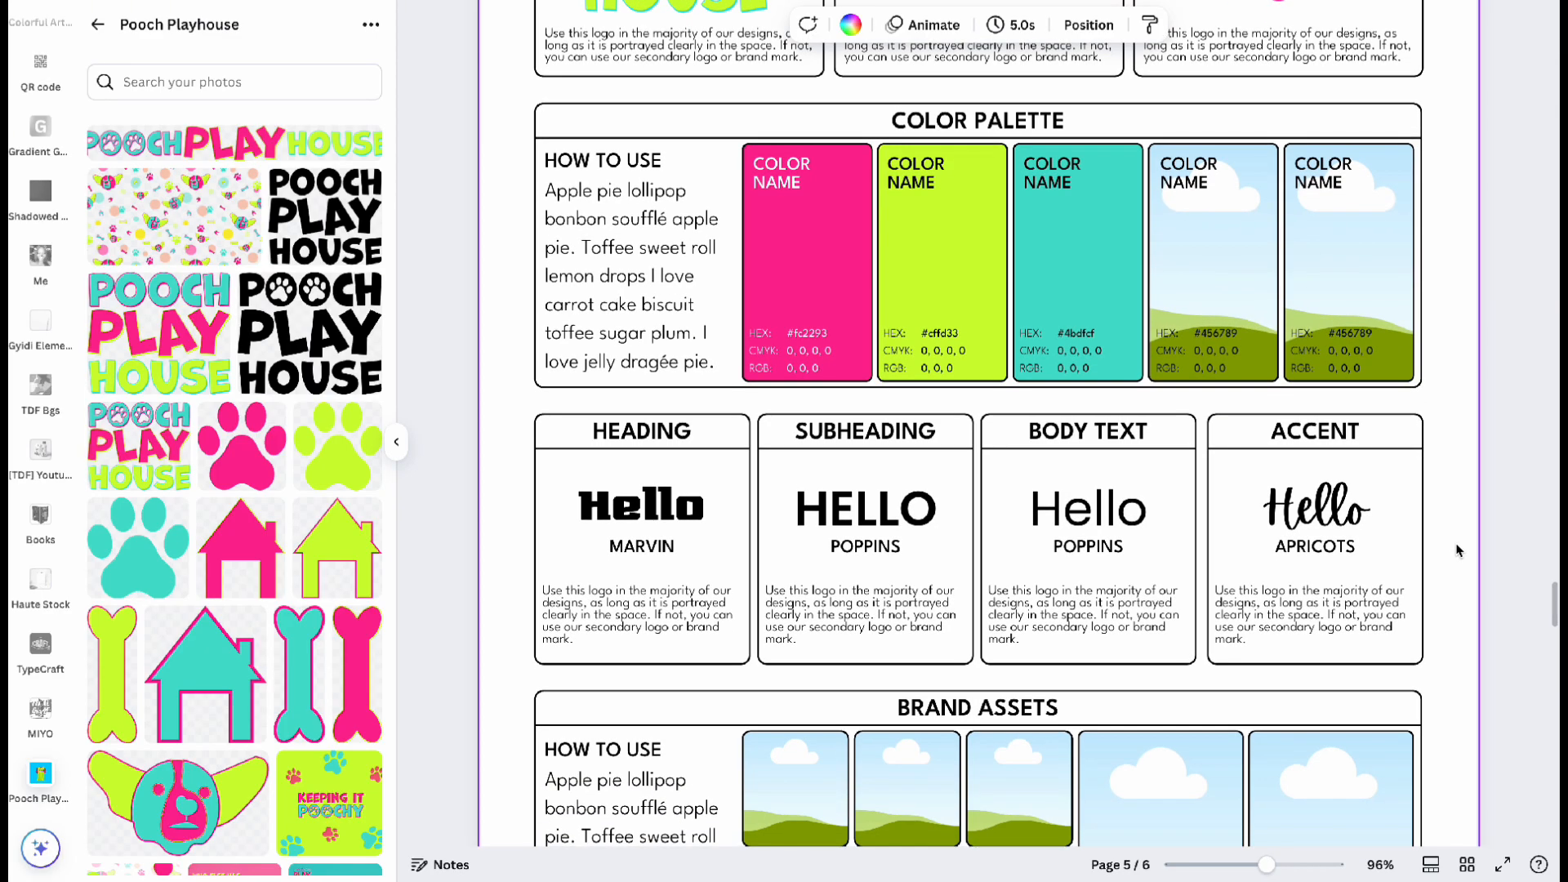
{"action": "scroll", "coordinate": [1460, 551], "scroll_direction": "down", "scroll_amount": 1}
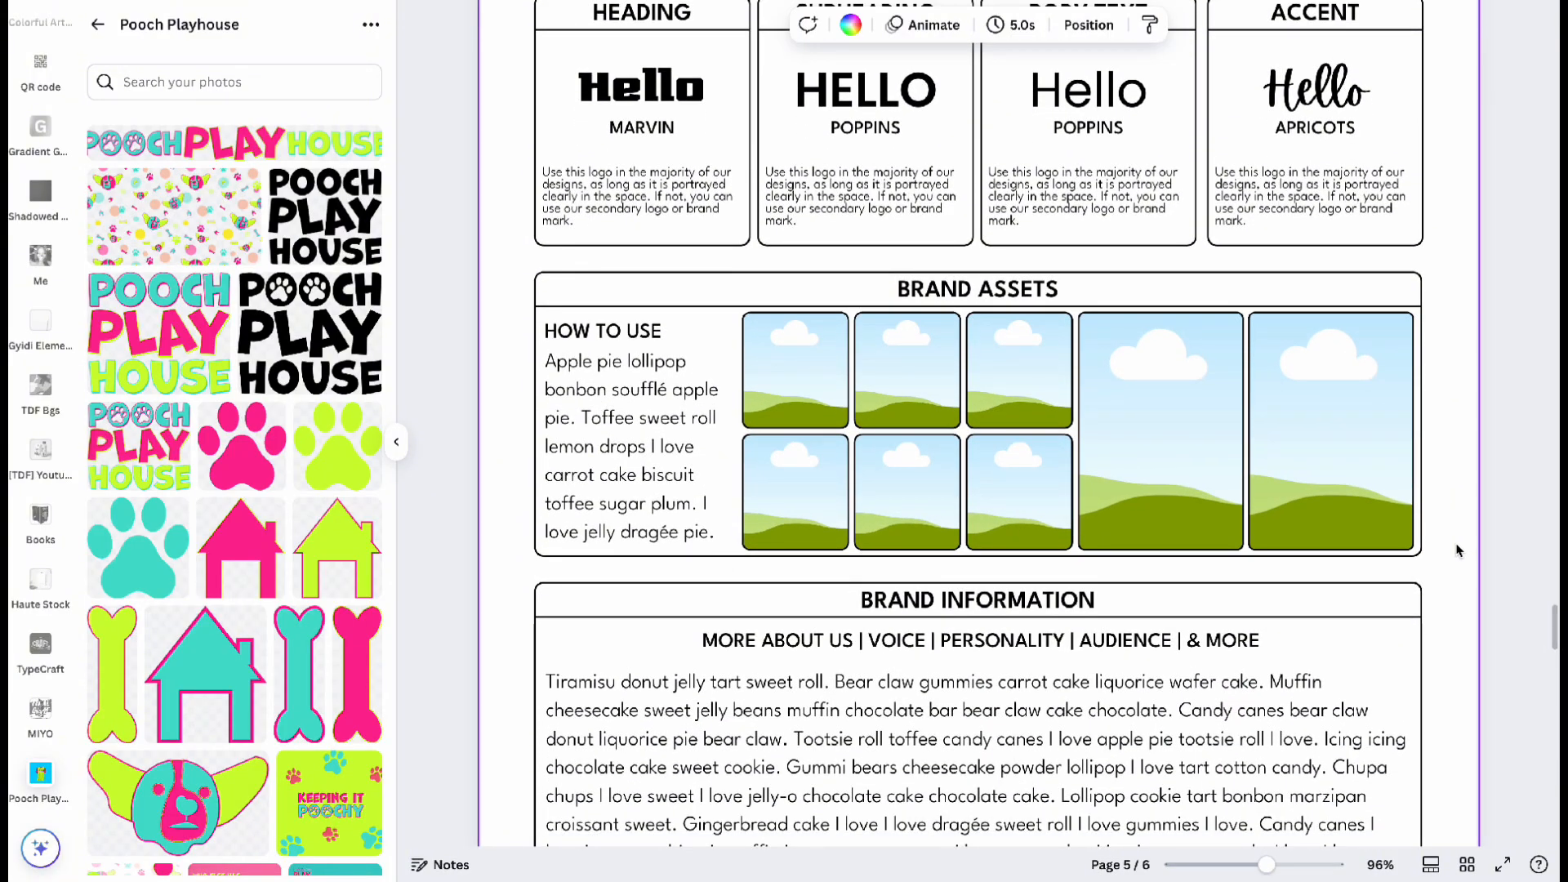
{"action": "left_click", "coordinate": [745, 322]}
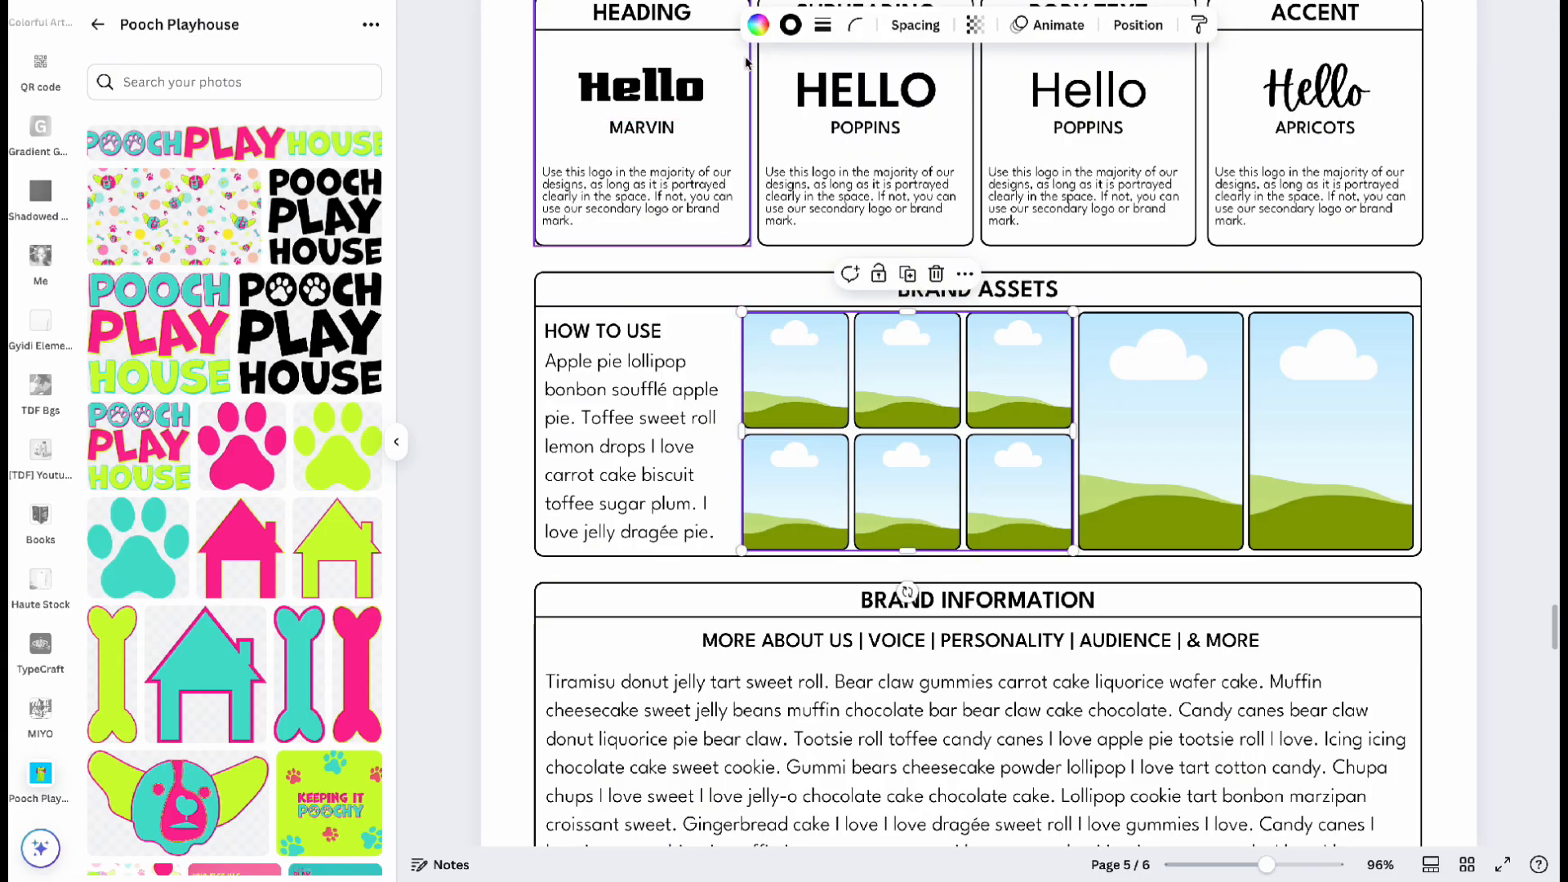
{"action": "left_click", "coordinate": [758, 24]}
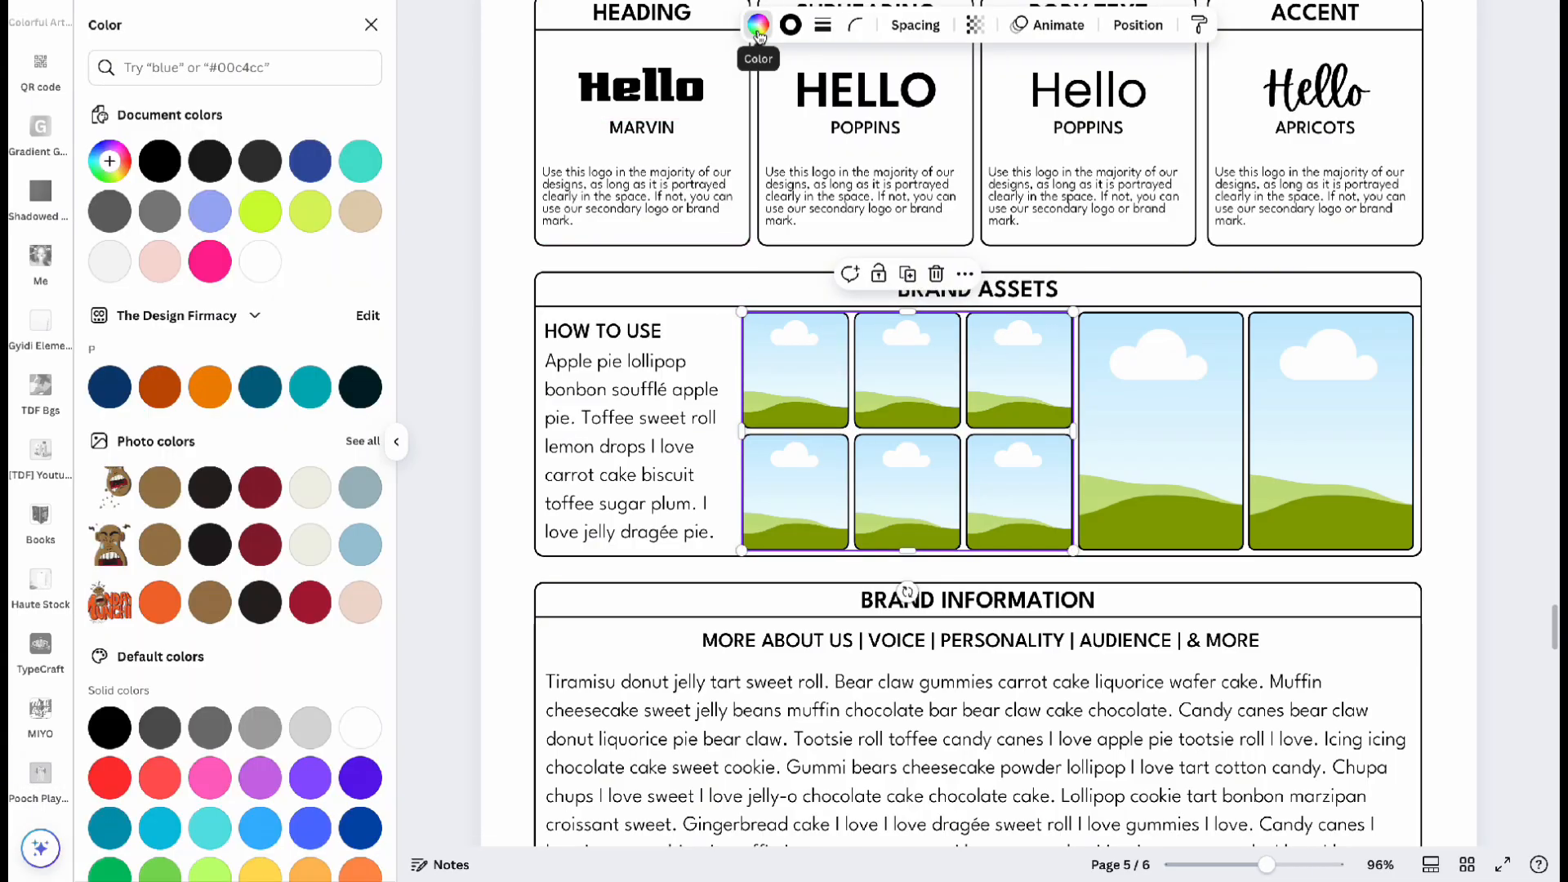
{"action": "left_click", "coordinate": [260, 260]}
{"action": "key", "text": "Escape"}
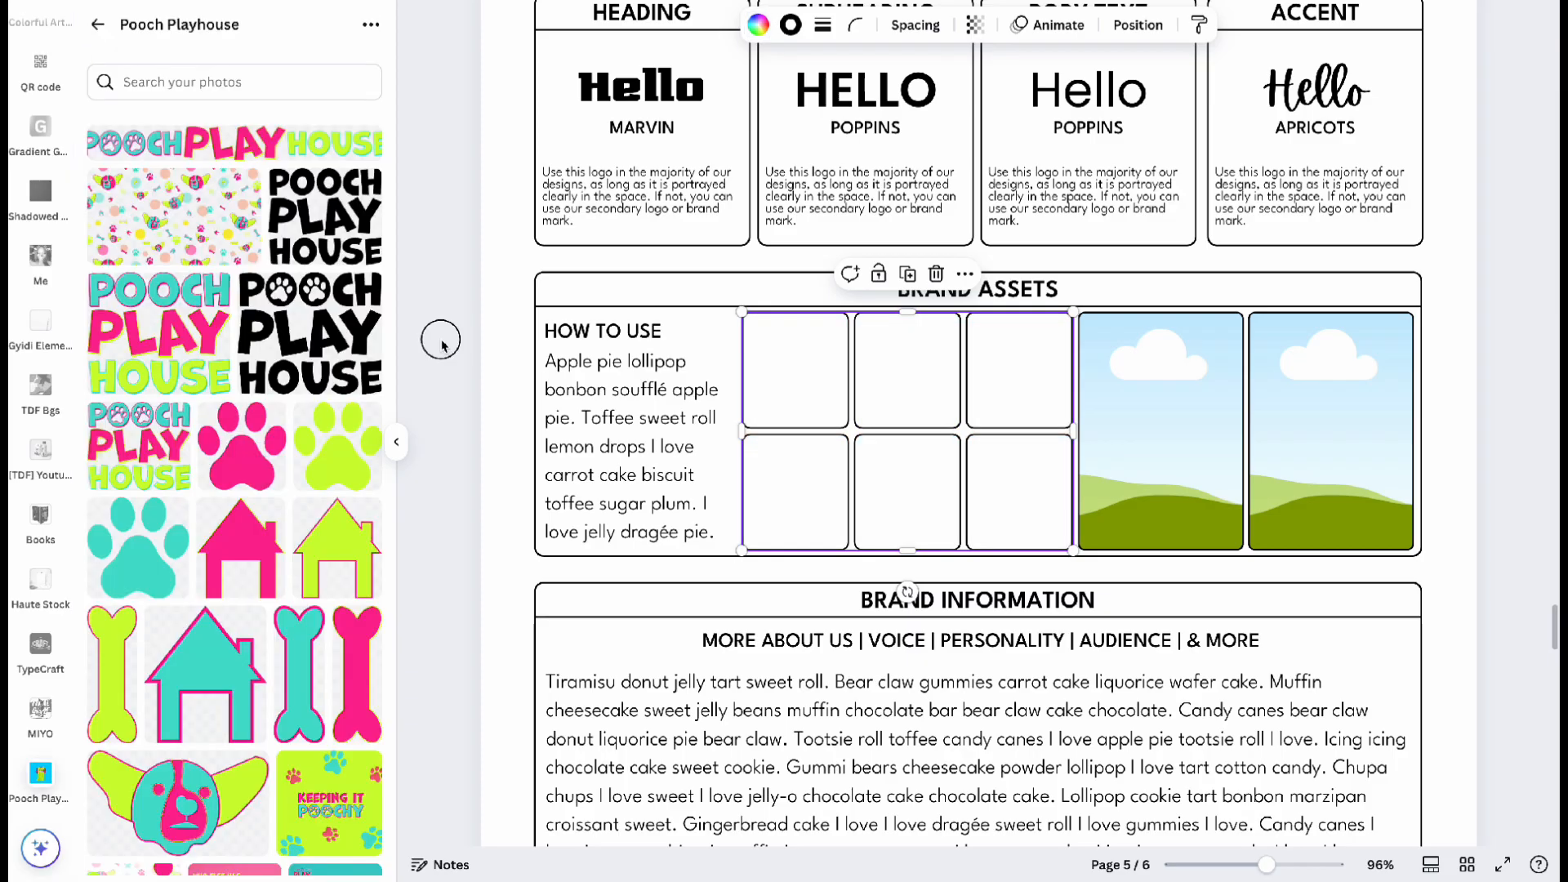
{"action": "left_click", "coordinate": [441, 343]}
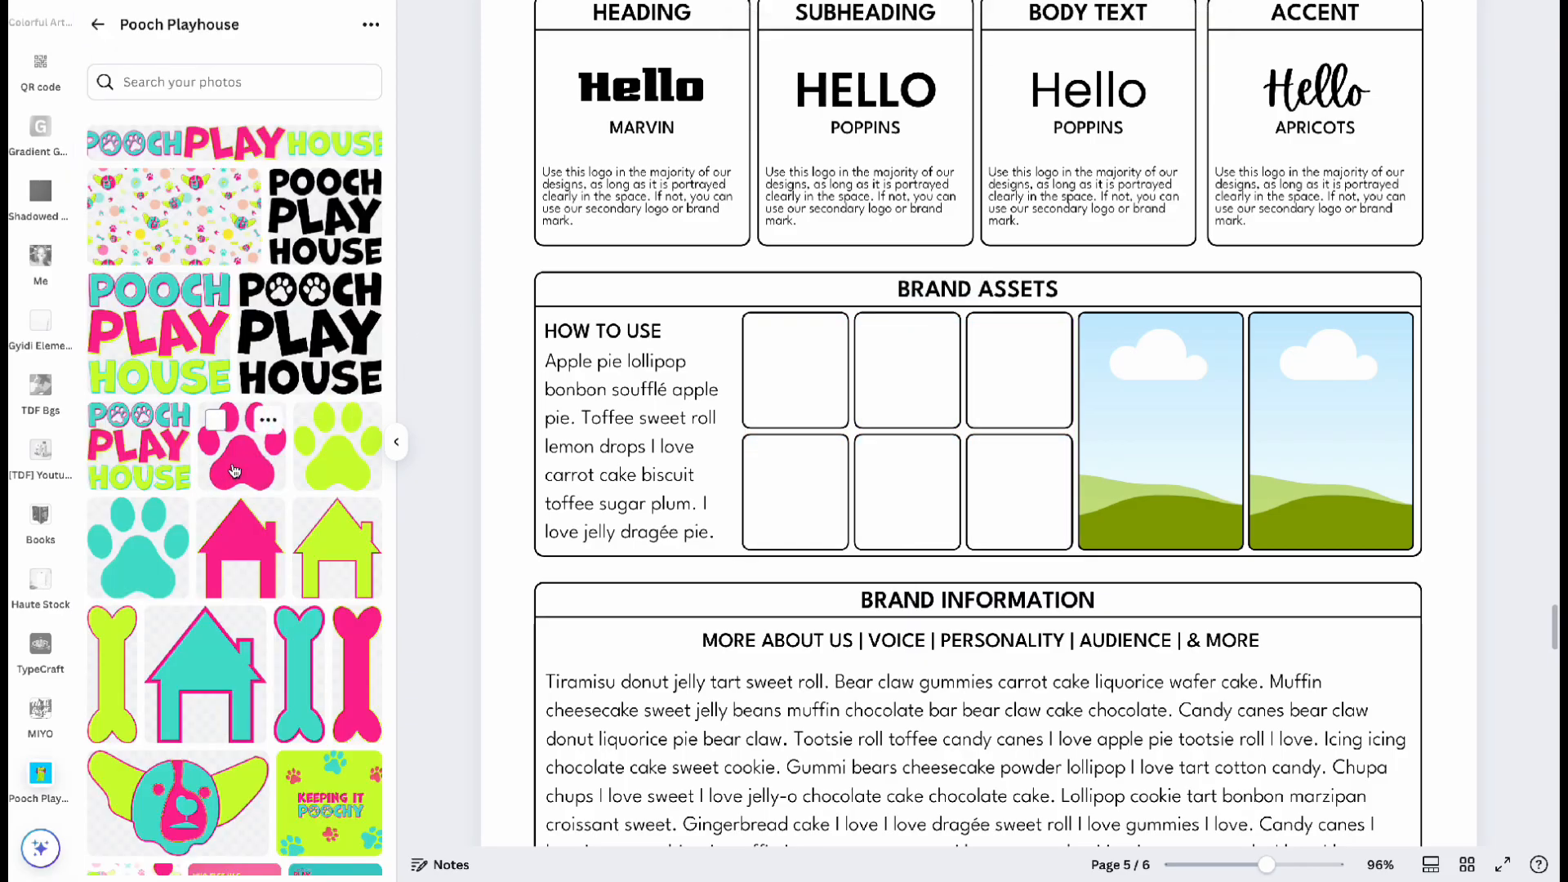
Add the pink paw at about 0.71 in square, bring it to the front and place it in the Brand Assets grid's first cell.
{"action": "left_click_drag", "start_coordinate": [234, 471], "coordinate": [751, 563]}
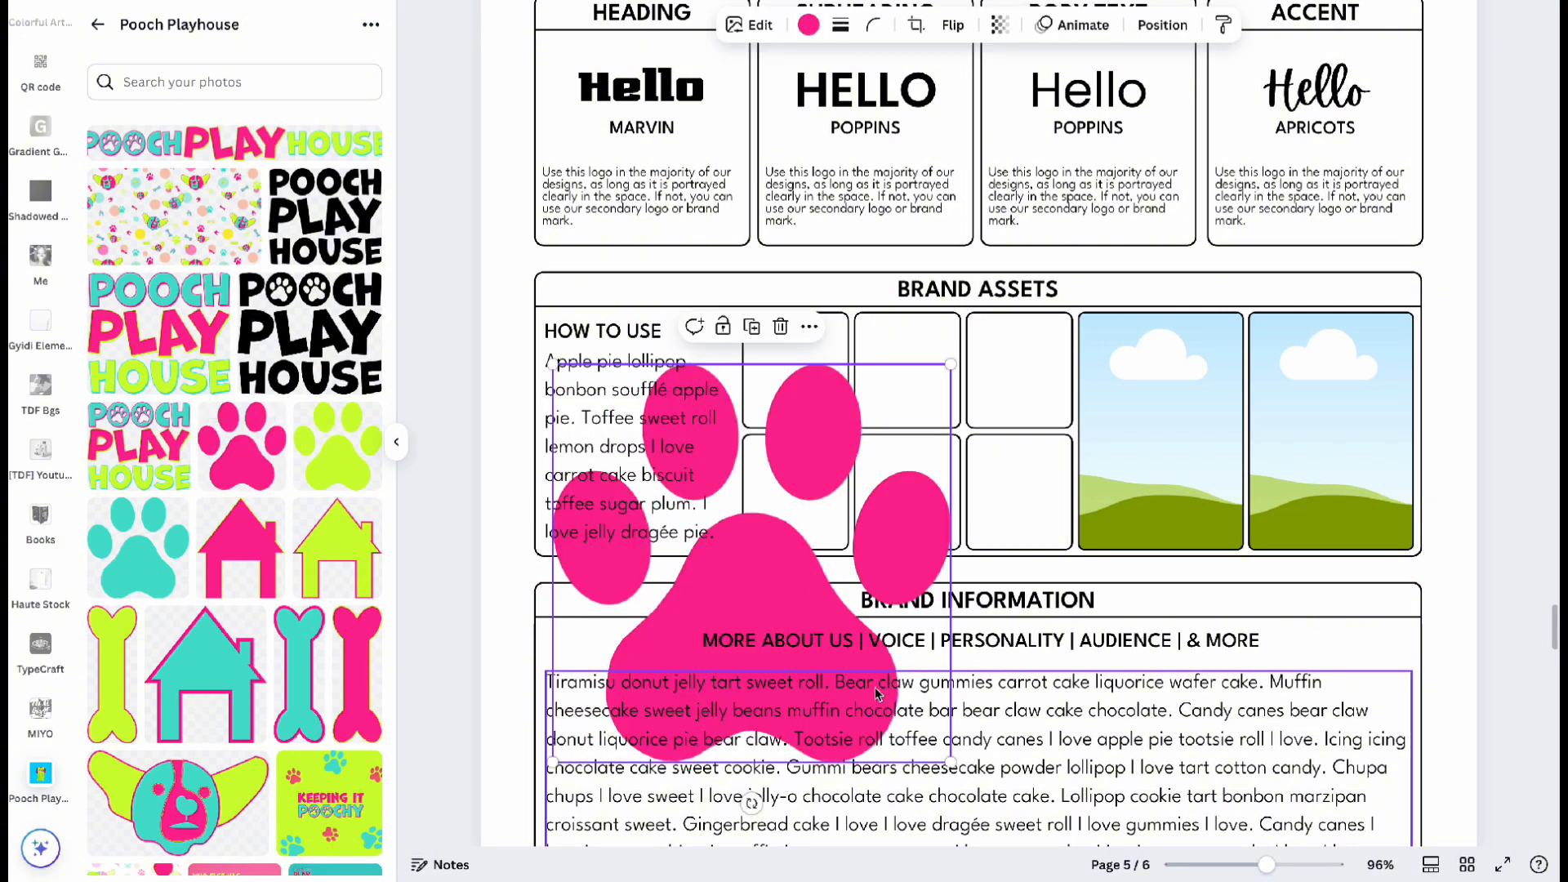
{"action": "left_click_drag", "start_coordinate": [950, 761], "coordinate": [615, 425]}
{"action": "left_click", "coordinate": [1168, 26]}
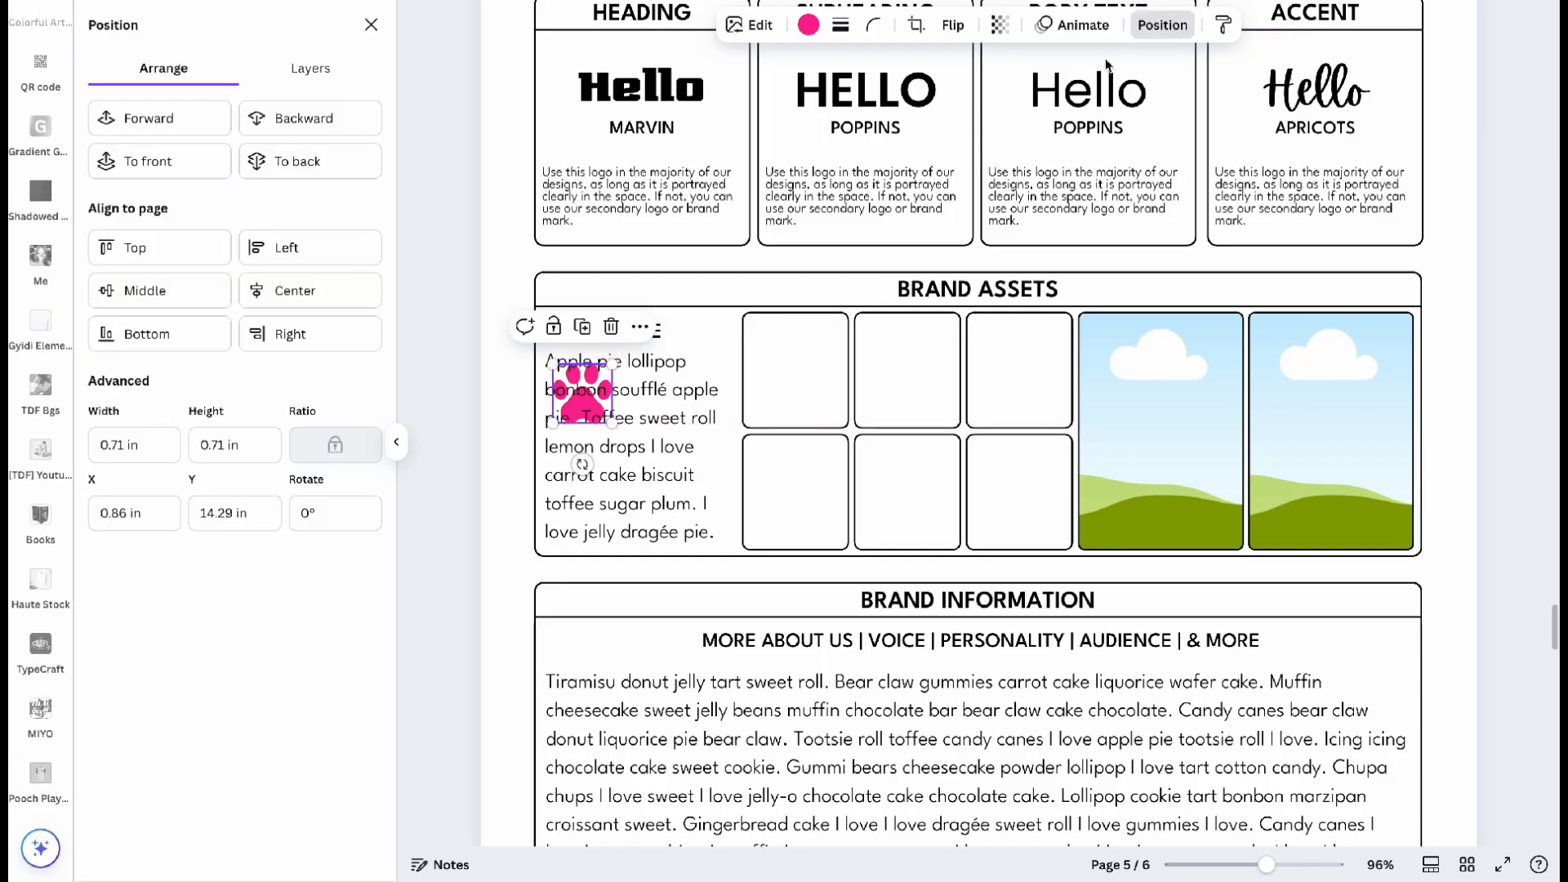
{"action": "left_click", "coordinate": [155, 162]}
{"action": "left_click_drag", "start_coordinate": [581, 415], "coordinate": [779, 373]}
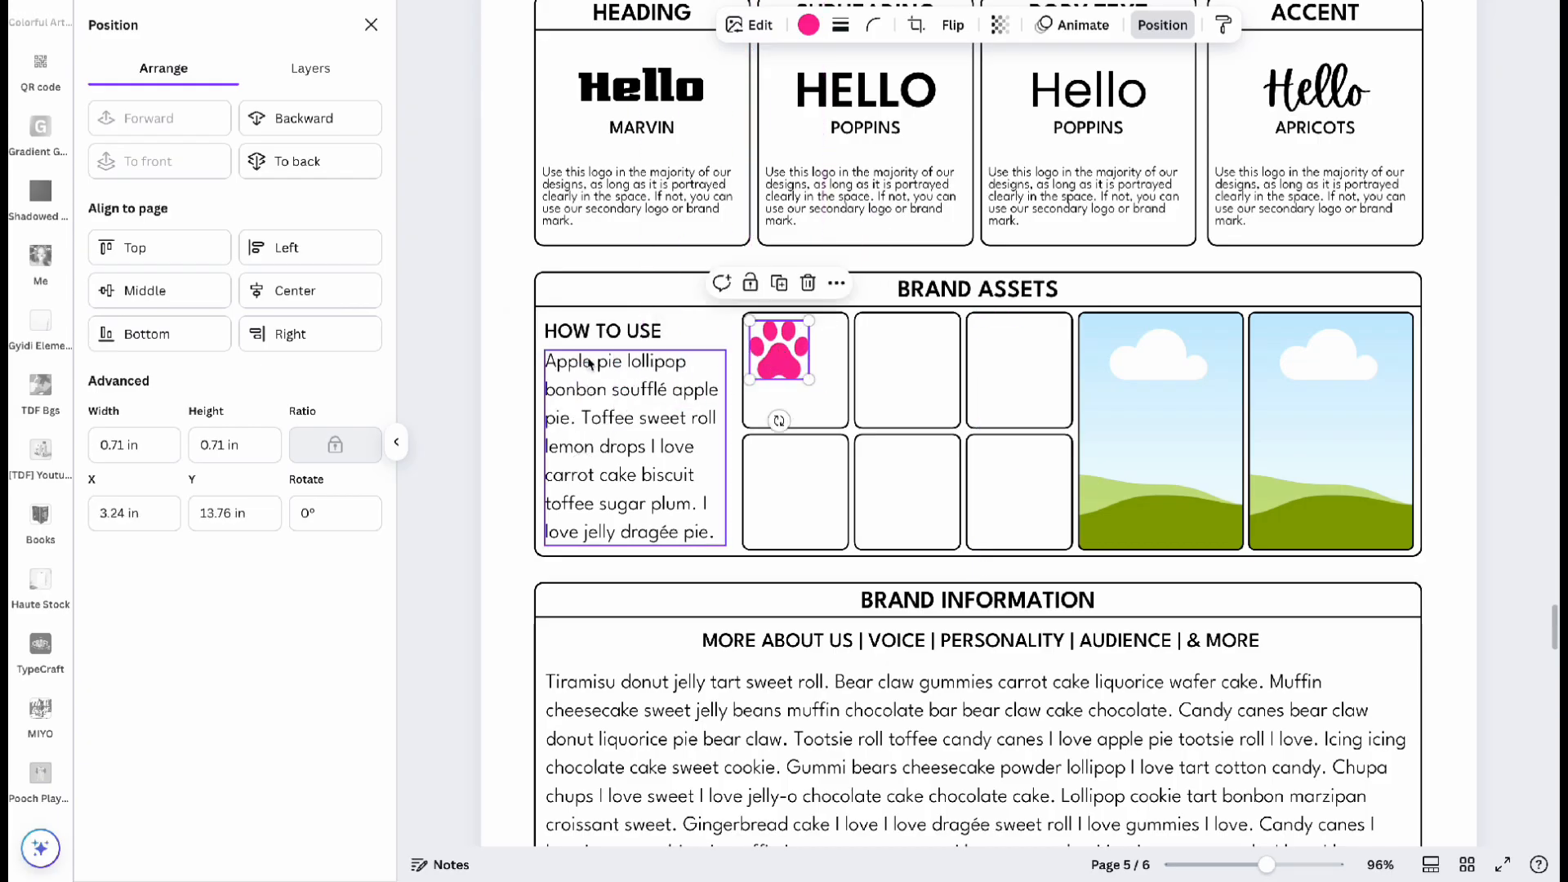
{"action": "left_click", "coordinate": [452, 425]}
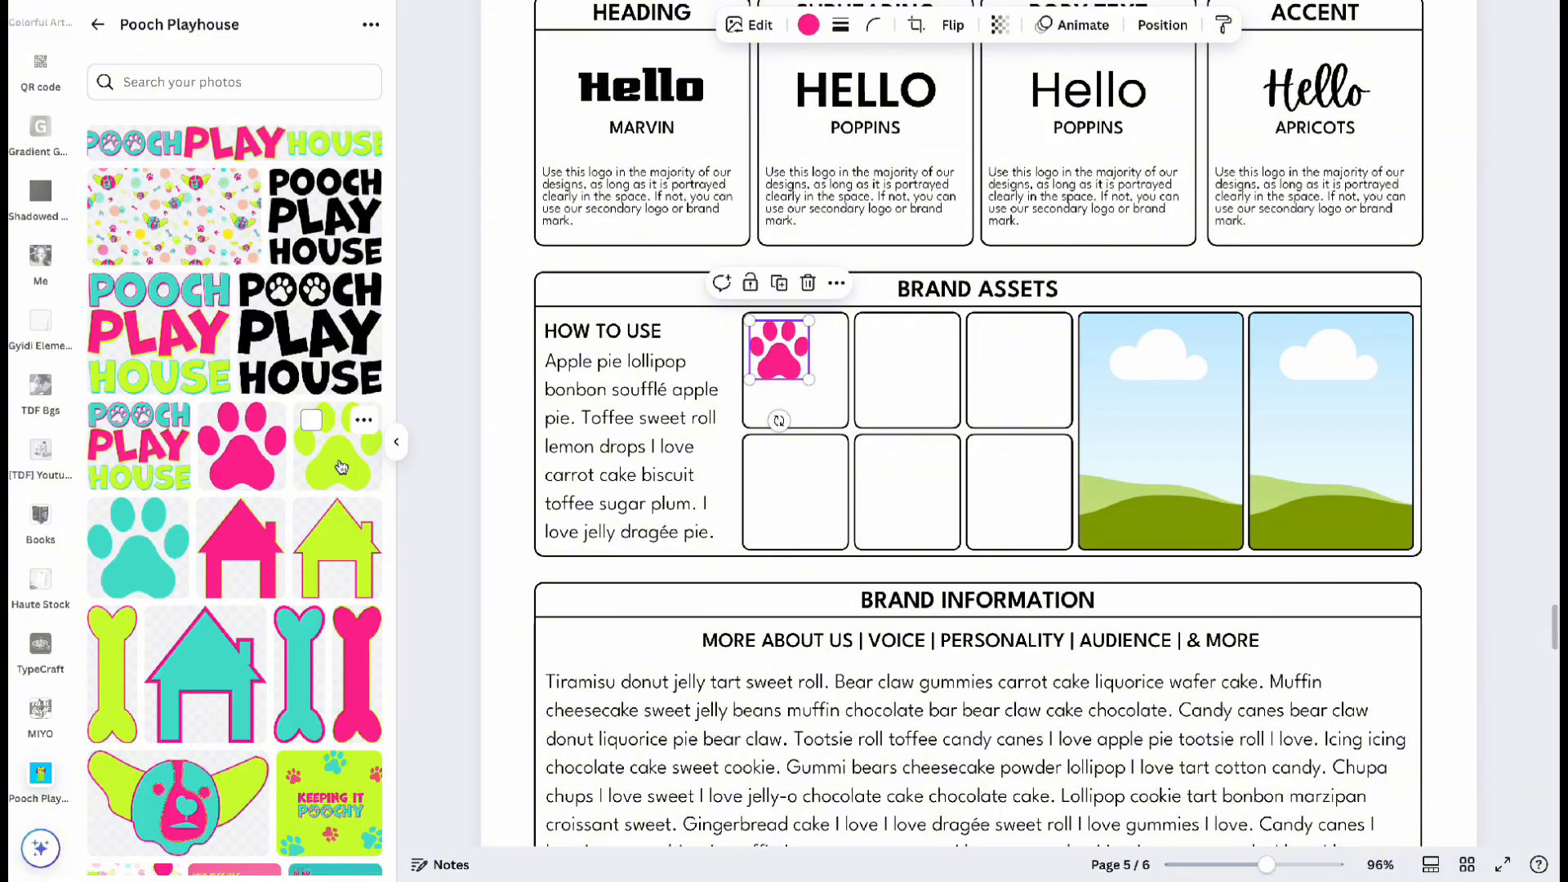
Add the lime green paw at a small size diagonally below the pink paw, adjusting both paws to fit the grid's first cell.
{"action": "left_click_drag", "start_coordinate": [342, 467], "coordinate": [626, 536]}
{"action": "scroll", "coordinate": [745, 668], "scroll_direction": "down", "scroll_amount": 1}
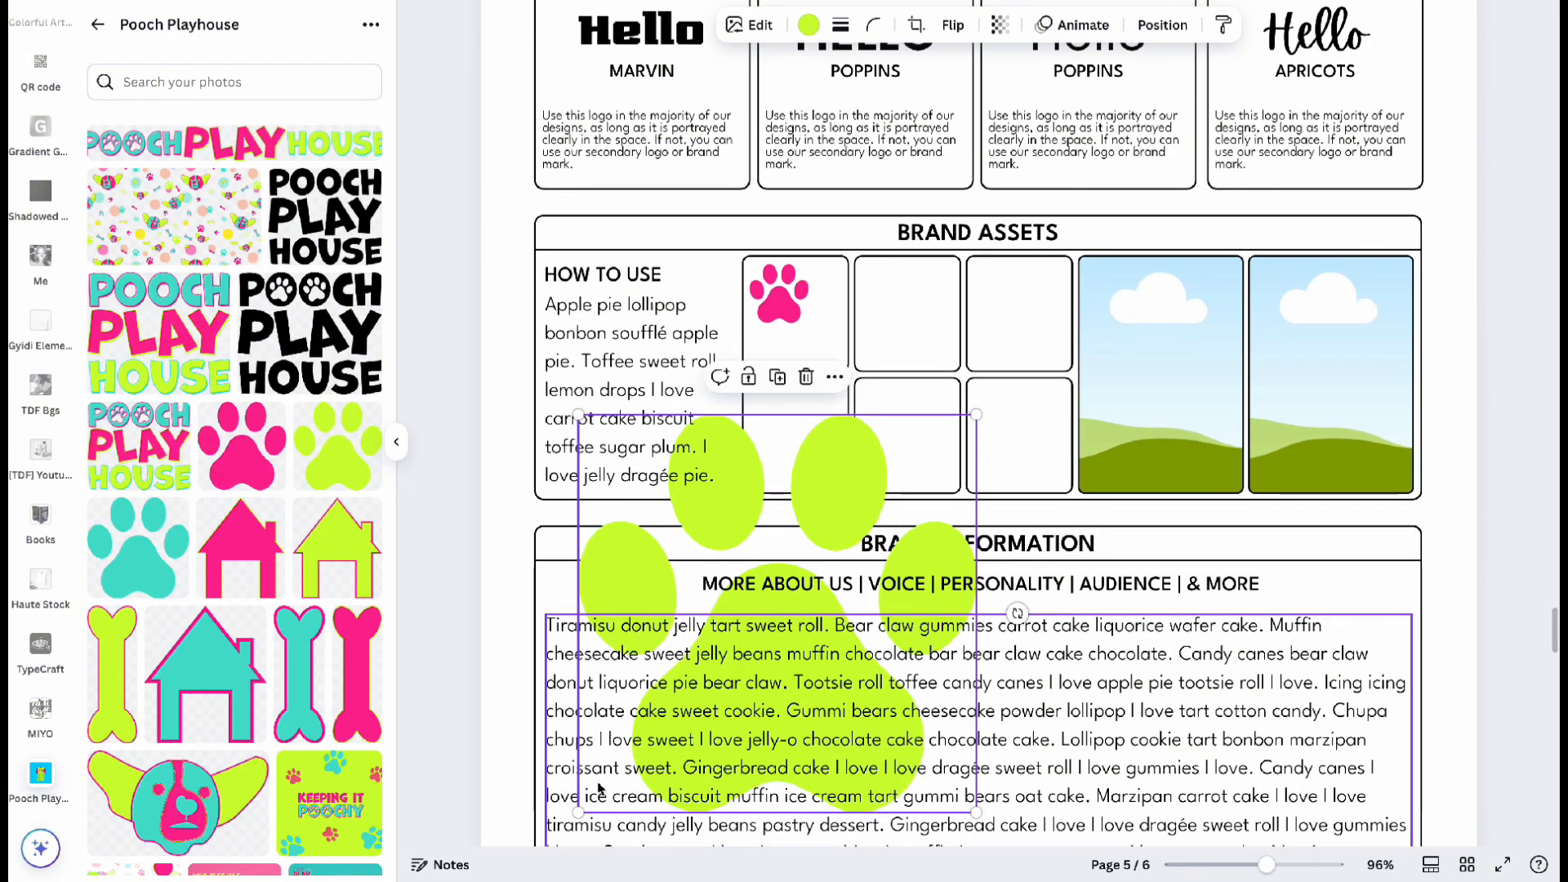
{"action": "left_click_drag", "start_coordinate": [578, 812], "coordinate": [820, 354]}
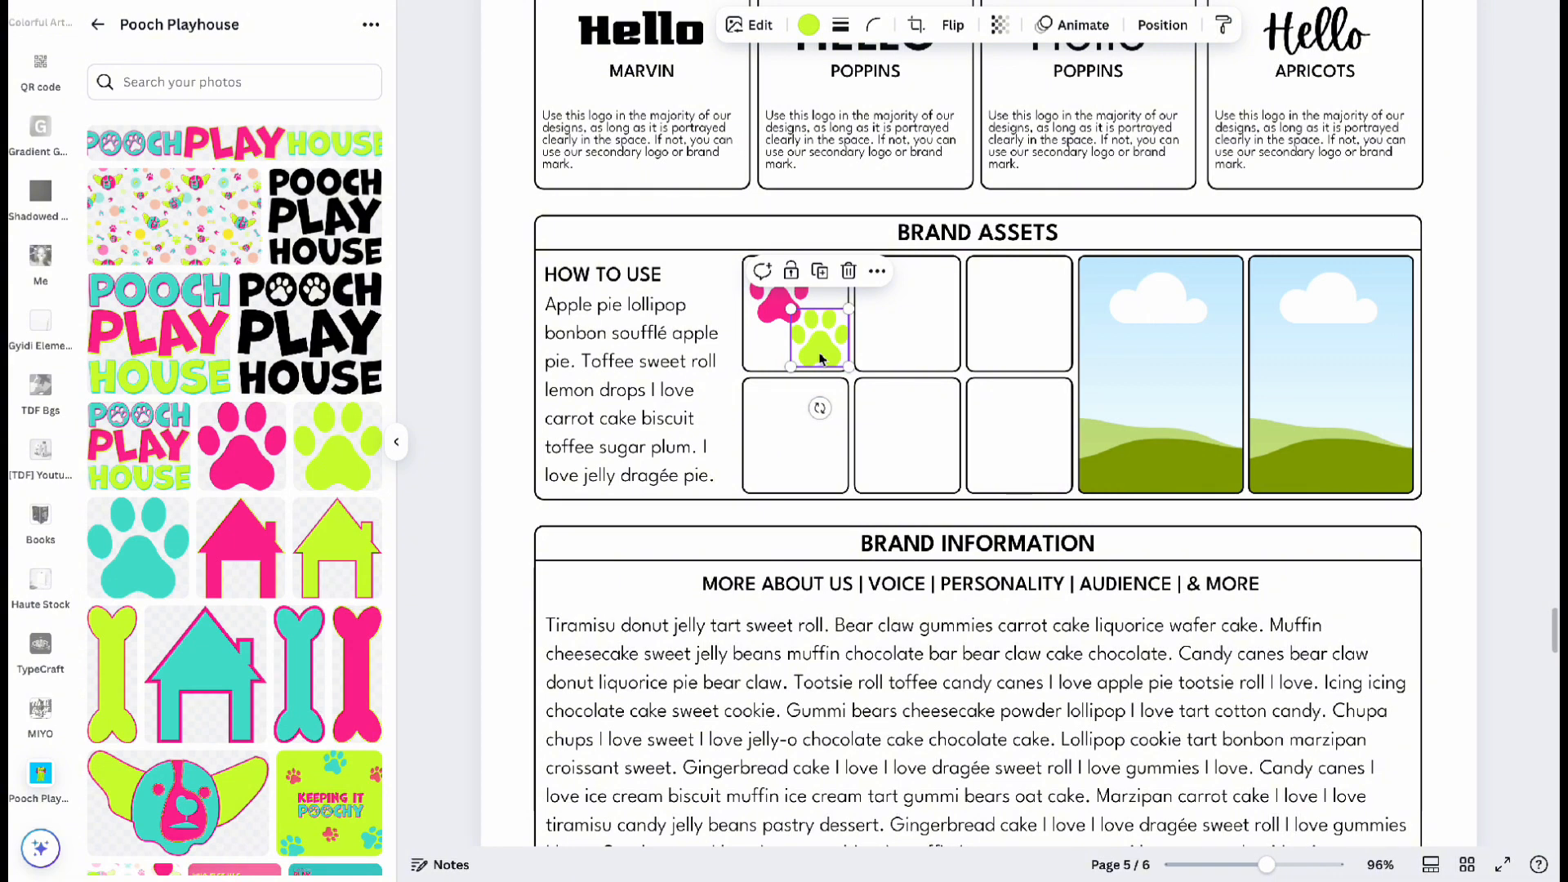
{"action": "left_click", "coordinate": [776, 316]}
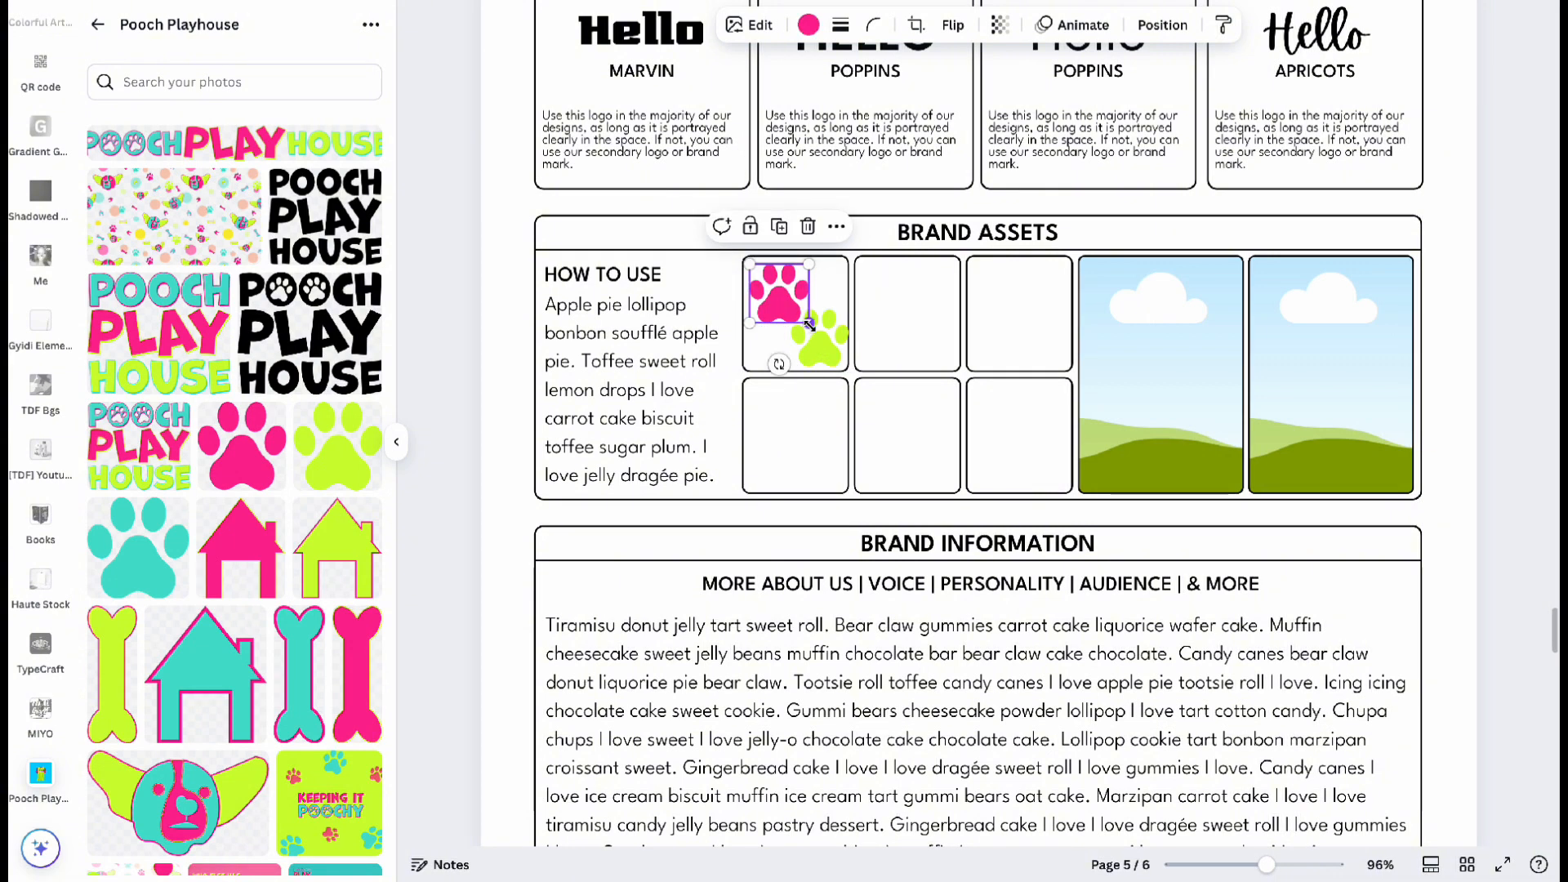
{"action": "left_click_drag", "start_coordinate": [811, 316], "coordinate": [813, 346]}
{"action": "left_click", "coordinate": [814, 350]}
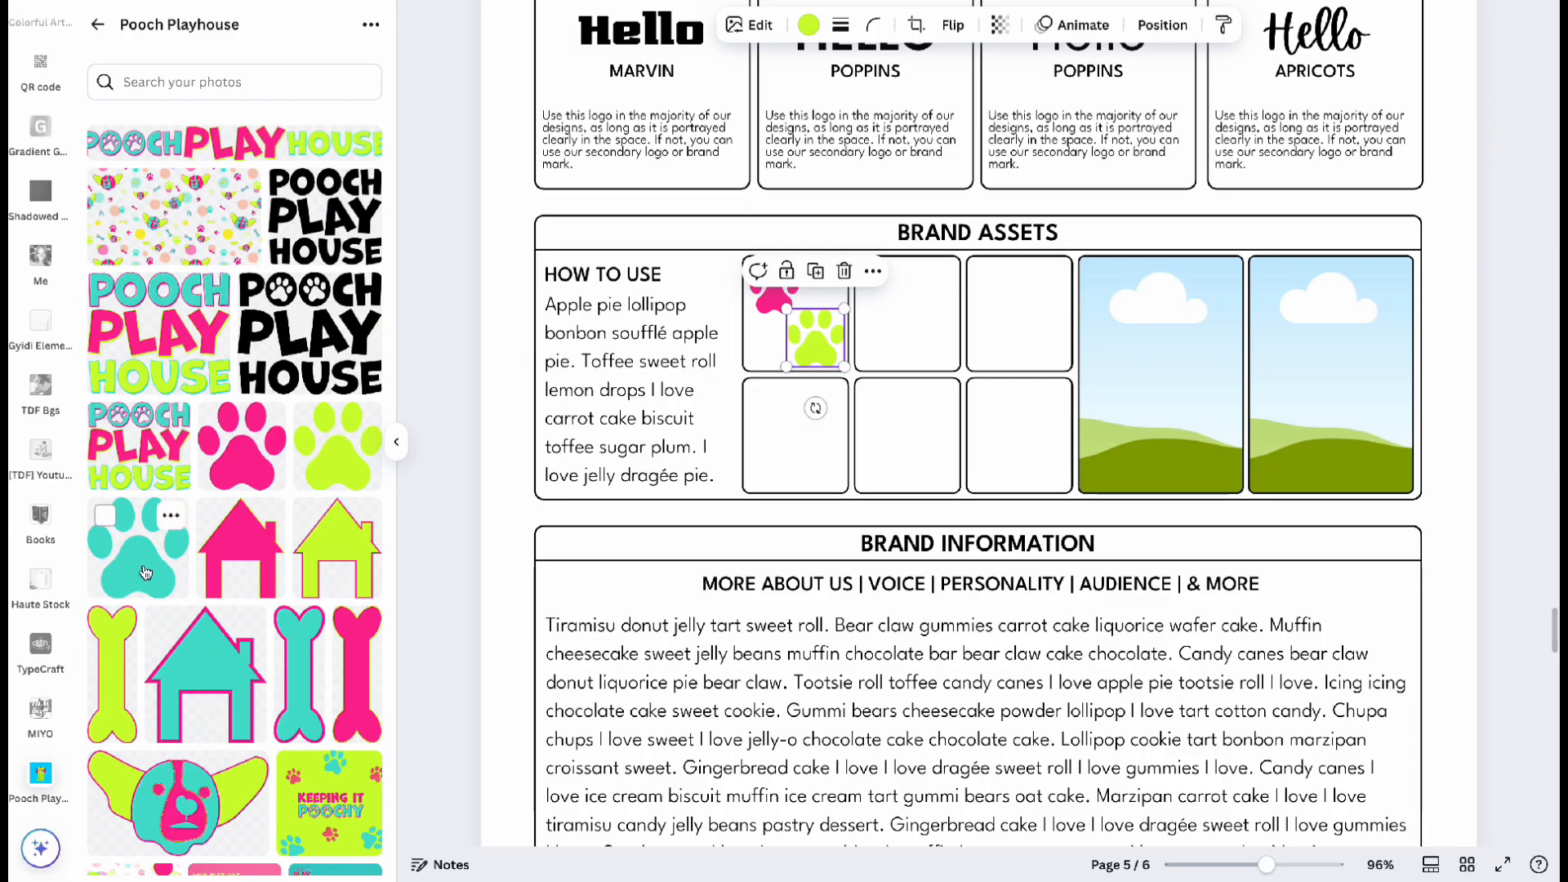
Add the teal paw and the pink house from the uploads, scaled to fit the Brand Assets grid's first and second bottom-row cells.
{"action": "left_click_drag", "start_coordinate": [143, 563], "coordinate": [653, 469]}
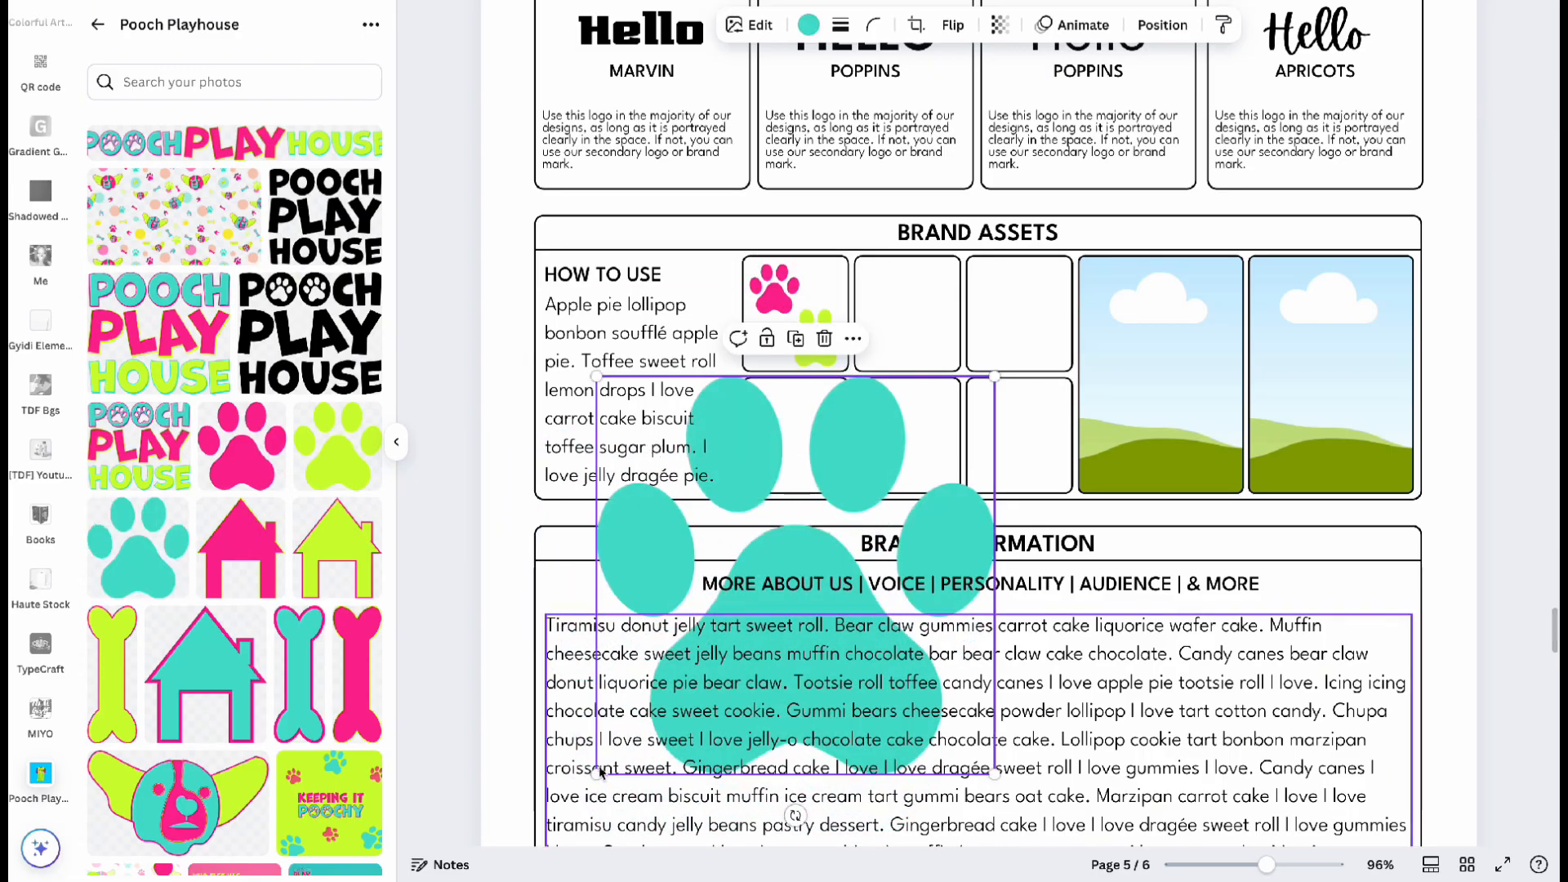
{"action": "left_click_drag", "start_coordinate": [610, 744], "coordinate": [787, 468]}
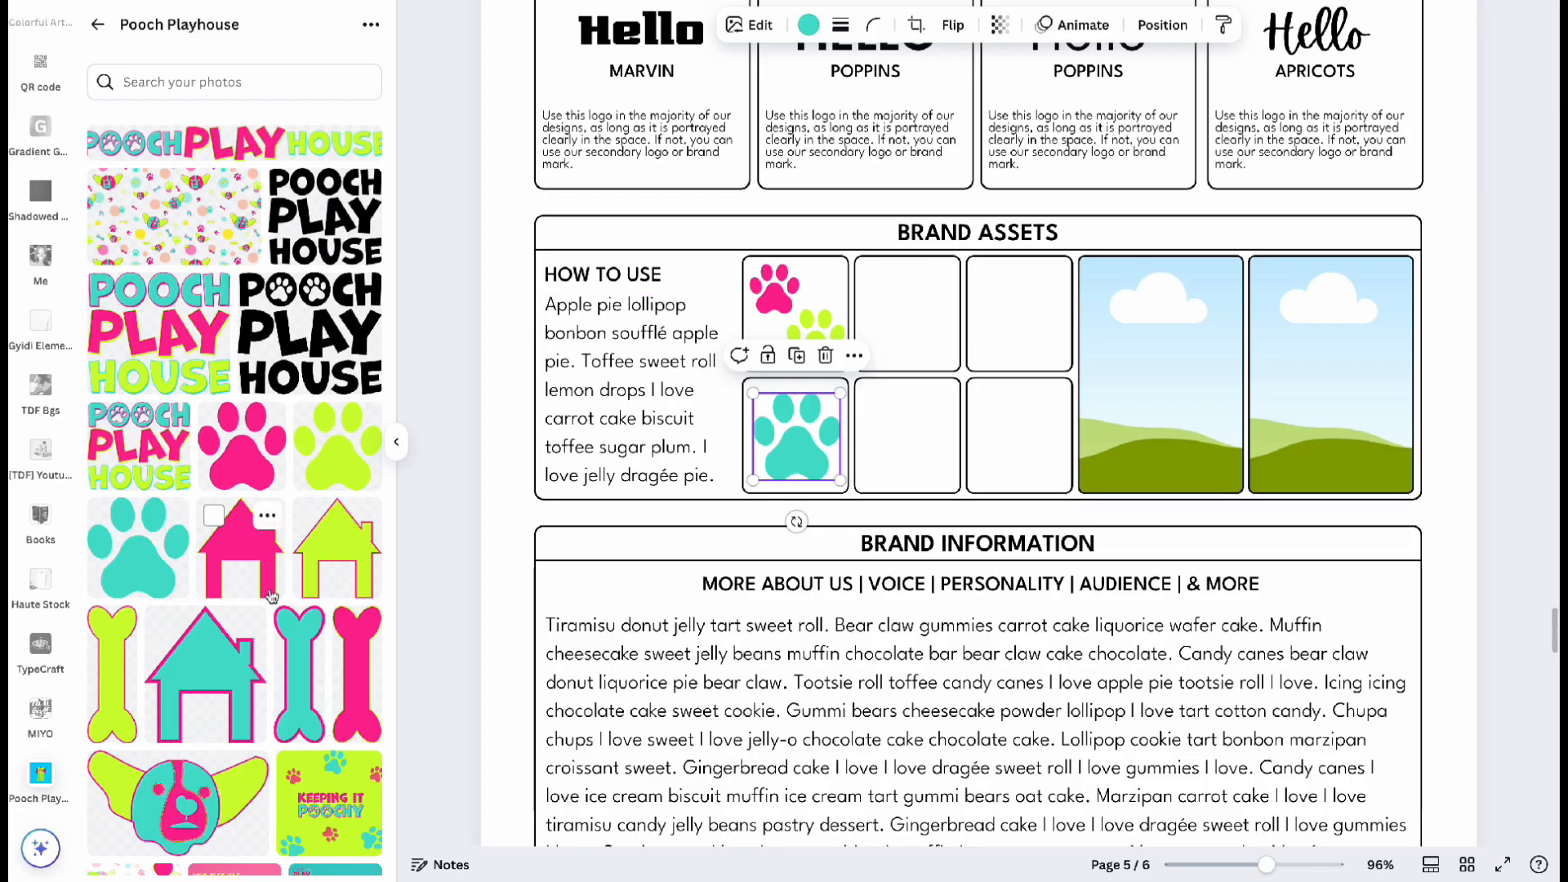
{"action": "left_click_drag", "start_coordinate": [250, 551], "coordinate": [805, 405]}
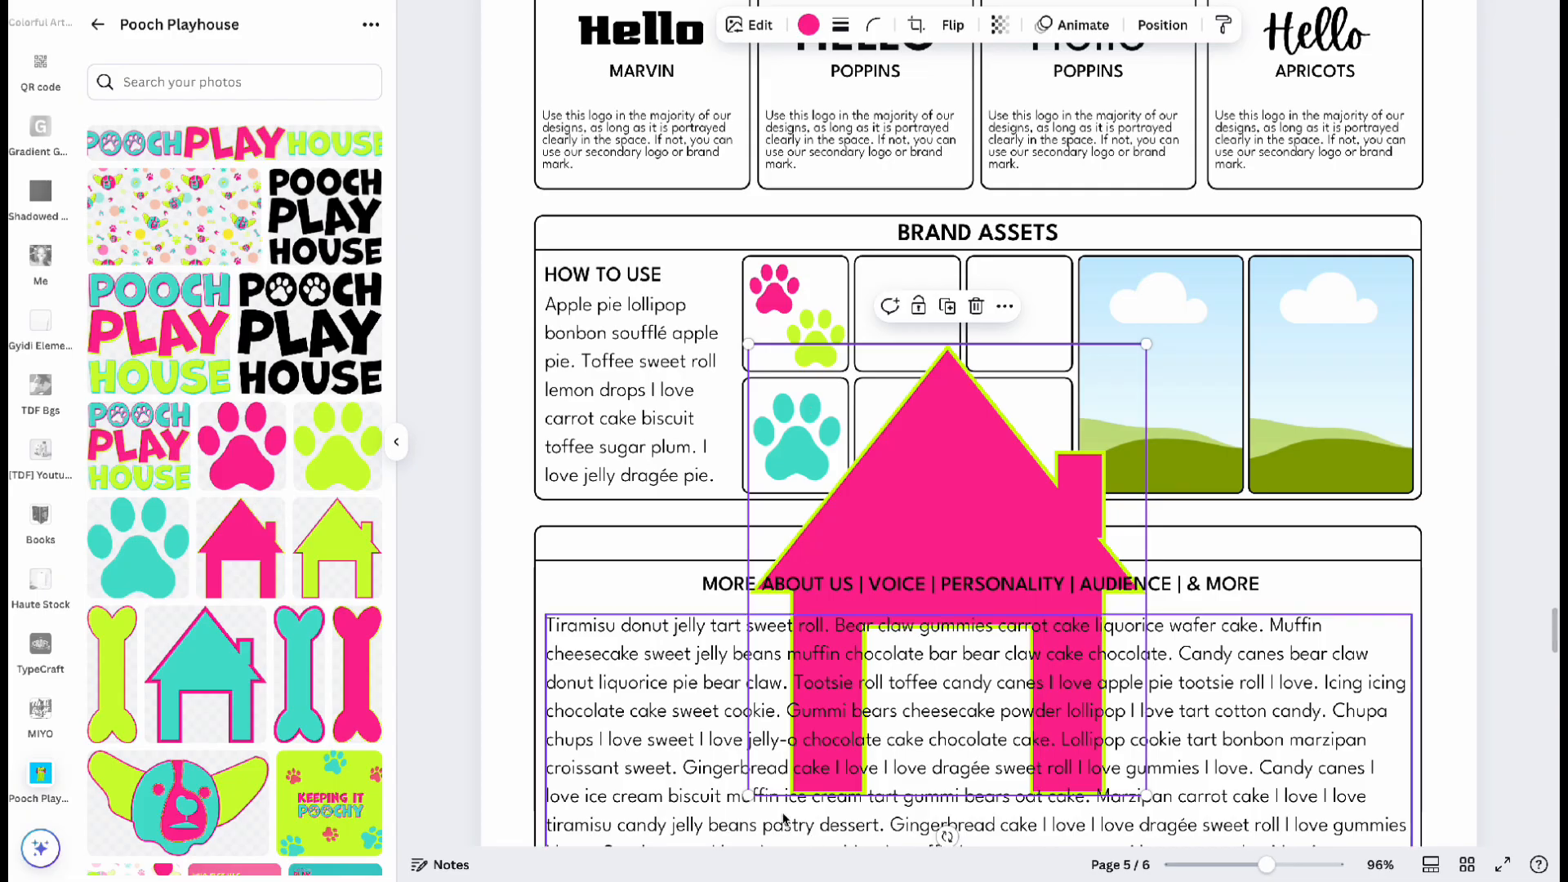
{"action": "left_click_drag", "start_coordinate": [746, 795], "coordinate": [1079, 455]}
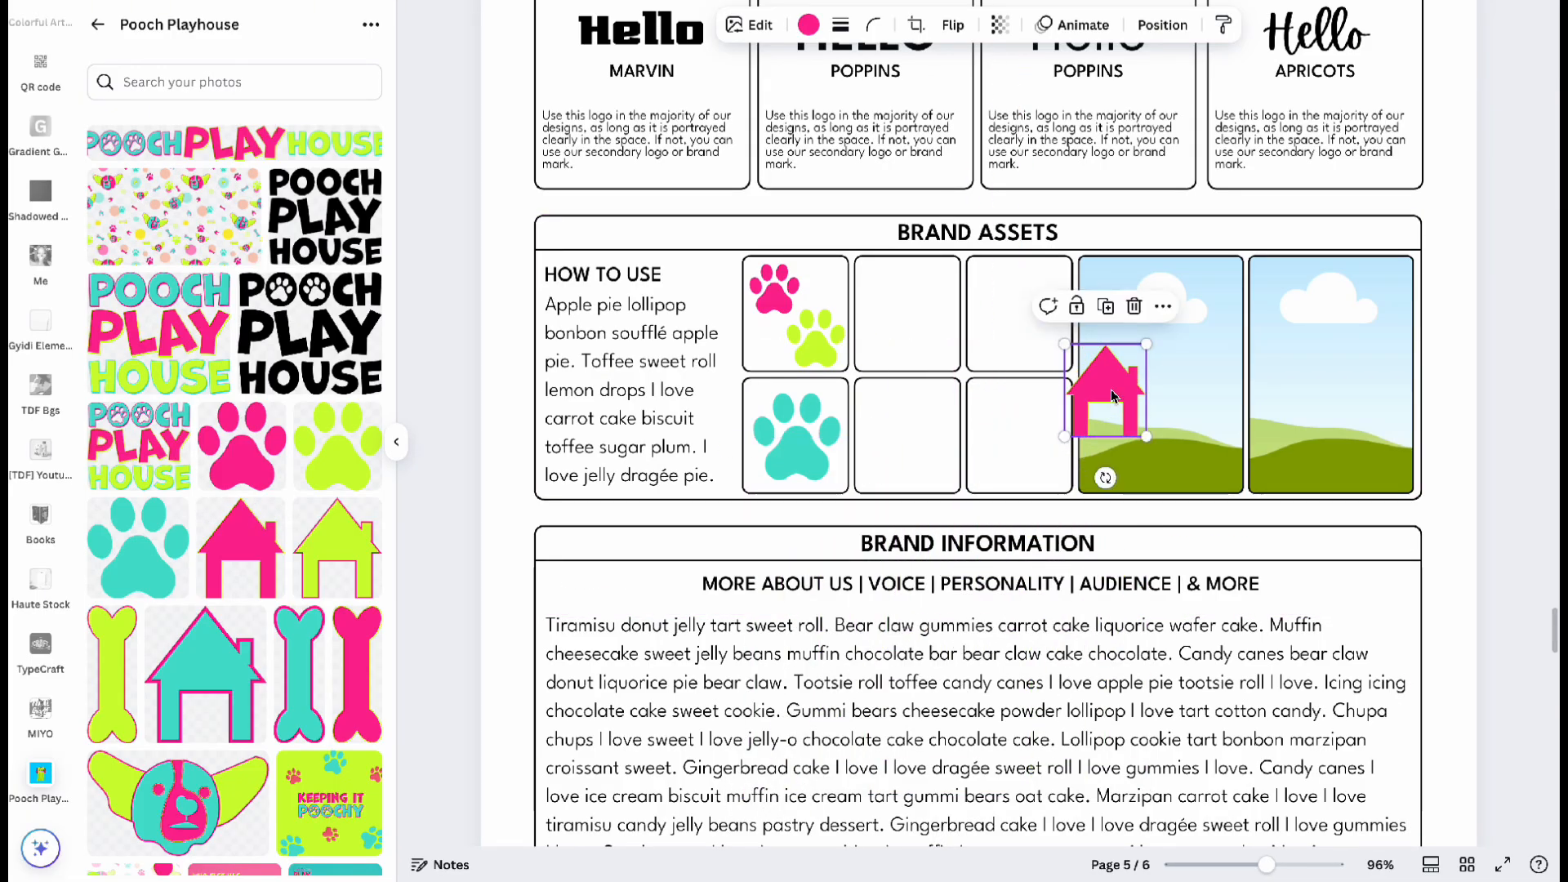
{"action": "left_click_drag", "start_coordinate": [1112, 396], "coordinate": [916, 436]}
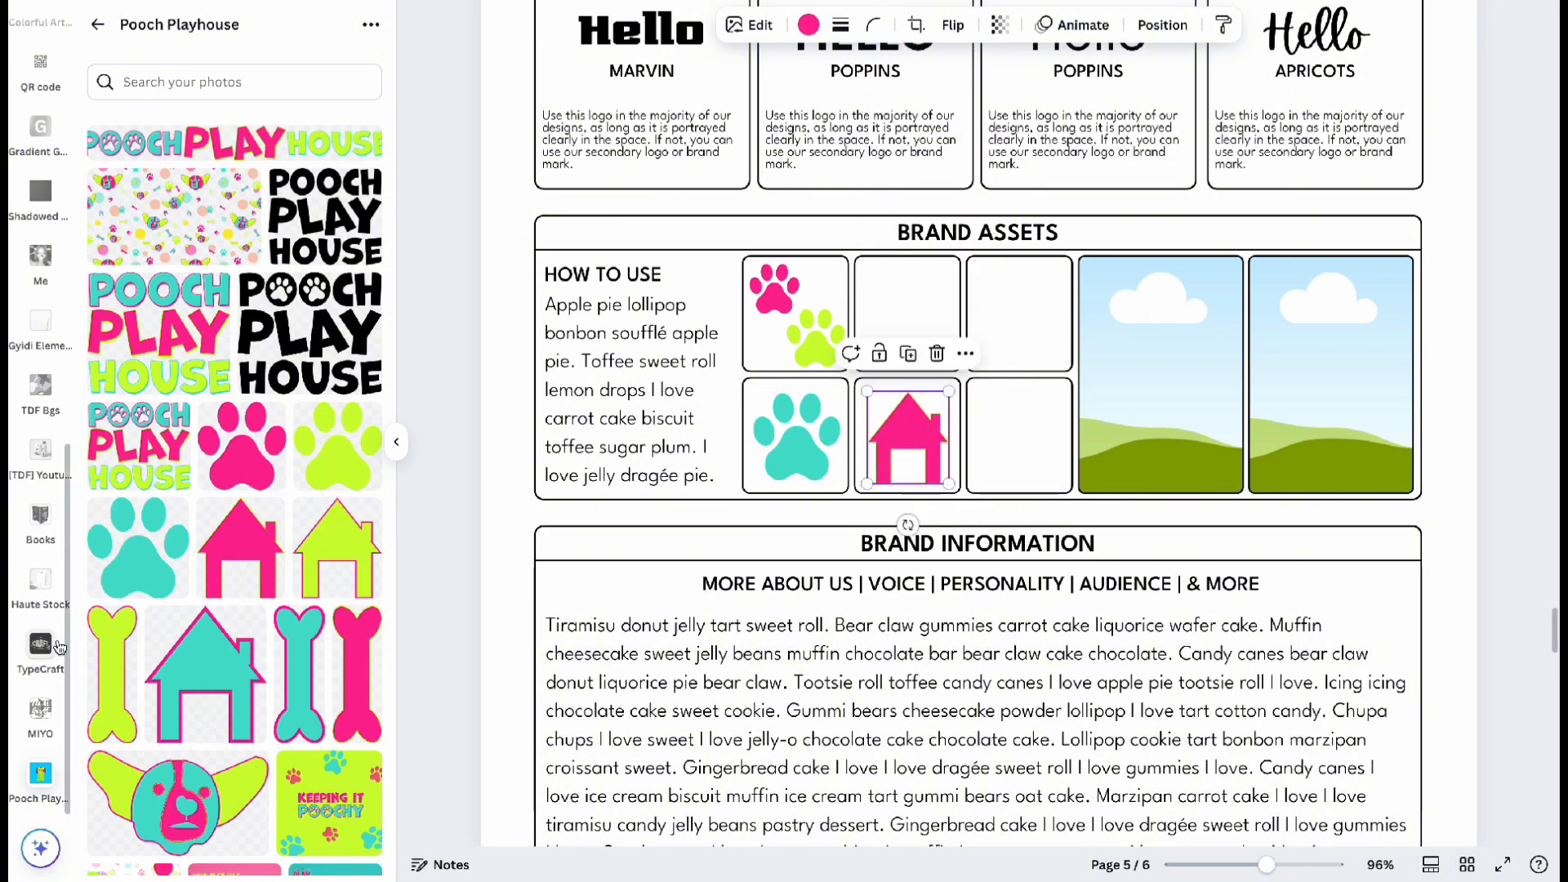
Add the lime green bone and shrink it to fit inside the third bottom-row cell of the Brand Assets grid.
{"action": "left_click_drag", "start_coordinate": [116, 704], "coordinate": [722, 230]}
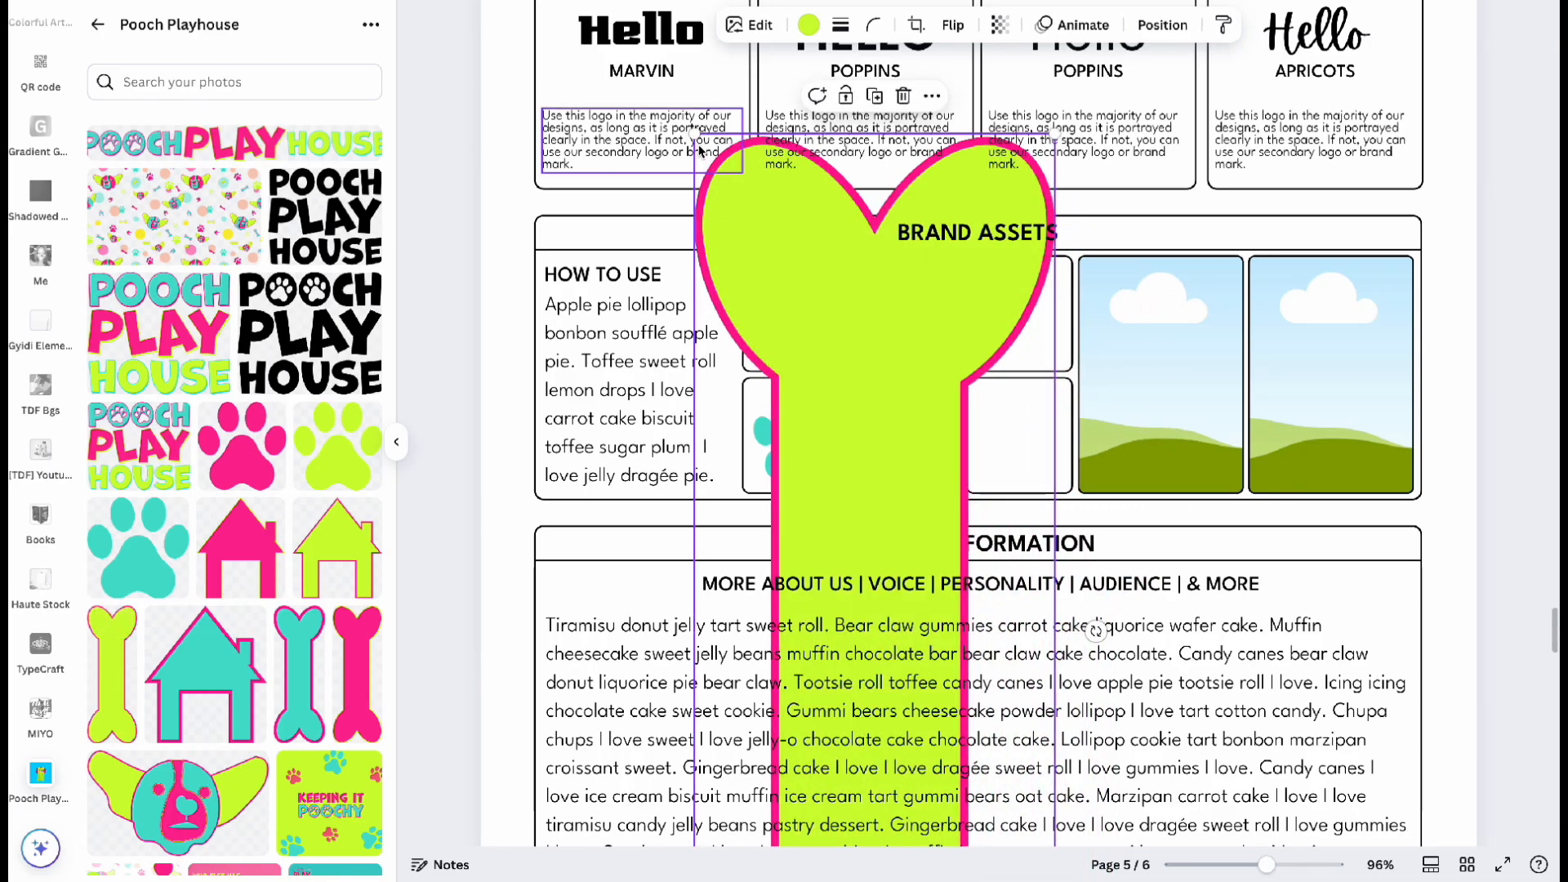
{"action": "left_click_drag", "start_coordinate": [695, 136], "coordinate": [992, 357]}
{"action": "scroll", "coordinate": [975, 790], "scroll_direction": "down", "scroll_amount": 3}
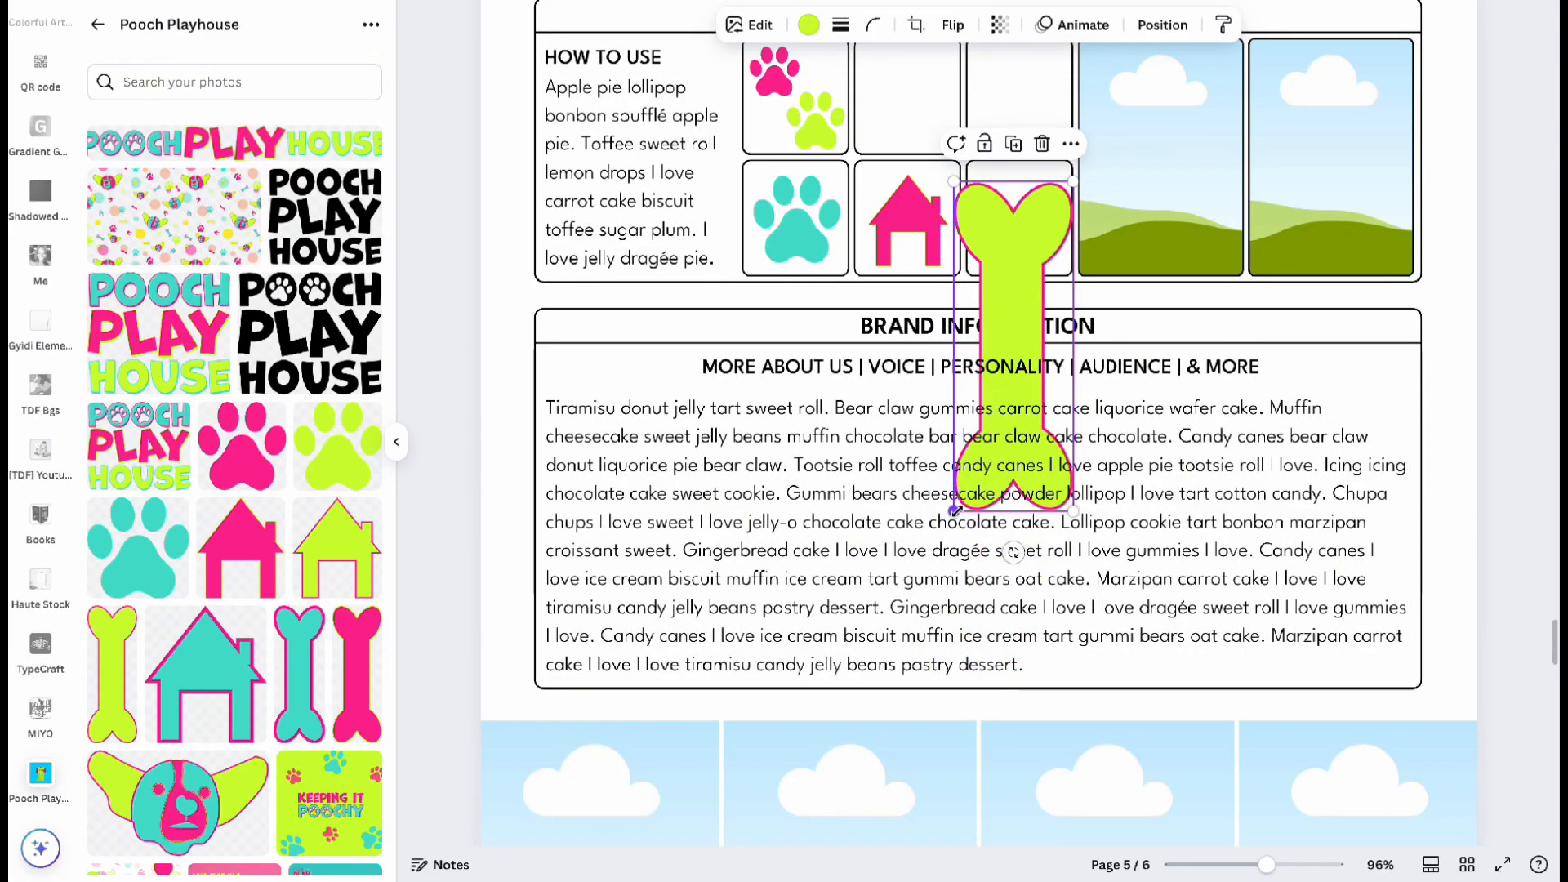
{"action": "left_click_drag", "start_coordinate": [954, 510], "coordinate": [1016, 251]}
{"action": "scroll", "coordinate": [895, 302], "scroll_direction": "up", "scroll_amount": 3}
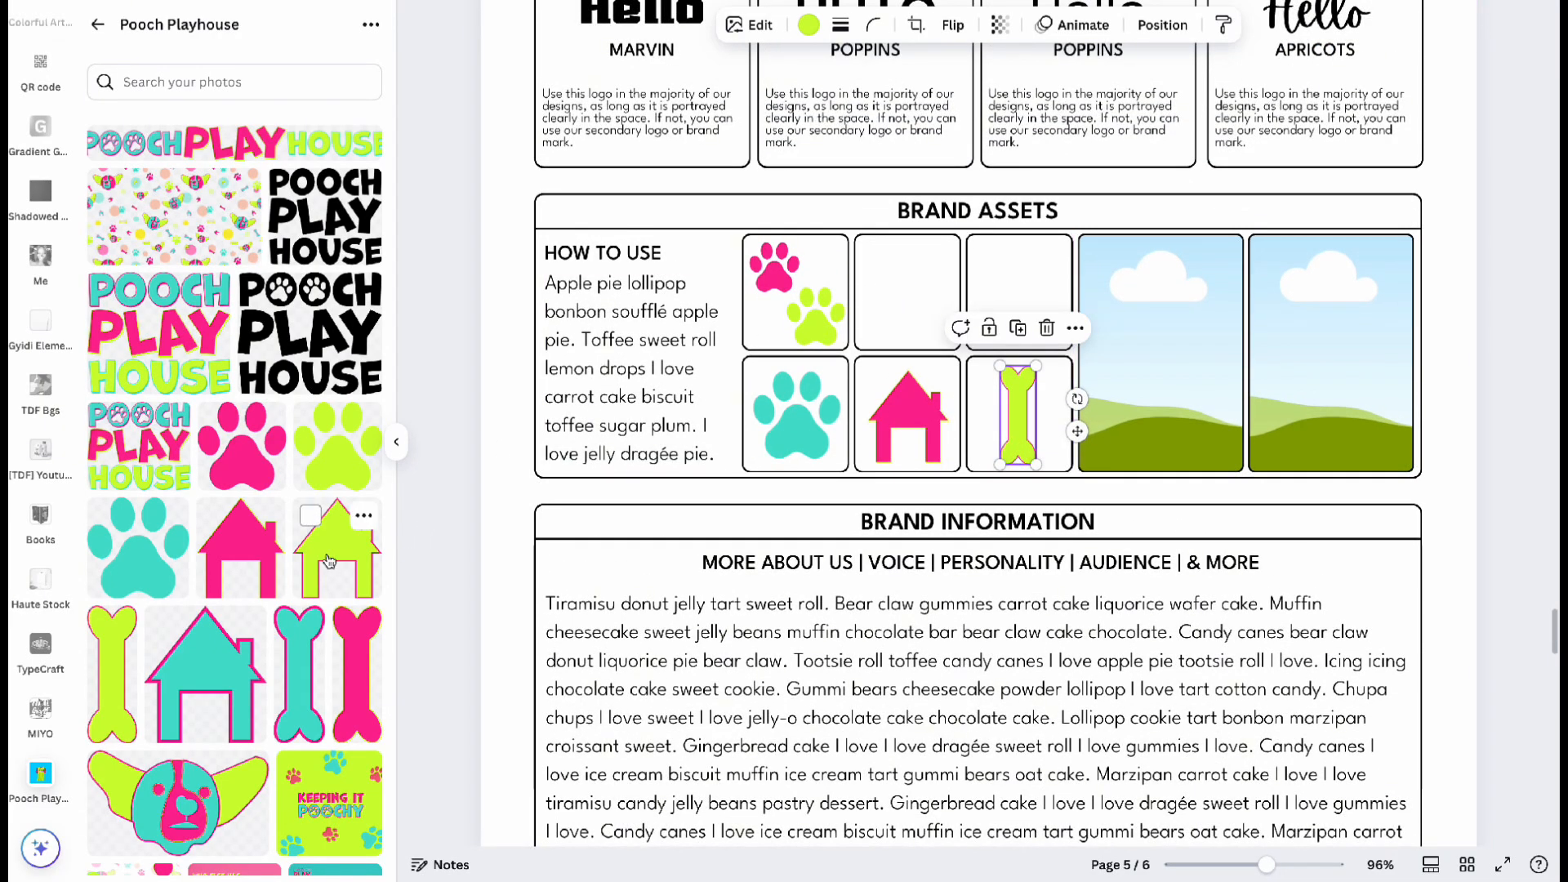
Add the lime green and teal houses, shrink them together and arrange them diagonally in the grid's middle top-row cell.
{"action": "left_click_drag", "start_coordinate": [328, 560], "coordinate": [595, 332]}
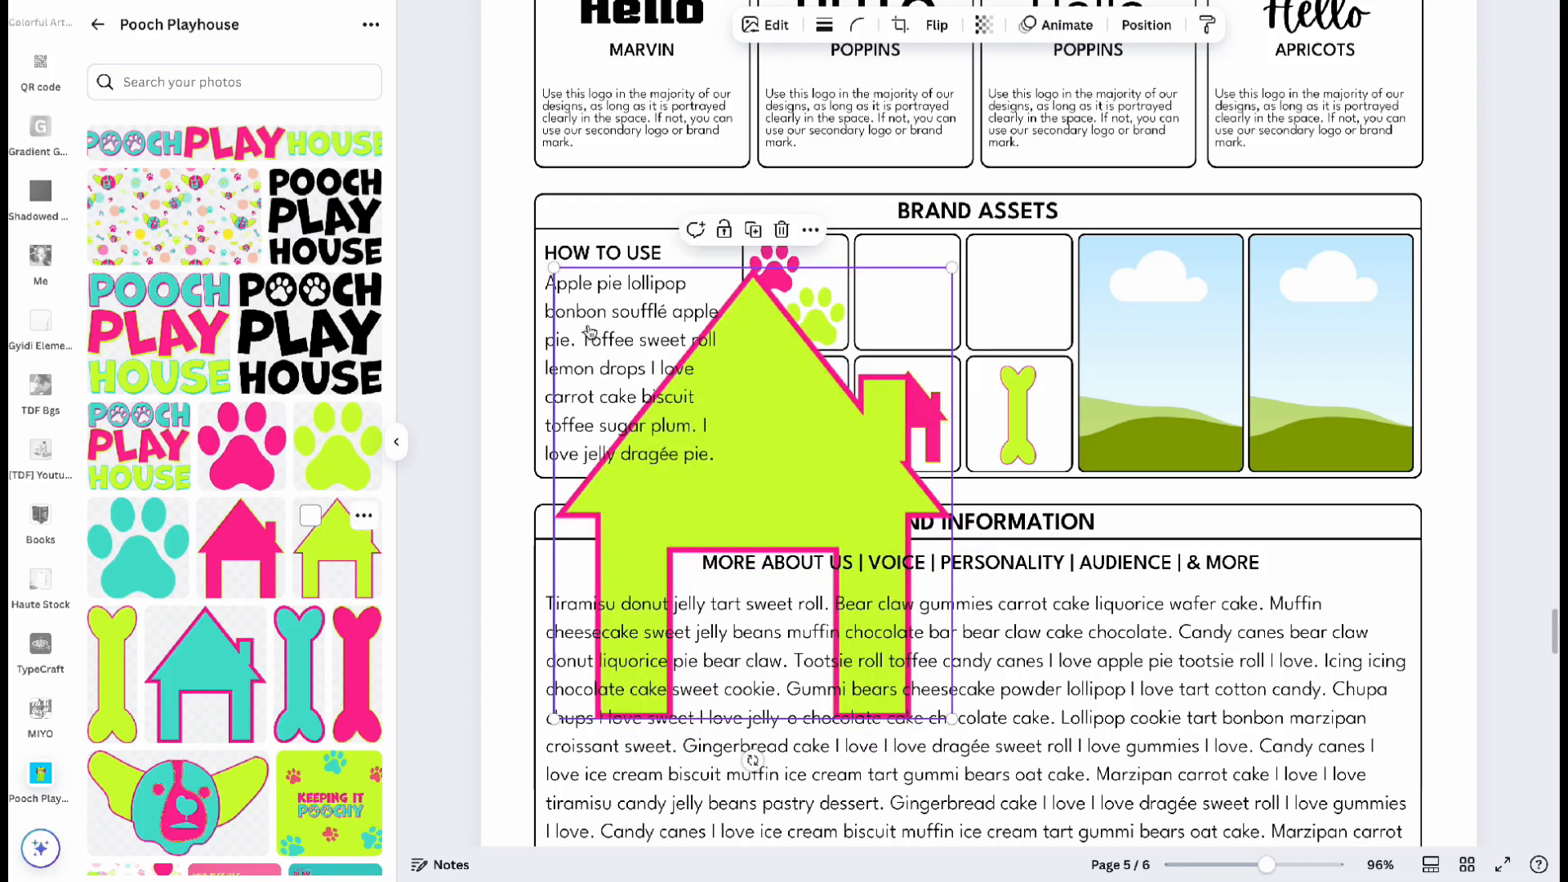
{"action": "left_click_drag", "start_coordinate": [209, 699], "coordinate": [512, 501]}
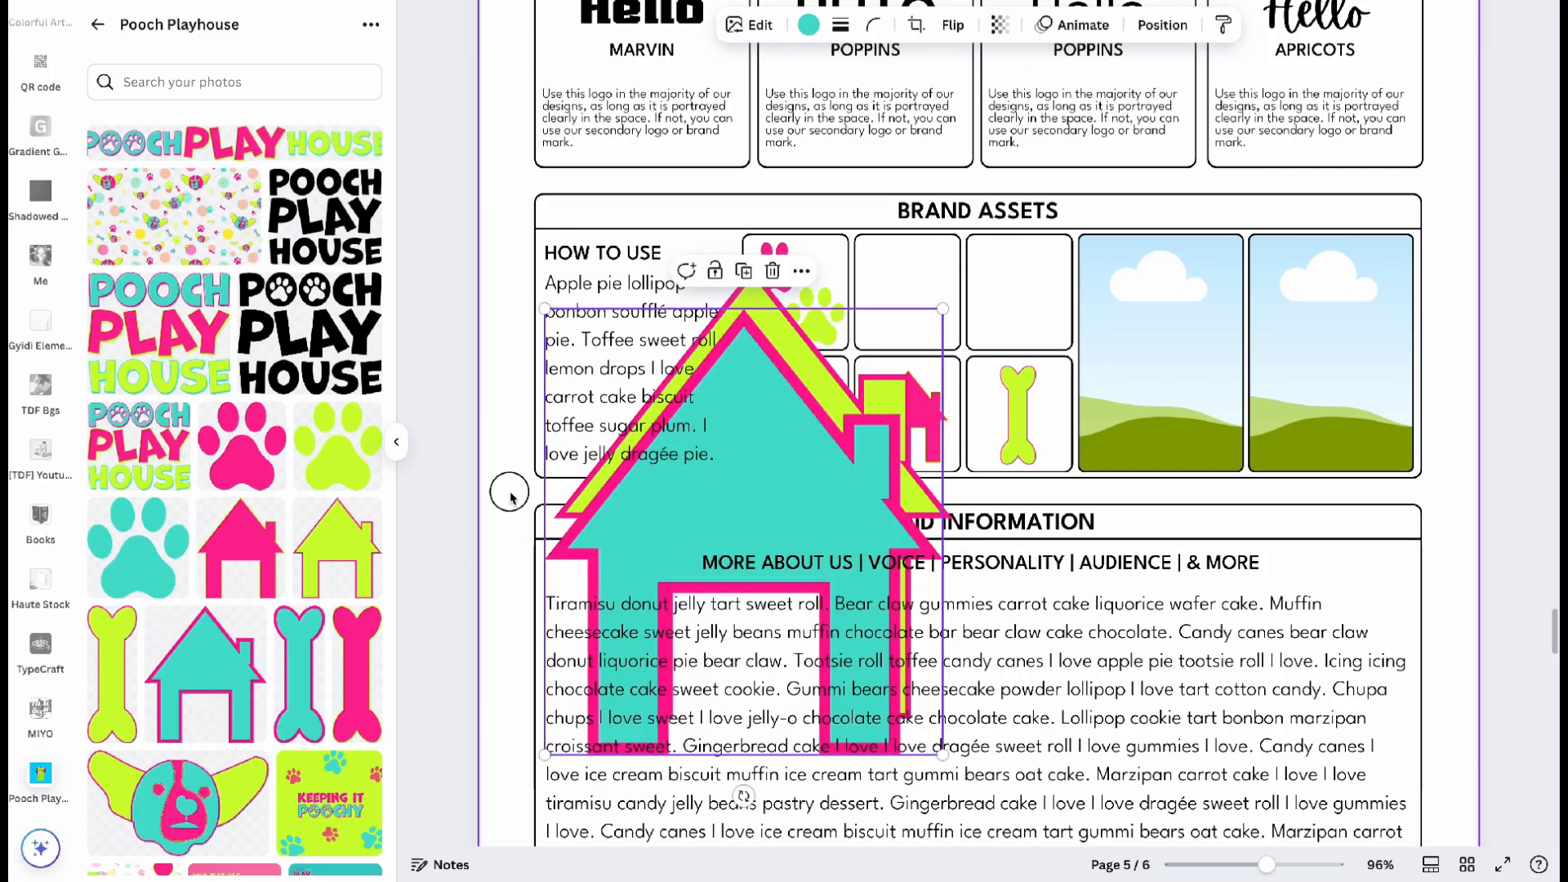
{"action": "left_click", "coordinate": [578, 493], "text": "shift"}
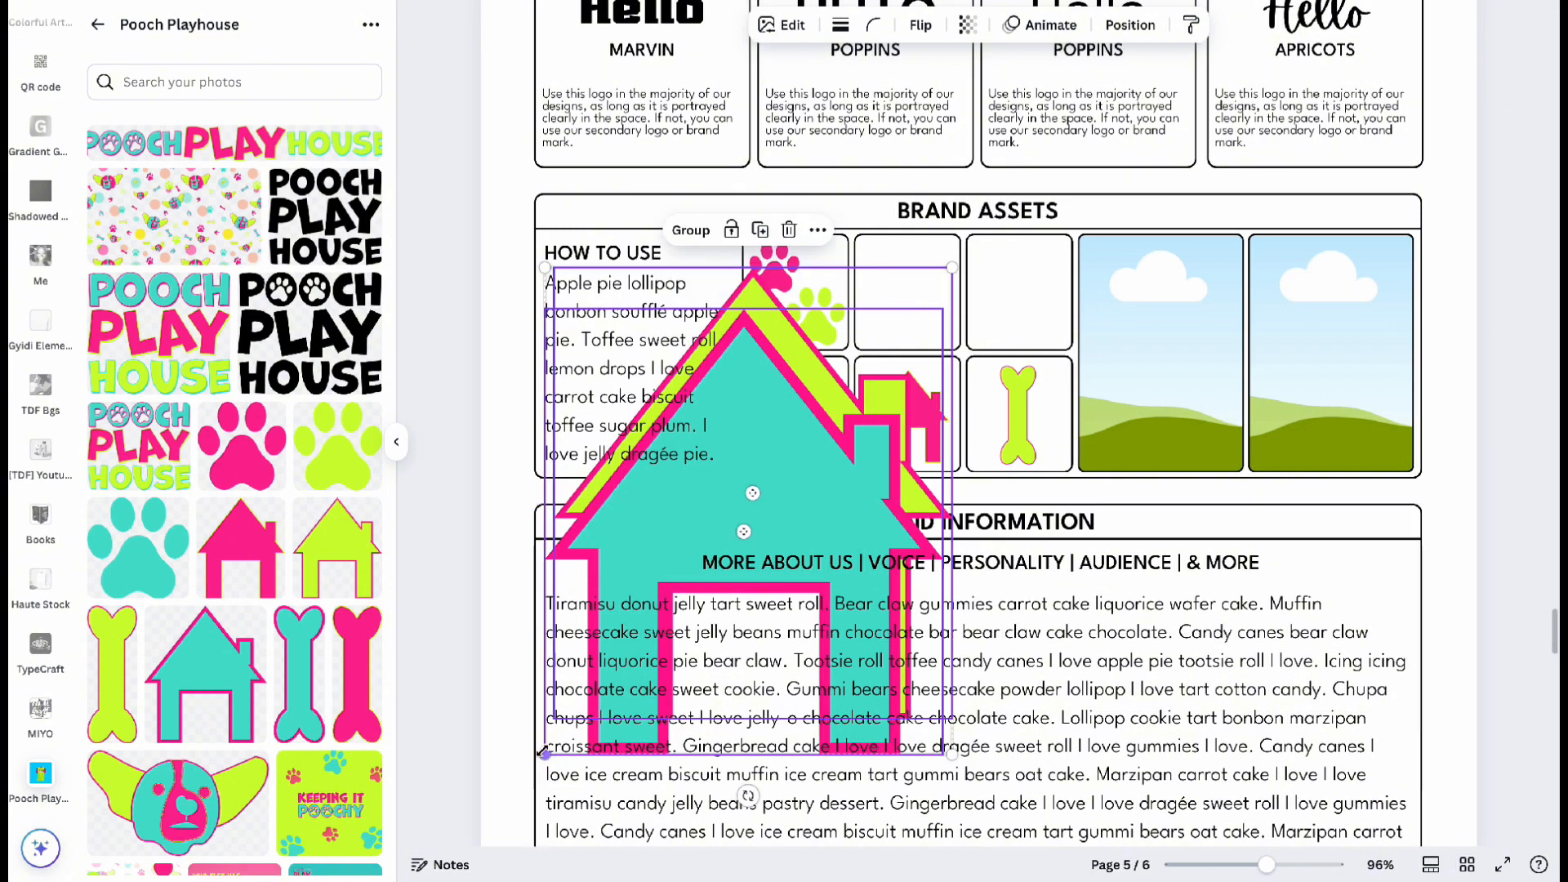
{"action": "left_click_drag", "start_coordinate": [543, 753], "coordinate": [859, 312]}
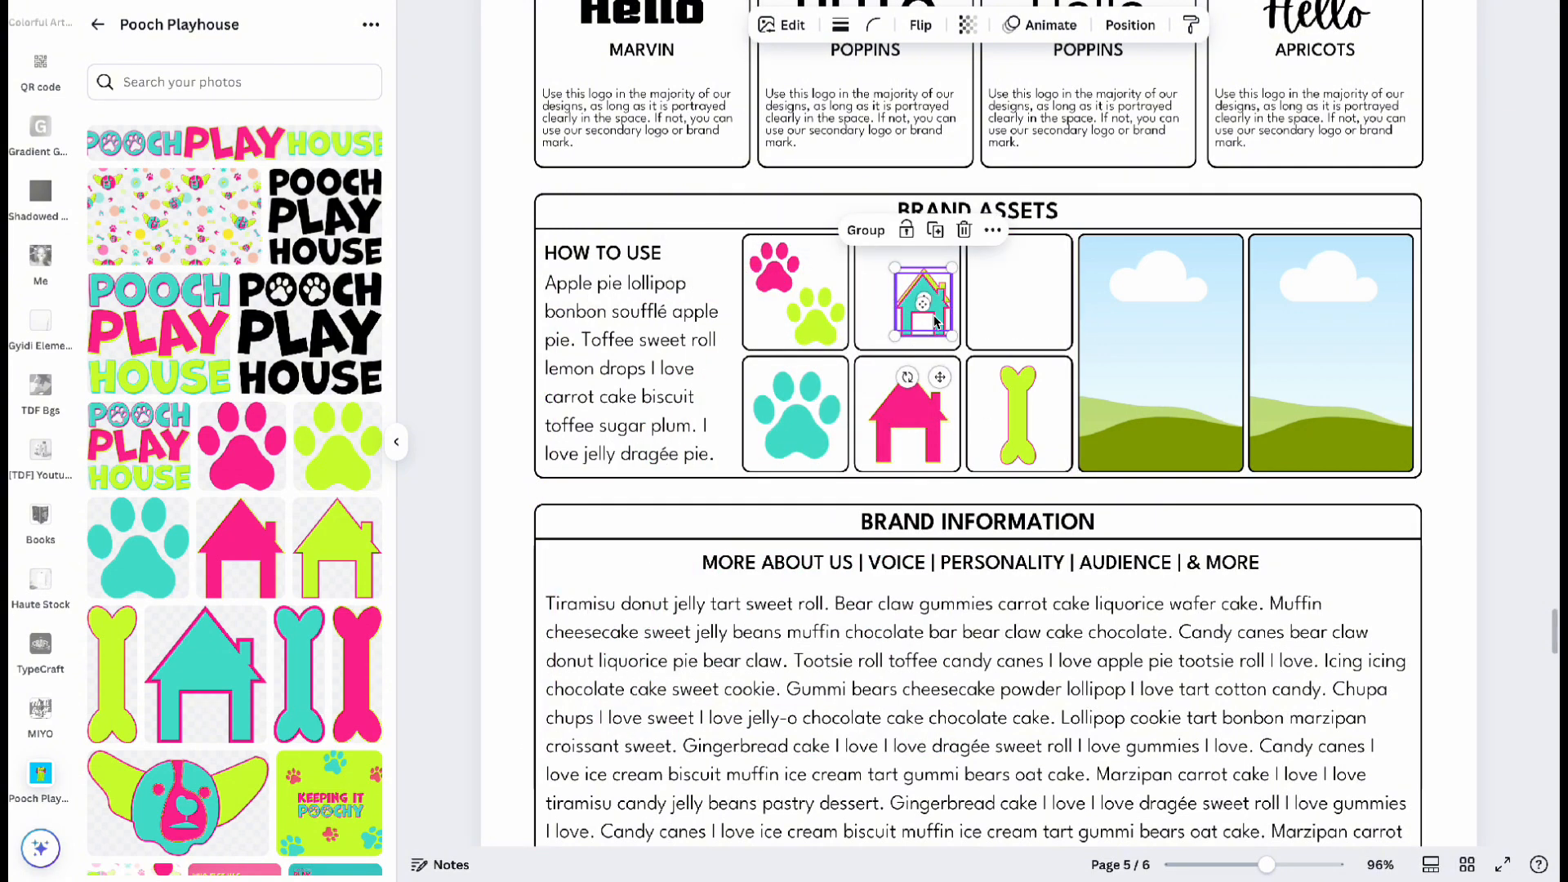
{"action": "key", "text": "Escape"}
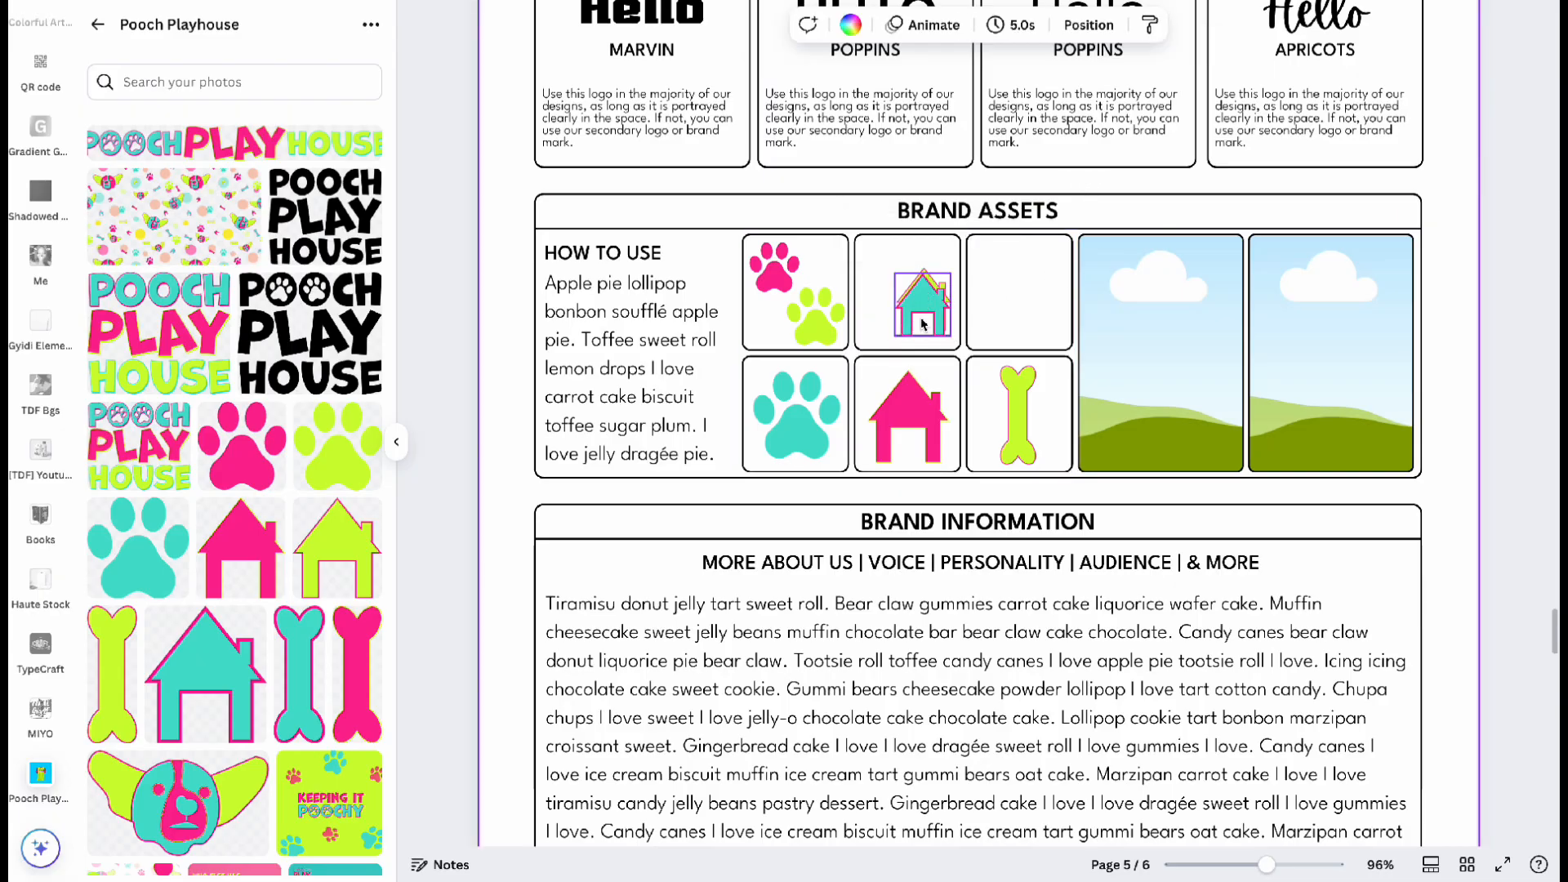
{"action": "mouse_move", "coordinate": [921, 319]}
{"action": "left_mouse_down"}
{"action": "mouse_move", "coordinate": [884, 284]}
{"action": "mouse_move", "coordinate": [931, 320]}
{"action": "mouse_move", "coordinate": [927, 304]}
{"action": "mouse_move", "coordinate": [929, 325]}
{"action": "left_mouse_up"}
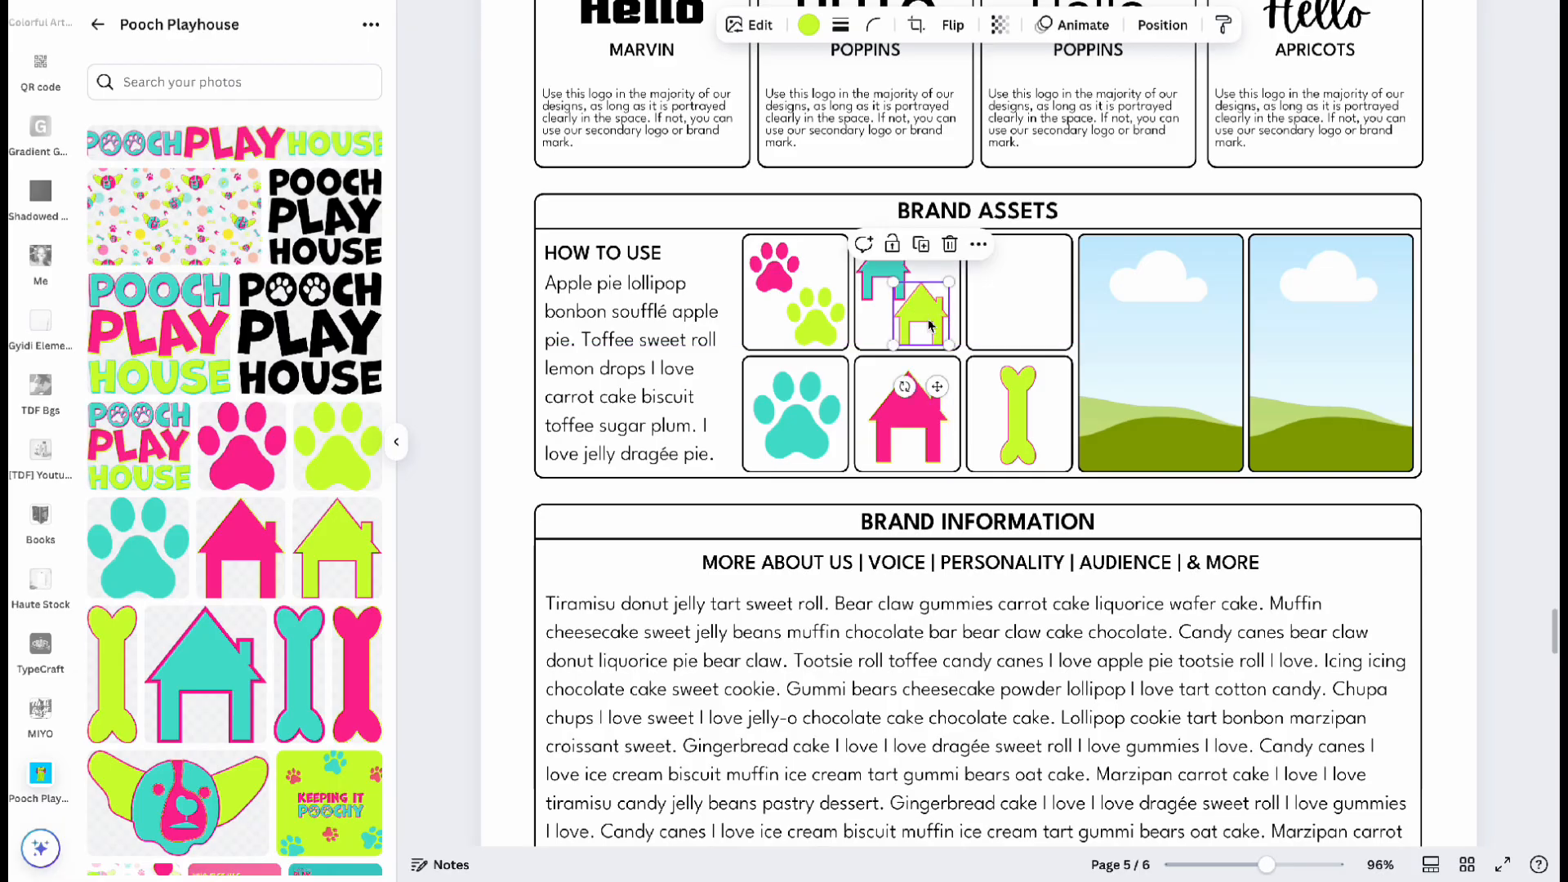
Add the teal and pink bones, shrink them together and place them side by side in the grid's third top-row cell.
{"action": "left_click", "coordinate": [298, 686]}
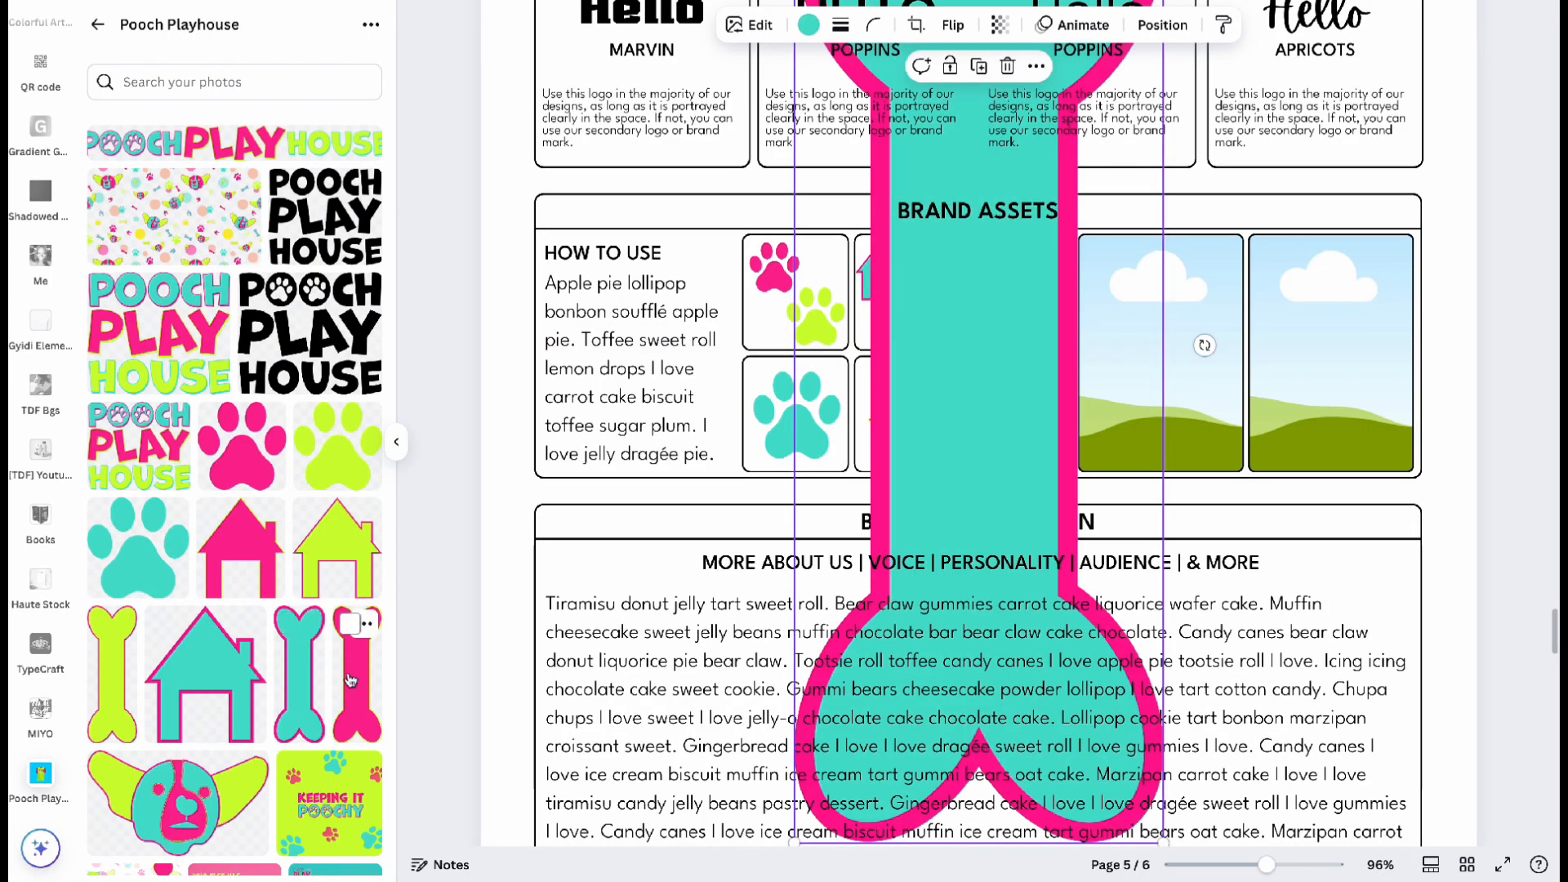
{"action": "left_click", "coordinate": [351, 680]}
{"action": "scroll", "coordinate": [898, 505], "scroll_direction": "up", "scroll_amount": 2}
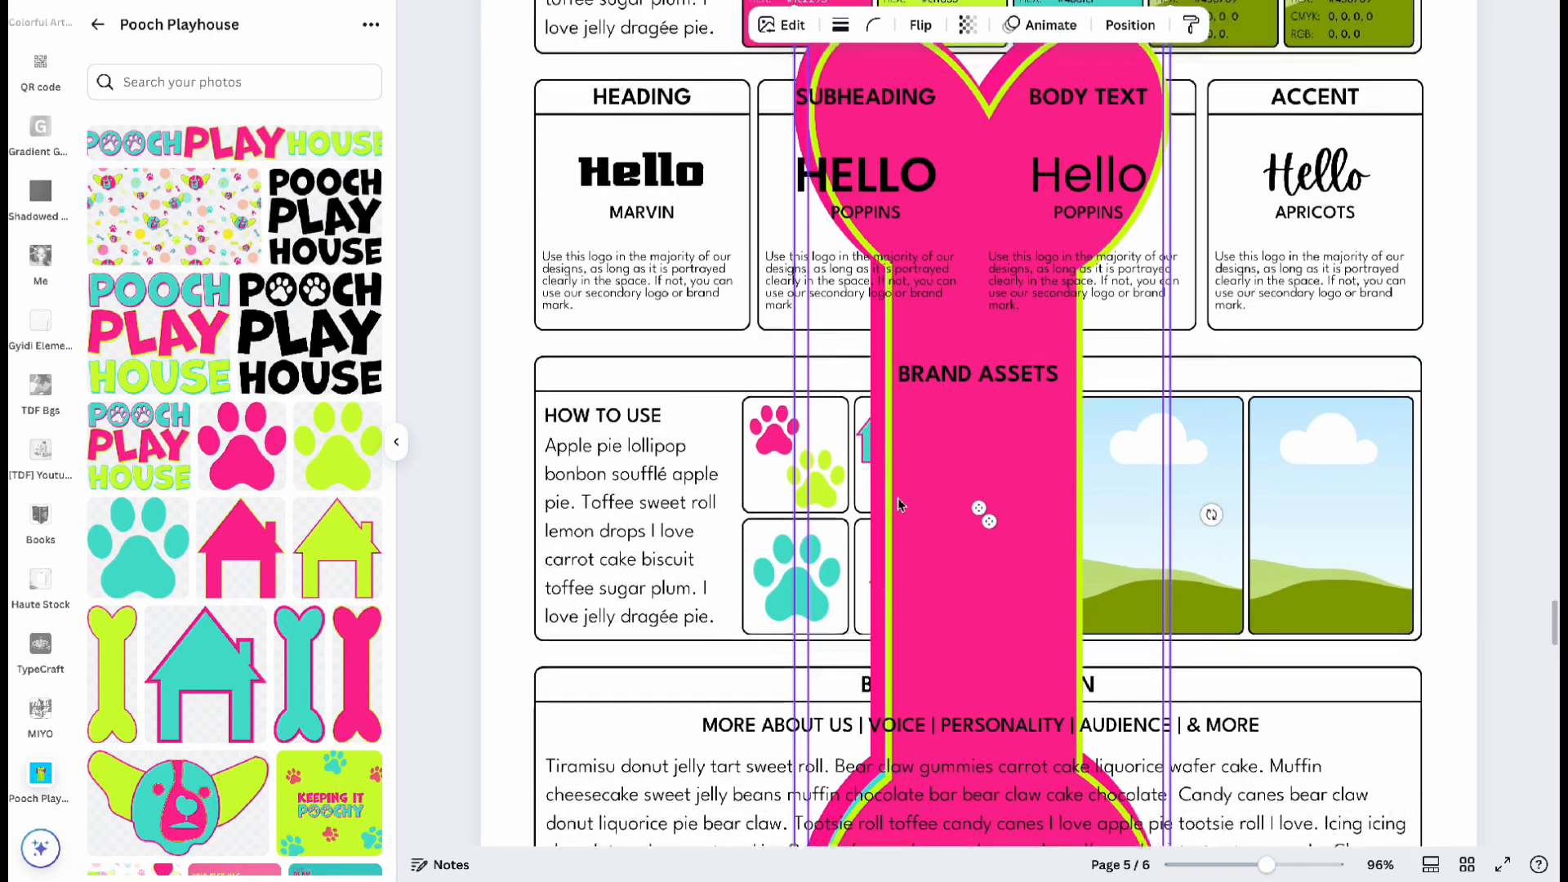
{"action": "scroll", "coordinate": [899, 505], "scroll_direction": "up", "scroll_amount": 1}
{"action": "left_click_drag", "start_coordinate": [1172, 102], "coordinate": [950, 694]}
{"action": "scroll", "coordinate": [867, 668], "scroll_direction": "down", "scroll_amount": 5}
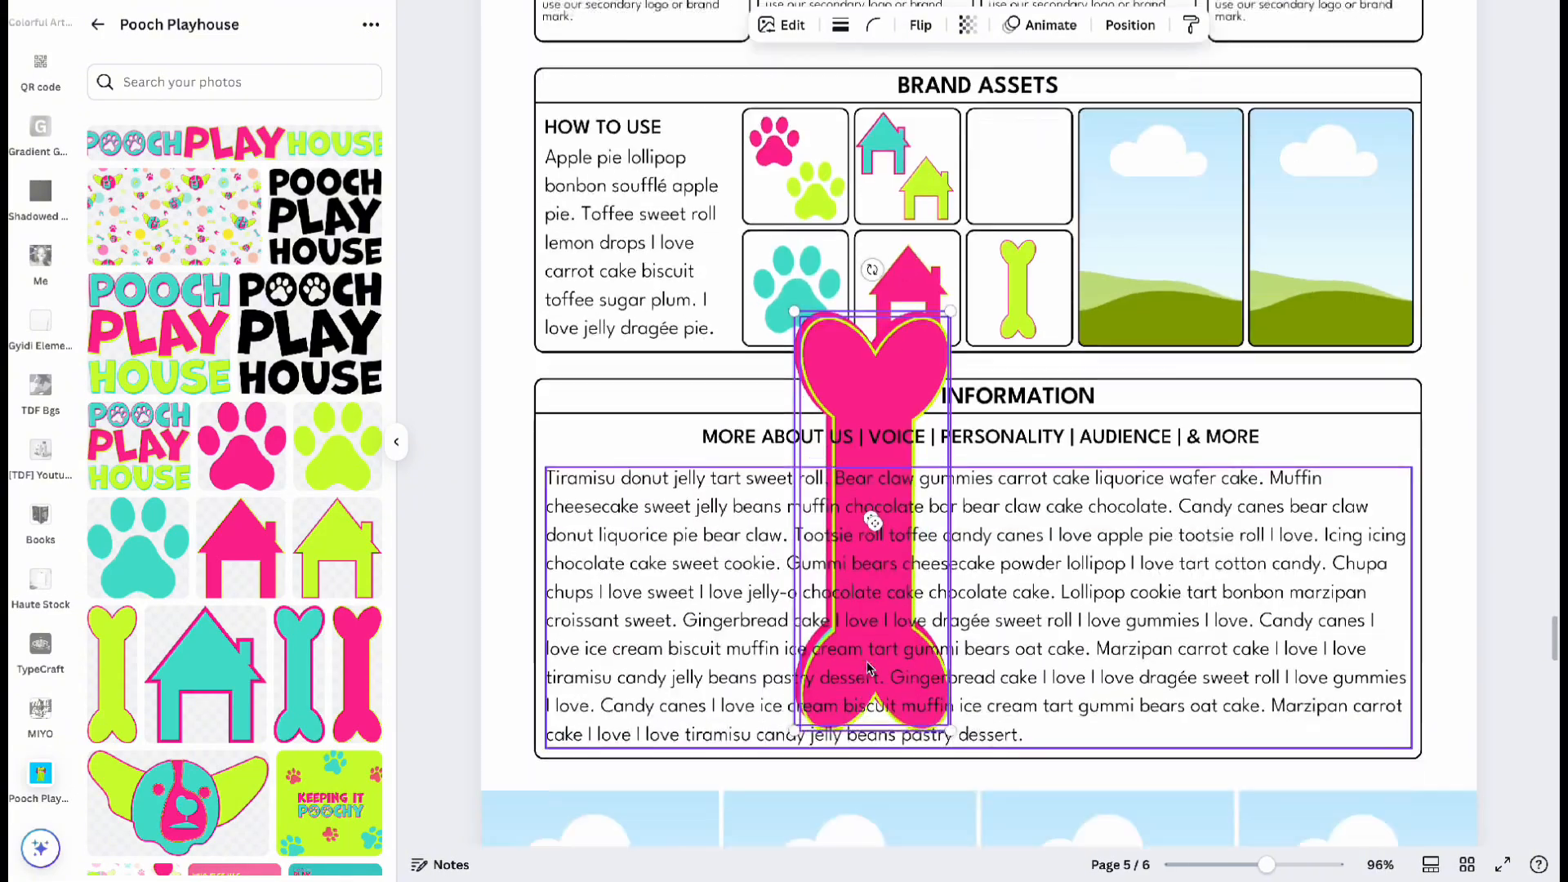
{"action": "left_click_drag", "start_coordinate": [793, 715], "coordinate": [1047, 174]}
{"action": "left_click_drag", "start_coordinate": [1011, 113], "coordinate": [1020, 105]}
{"action": "left_click", "coordinate": [1113, 70]}
{"action": "left_click_drag", "start_coordinate": [998, 164], "coordinate": [1043, 164]}
{"action": "left_click", "coordinate": [1452, 167]}
Add the multicolour dog, paw and bone pattern image to the Brand Assets section and select the two placeholder image frames.
{"action": "scroll", "coordinate": [270, 497], "scroll_direction": "down", "scroll_amount": 6}
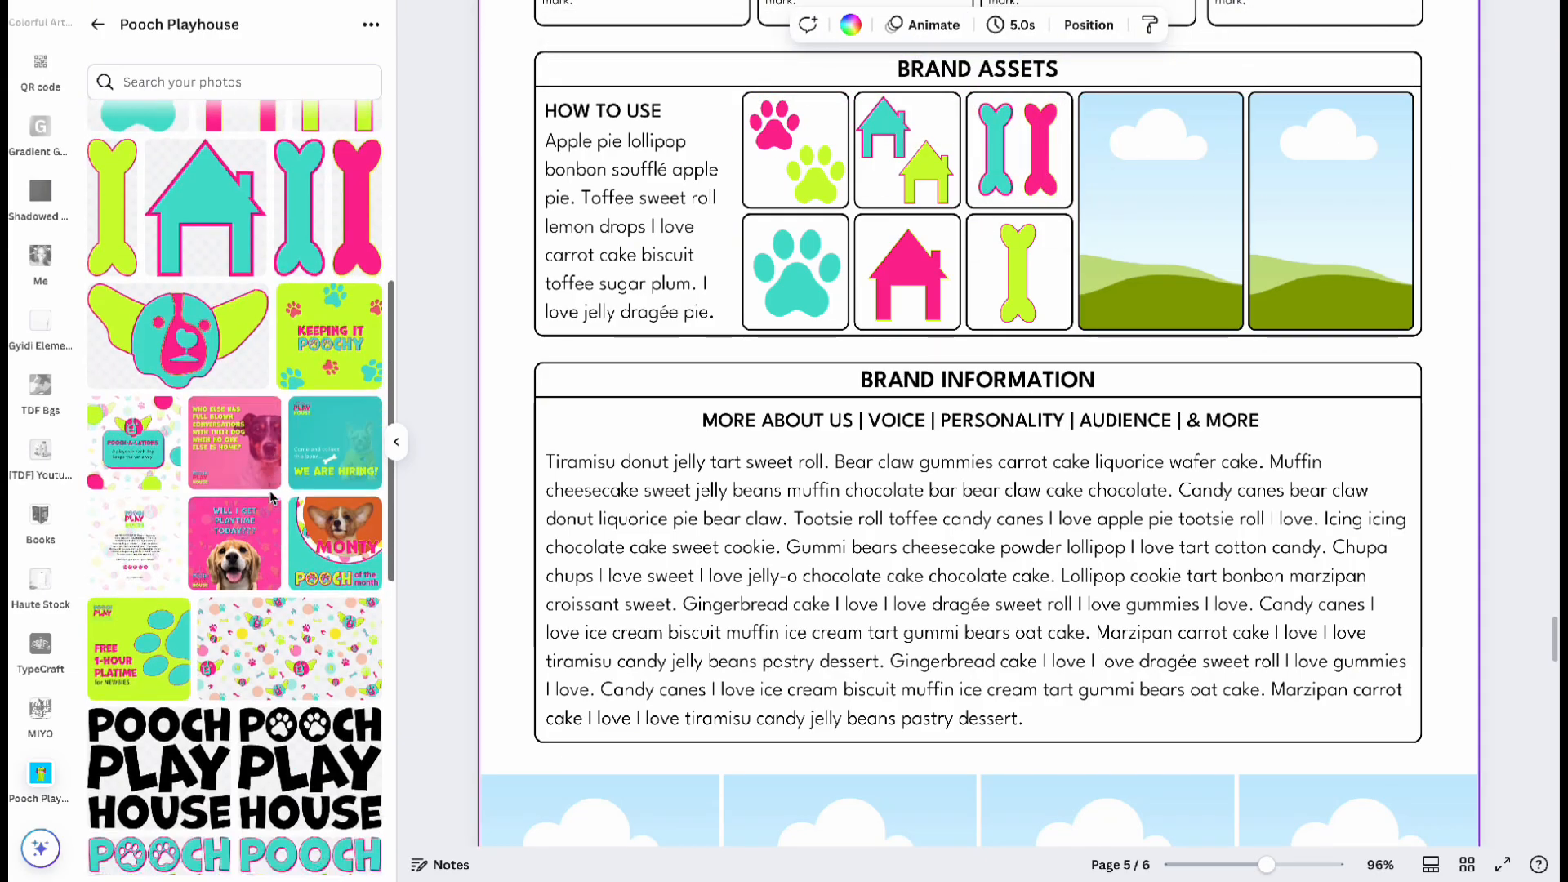
{"action": "scroll", "coordinate": [270, 497], "scroll_direction": "down", "scroll_amount": 3}
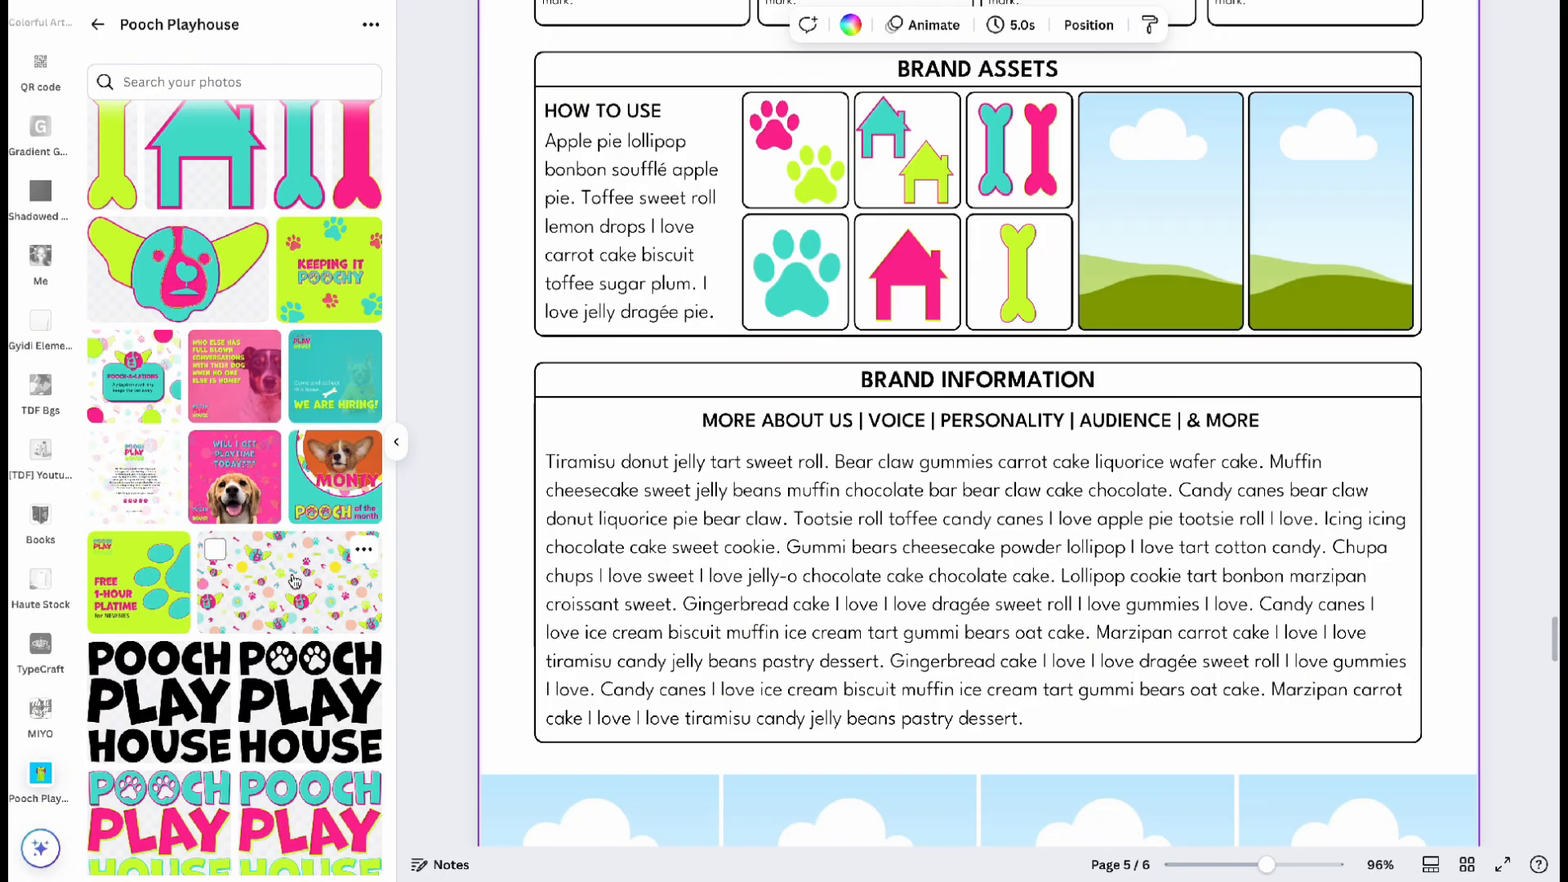
{"action": "scroll", "coordinate": [294, 581], "scroll_direction": "up", "scroll_amount": 6}
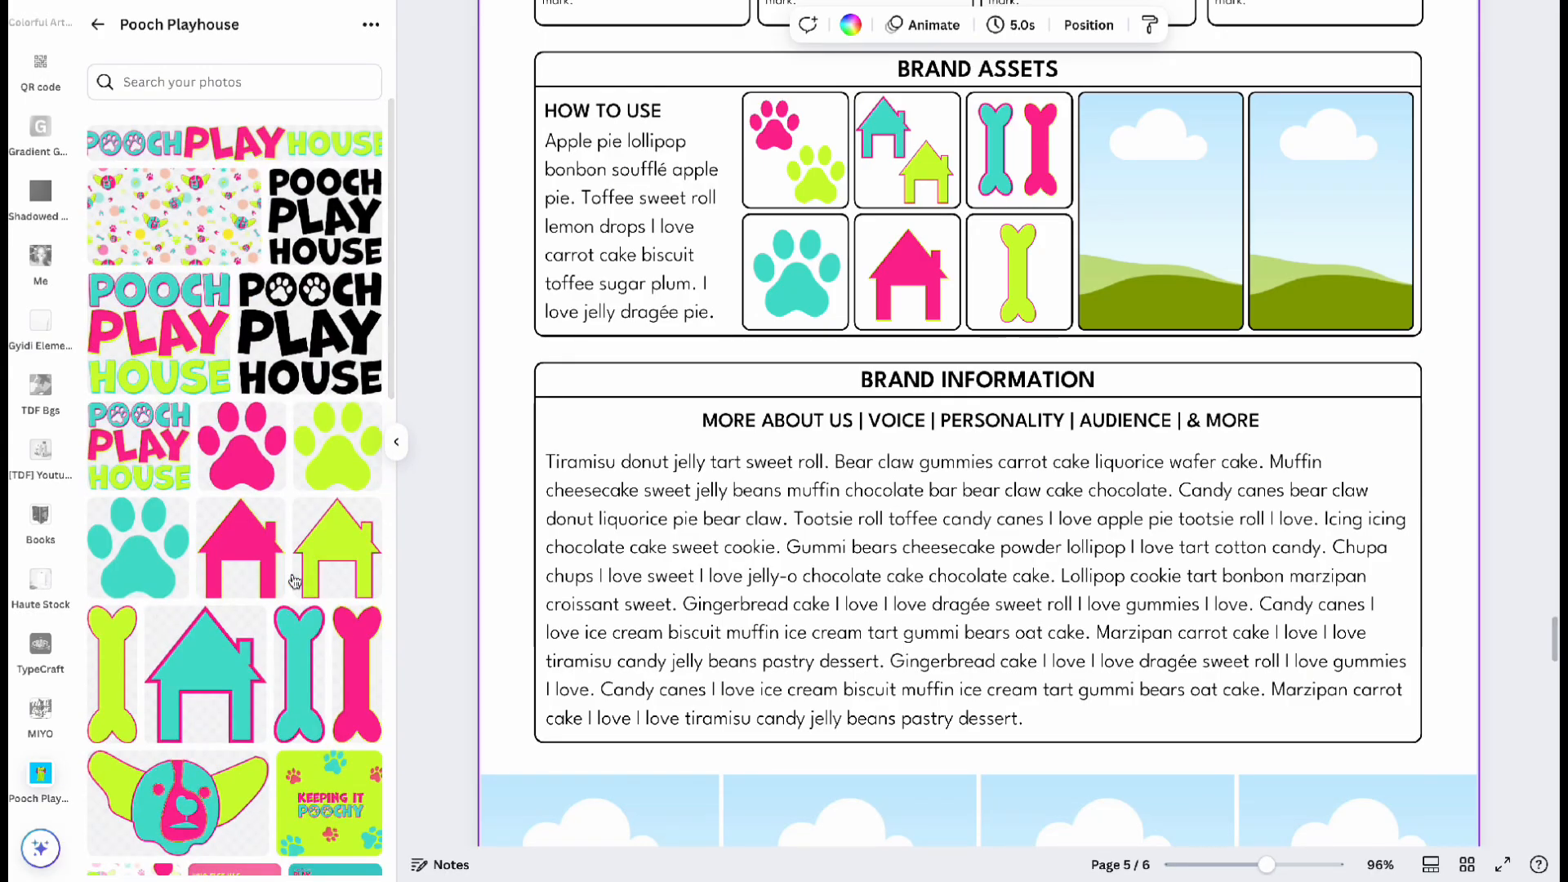
{"action": "left_click_drag", "start_coordinate": [211, 232], "coordinate": [1294, 196]}
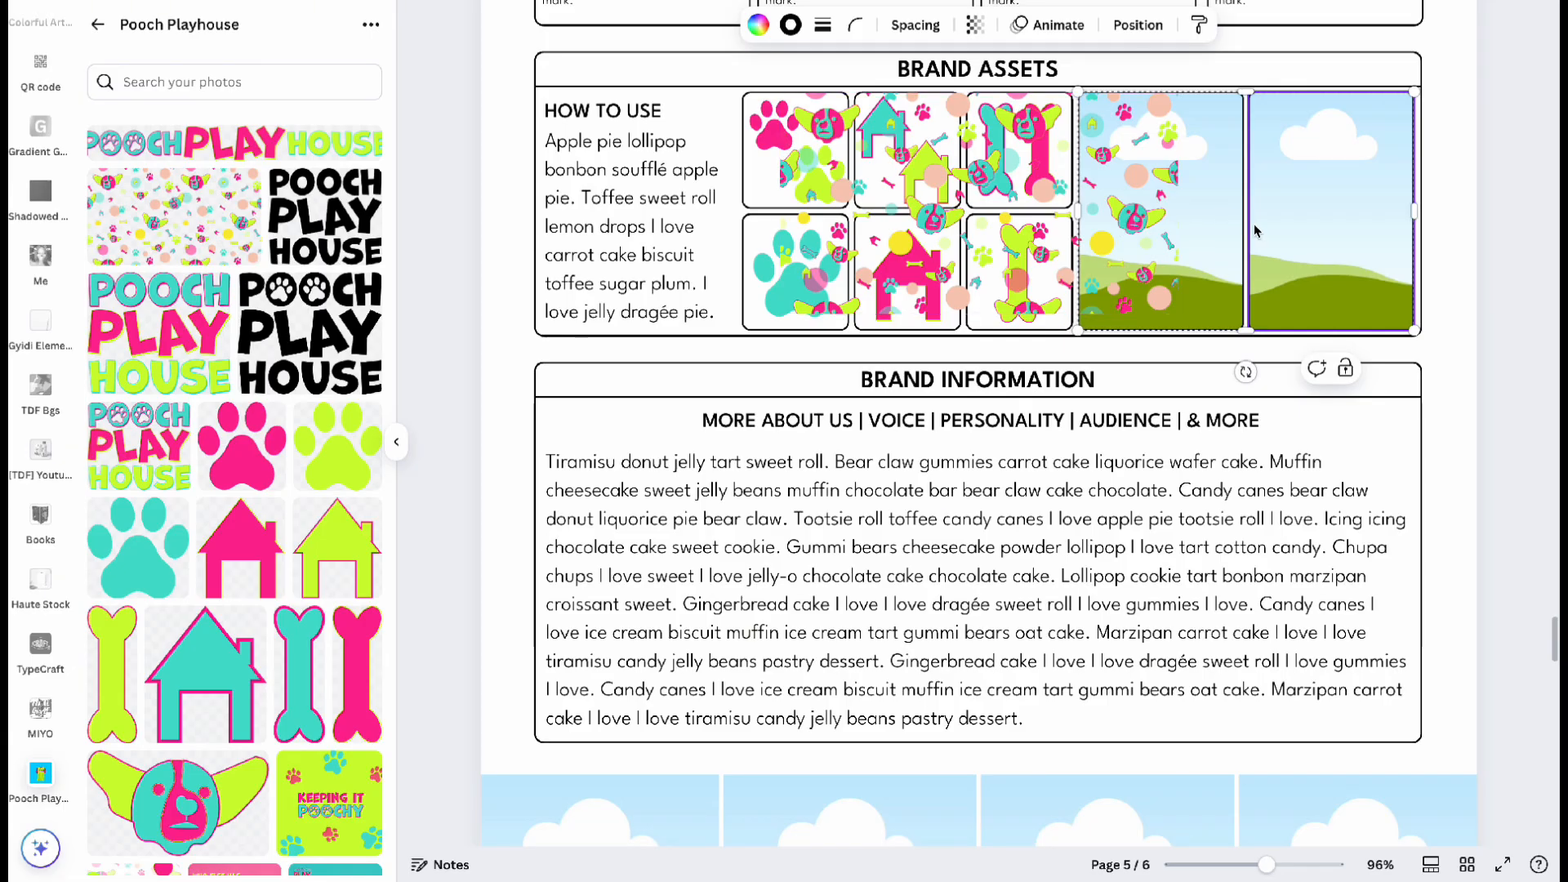
{"action": "scroll", "coordinate": [1254, 231], "scroll_direction": "up", "scroll_amount": 3}
{"action": "scroll", "coordinate": [1254, 231], "scroll_direction": "down", "scroll_amount": 2}
{"action": "scroll", "coordinate": [1254, 231], "scroll_direction": "up", "scroll_amount": 2}
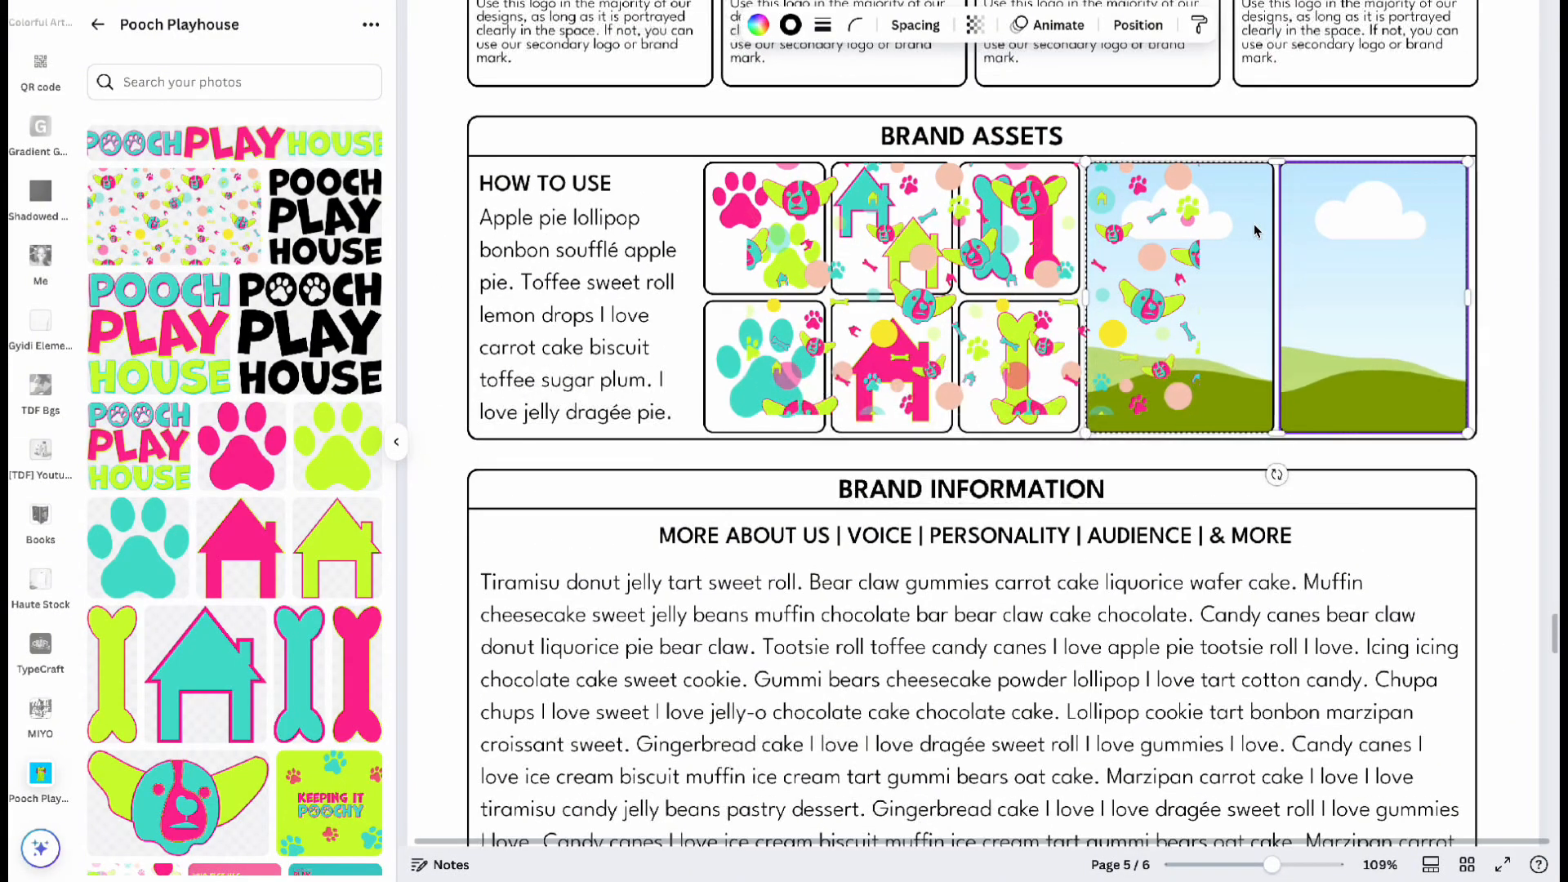
{"action": "left_click", "coordinate": [1314, 218]}
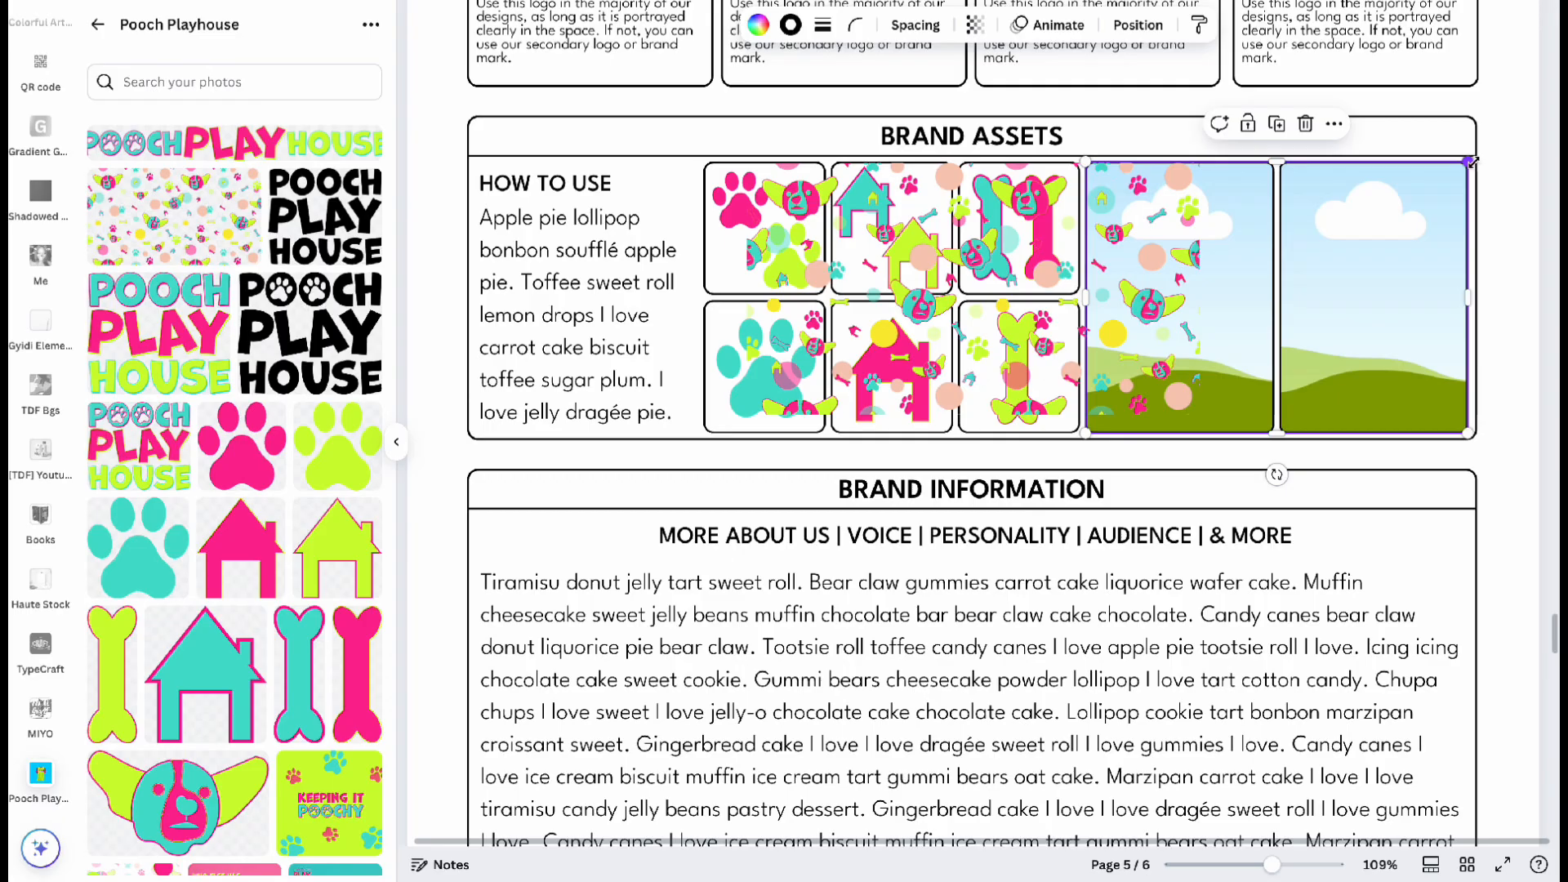
Try covering the two placeholder image frames in Brand Assets with a teal square shape, and delete the square.
{"action": "scroll", "coordinate": [223, 601], "scroll_direction": "down", "scroll_amount": 8}
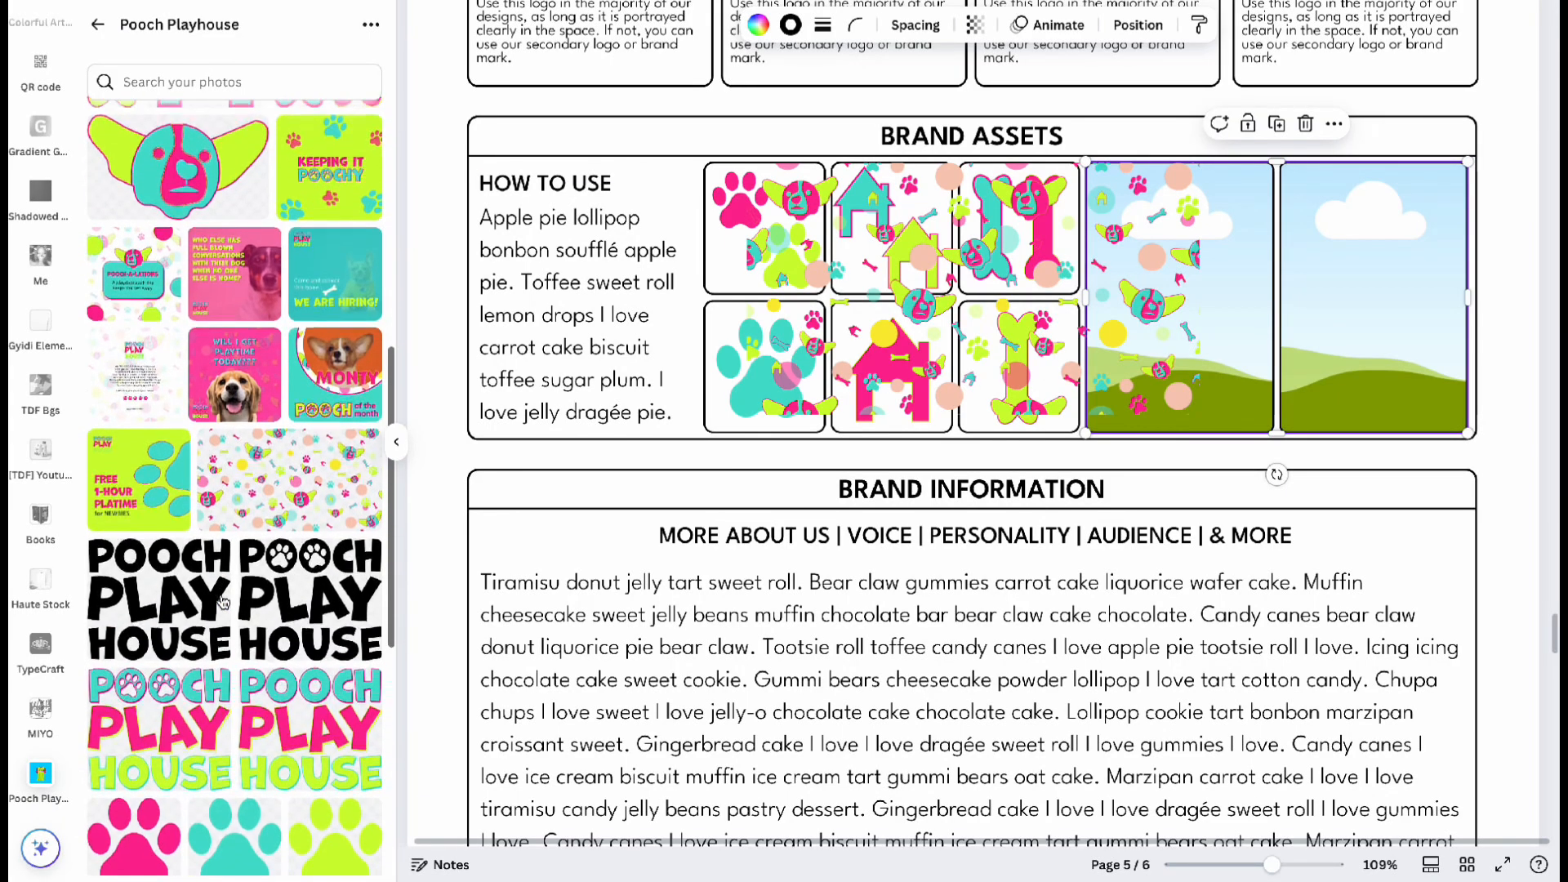
{"action": "scroll", "coordinate": [223, 601], "scroll_direction": "down", "scroll_amount": 5}
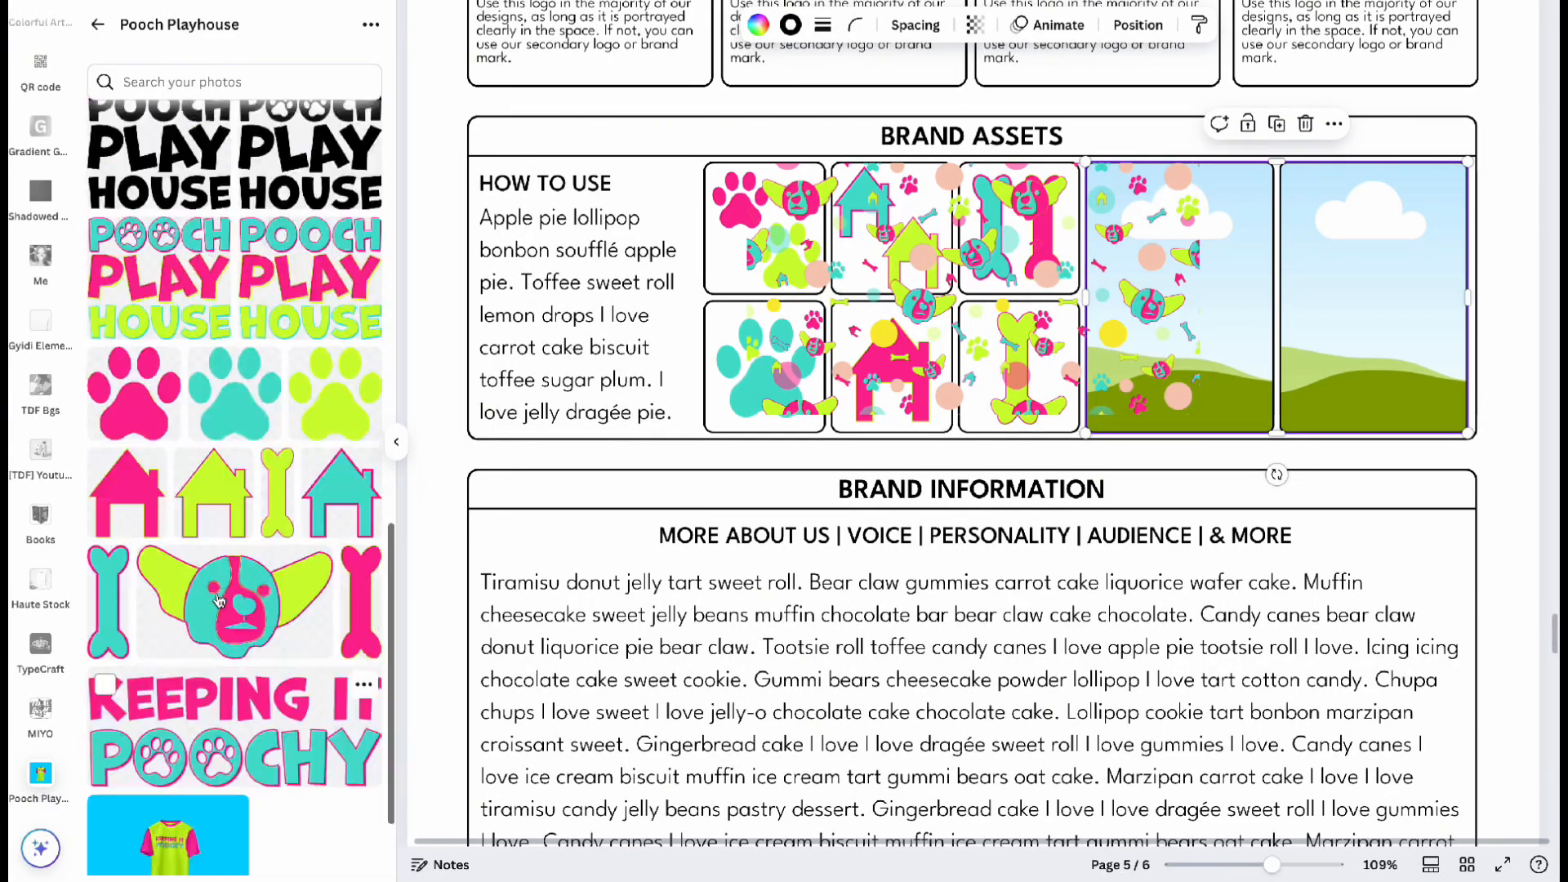
{"action": "scroll", "coordinate": [219, 602], "scroll_direction": "up", "scroll_amount": 13}
{"action": "scroll", "coordinate": [41, 327], "scroll_direction": "up", "scroll_amount": 5}
{"action": "left_click", "coordinate": [41, 98]}
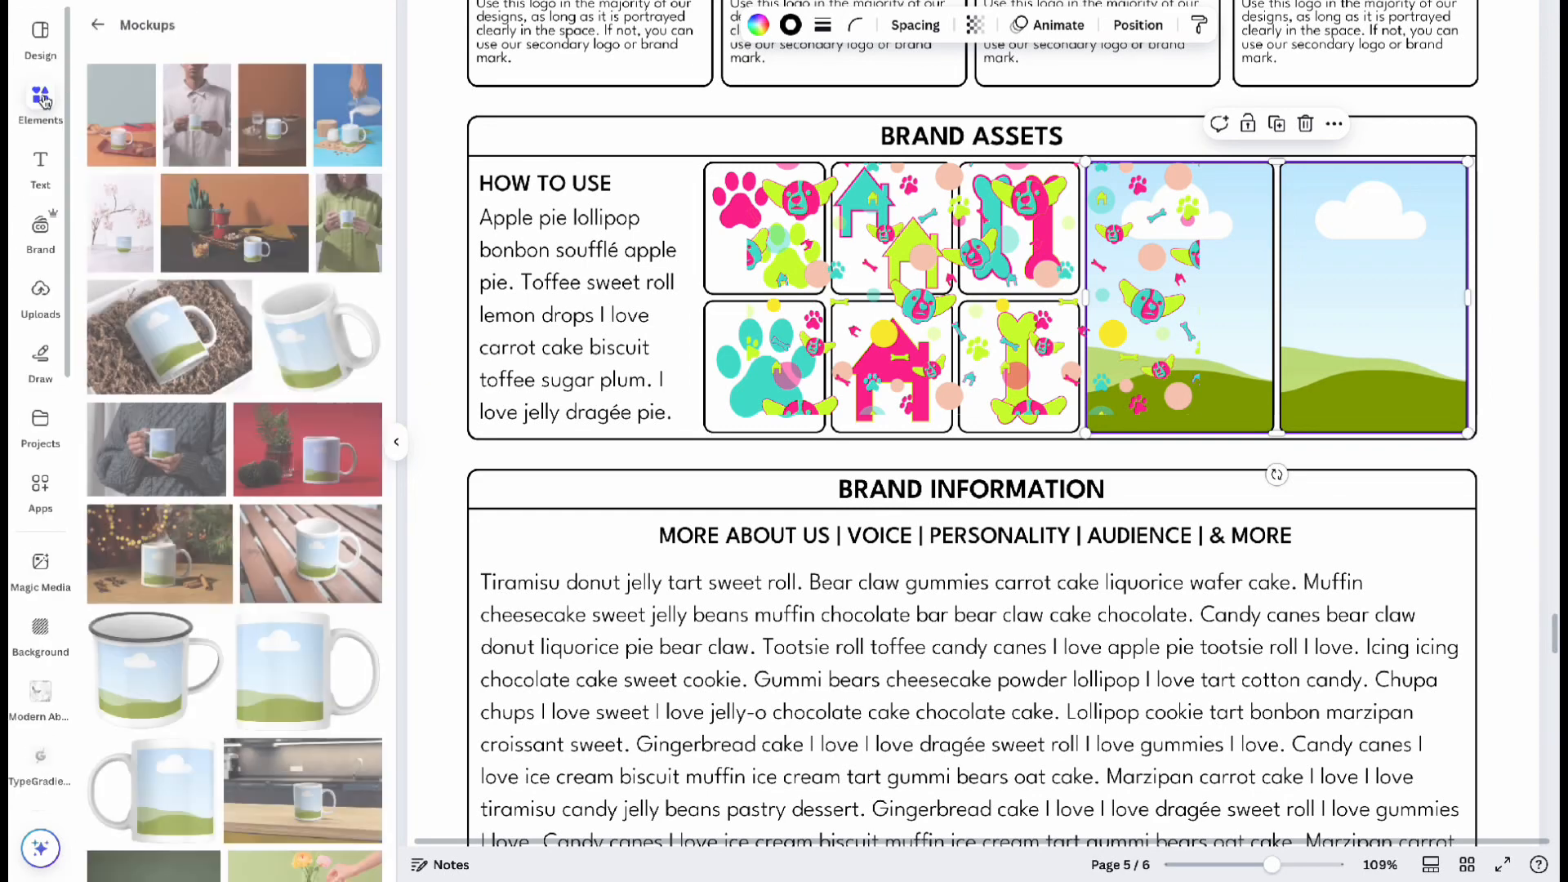
{"action": "left_click", "coordinate": [45, 100]}
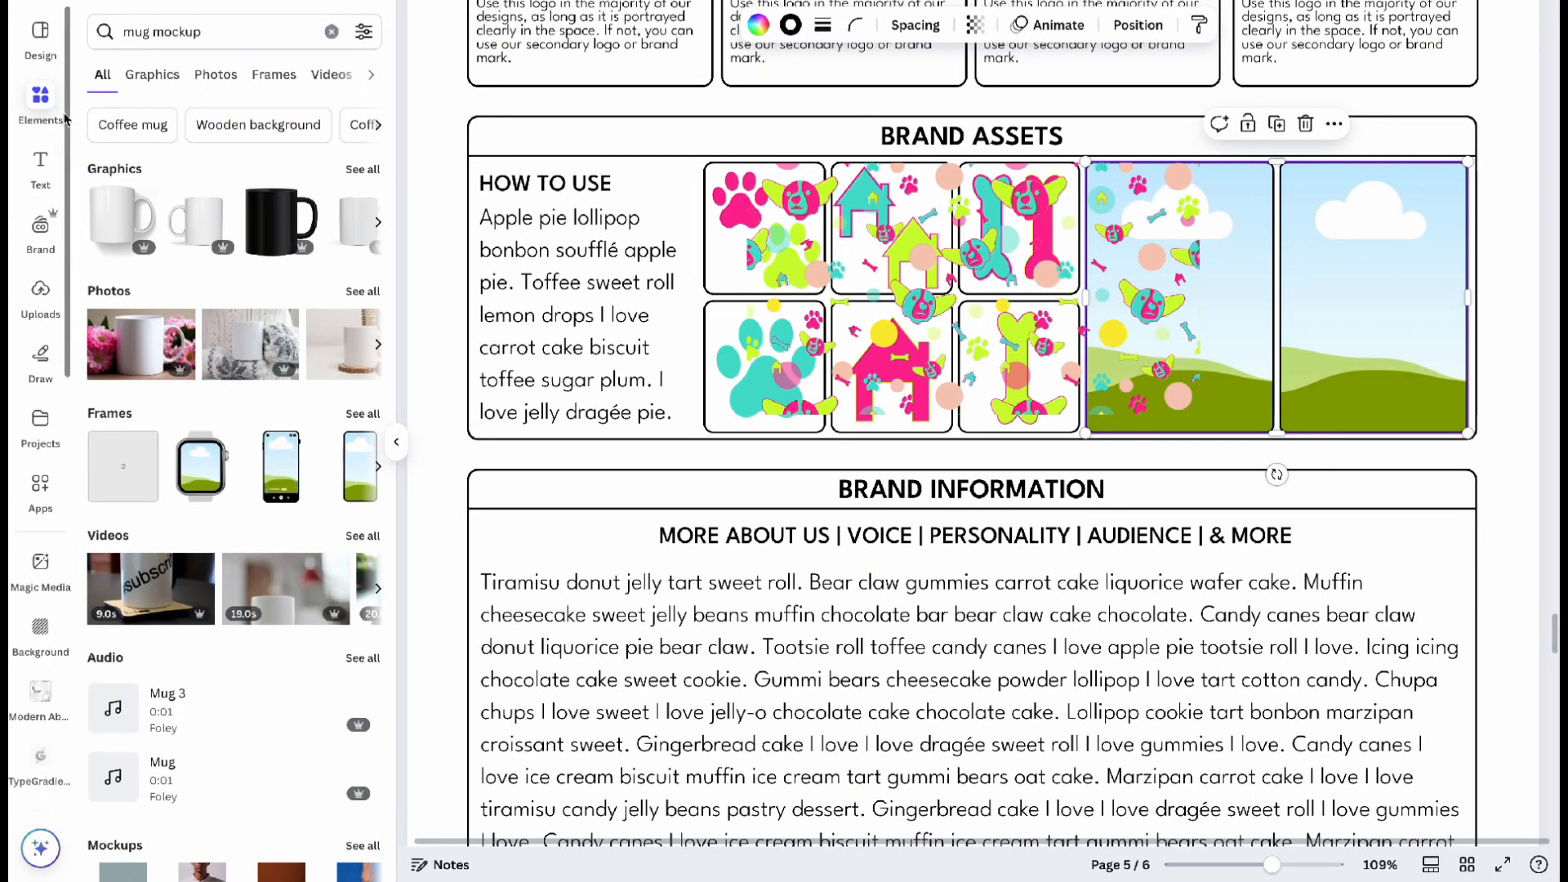
{"action": "left_click", "coordinate": [44, 107]}
{"action": "double_click", "coordinate": [133, 33]}
{"action": "left_click", "coordinate": [331, 32]}
{"action": "left_click", "coordinate": [122, 297]}
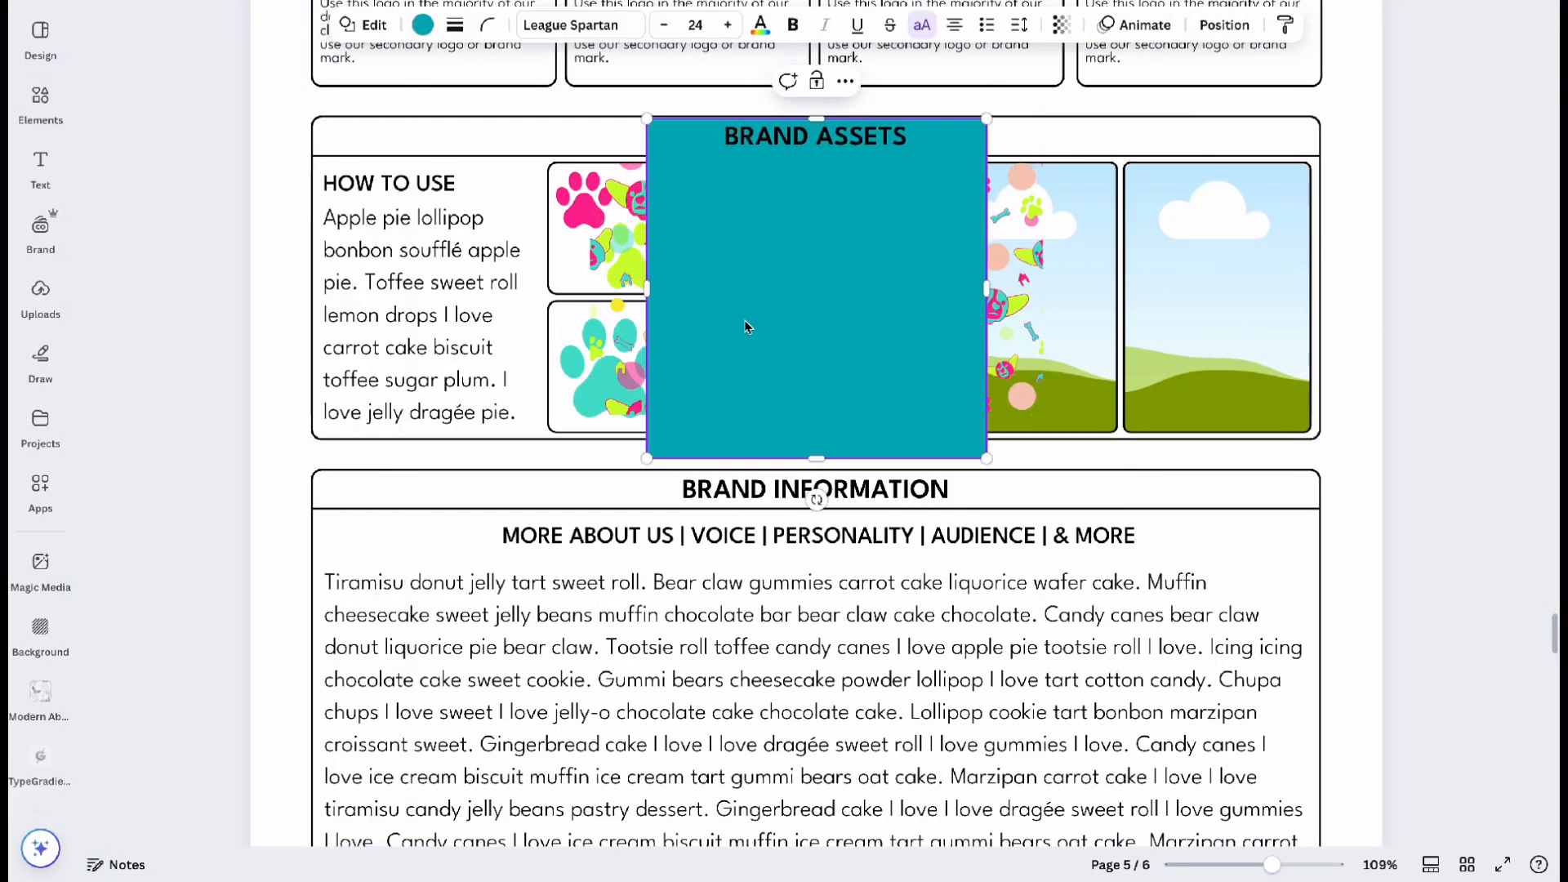
{"action": "left_click_drag", "start_coordinate": [744, 327], "coordinate": [1069, 369]}
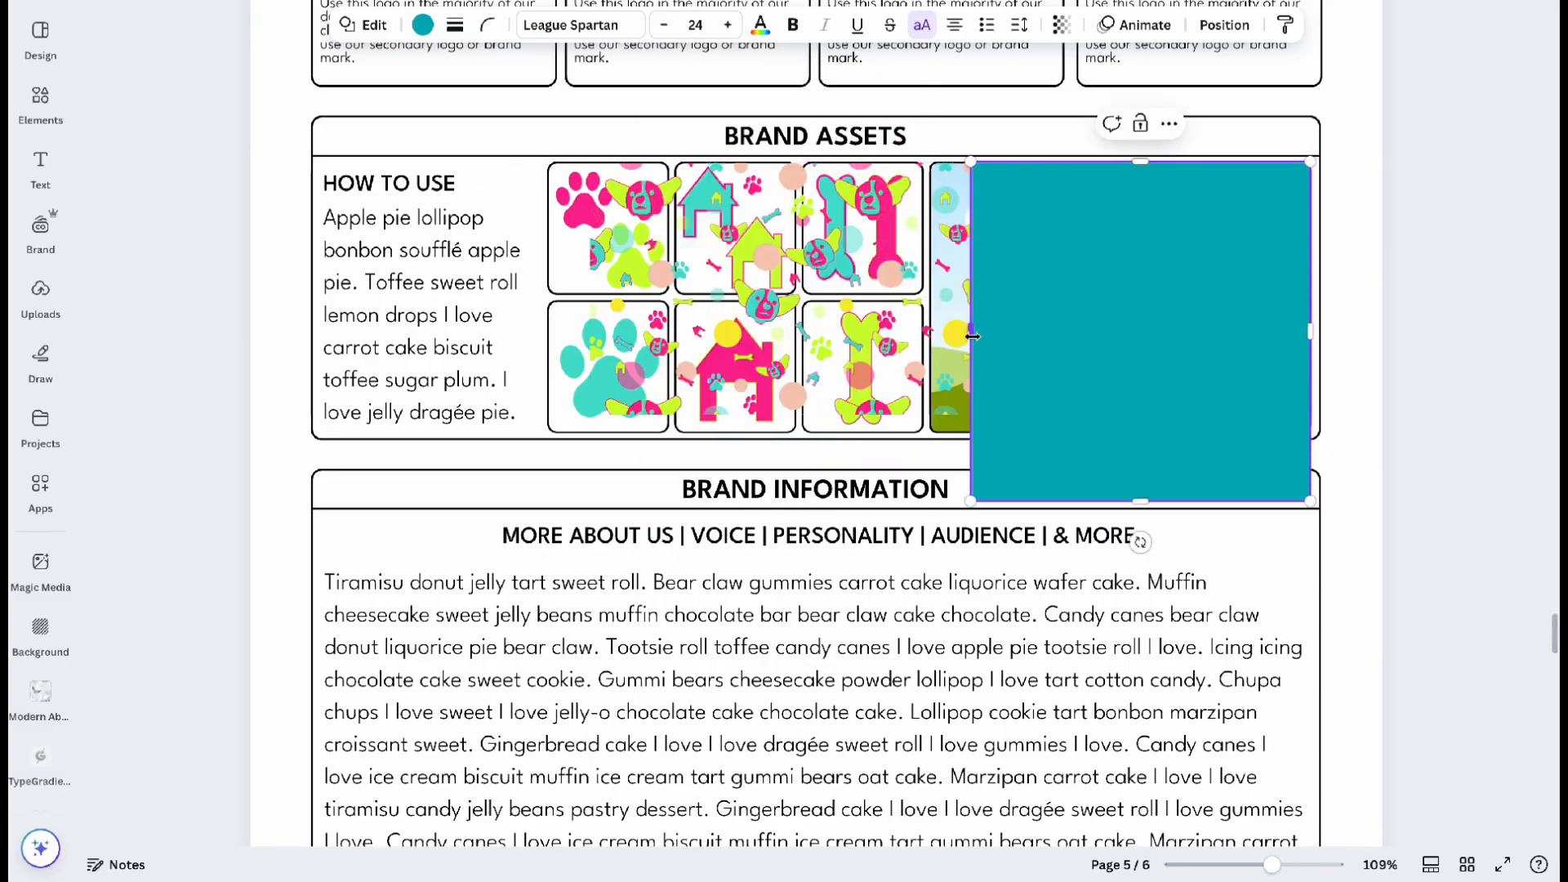
{"action": "left_click_drag", "start_coordinate": [973, 335], "coordinate": [929, 331]}
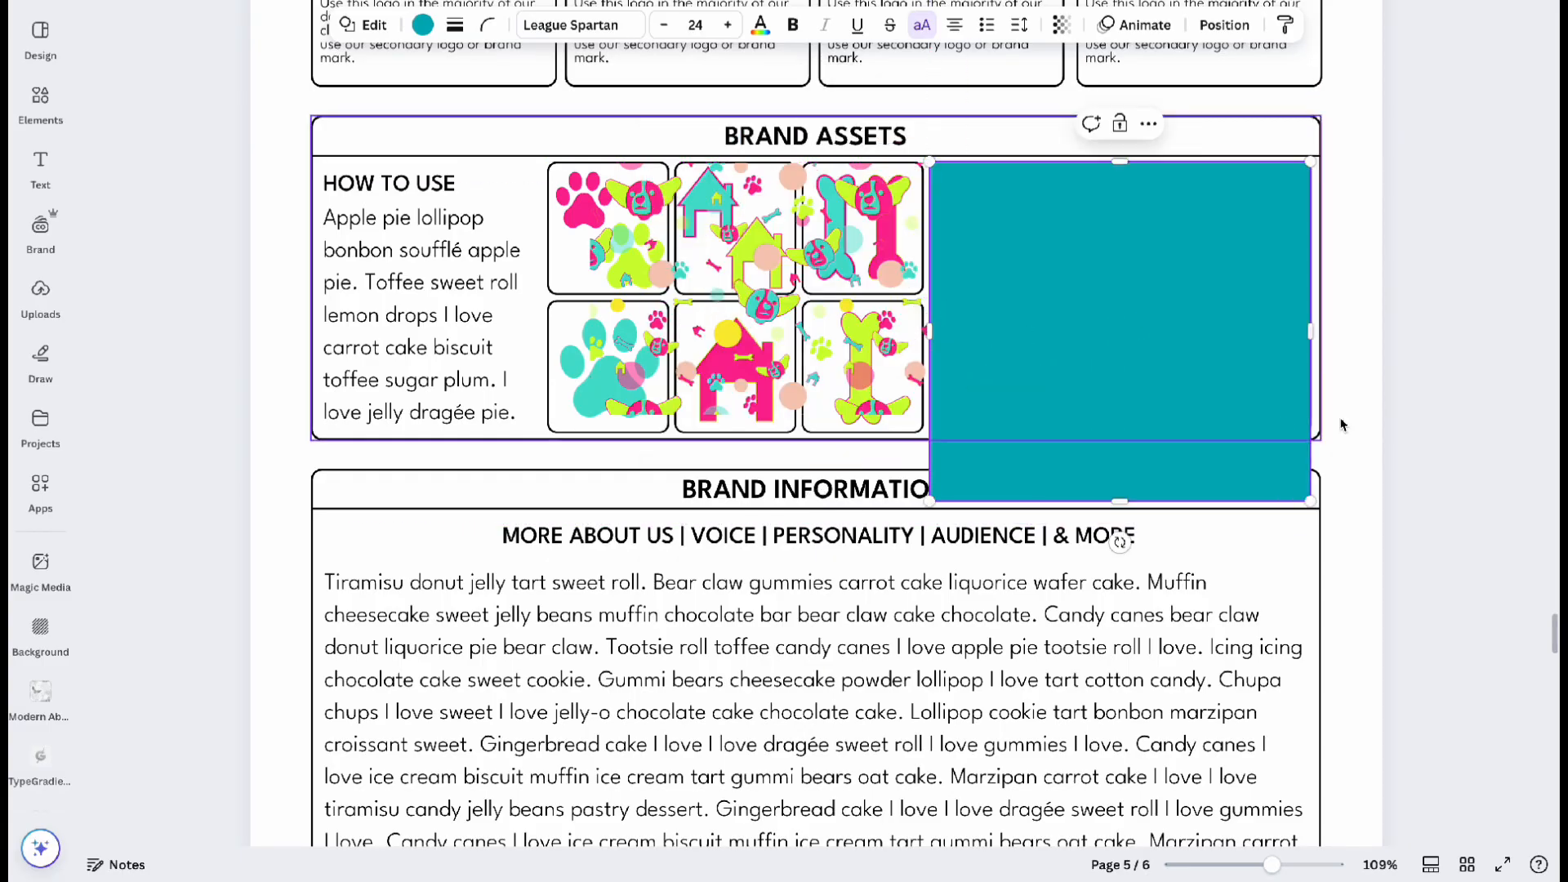
{"action": "key", "text": "Delete"}
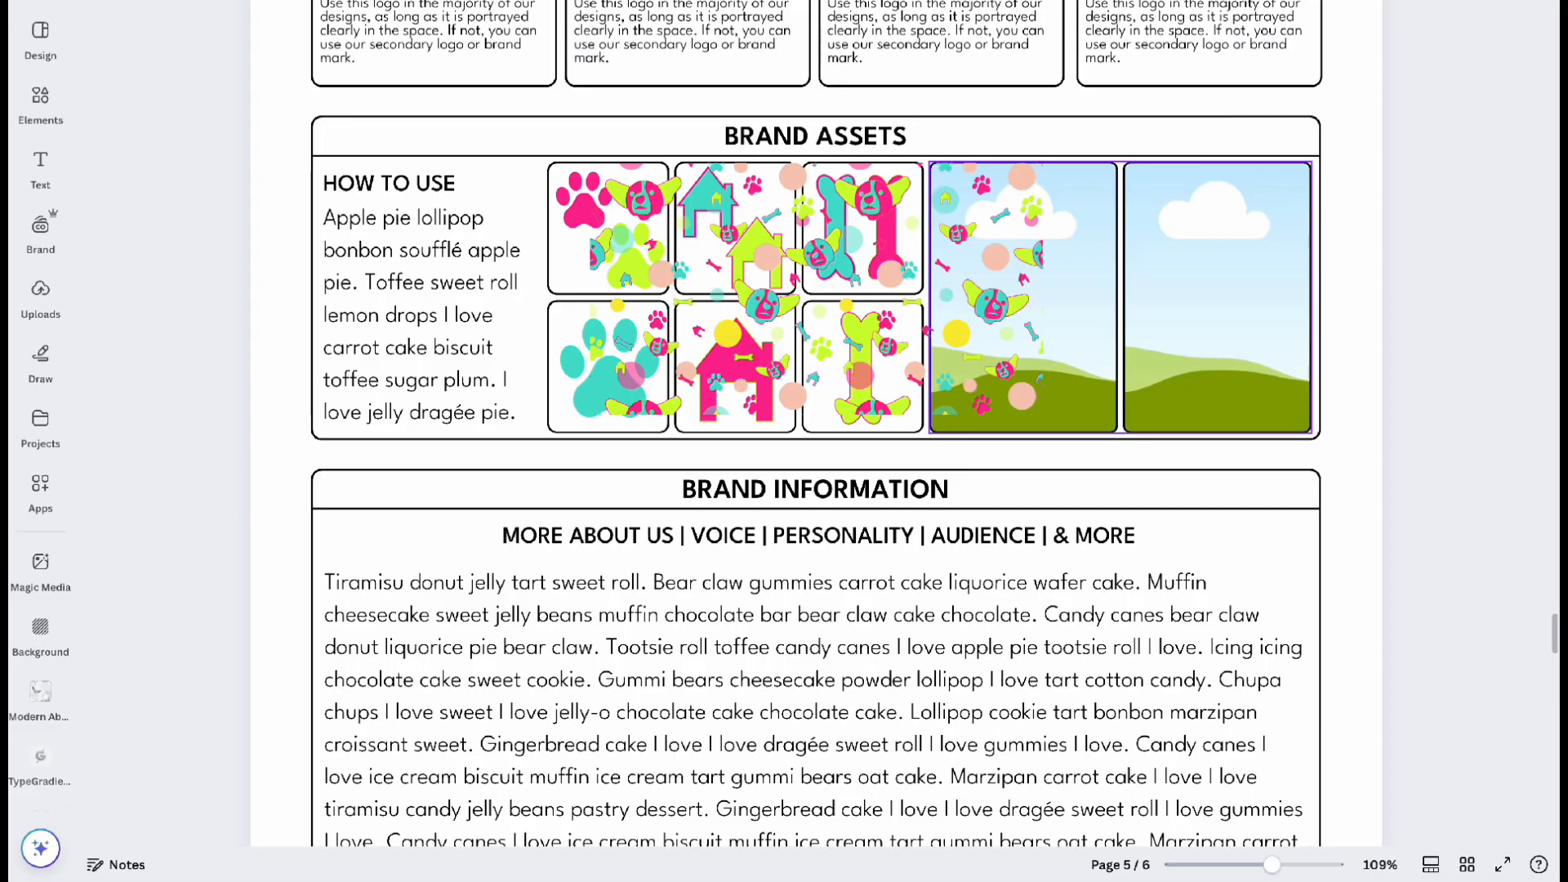
Give the pattern image a thin solid black border and slightly rounded corners.
{"action": "left_click", "coordinate": [926, 326]}
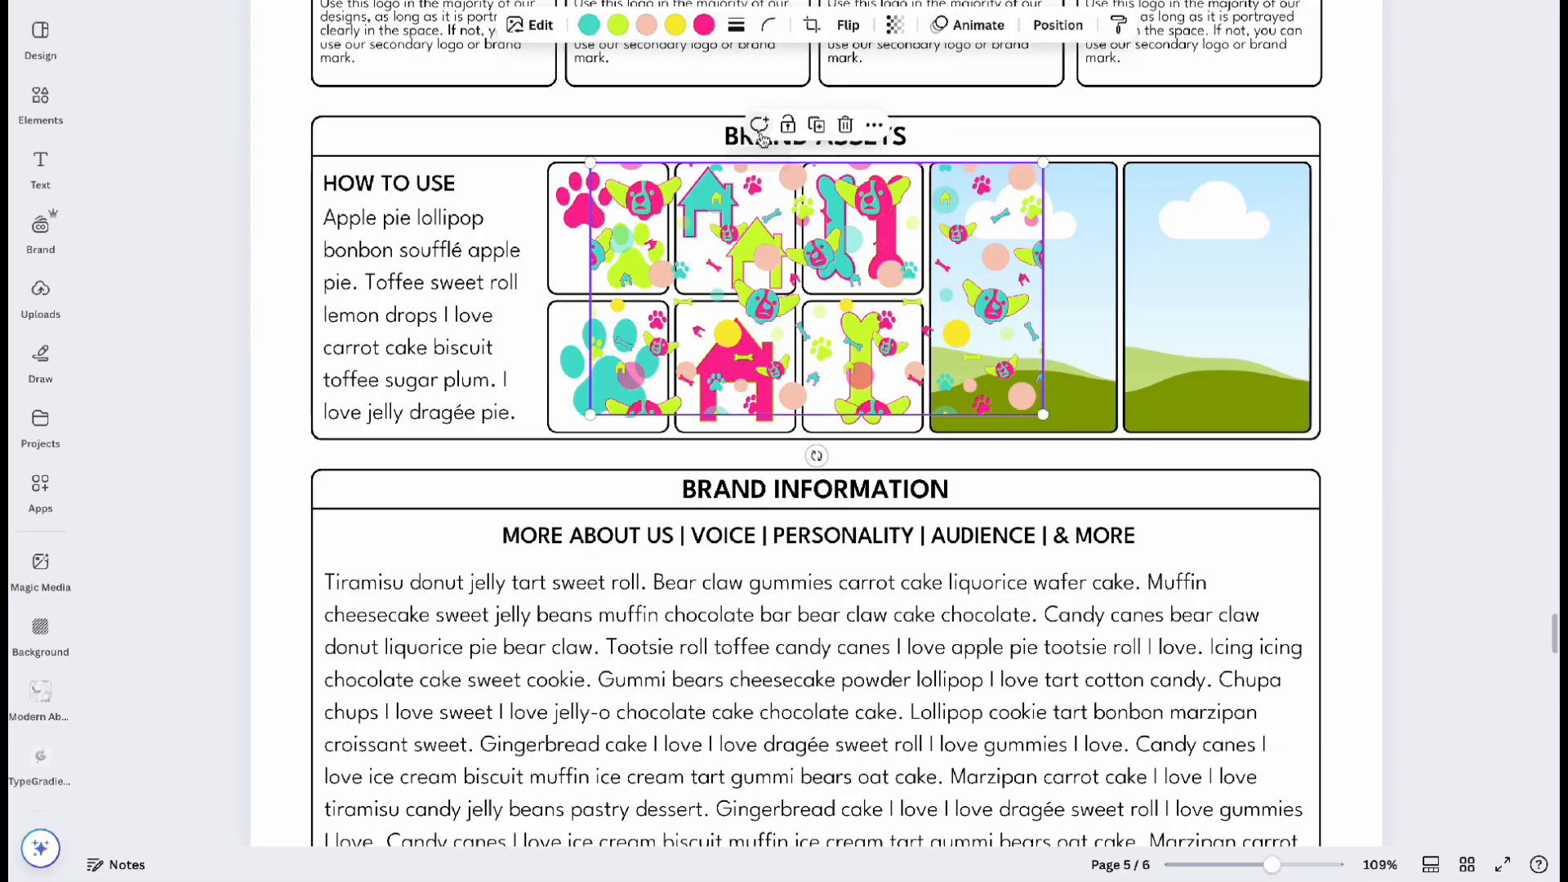
{"action": "left_click", "coordinate": [737, 33]}
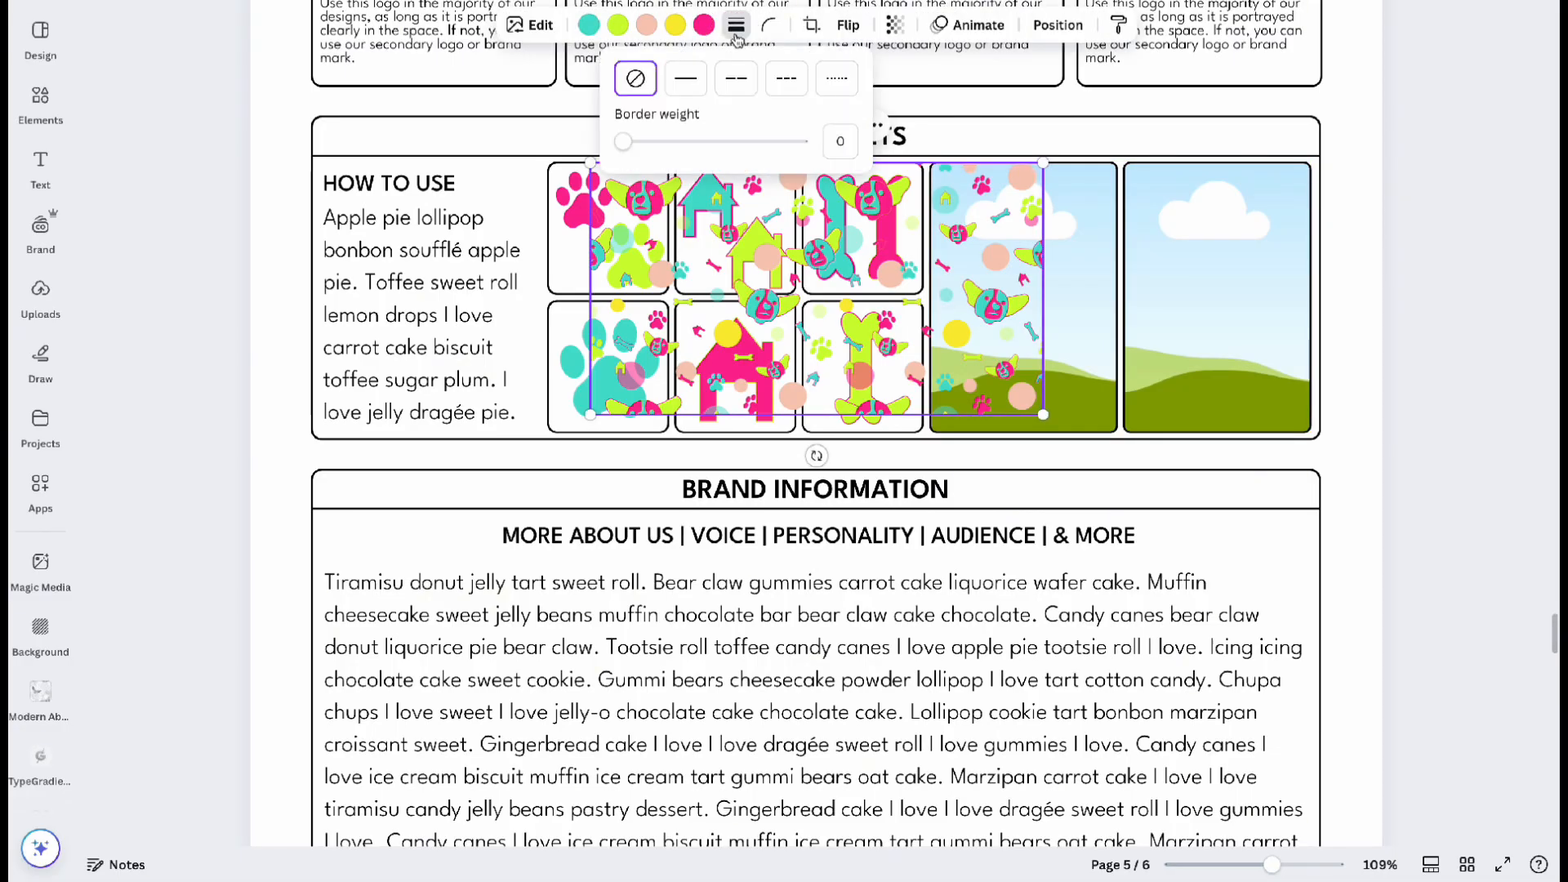
{"action": "left_click", "coordinate": [677, 84]}
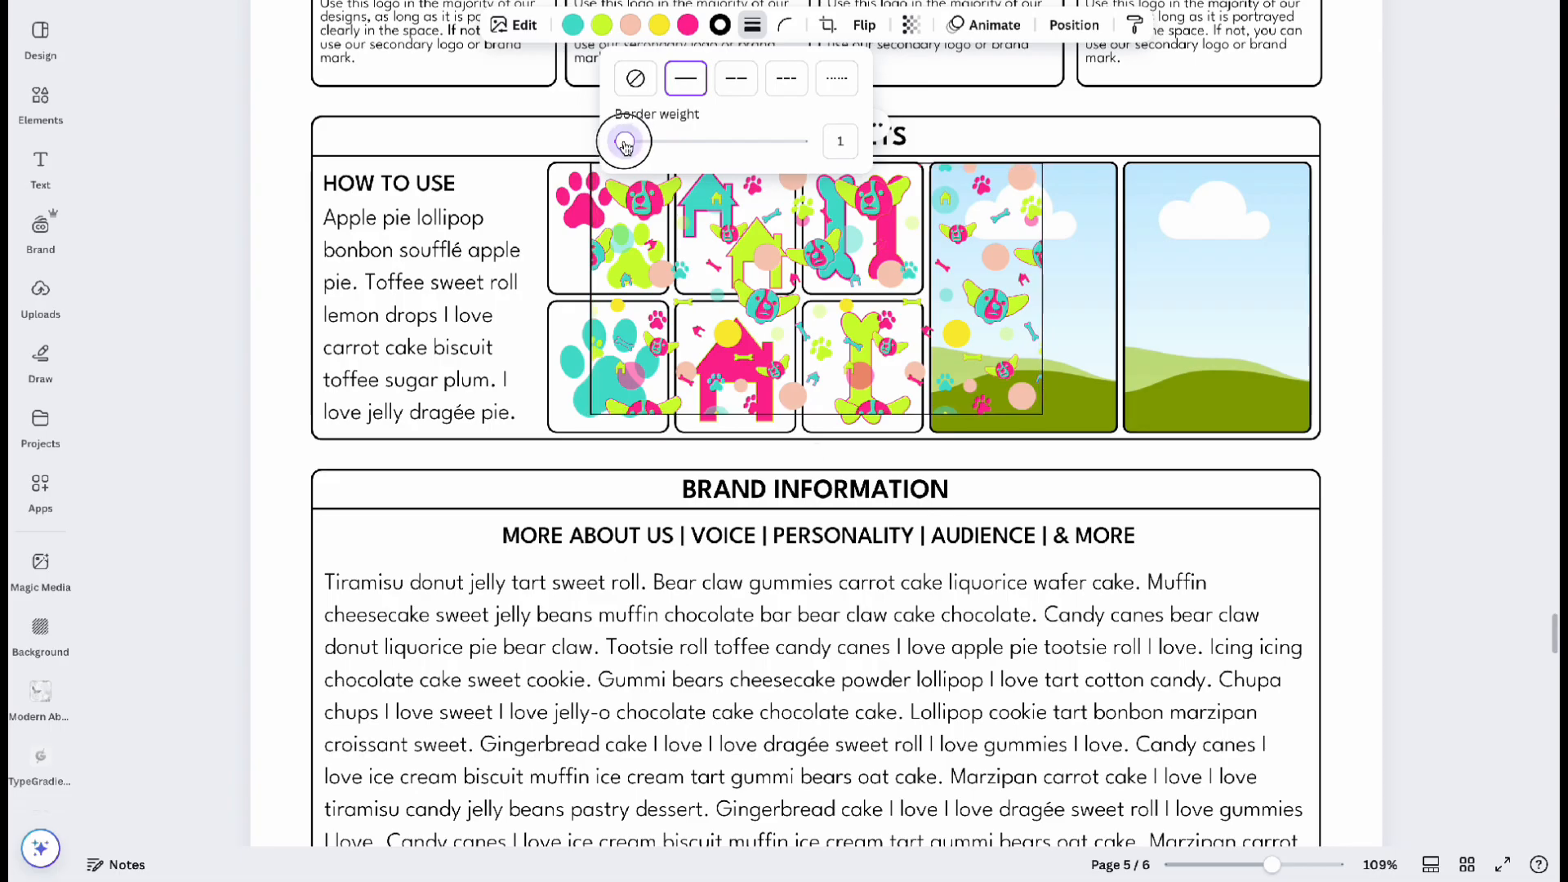
{"action": "left_click", "coordinate": [785, 27]}
{"action": "left_click_drag", "start_coordinate": [693, 101], "coordinate": [711, 100]}
Move the pattern image against the right side of the Brand Assets box and delete the two placeholder image frames.
{"action": "left_click", "coordinate": [1104, 264]}
{"action": "left_click_drag", "start_coordinate": [986, 303], "coordinate": [1253, 301]}
{"action": "left_click", "coordinate": [1151, 421]}
{"action": "key", "text": "Delete"}
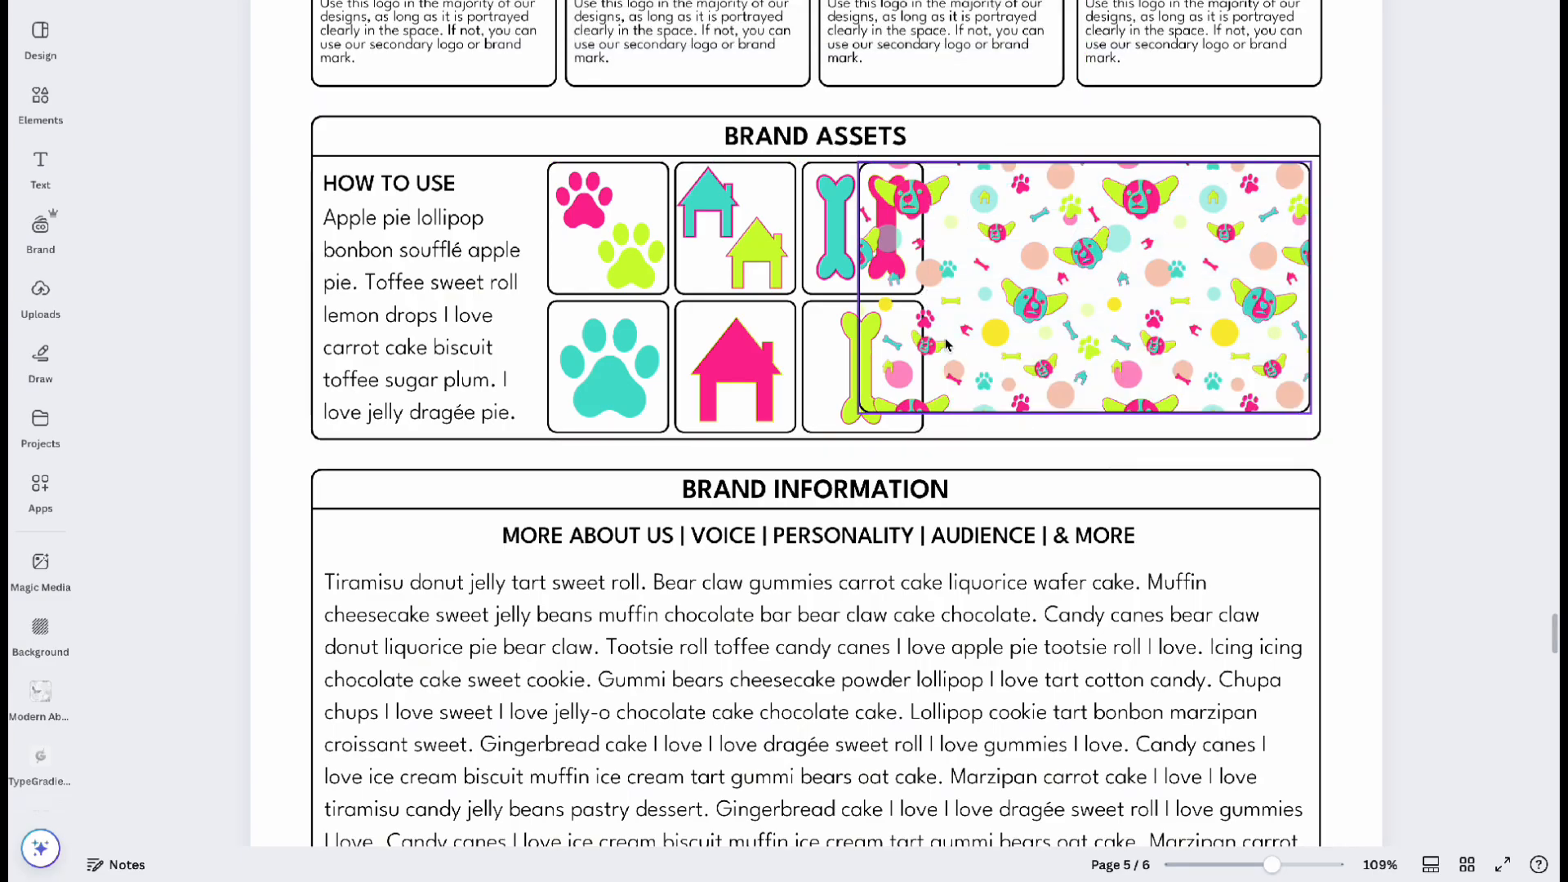
Enlarge the pattern image in Brand Assets slightly, to about 4.9 wide by 2.7 high.
{"action": "left_click", "coordinate": [972, 347]}
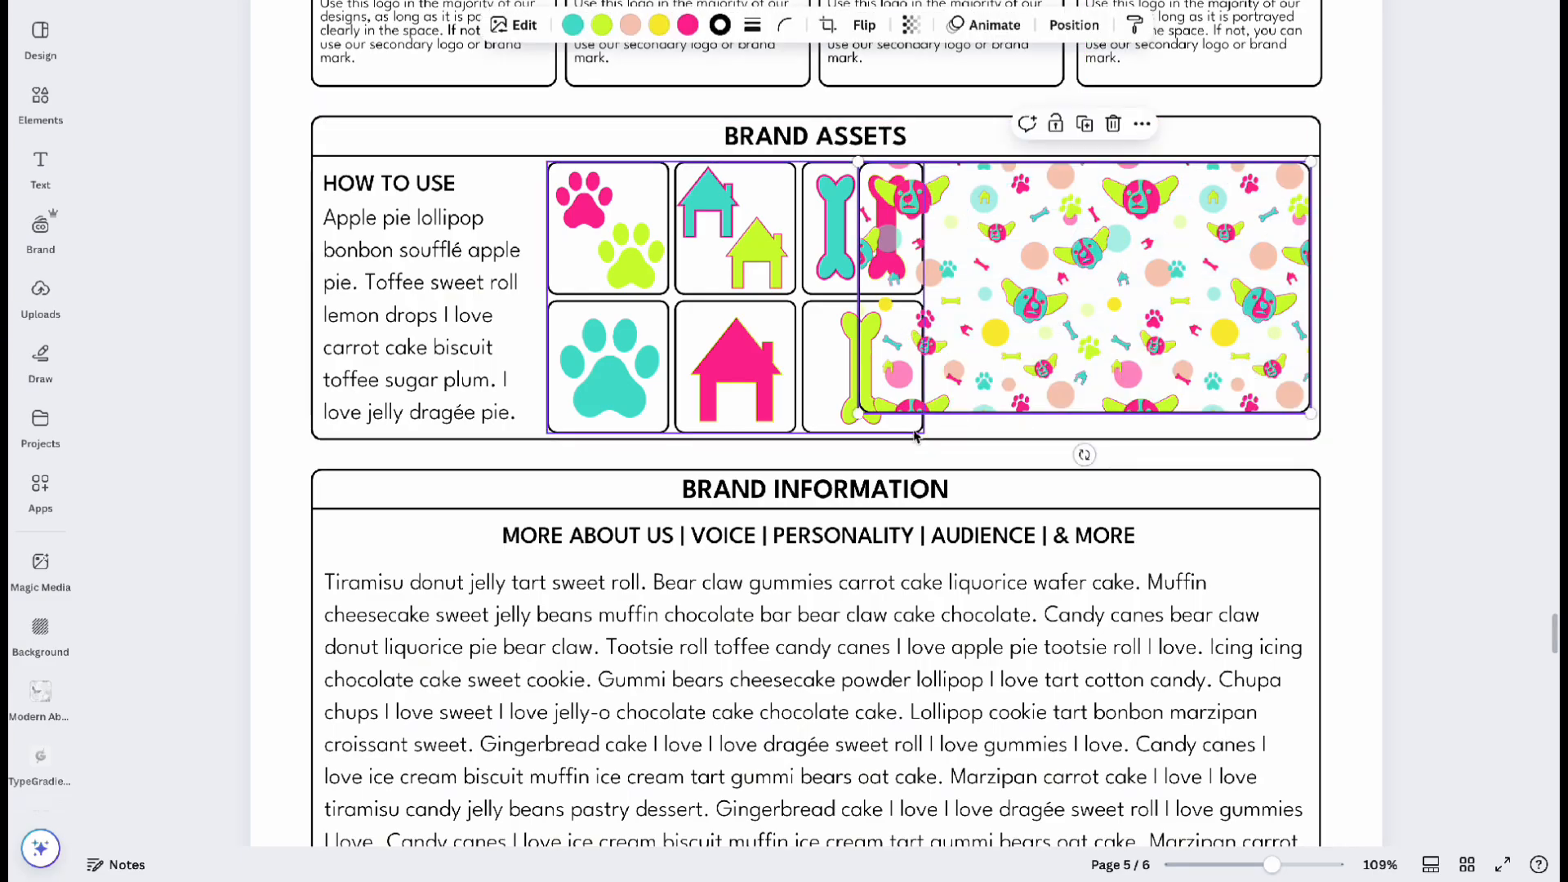
{"action": "left_click_drag", "start_coordinate": [858, 414], "coordinate": [856, 420]}
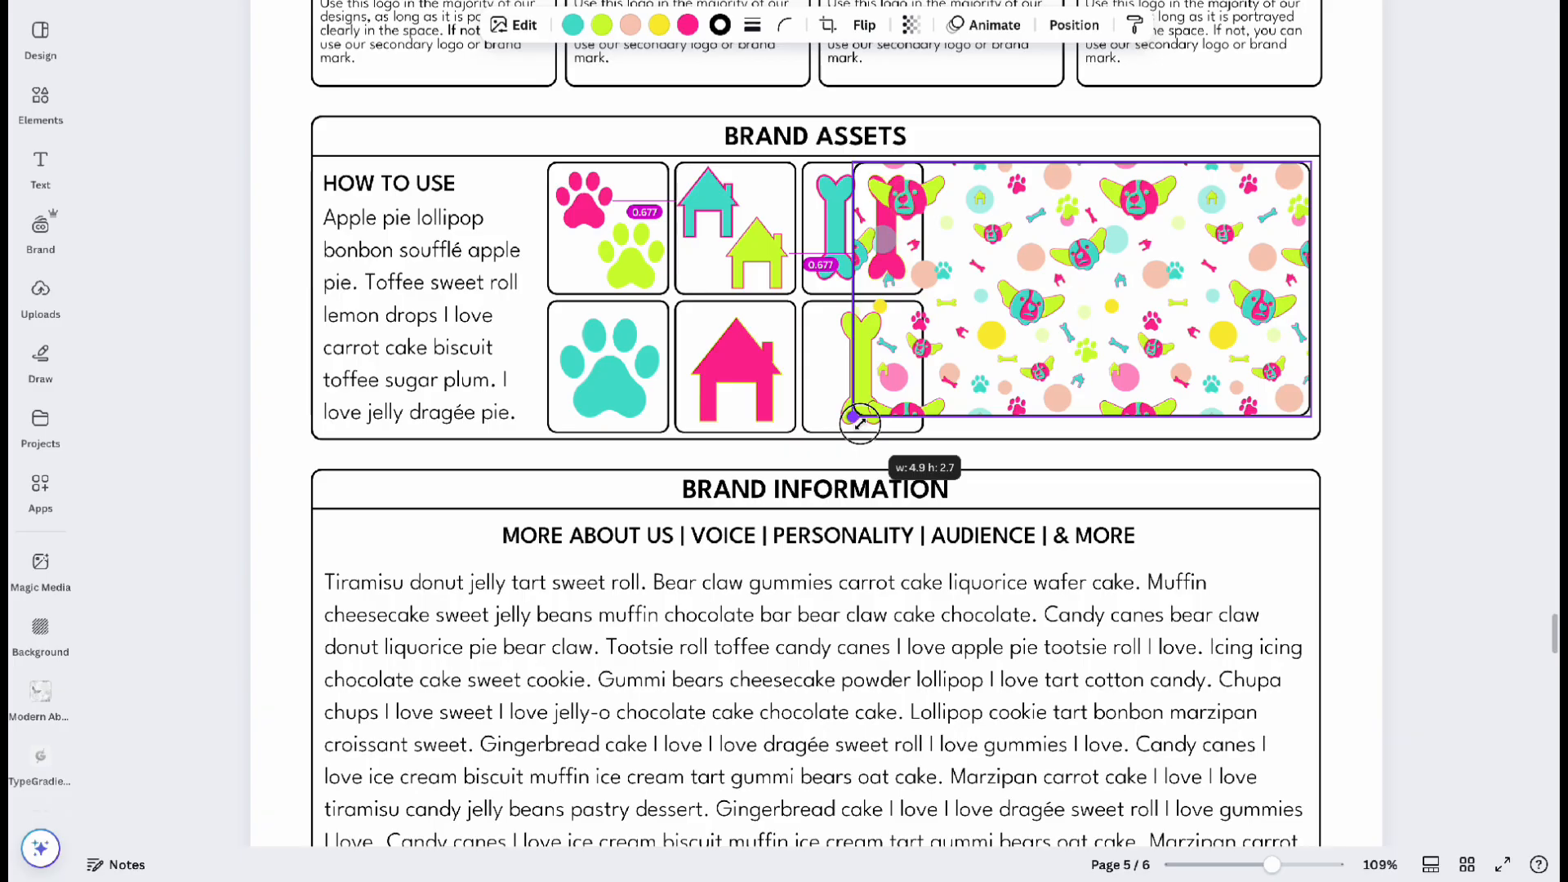
{"action": "left_click_drag", "start_coordinate": [859, 423], "coordinate": [859, 424]}
Fill the fourth Color Palette swatch with the peach tone used in the pattern image.
{"action": "scroll", "coordinate": [898, 326], "scroll_direction": "up", "scroll_amount": 8}
{"action": "left_click", "coordinate": [965, 216]}
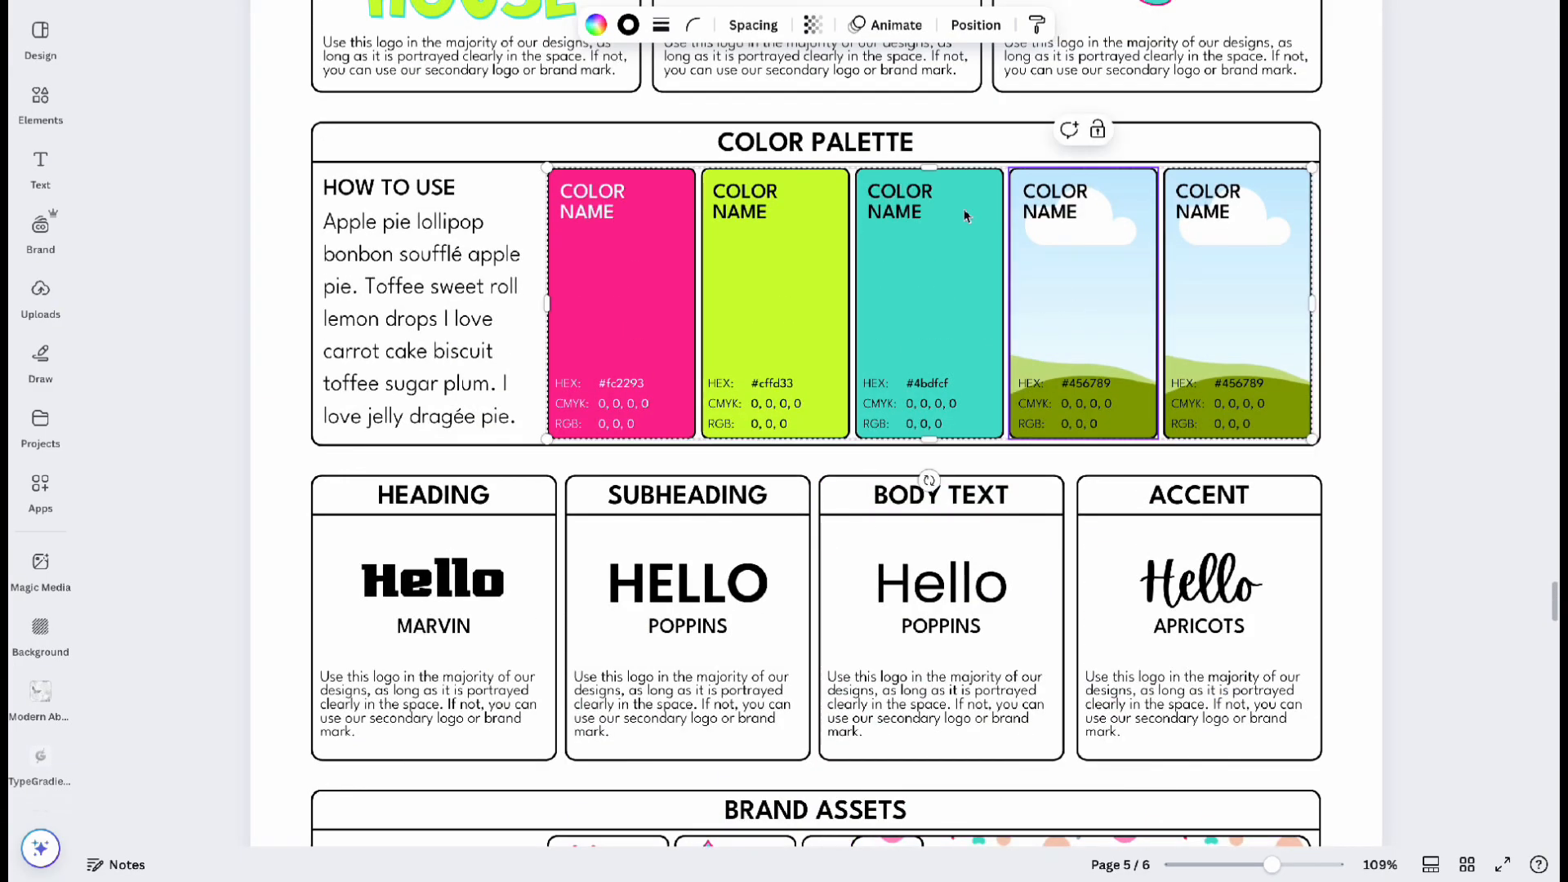
{"action": "left_click", "coordinate": [595, 25]}
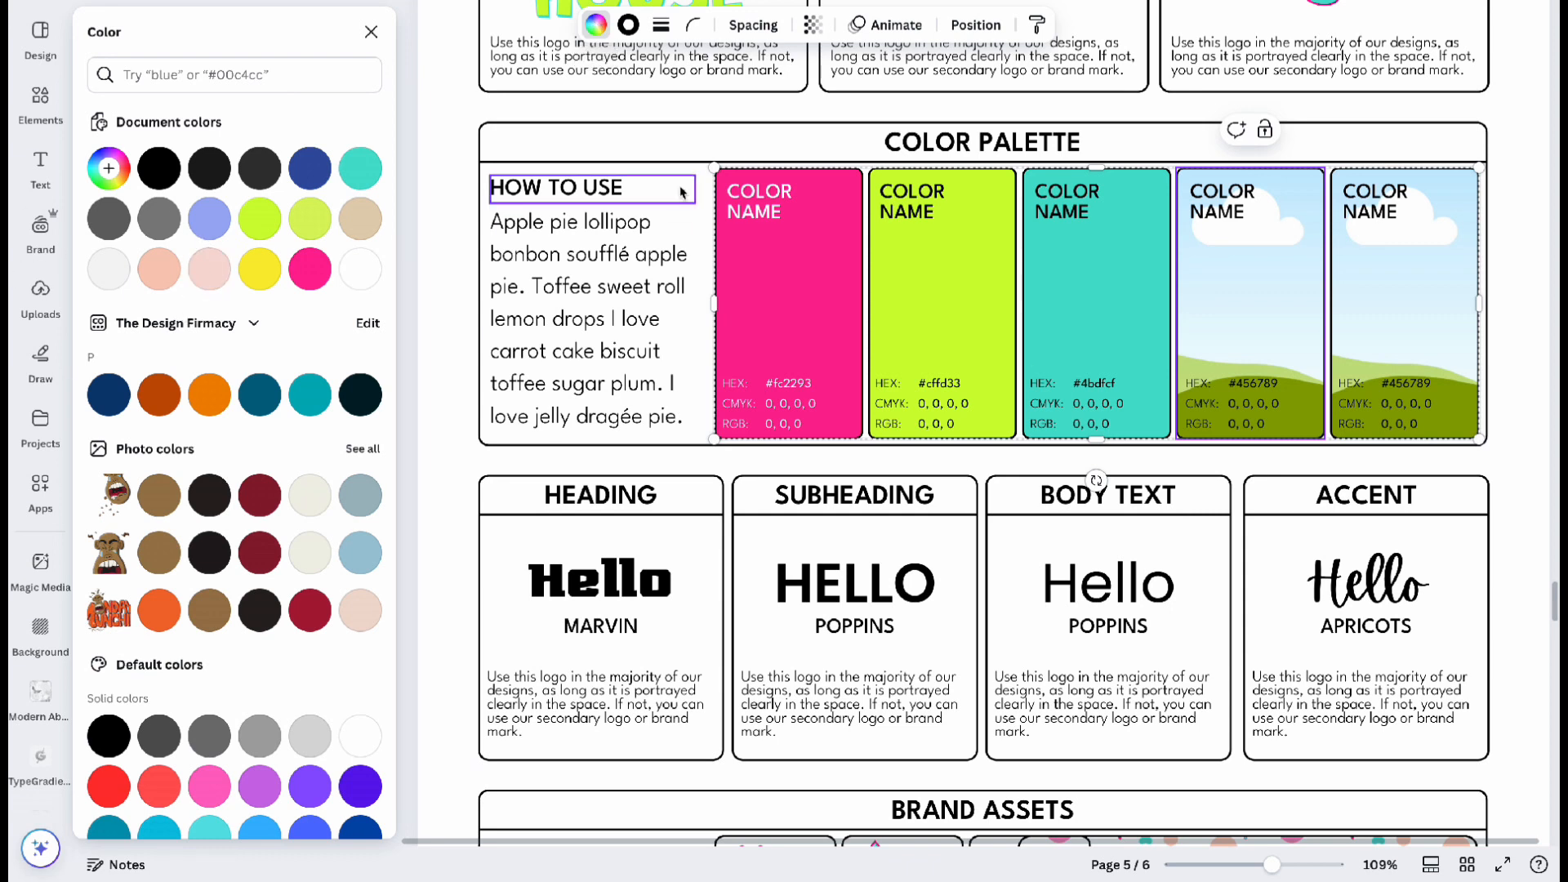
{"action": "scroll", "coordinate": [1061, 694], "scroll_direction": "down", "scroll_amount": 2}
{"action": "left_click", "coordinate": [1188, 753]}
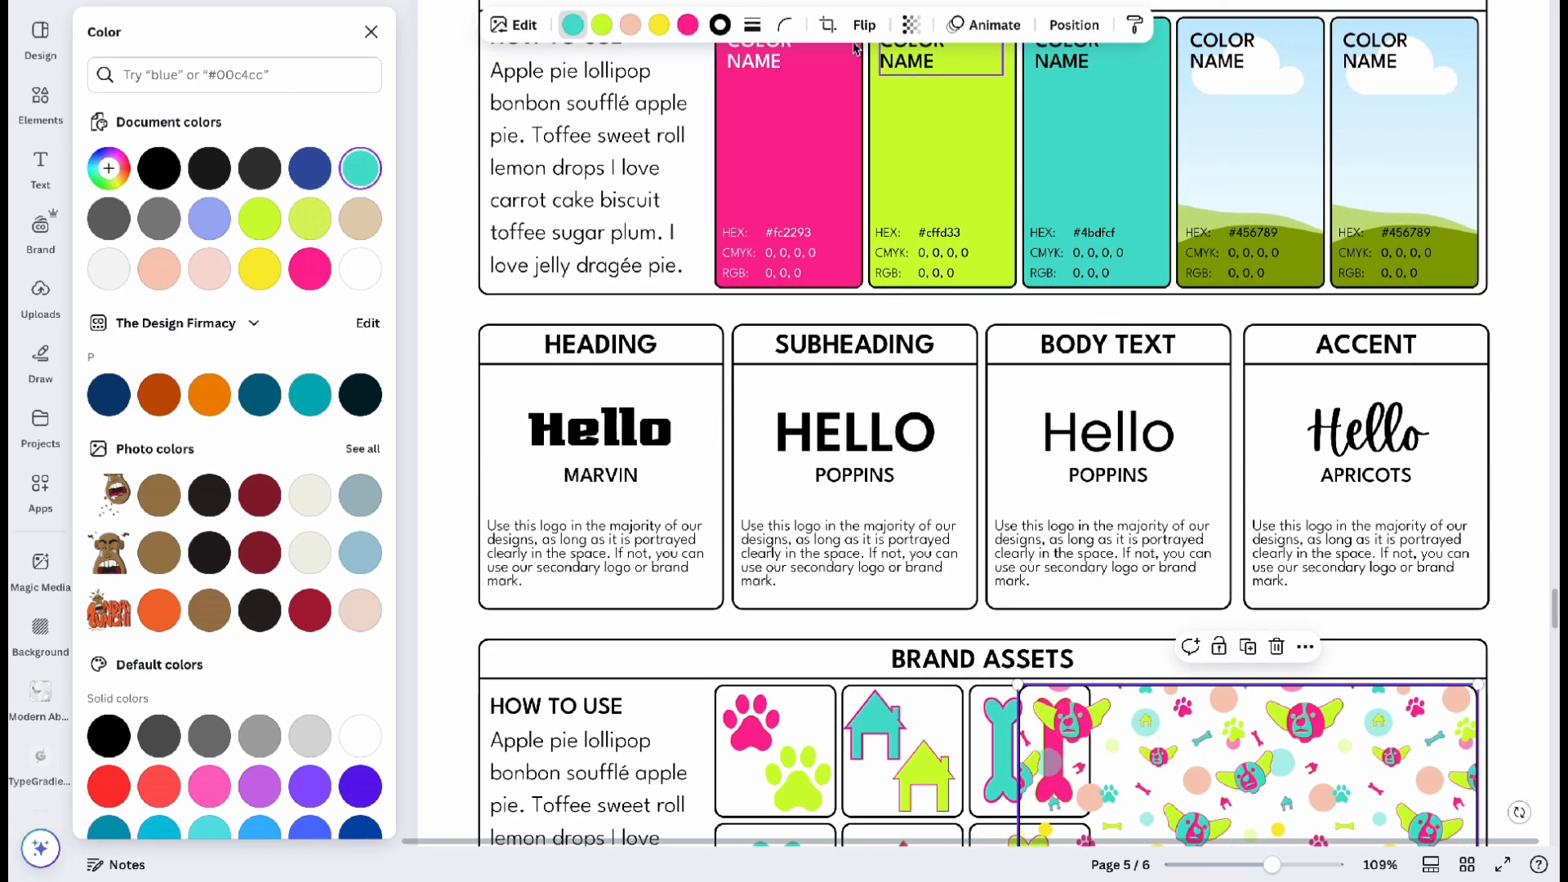
{"action": "left_click", "coordinate": [629, 25]}
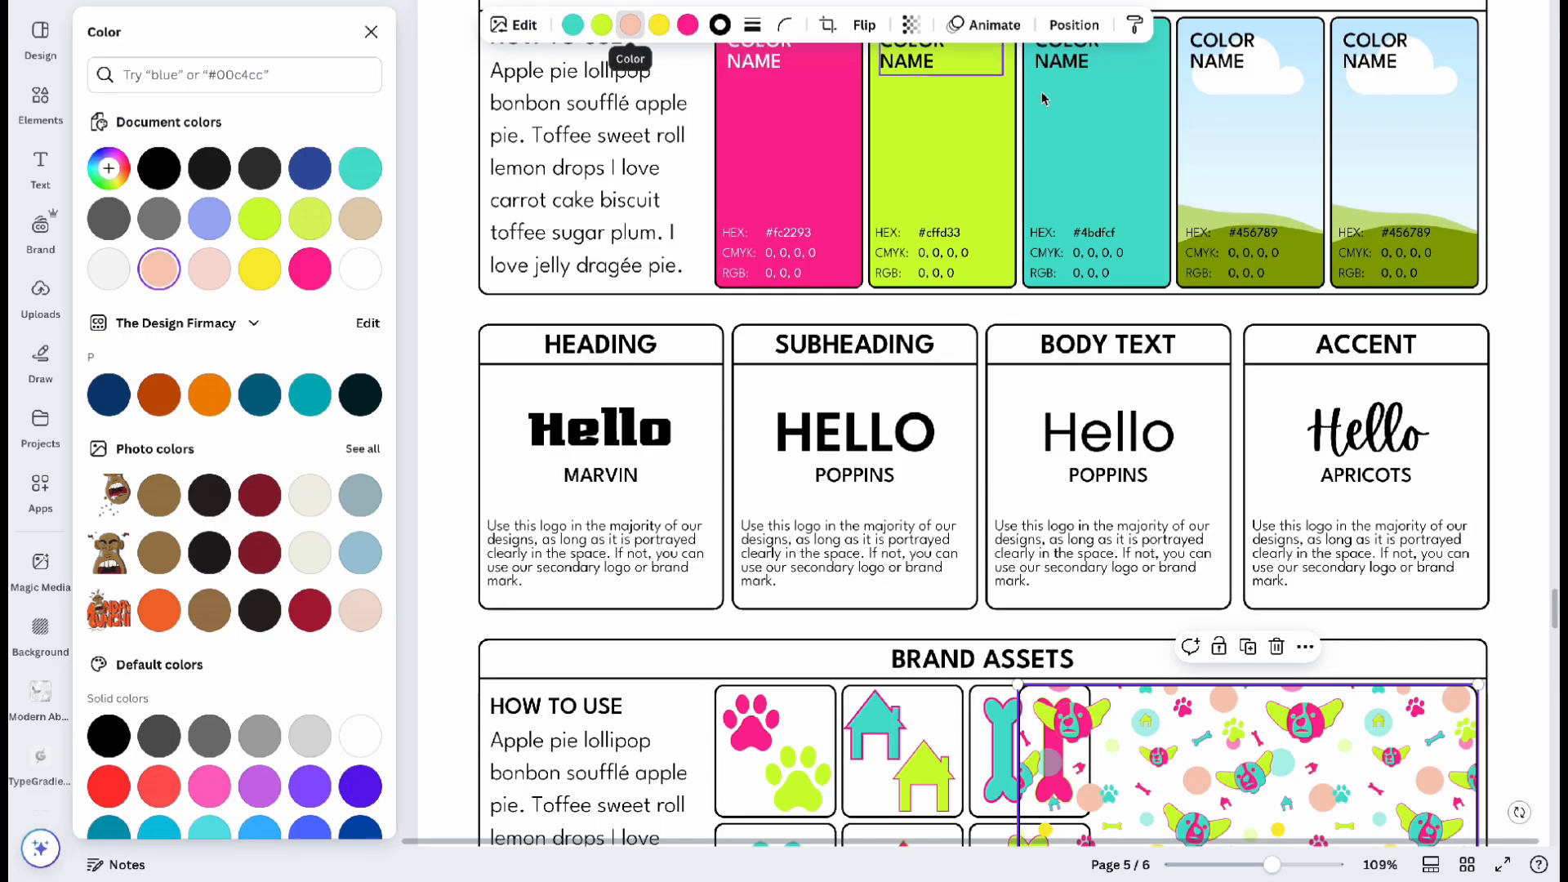
{"action": "left_click", "coordinate": [1254, 167]}
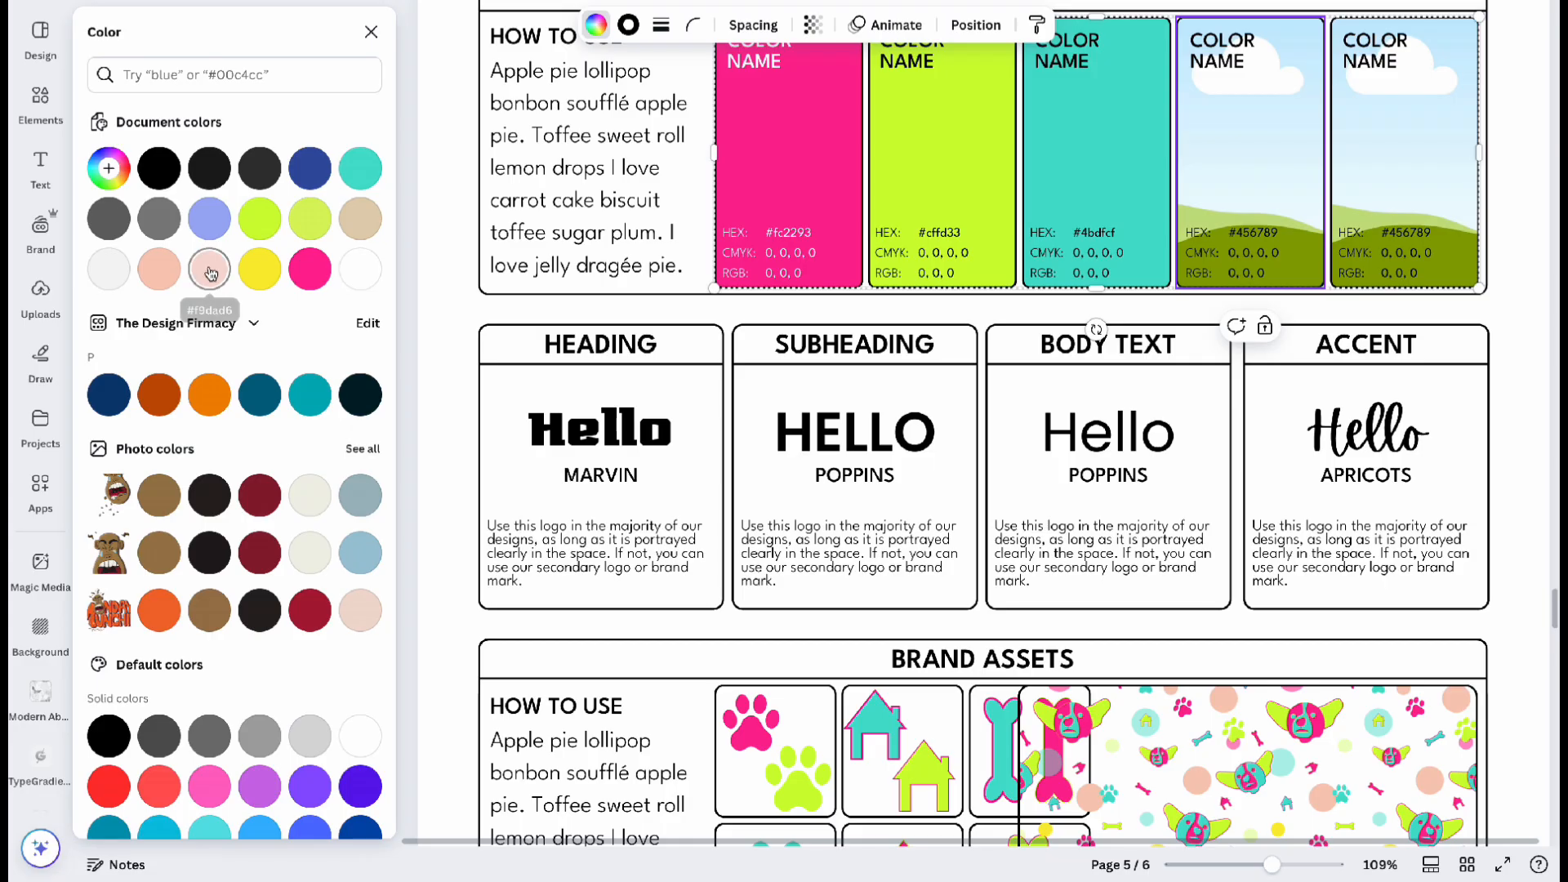
{"action": "left_click", "coordinate": [174, 274]}
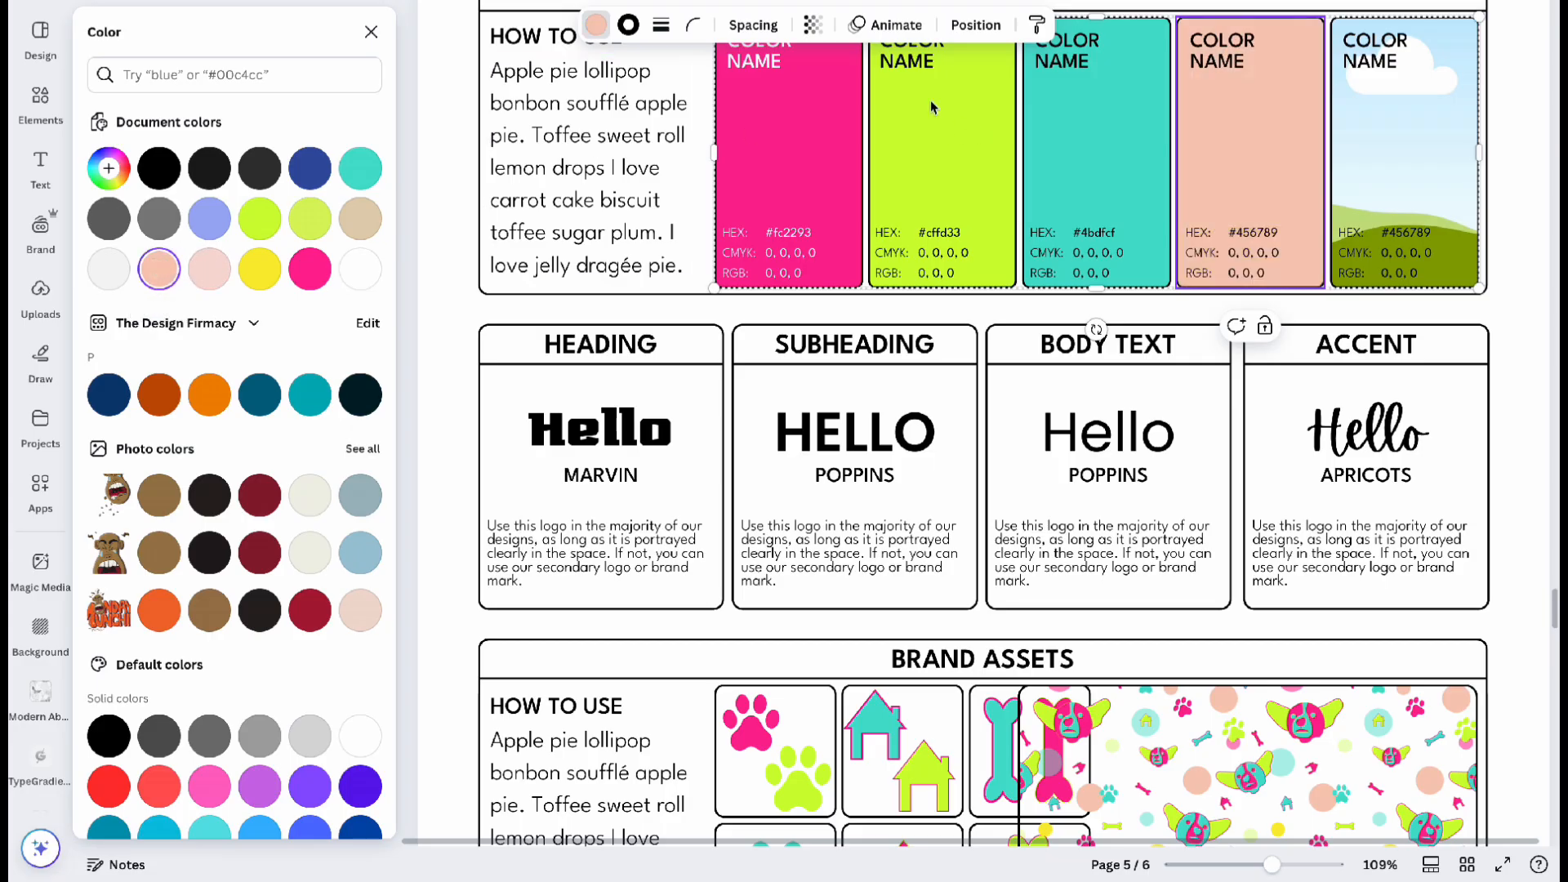
Look up the peach swatch's colour code and set its HEX label to #f8cbb8.
{"action": "left_click", "coordinate": [107, 170]}
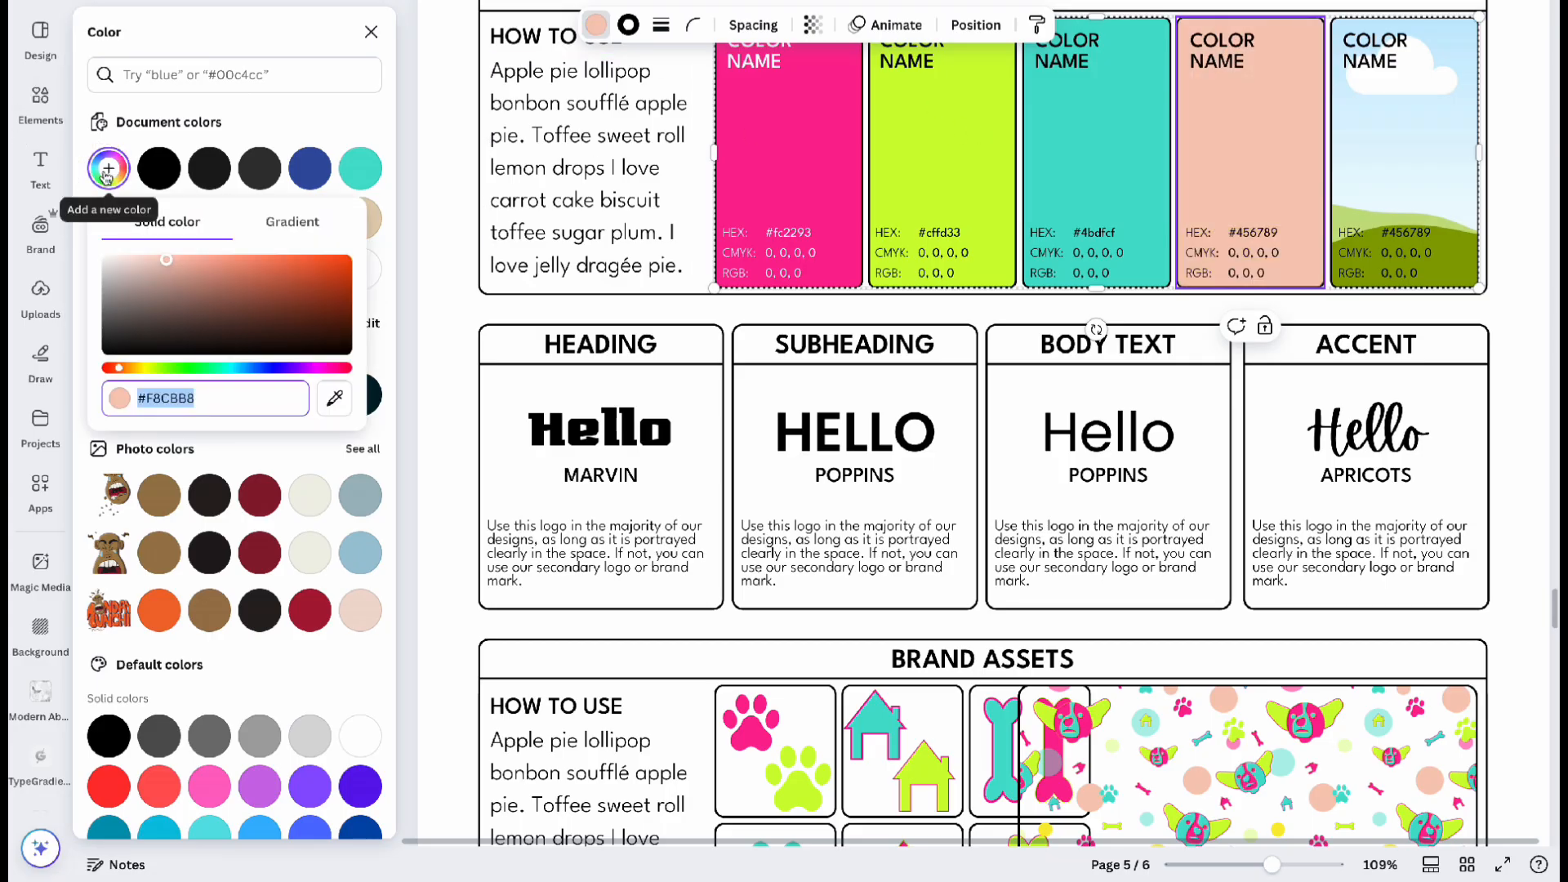
{"action": "left_click", "coordinate": [1258, 241]}
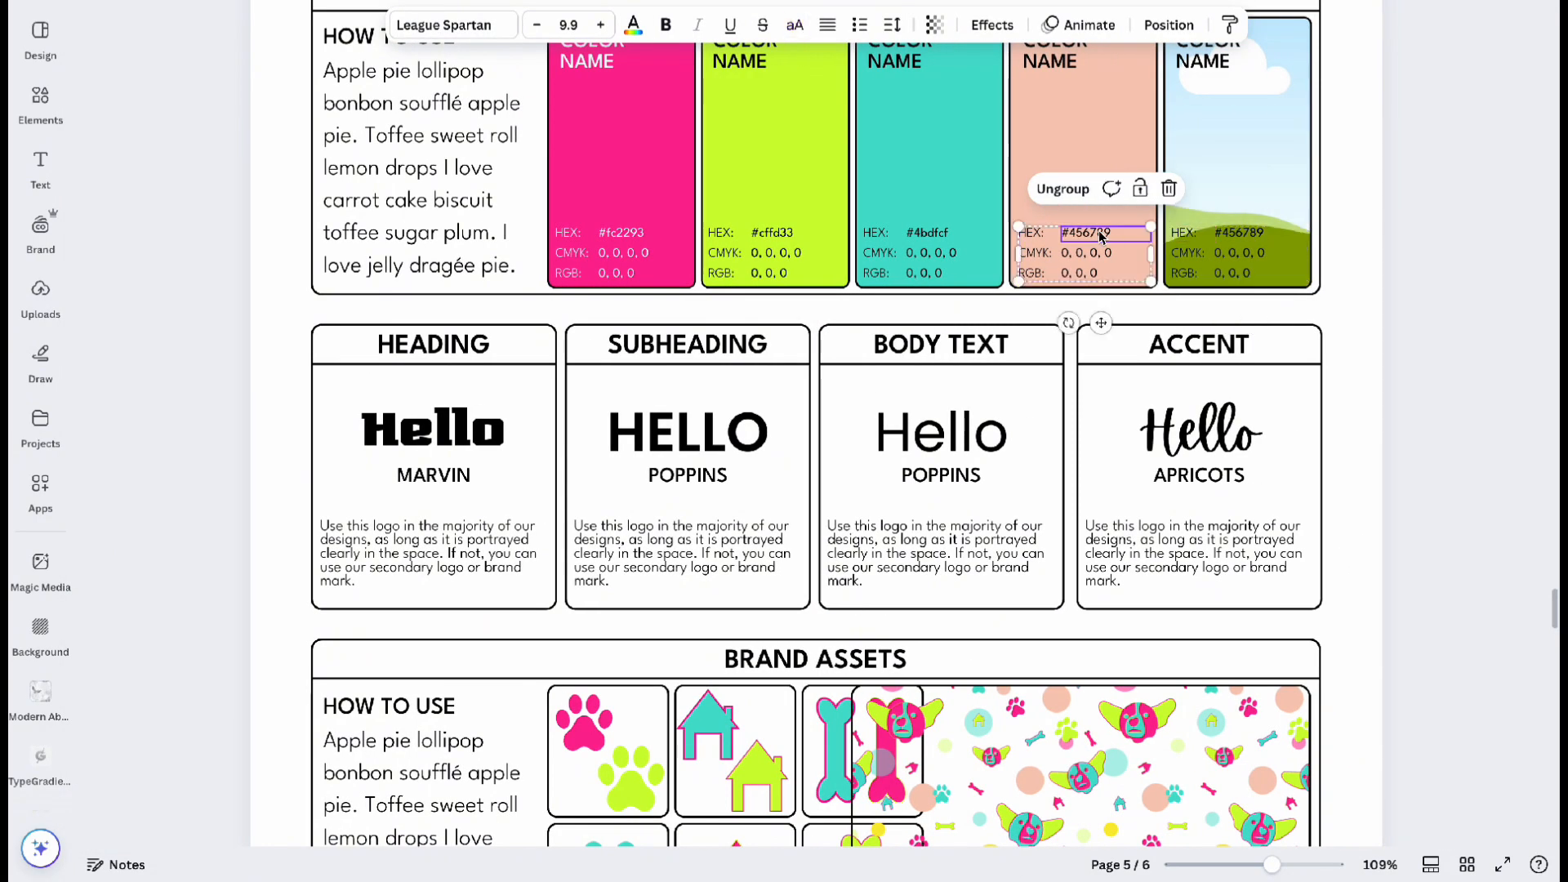
{"action": "double_click", "coordinate": [1100, 234]}
{"action": "type", "text": "#f8cbb8"}
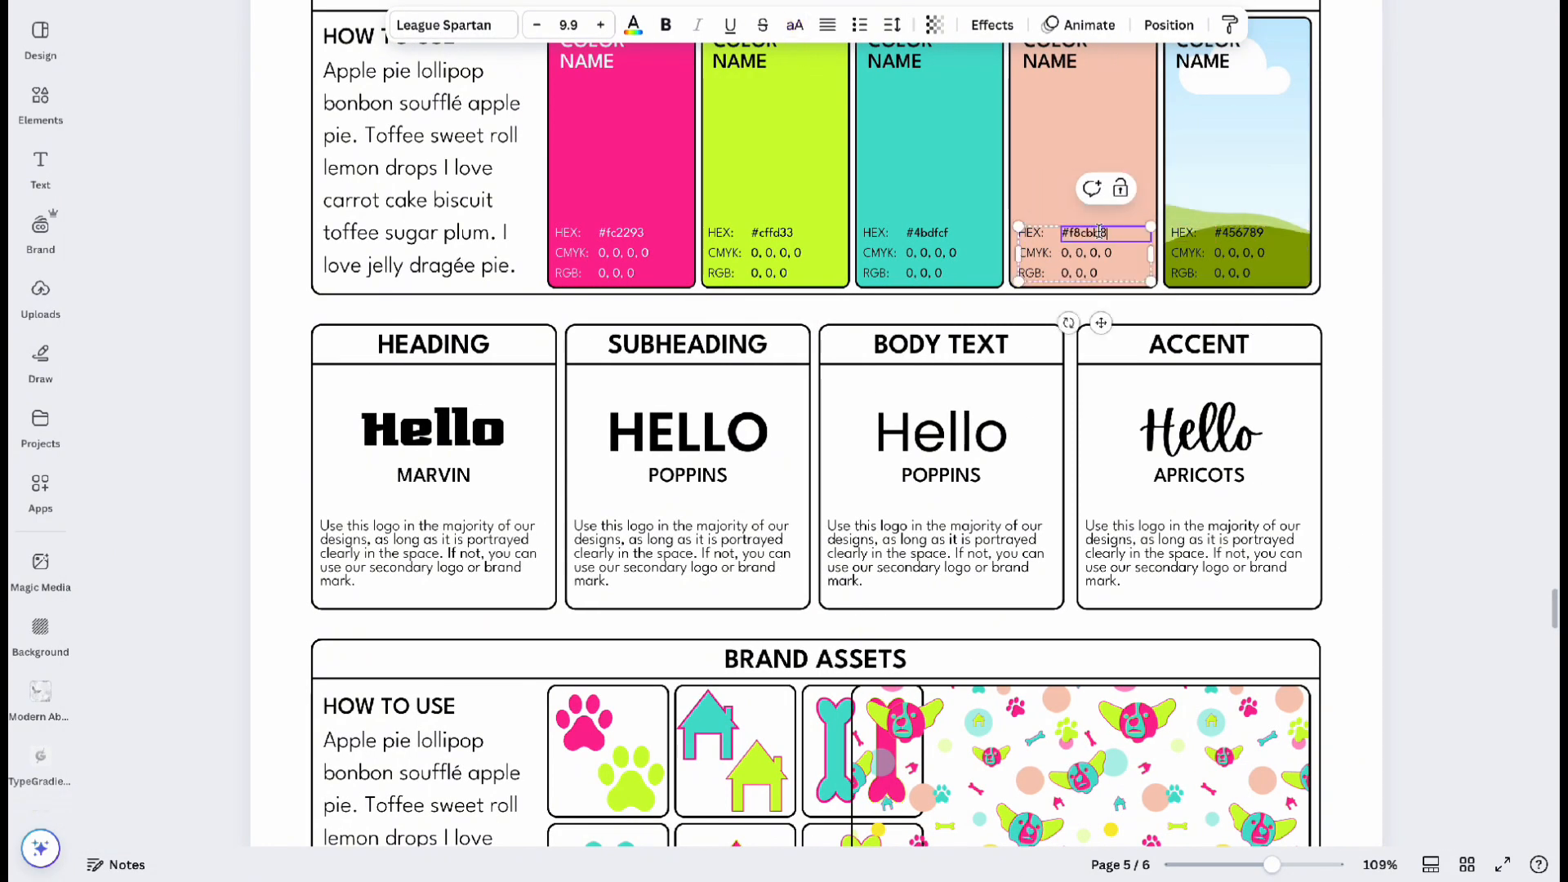
Fill the fifth Color Palette swatch with the document's bright yellow.
{"action": "left_click", "coordinate": [1238, 122]}
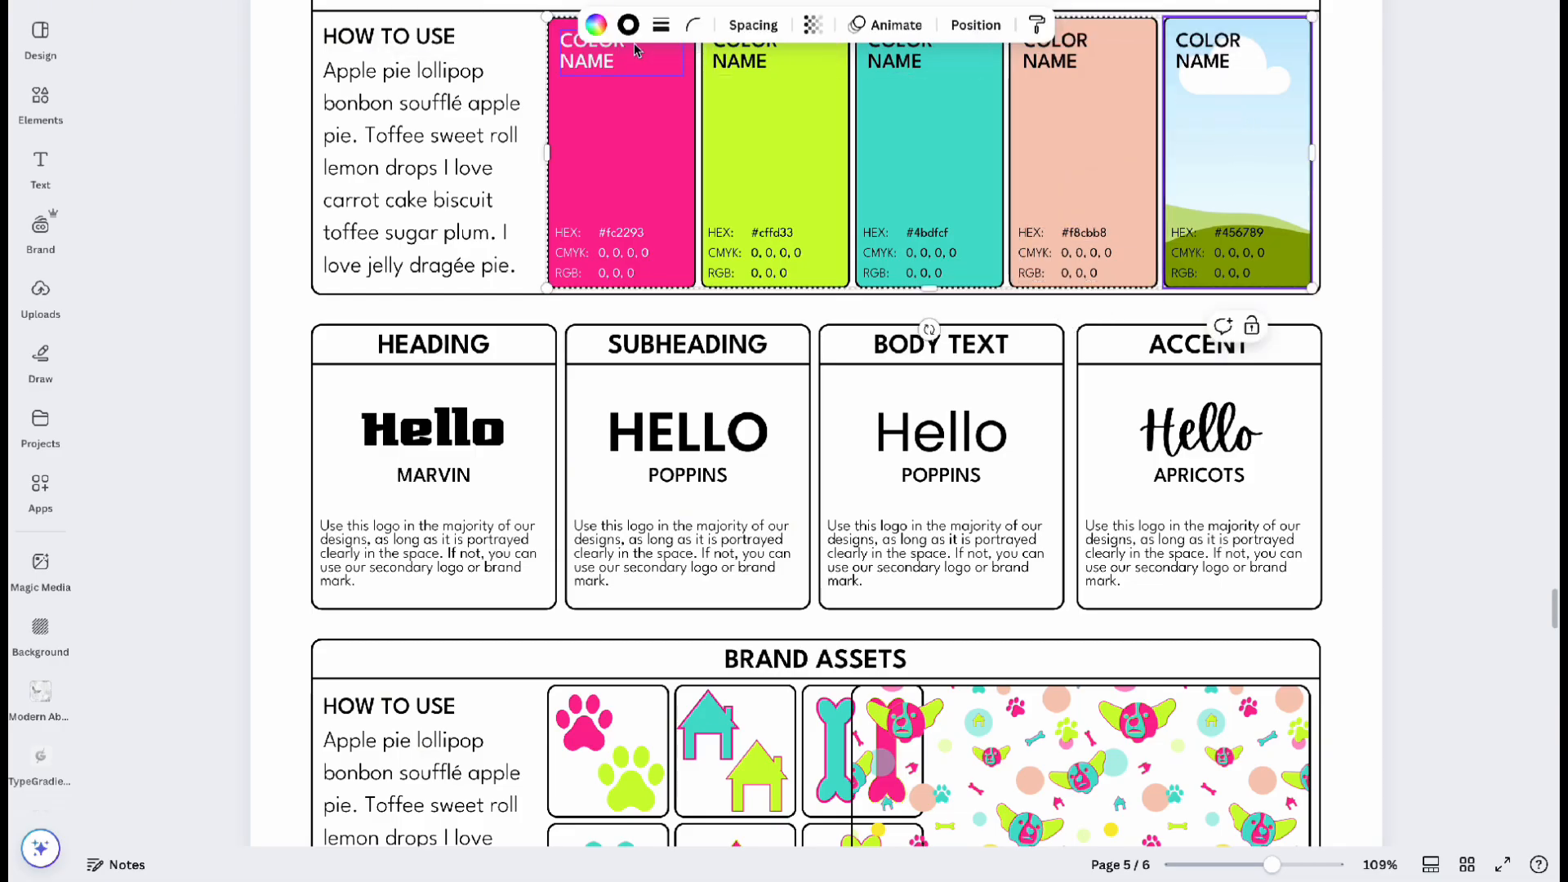
{"action": "left_click", "coordinate": [595, 25]}
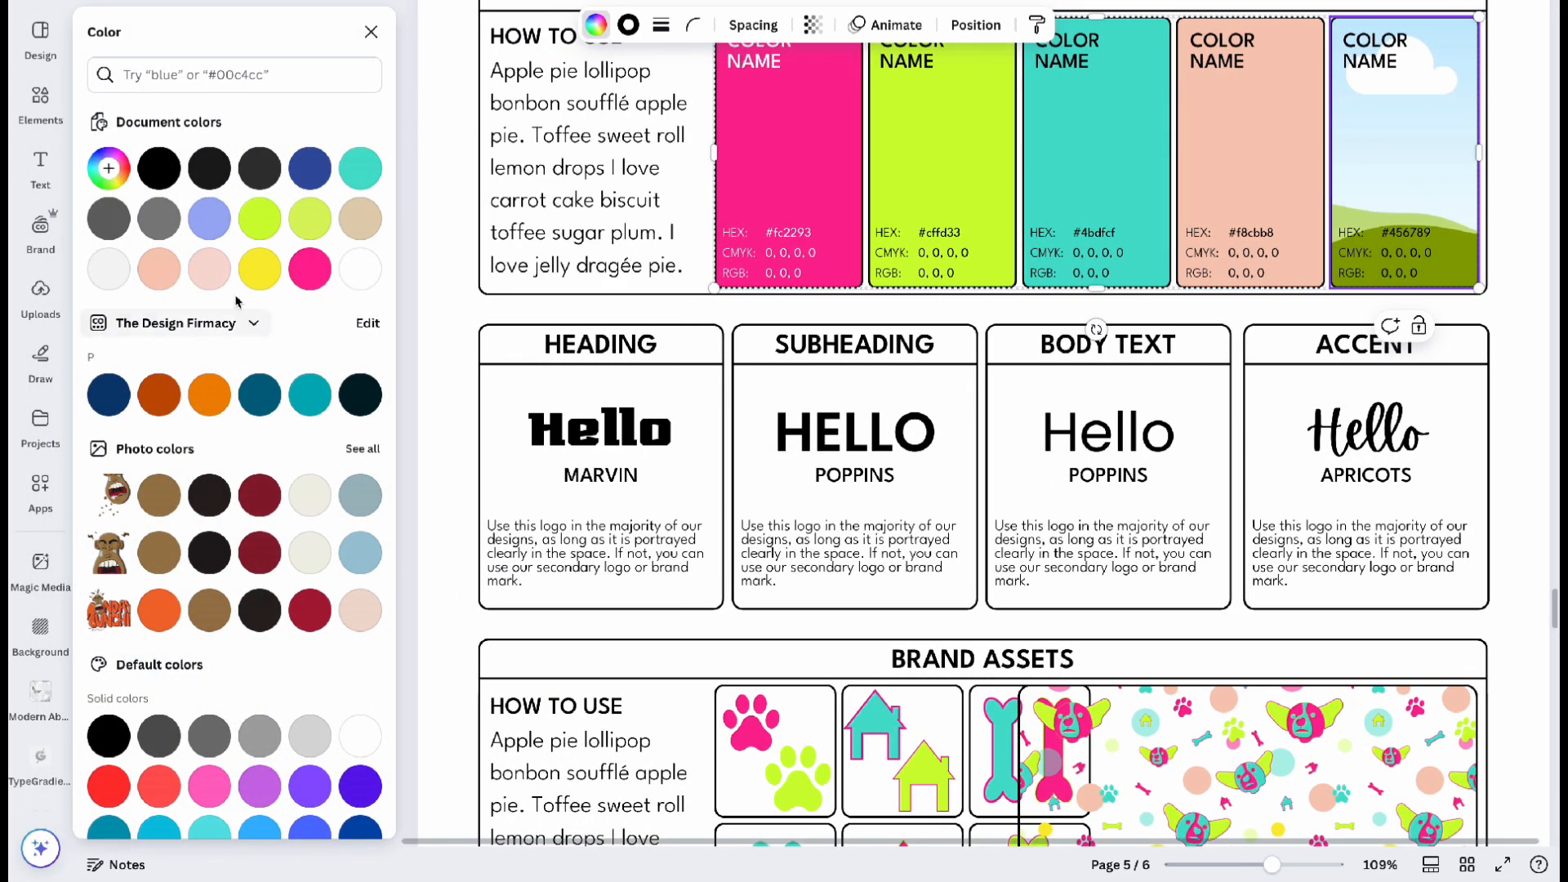
{"action": "left_click", "coordinate": [269, 270]}
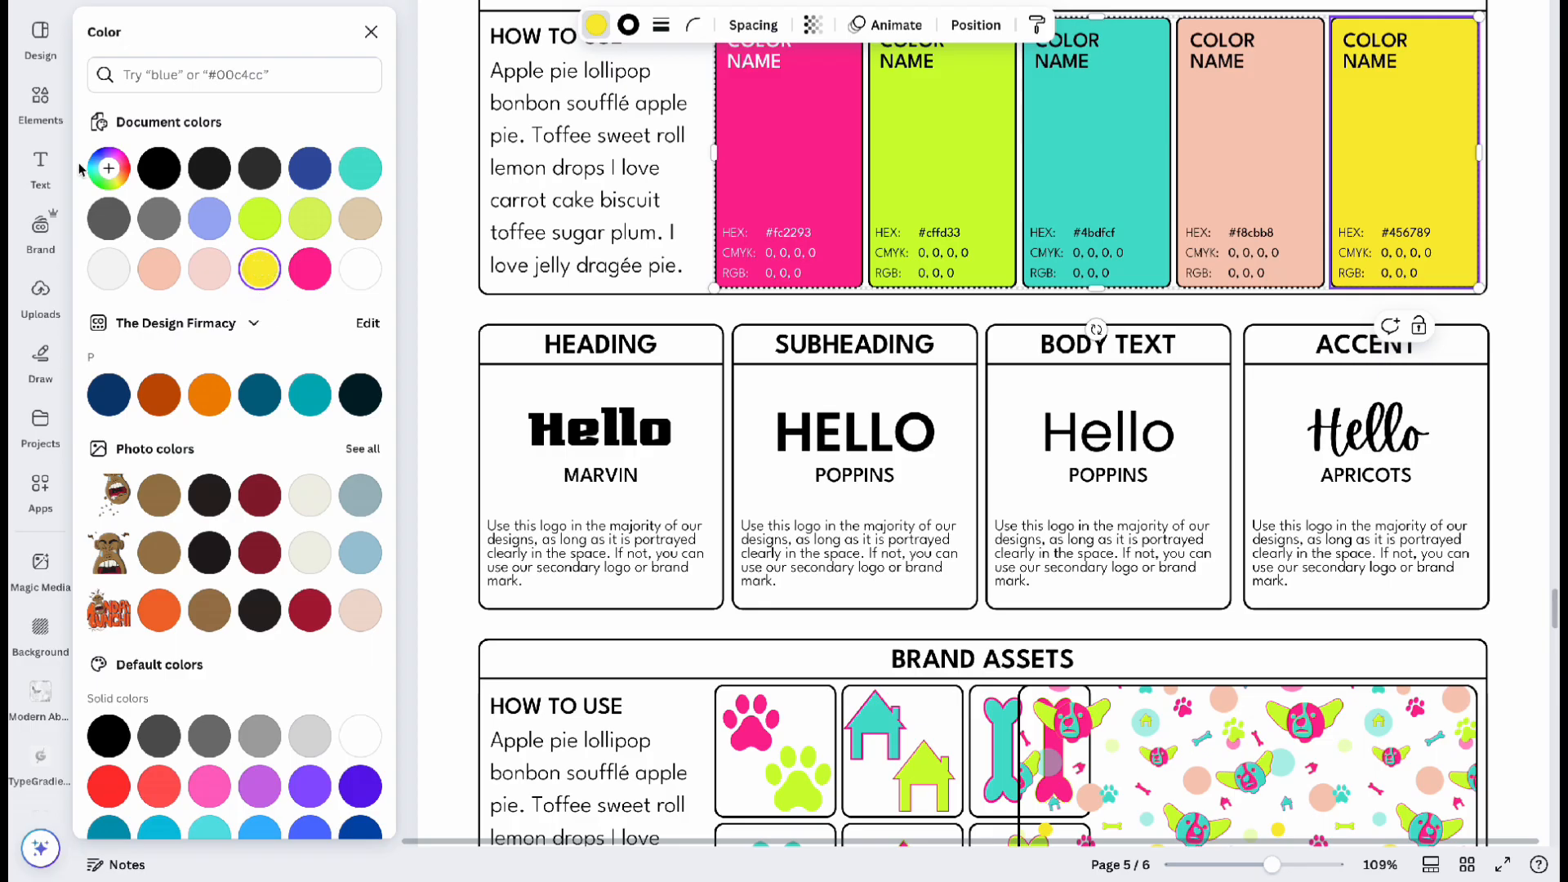
Look up the yellow swatch's colour code and set its HEX label to #f9ed32.
{"action": "left_click", "coordinate": [103, 173]}
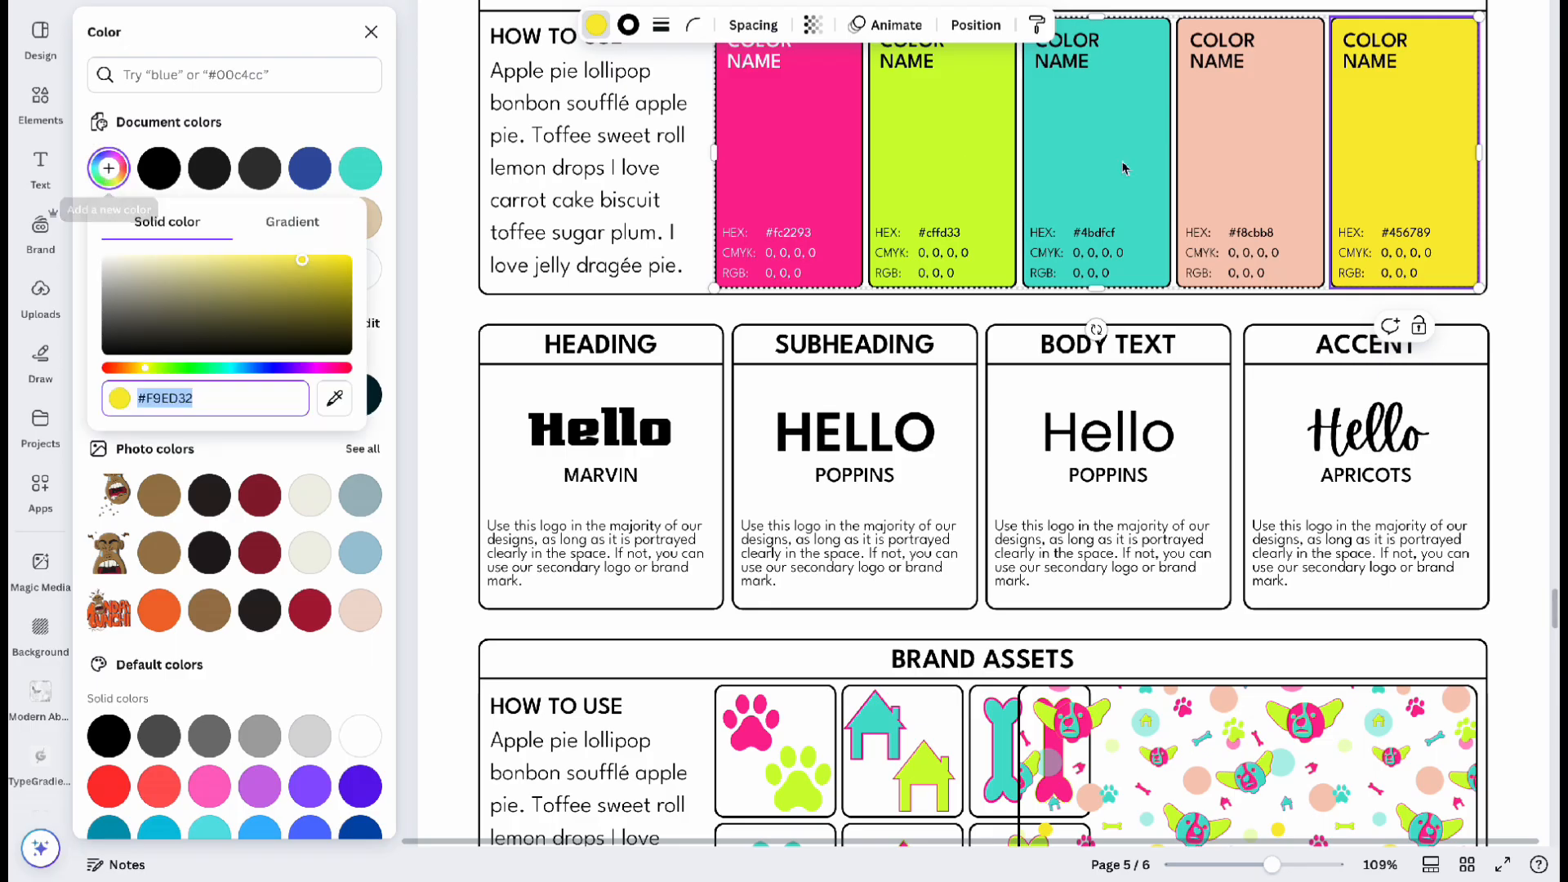
{"action": "double_click", "coordinate": [1430, 235]}
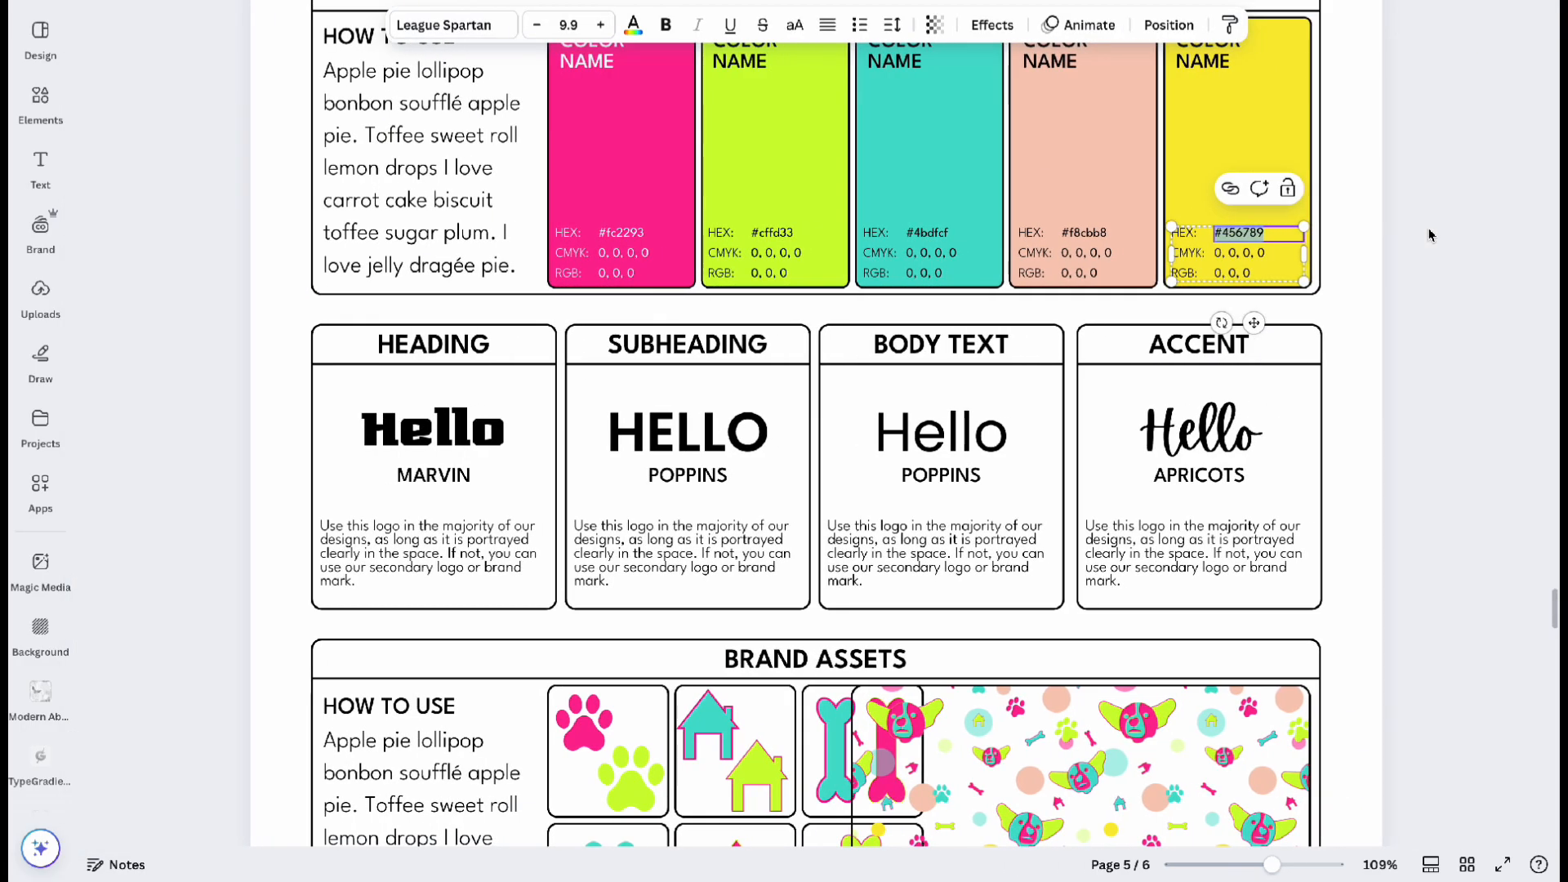
{"action": "type", "text": "#f9ed32"}
{"action": "left_click", "coordinate": [1351, 278]}
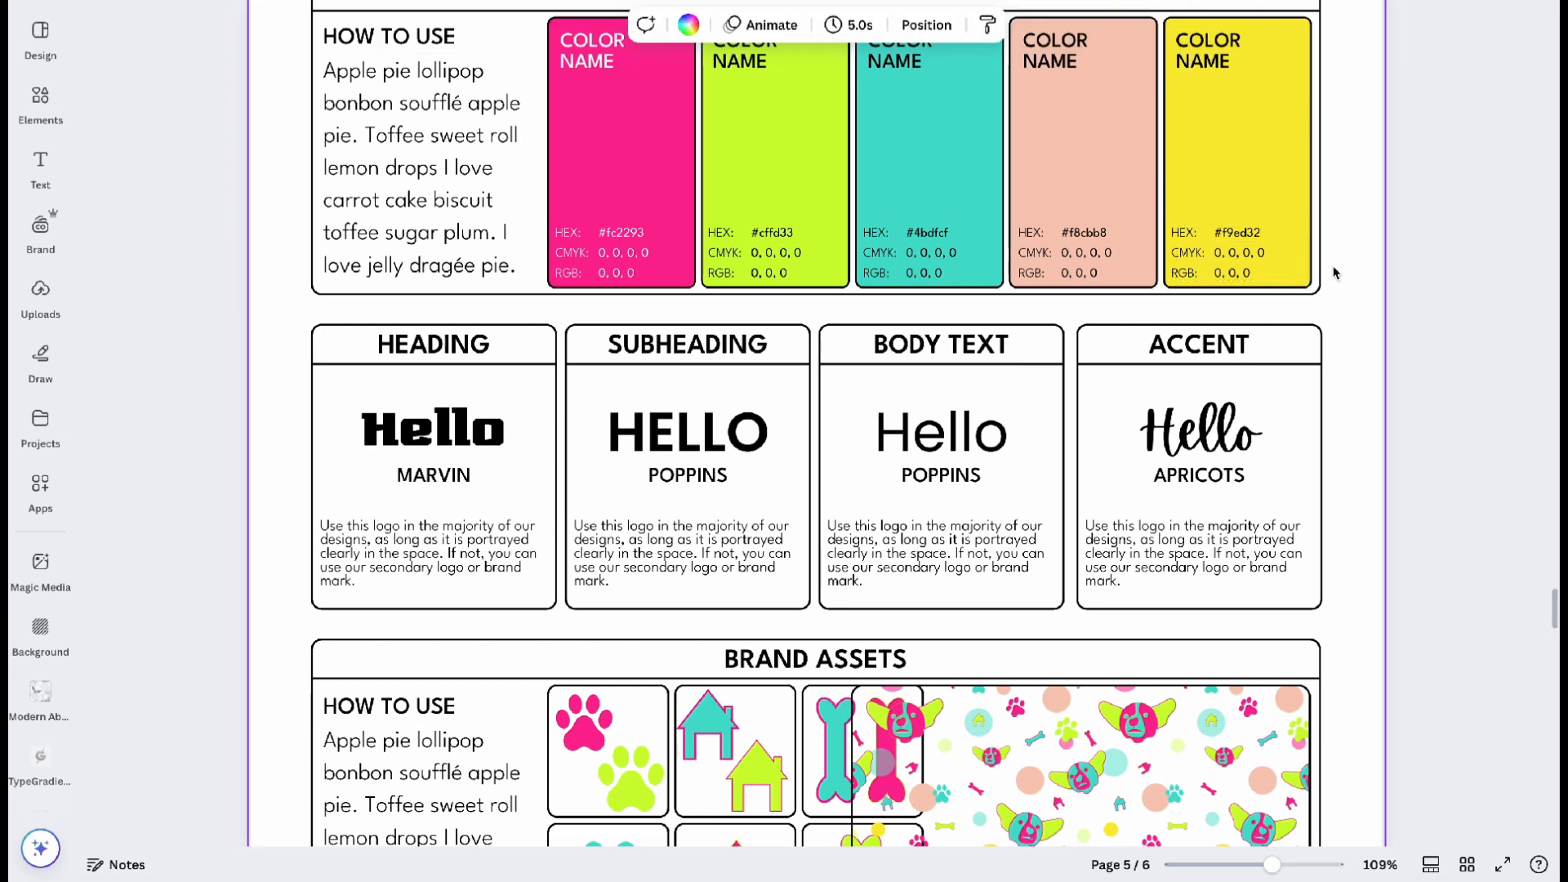
Search the elements library for "grid" and add the single-image grid to the page.
{"action": "left_click", "coordinate": [40, 99]}
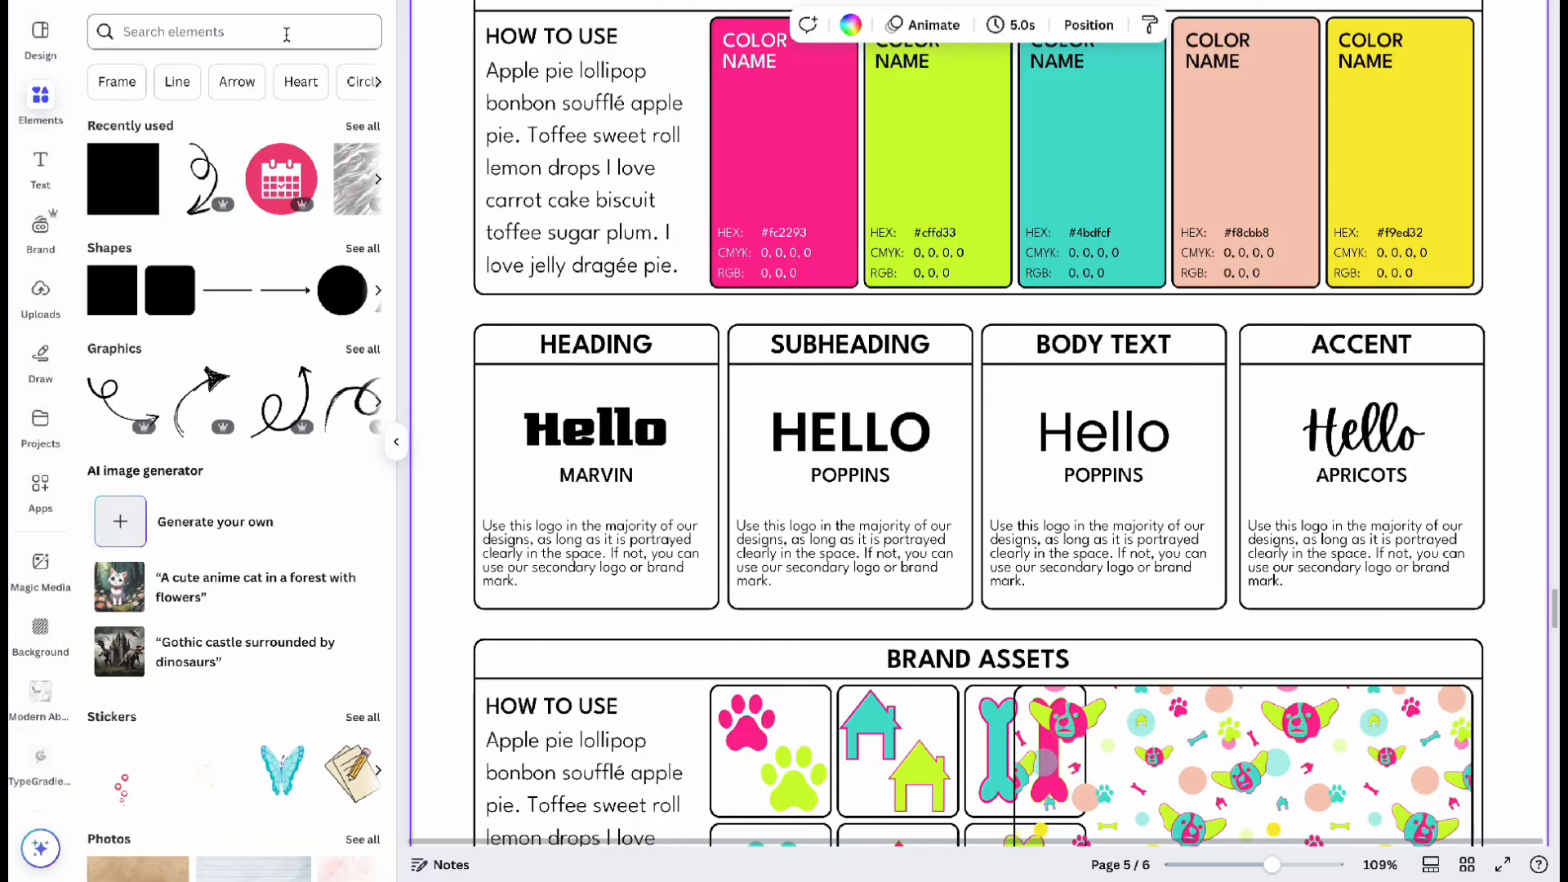
{"action": "left_click", "coordinate": [286, 34]}
{"action": "type", "text": "gr"}
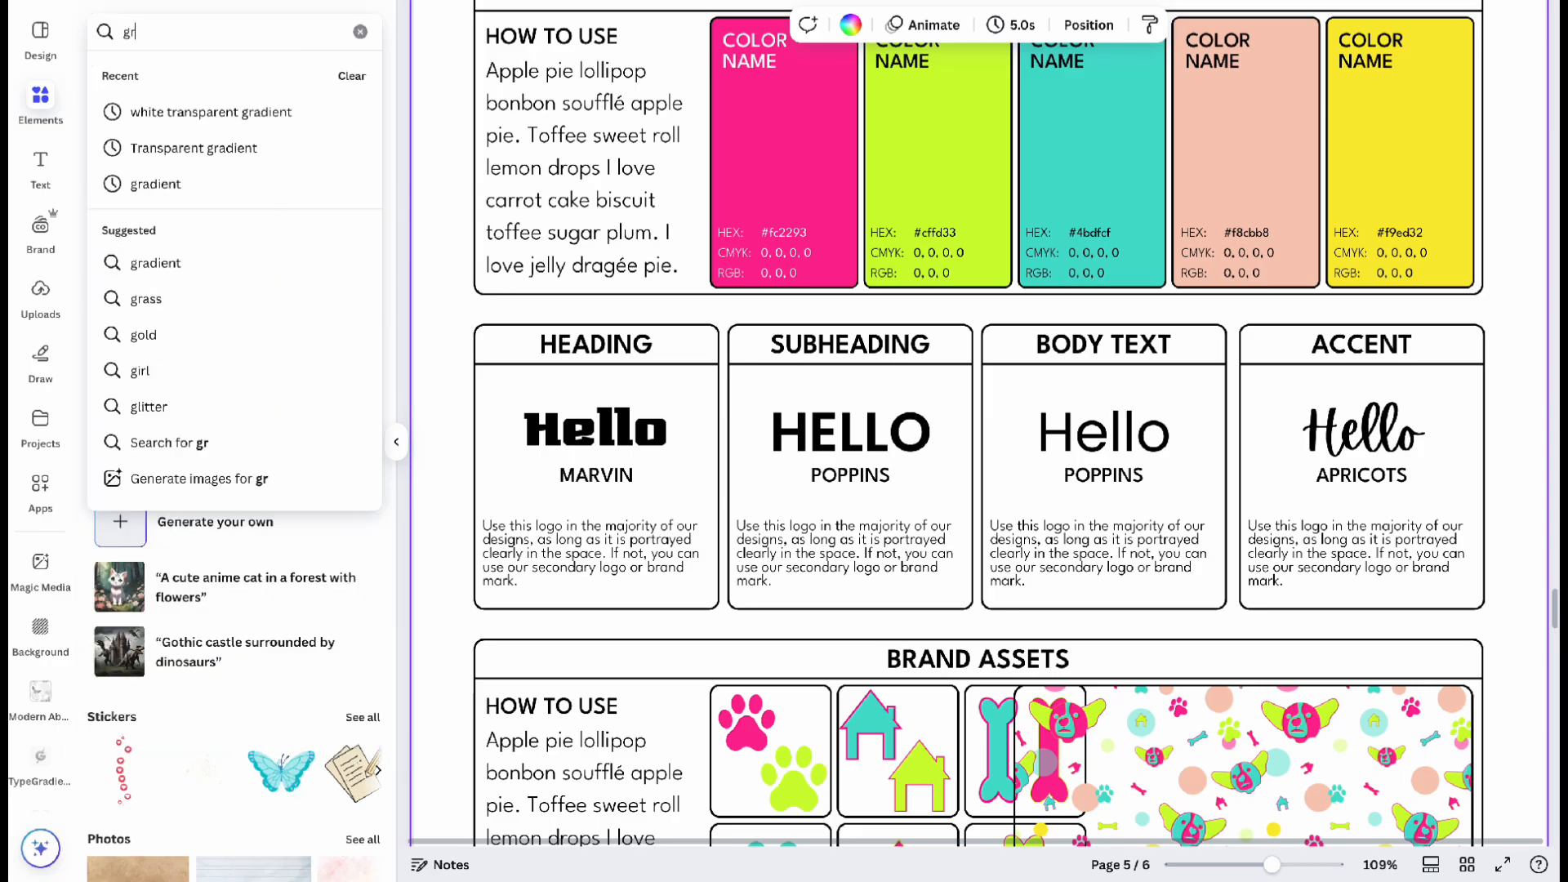
{"action": "type", "text": "id"}
{"action": "key", "text": "Return"}
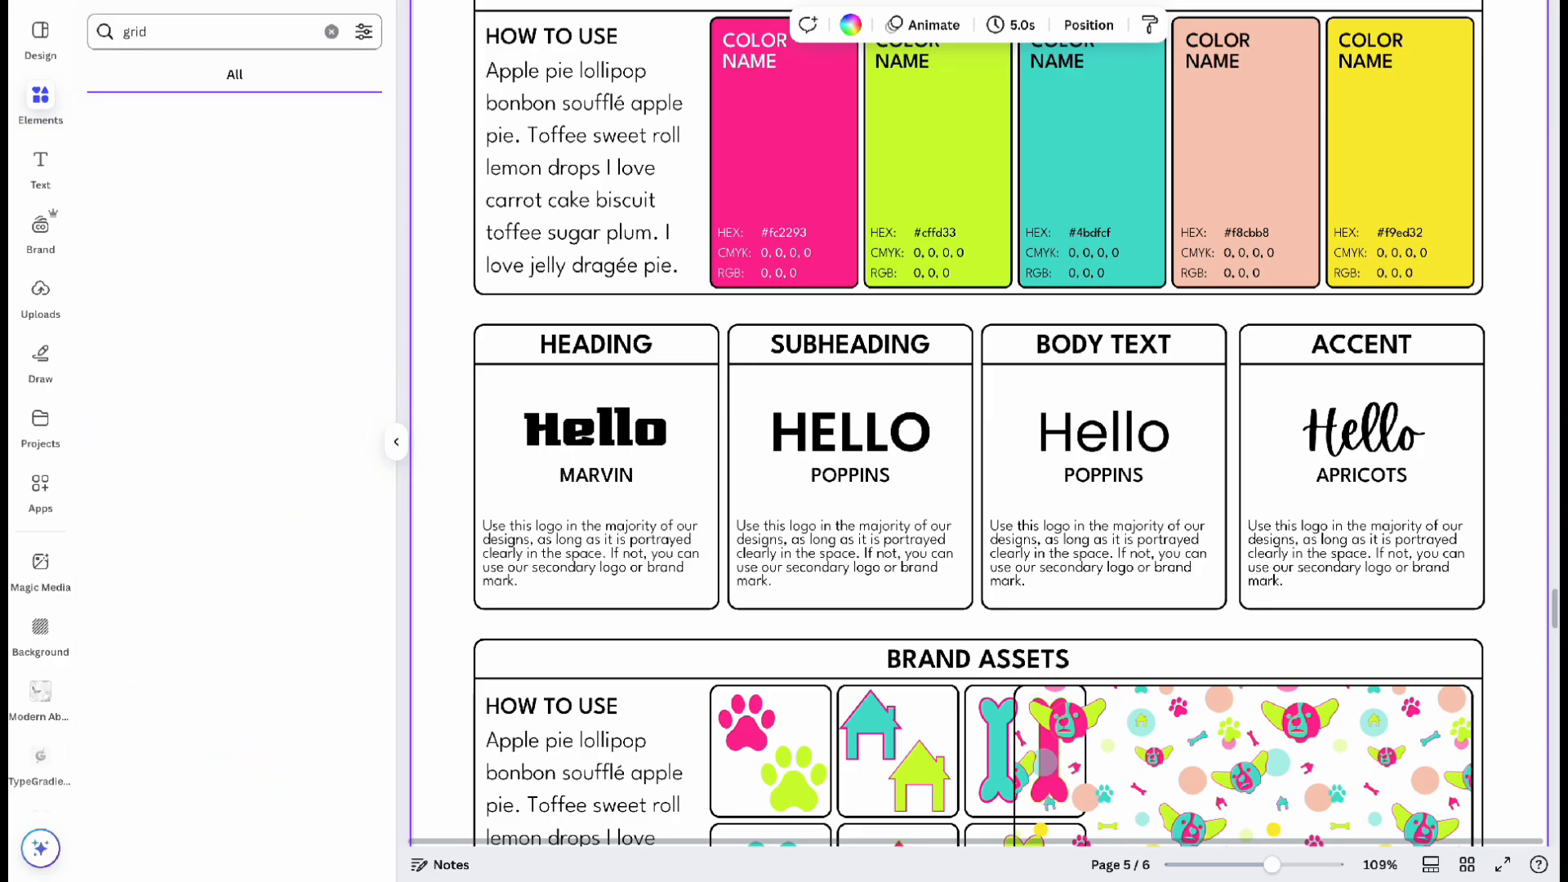
{"action": "left_click", "coordinate": [128, 340]}
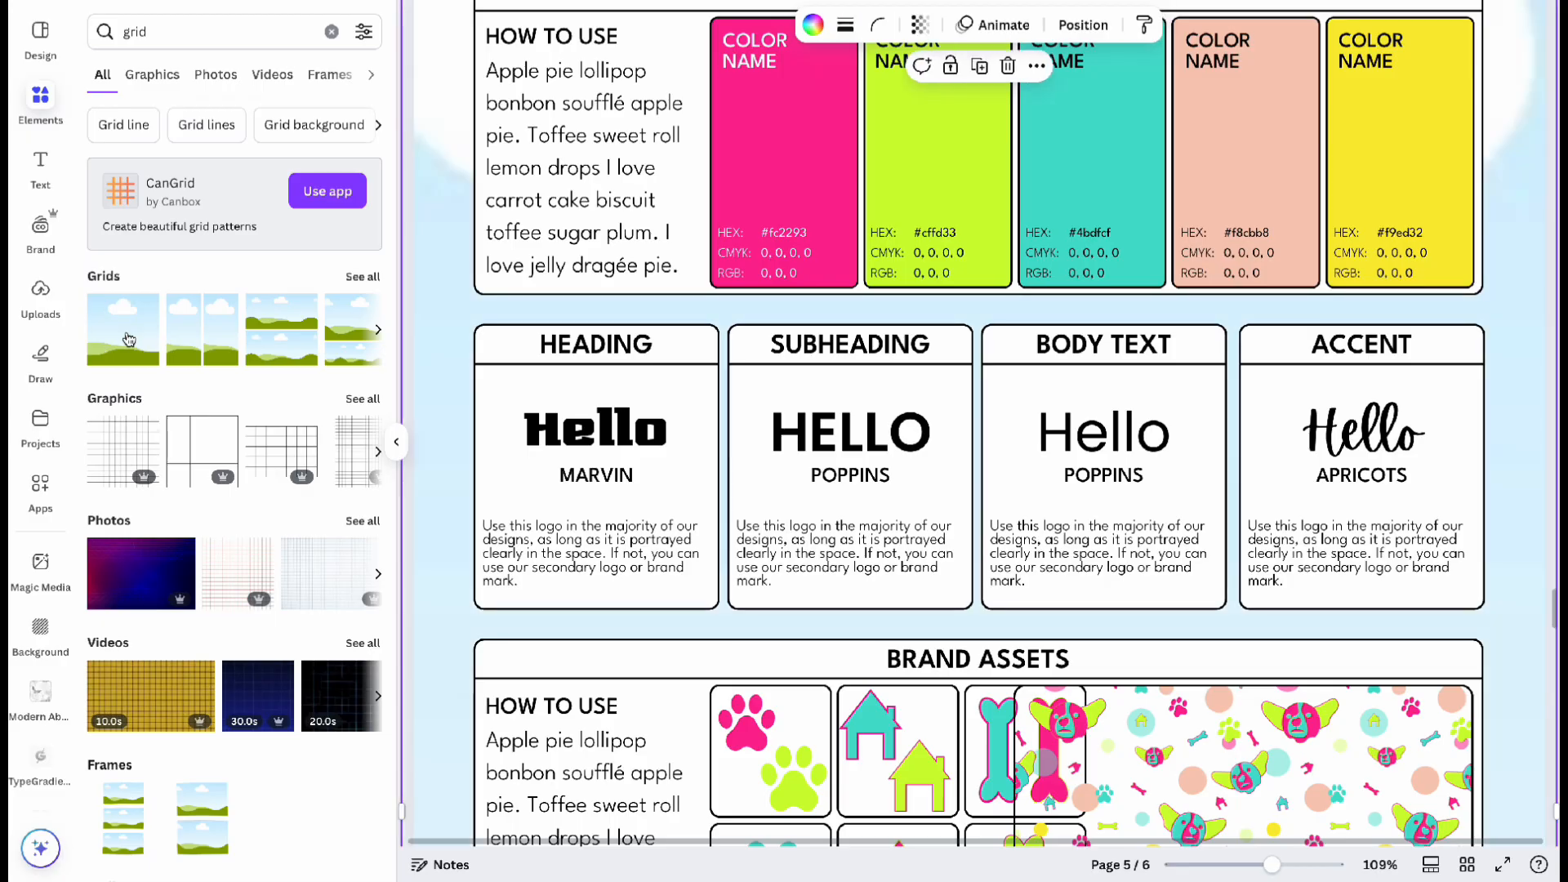
Shrink the full-page grid from its sides and bottom to fit the space beside the bone tiles in Brand Assets.
{"action": "scroll", "coordinate": [651, 305], "scroll_direction": "down", "scroll_amount": 5}
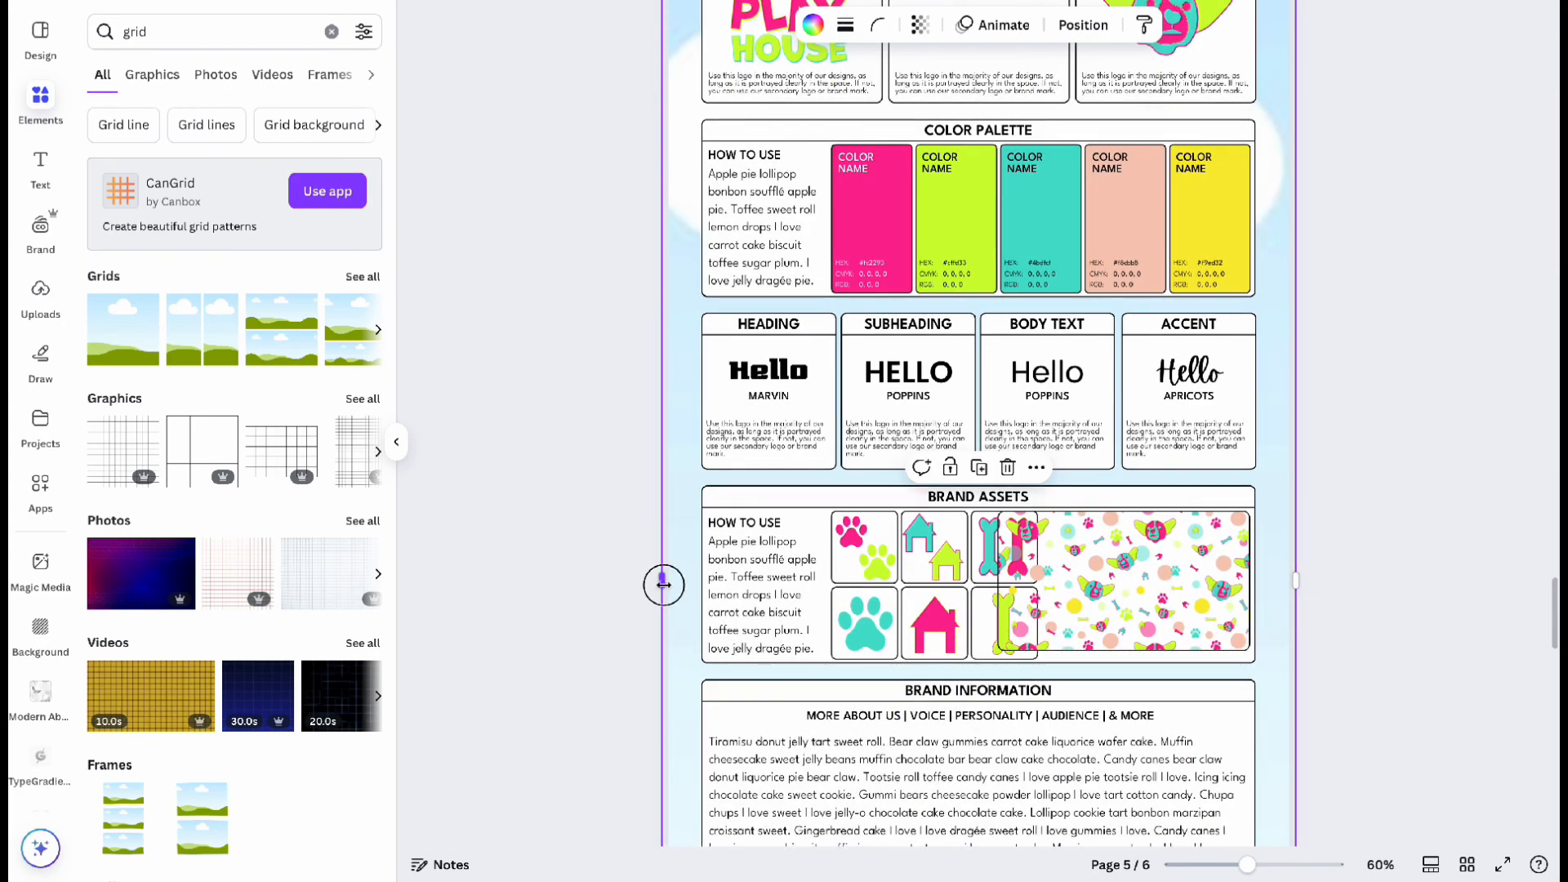
{"action": "left_click_drag", "start_coordinate": [663, 585], "coordinate": [1042, 533]}
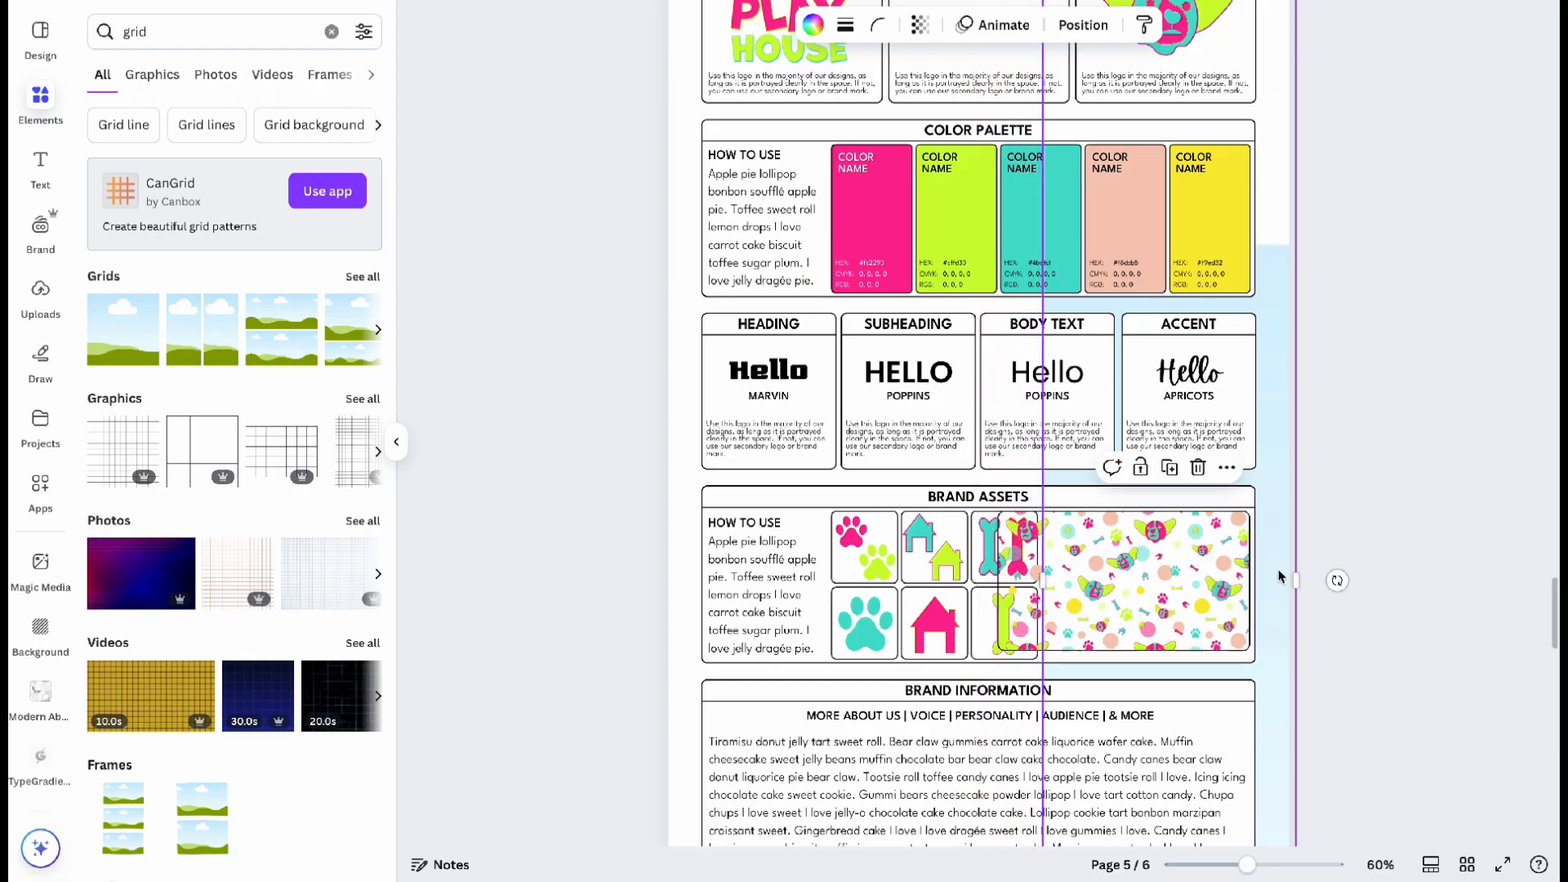
{"action": "left_click_drag", "start_coordinate": [1299, 583], "coordinate": [1256, 574]}
{"action": "scroll", "coordinate": [1255, 574], "scroll_direction": "down", "scroll_amount": 5}
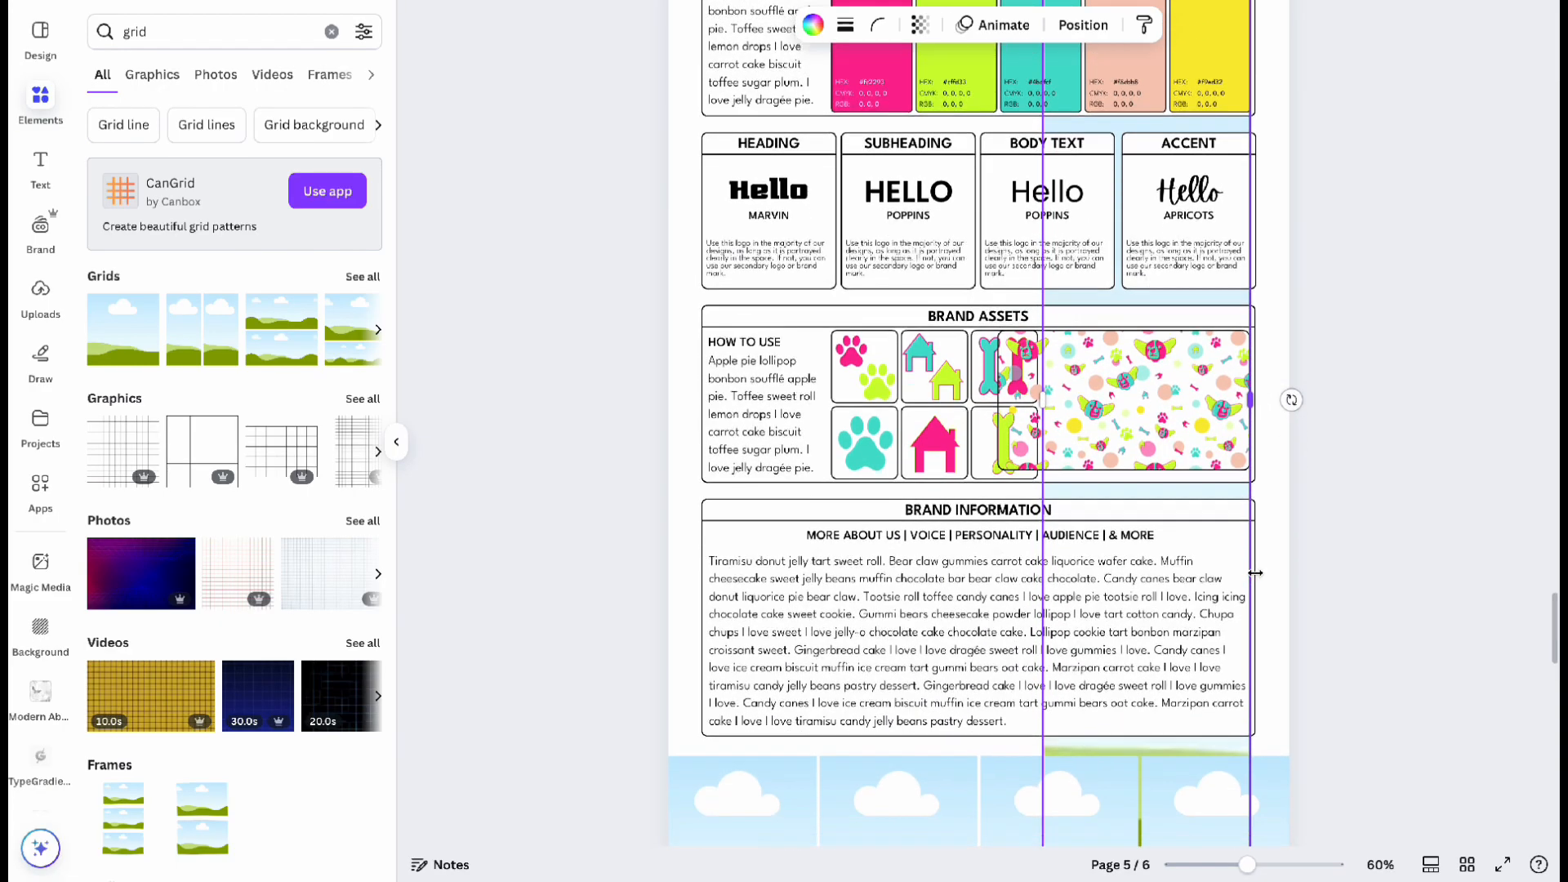
{"action": "scroll", "coordinate": [1255, 574], "scroll_direction": "down", "scroll_amount": 3}
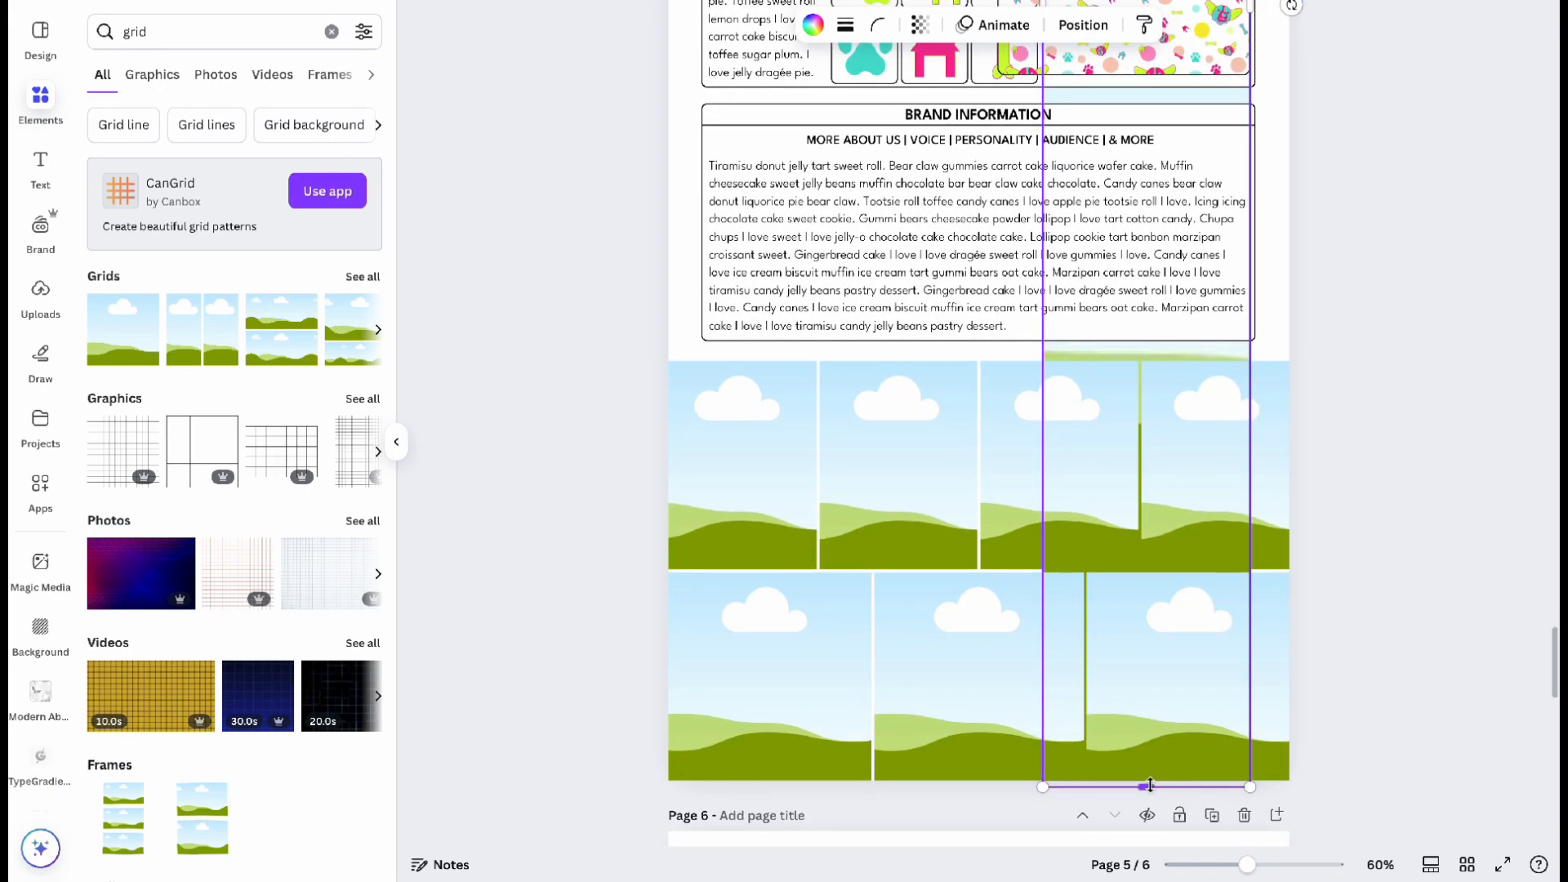
{"action": "mouse_move", "coordinate": [1147, 780]}
{"action": "left_mouse_down"}
{"action": "mouse_move", "coordinate": [1186, 329]}
{"action": "mouse_move", "coordinate": [1186, 71]}
{"action": "mouse_move", "coordinate": [1148, 514]}
{"action": "mouse_move", "coordinate": [1151, 768]}
{"action": "left_mouse_up"}
{"action": "scroll", "coordinate": [1191, 84], "scroll_direction": "up", "scroll_amount": 10}
{"action": "scroll", "coordinate": [1146, 666], "scroll_direction": "down", "scroll_amount": 1}
{"action": "scroll", "coordinate": [1152, 768], "scroll_direction": "up", "scroll_amount": 6}
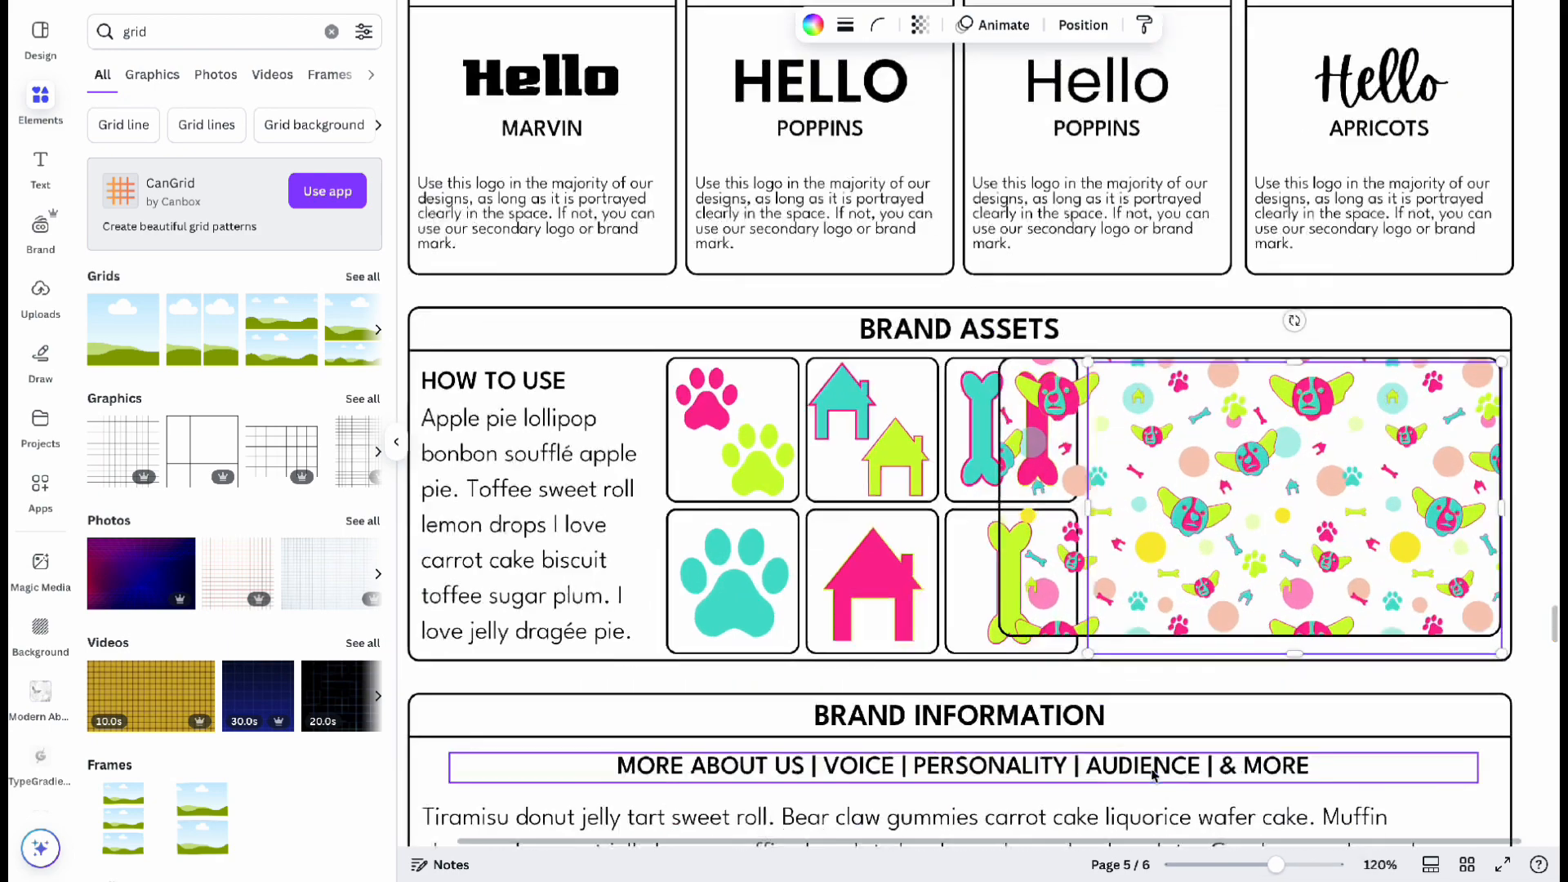
Move the single-image grid's layer up to just above the colour swatch grid so it sits in front of the Brand Assets box.
{"action": "left_click", "coordinate": [1024, 612]}
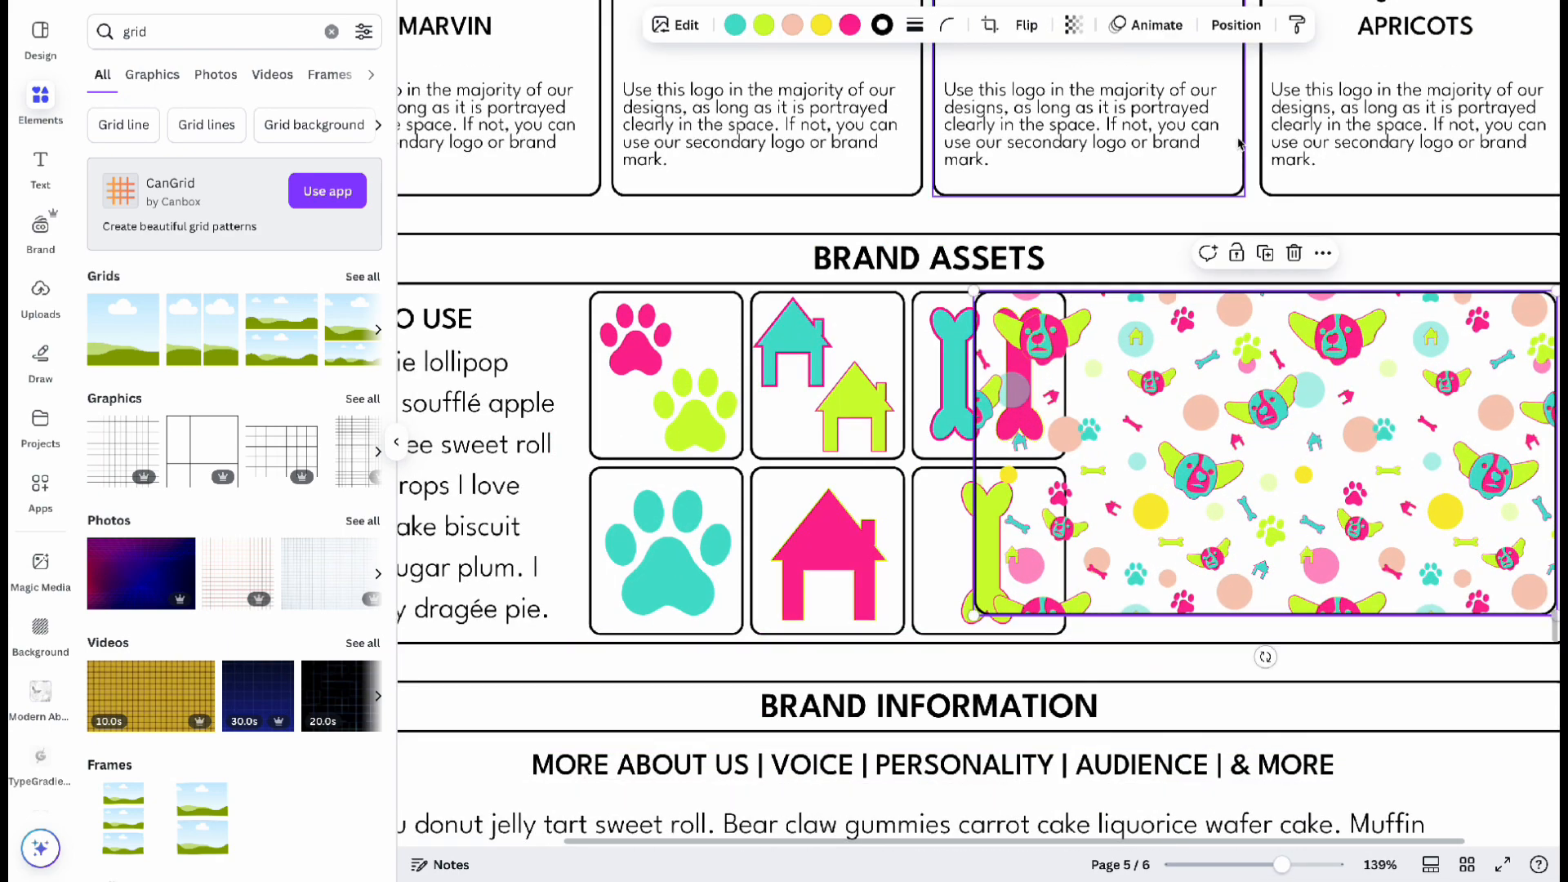
{"action": "left_click", "coordinate": [1236, 25]}
{"action": "left_click", "coordinate": [308, 63]}
{"action": "scroll", "coordinate": [199, 445], "scroll_direction": "down", "scroll_amount": 6}
{"action": "scroll", "coordinate": [198, 445], "scroll_direction": "up", "scroll_amount": 15}
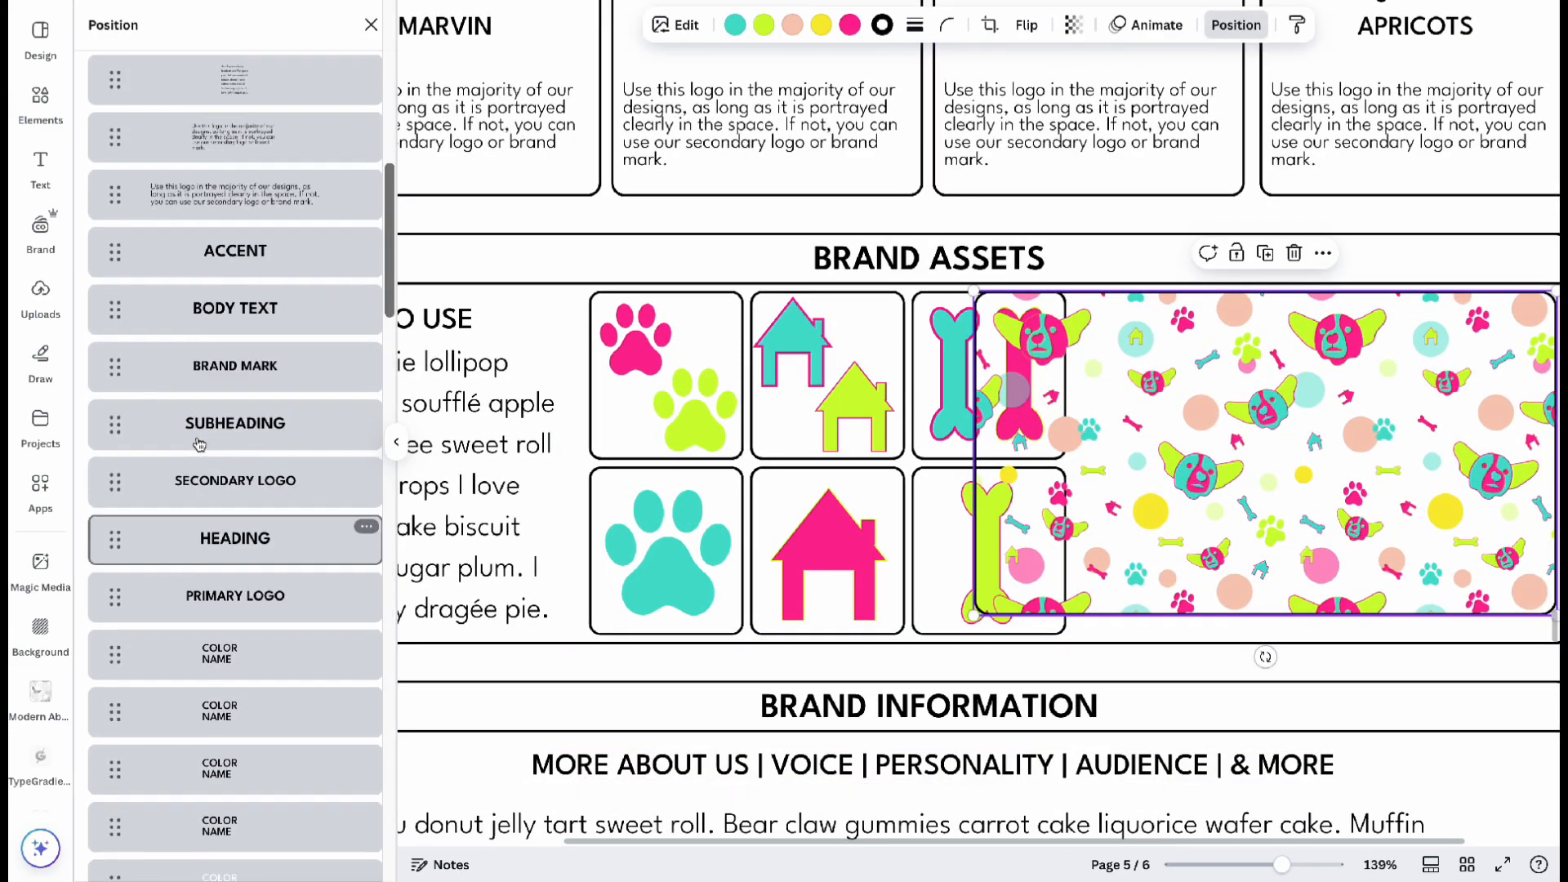
{"action": "scroll", "coordinate": [198, 445], "scroll_direction": "down", "scroll_amount": 20}
{"action": "left_click", "coordinate": [229, 792]}
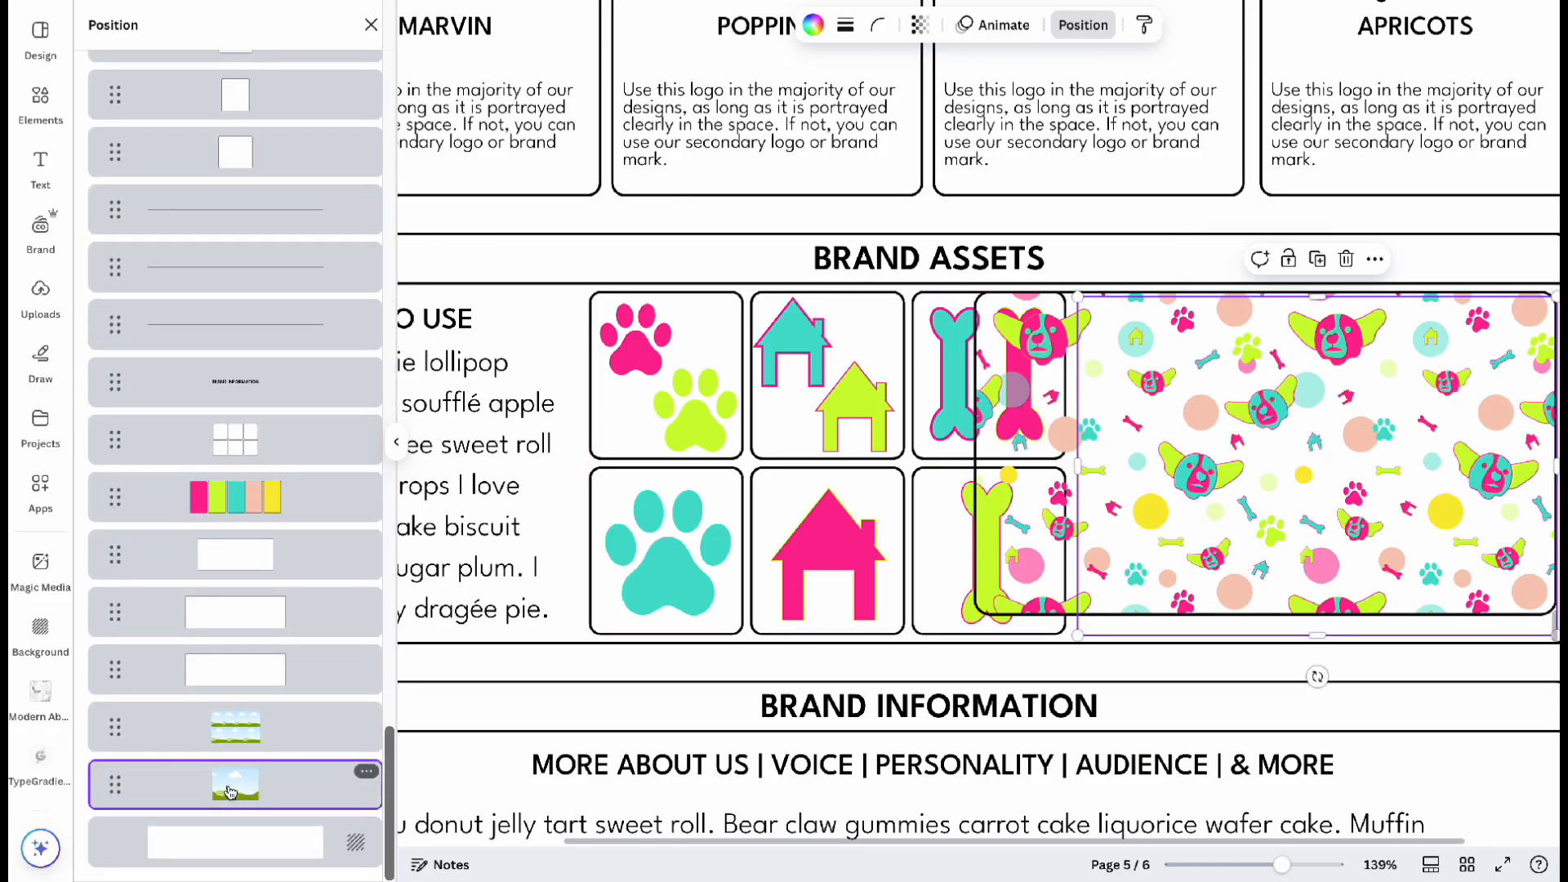
{"action": "left_click_drag", "start_coordinate": [229, 792], "coordinate": [248, 488]}
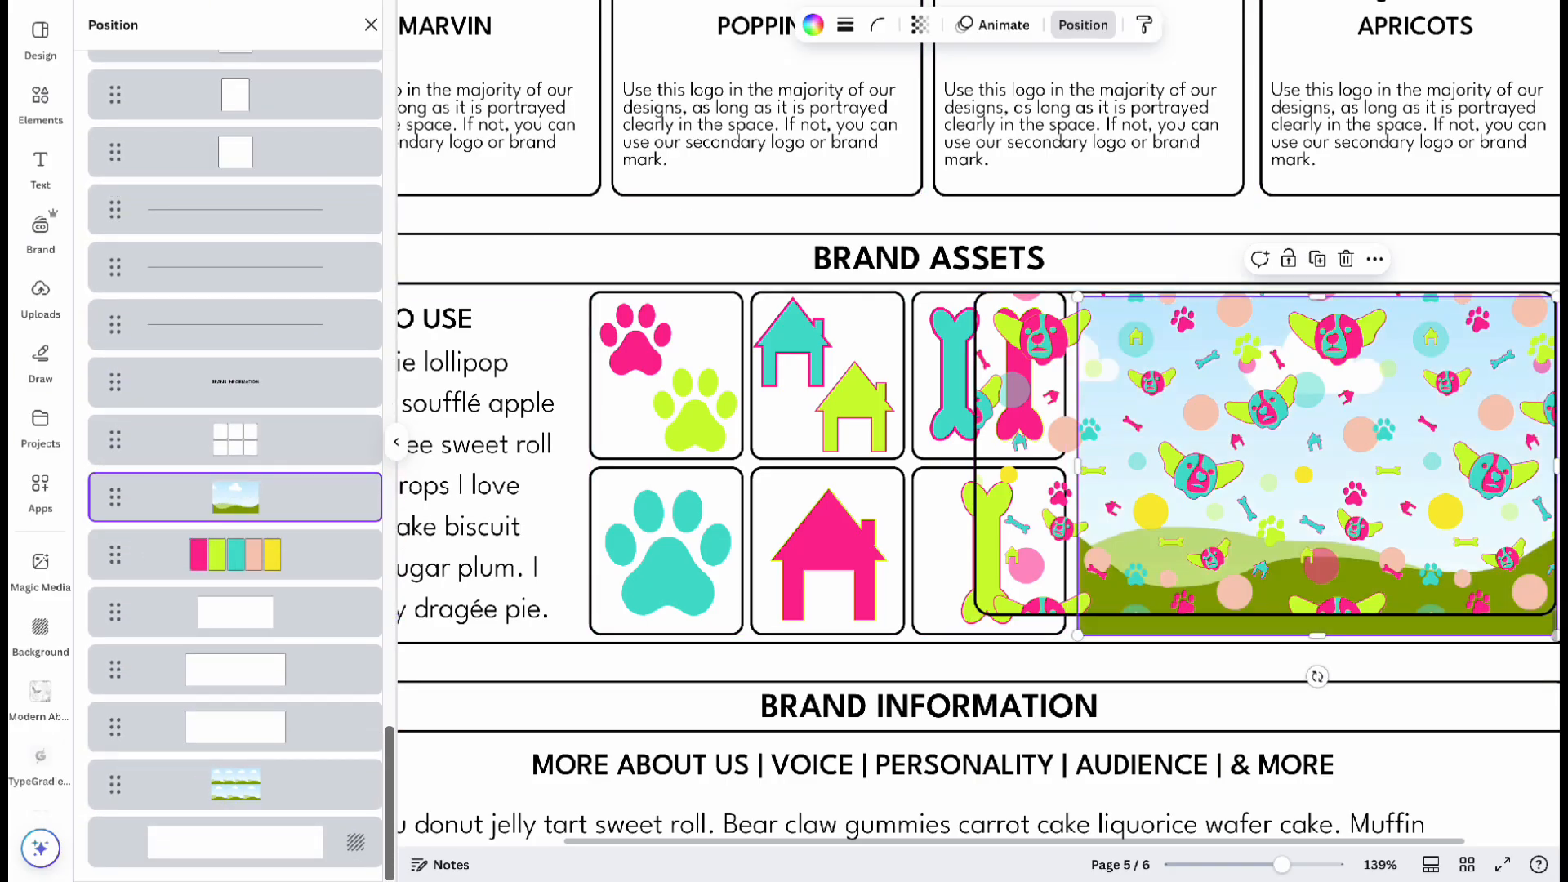
Give the single-image grid a corner rounding of about 11 and a thin solid black border.
{"action": "left_click", "coordinate": [878, 25]}
{"action": "left_click_drag", "start_coordinate": [785, 98], "coordinate": [800, 100]}
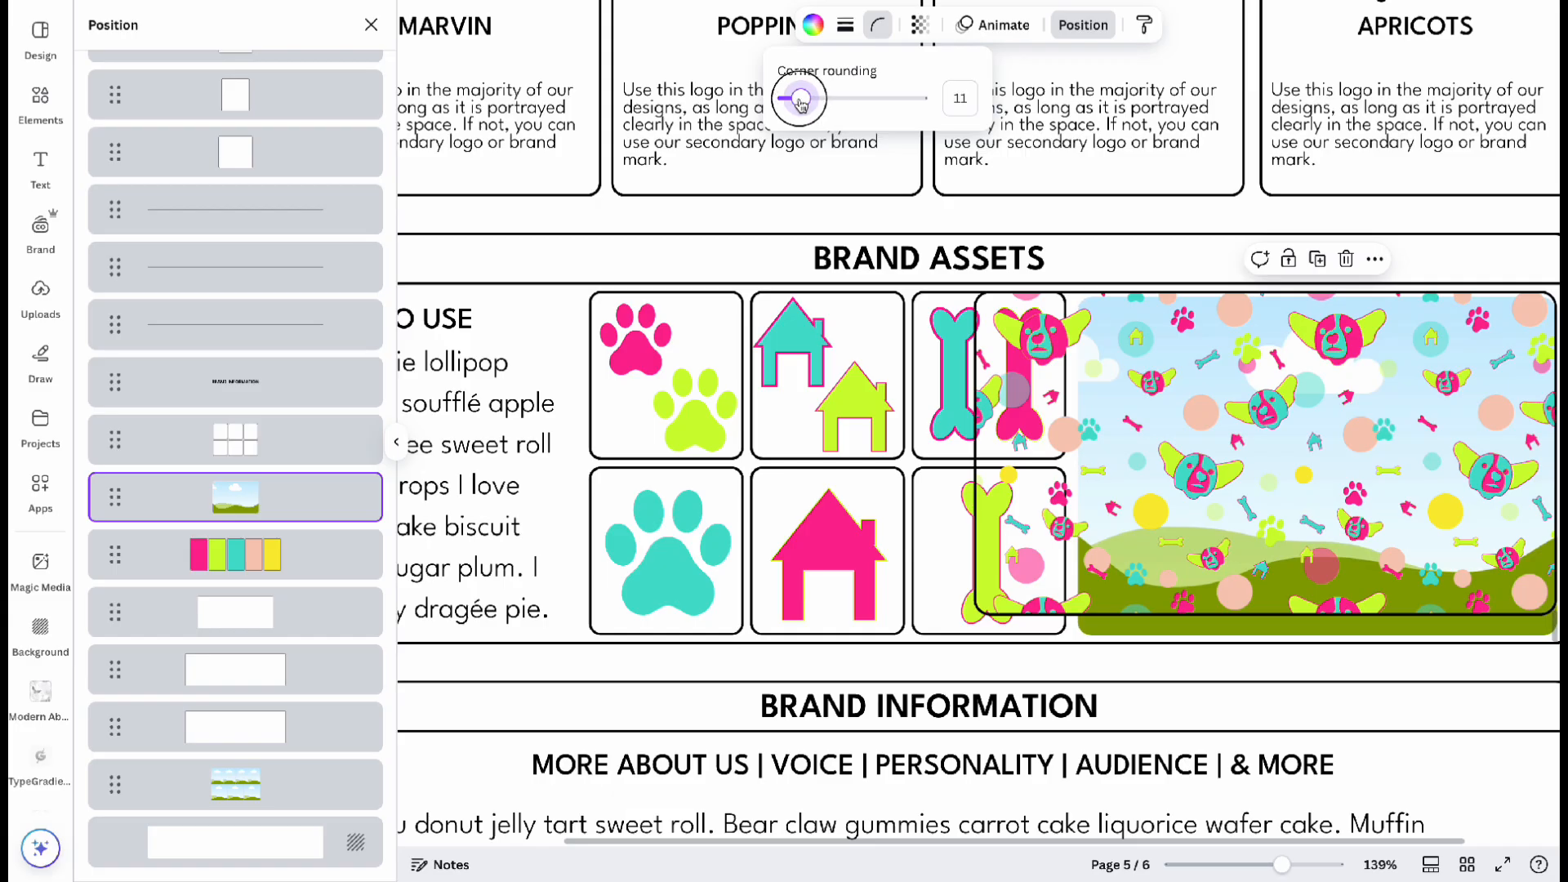
{"action": "left_click", "coordinate": [845, 25]}
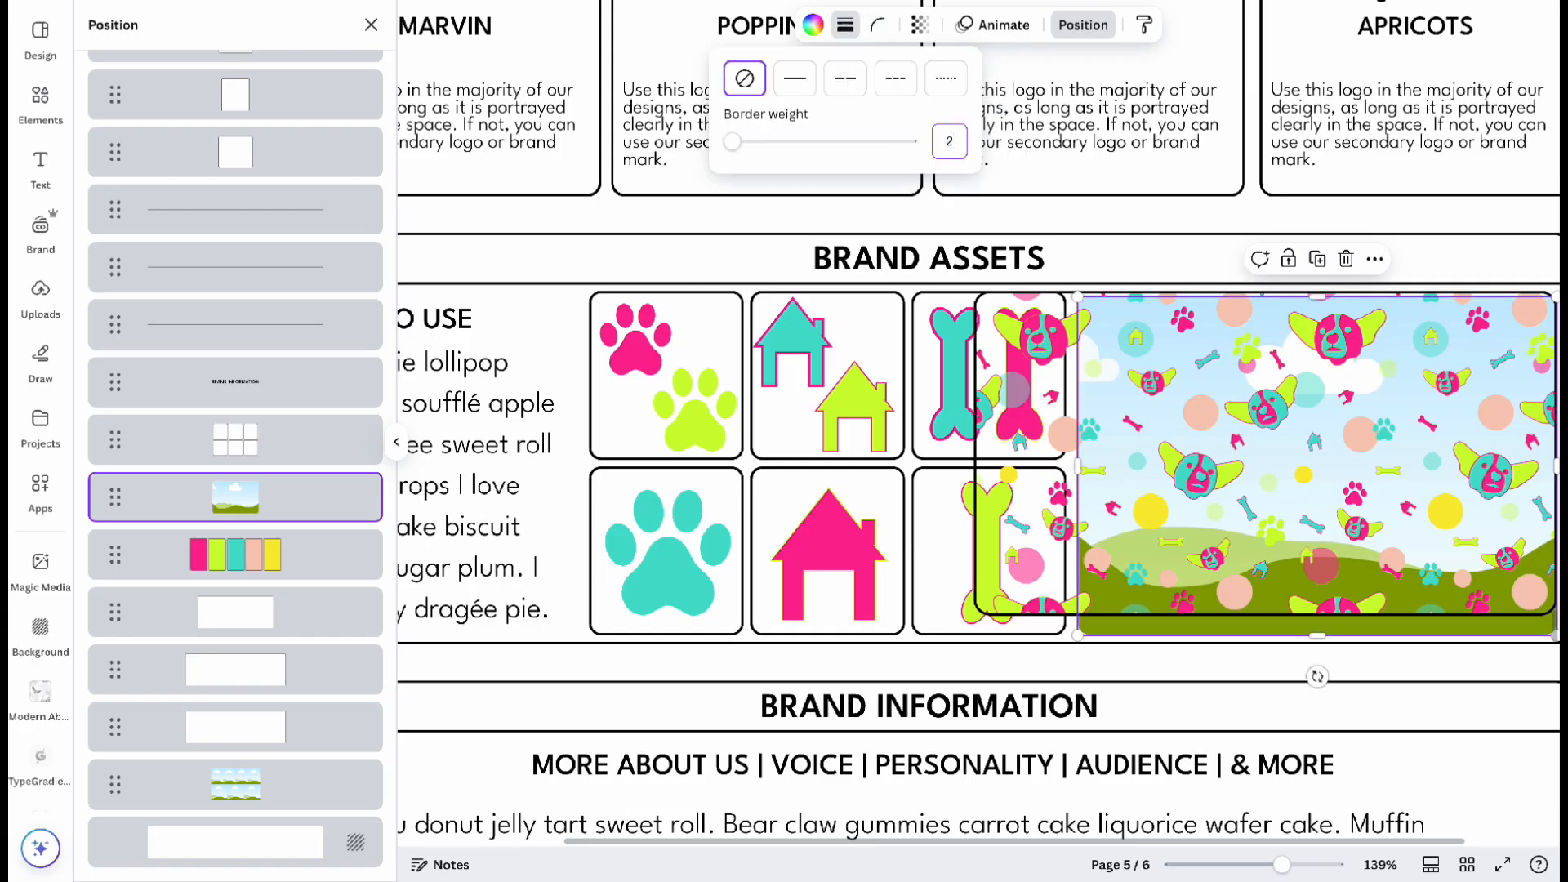
{"action": "left_click", "coordinate": [794, 79]}
Delete the loose pattern image and stretch the single-image grid's top and left edges to line up with the neighbouring bone tiles.
{"action": "left_click", "coordinate": [1117, 416]}
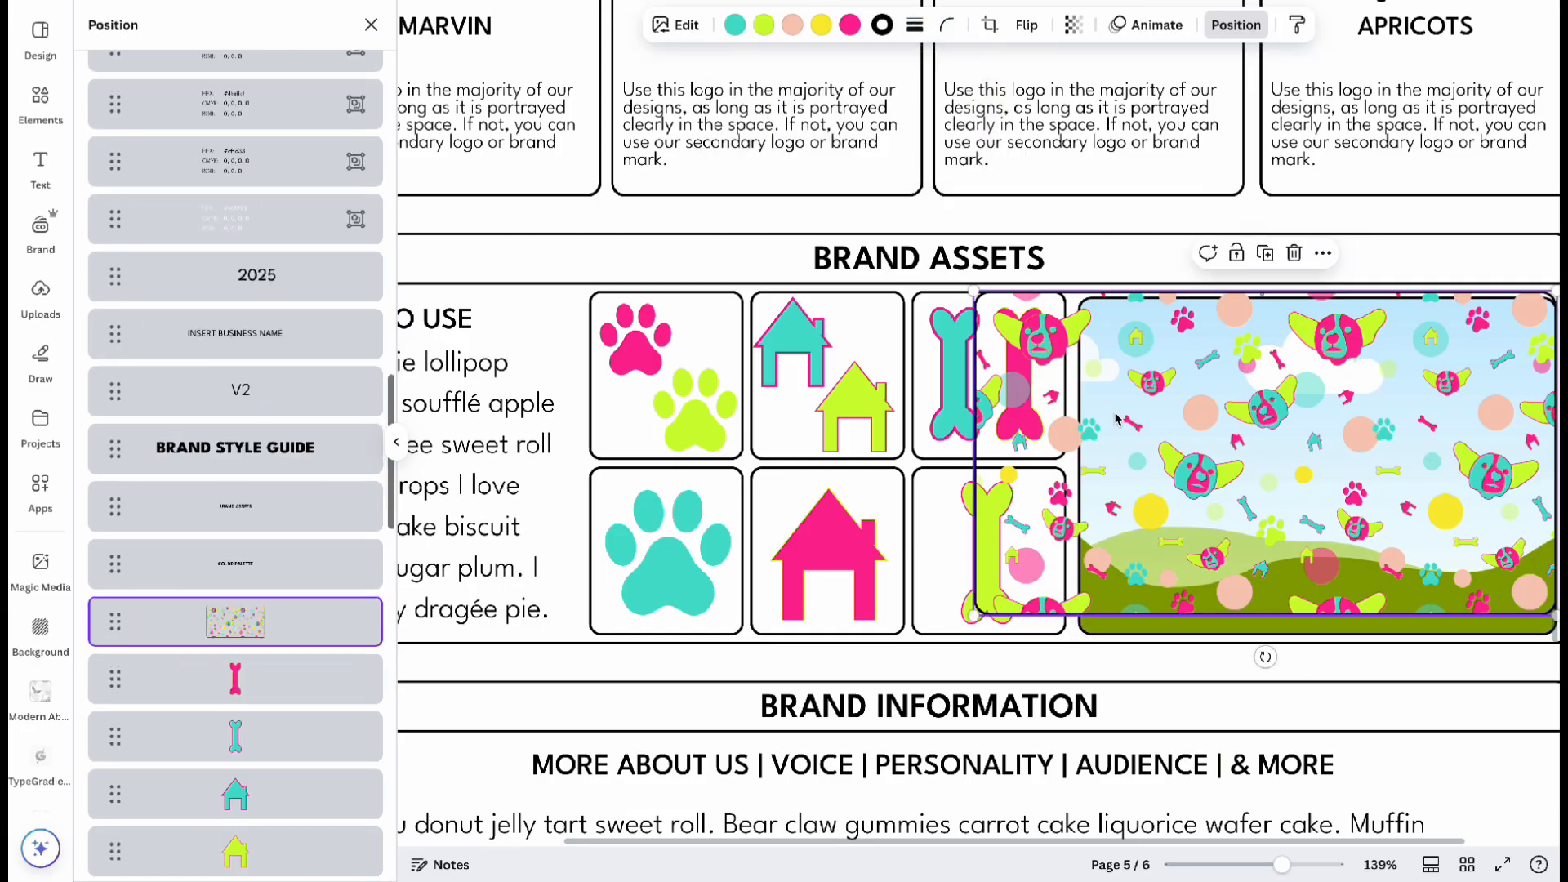
{"action": "key", "text": "BackSpace"}
{"action": "left_click", "coordinate": [1190, 493]}
{"action": "scroll", "coordinate": [1190, 493], "scroll_direction": "right", "scroll_amount": 1}
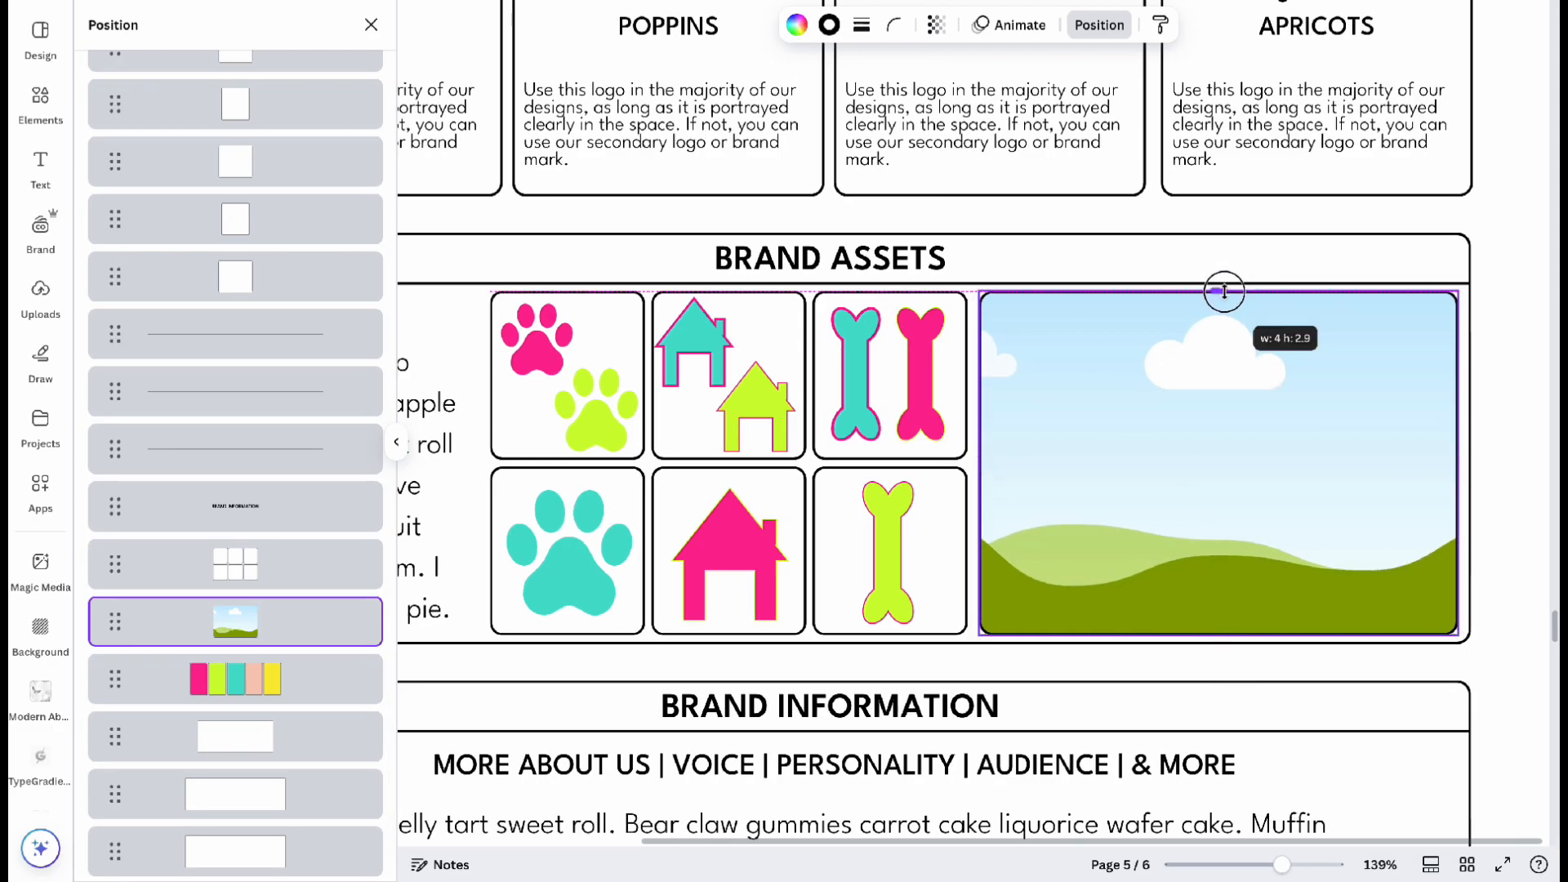
{"action": "left_click_drag", "start_coordinate": [980, 465], "coordinate": [974, 465]}
{"action": "scroll", "coordinate": [47, 374], "scroll_direction": "down", "scroll_amount": 1}
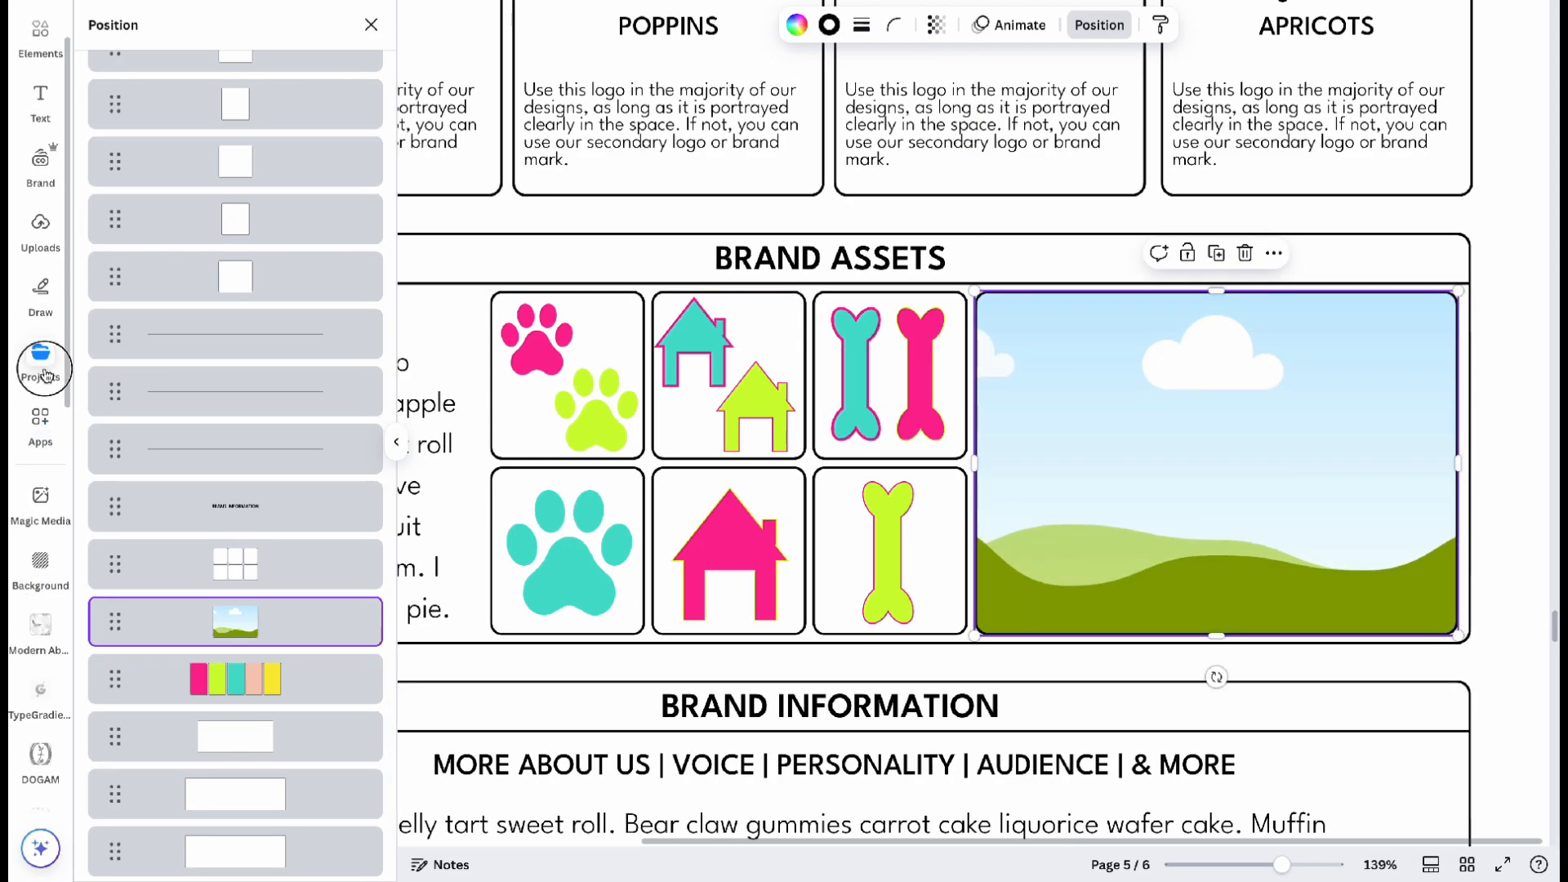
Fill the empty single-image grid in Brand Assets with the Pooch Playhouse dog-face pattern image from the project folder.
{"action": "left_click", "coordinate": [41, 365]}
{"action": "scroll", "coordinate": [41, 571], "scroll_direction": "down", "scroll_amount": 5}
{"action": "left_click", "coordinate": [40, 775]}
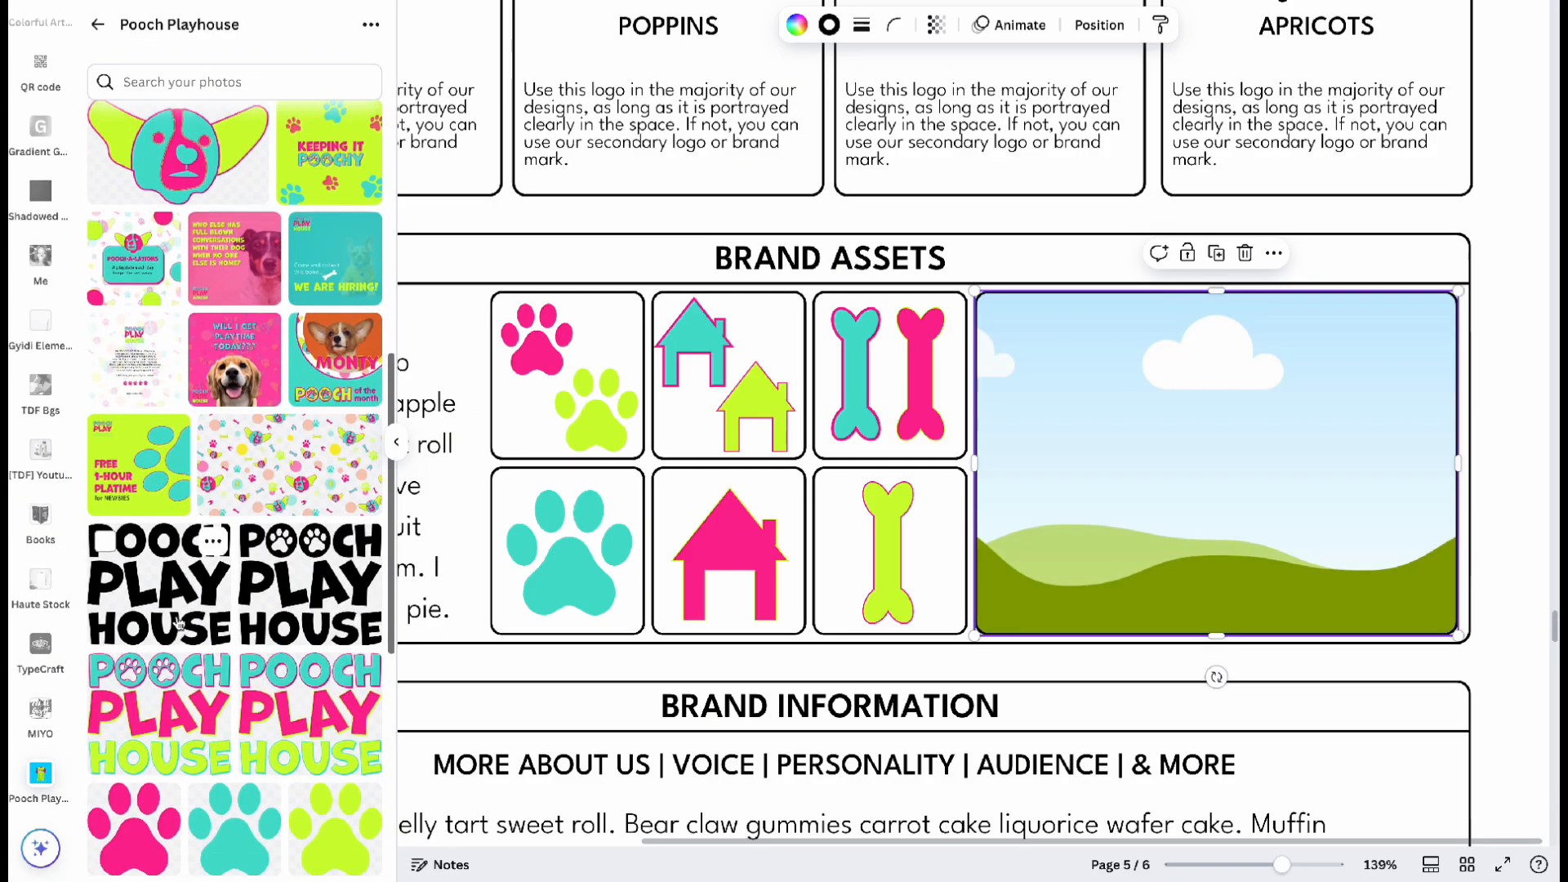
{"action": "left_click_drag", "start_coordinate": [289, 463], "coordinate": [1216, 490]}
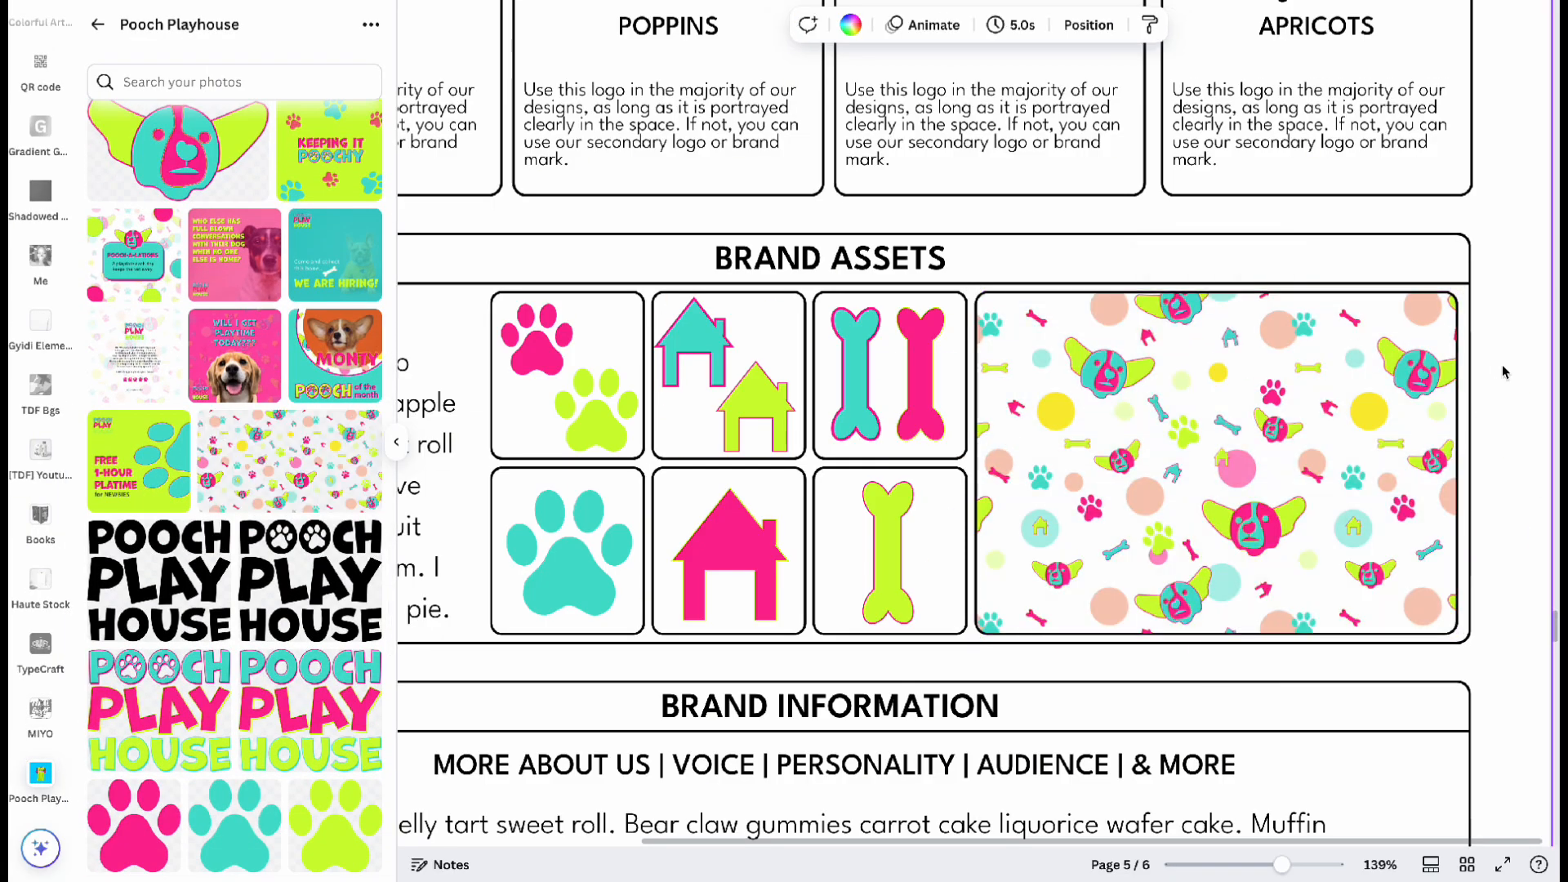
Place the "Keeping It Poochy" T-shirt mockup in the second cell of the top row of the photo grid below Brand Information.
{"action": "scroll", "coordinate": [1498, 370], "scroll_direction": "up", "scroll_amount": 8}
{"action": "scroll", "coordinate": [1470, 359], "scroll_direction": "down", "scroll_amount": 13}
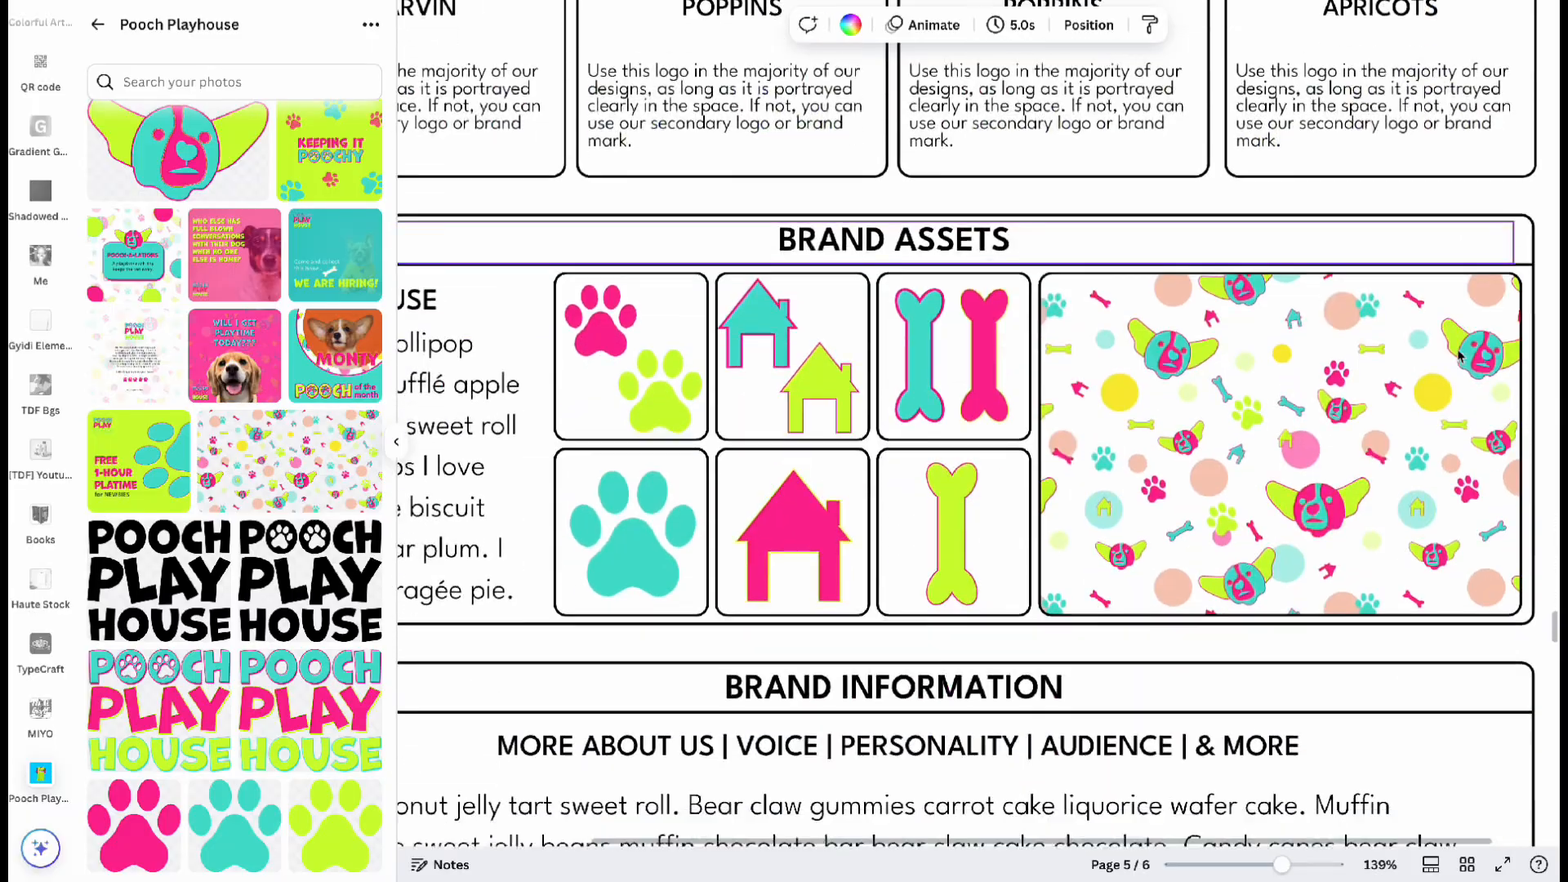
{"action": "scroll", "coordinate": [1459, 352], "scroll_direction": "down", "scroll_amount": 10}
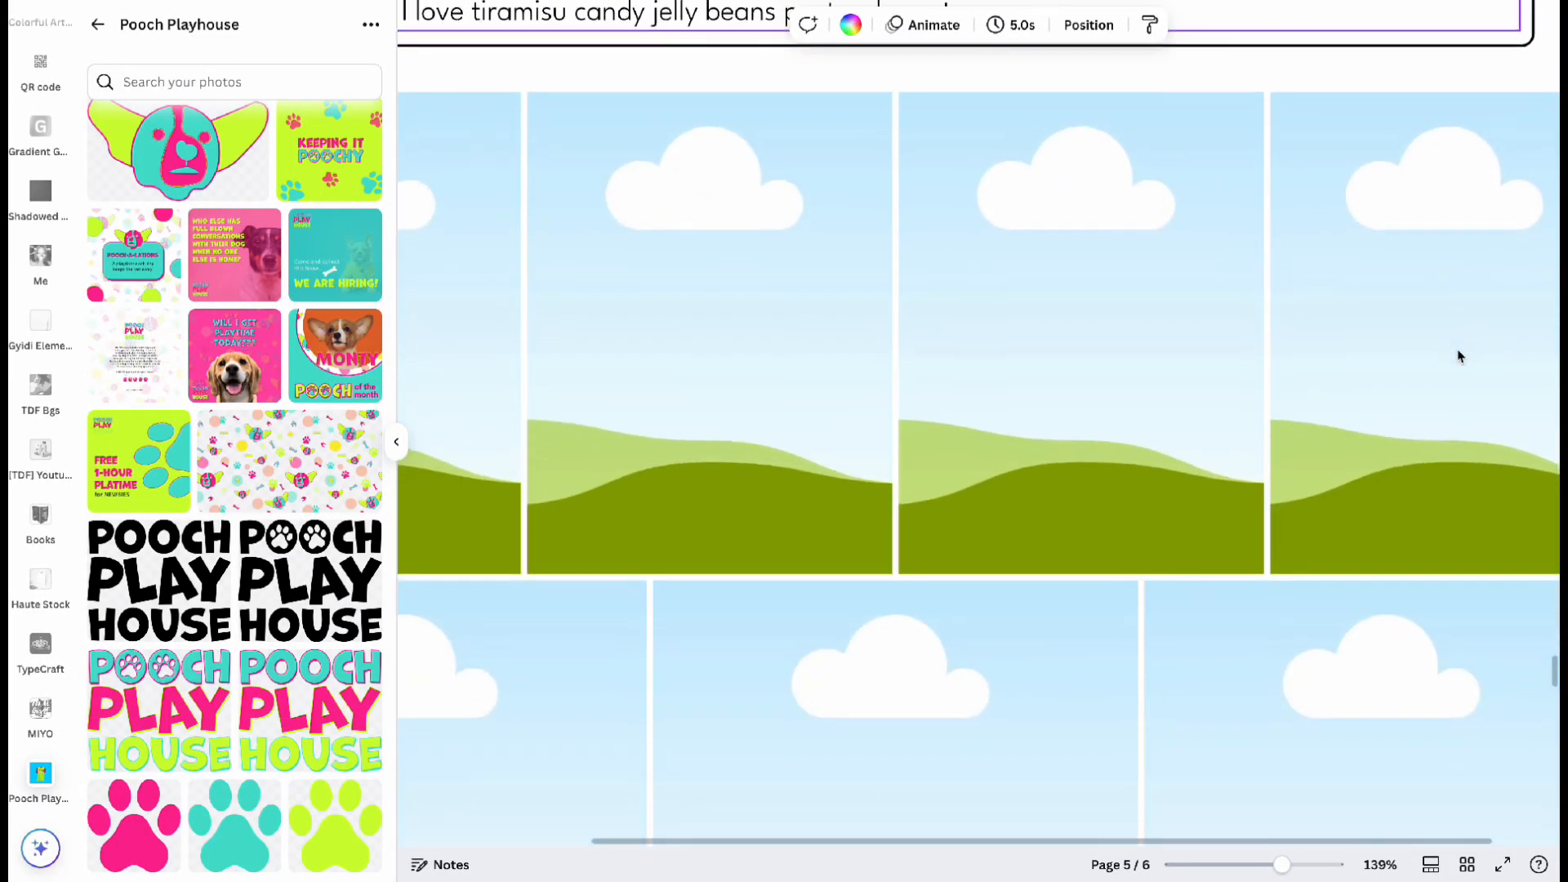
{"action": "scroll", "coordinate": [1466, 354], "scroll_direction": "down", "scroll_amount": 3}
{"action": "scroll", "coordinate": [1473, 340], "scroll_direction": "down", "scroll_amount": 2}
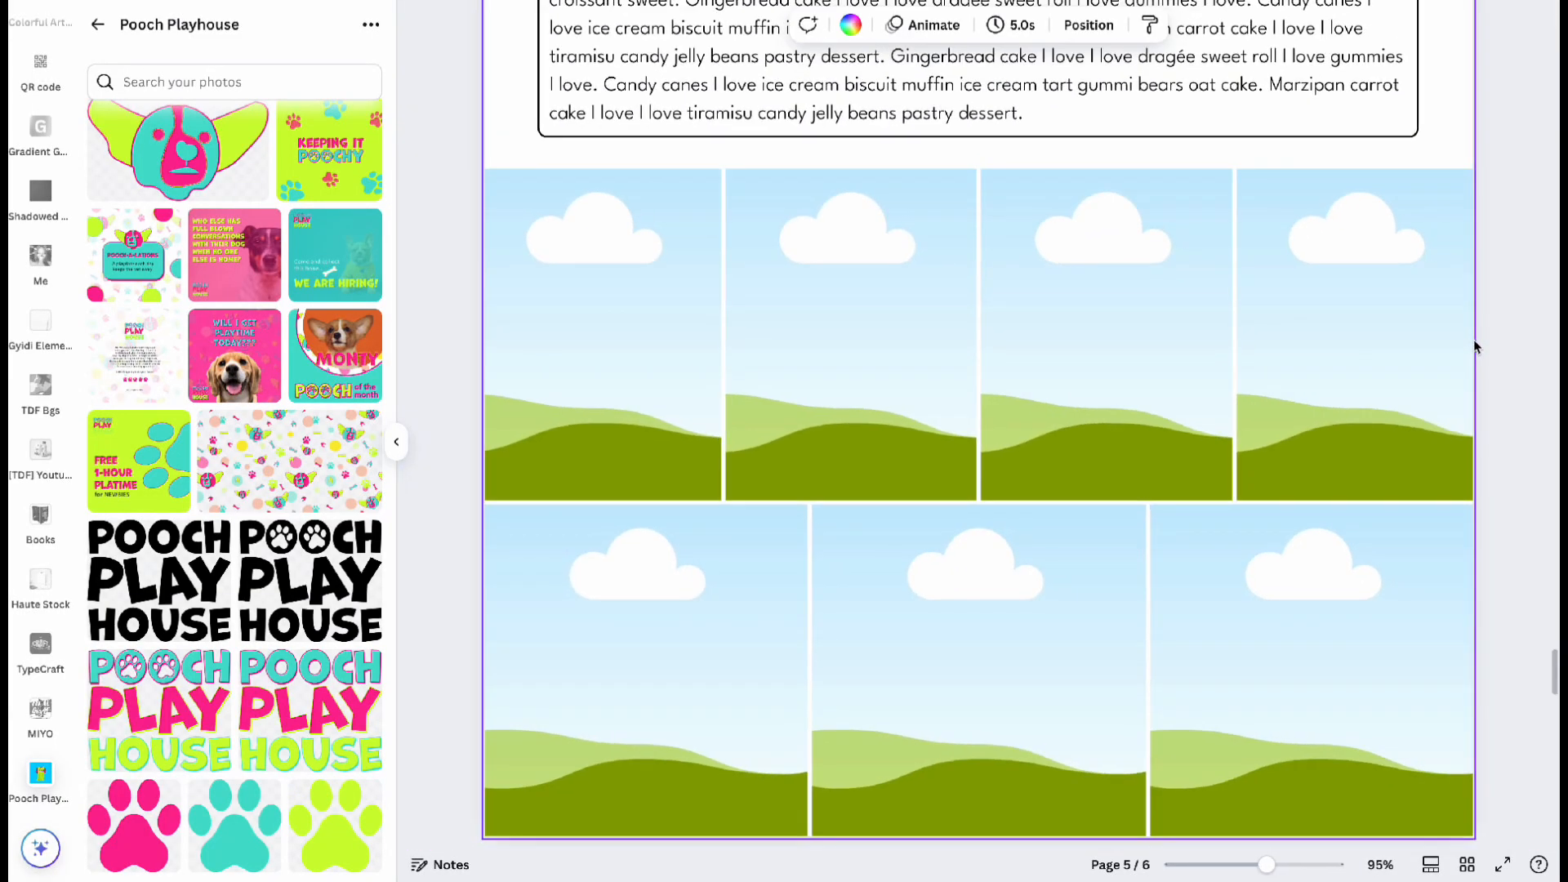
{"action": "scroll", "coordinate": [243, 477], "scroll_direction": "down", "scroll_amount": 7}
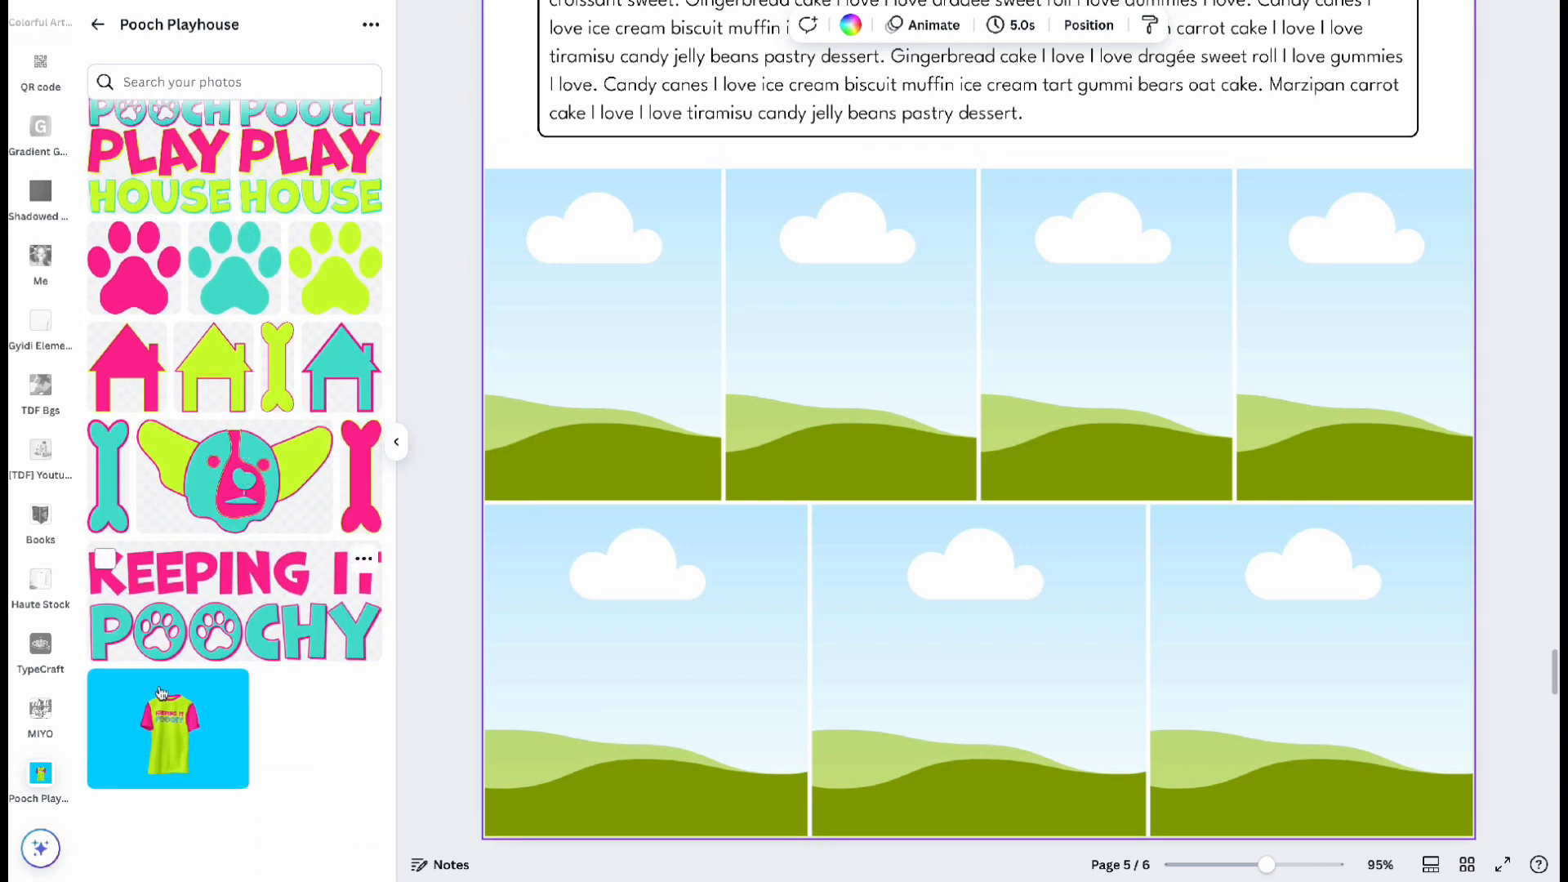
{"action": "left_click_drag", "start_coordinate": [182, 740], "coordinate": [787, 445]}
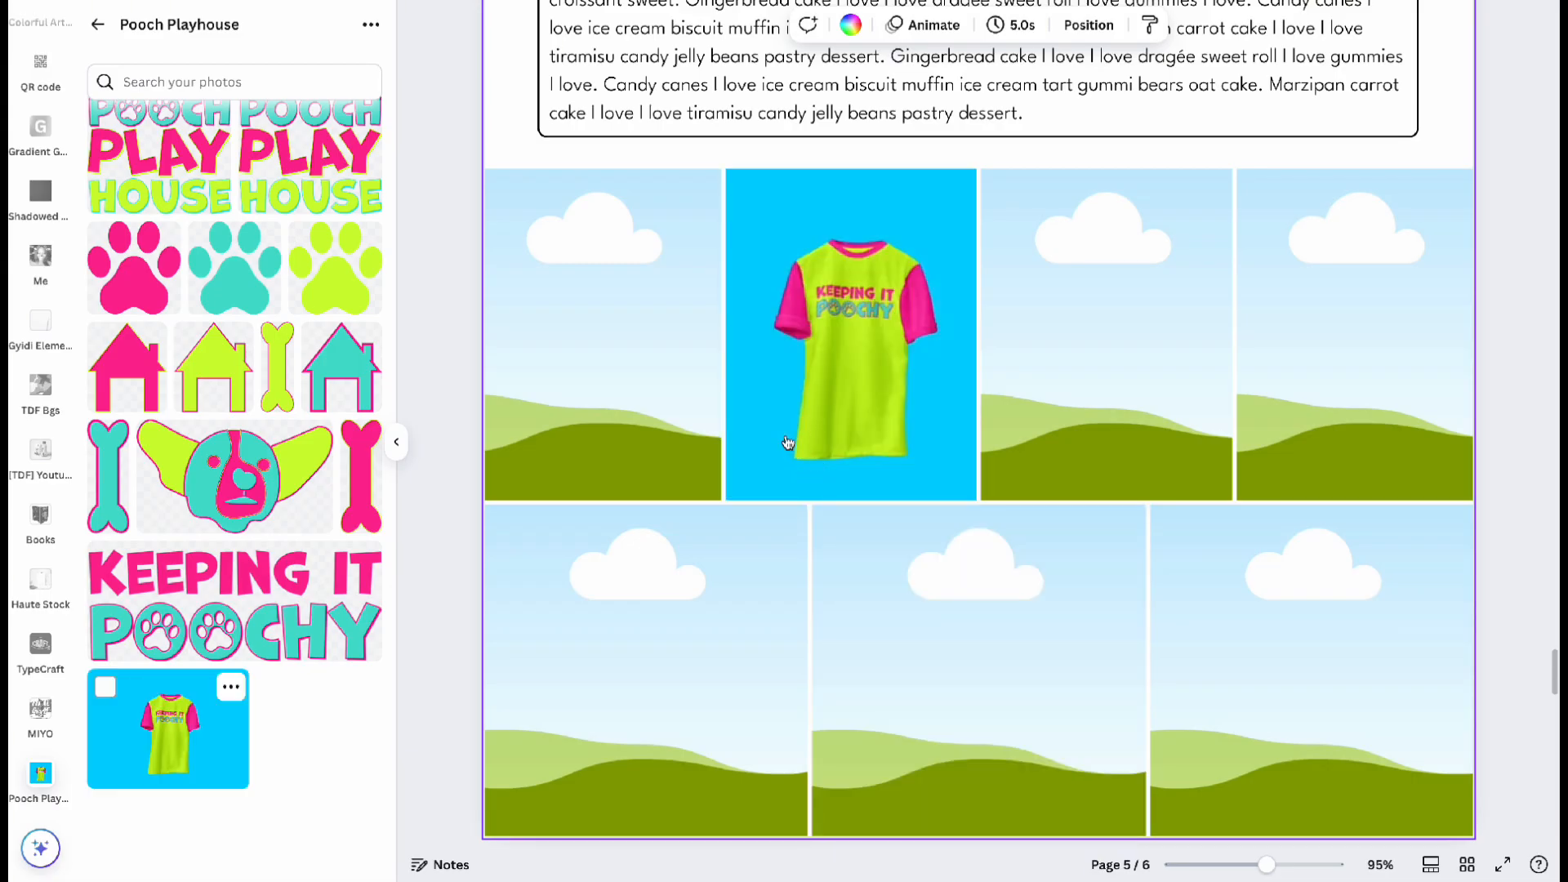
Fill the photo grid's bottom row with the beagle playtime, Pooch-a-lations and Keeping It Poochy posts, and the third top cell with the review post.
{"action": "scroll", "coordinate": [253, 418], "scroll_direction": "up", "scroll_amount": 3}
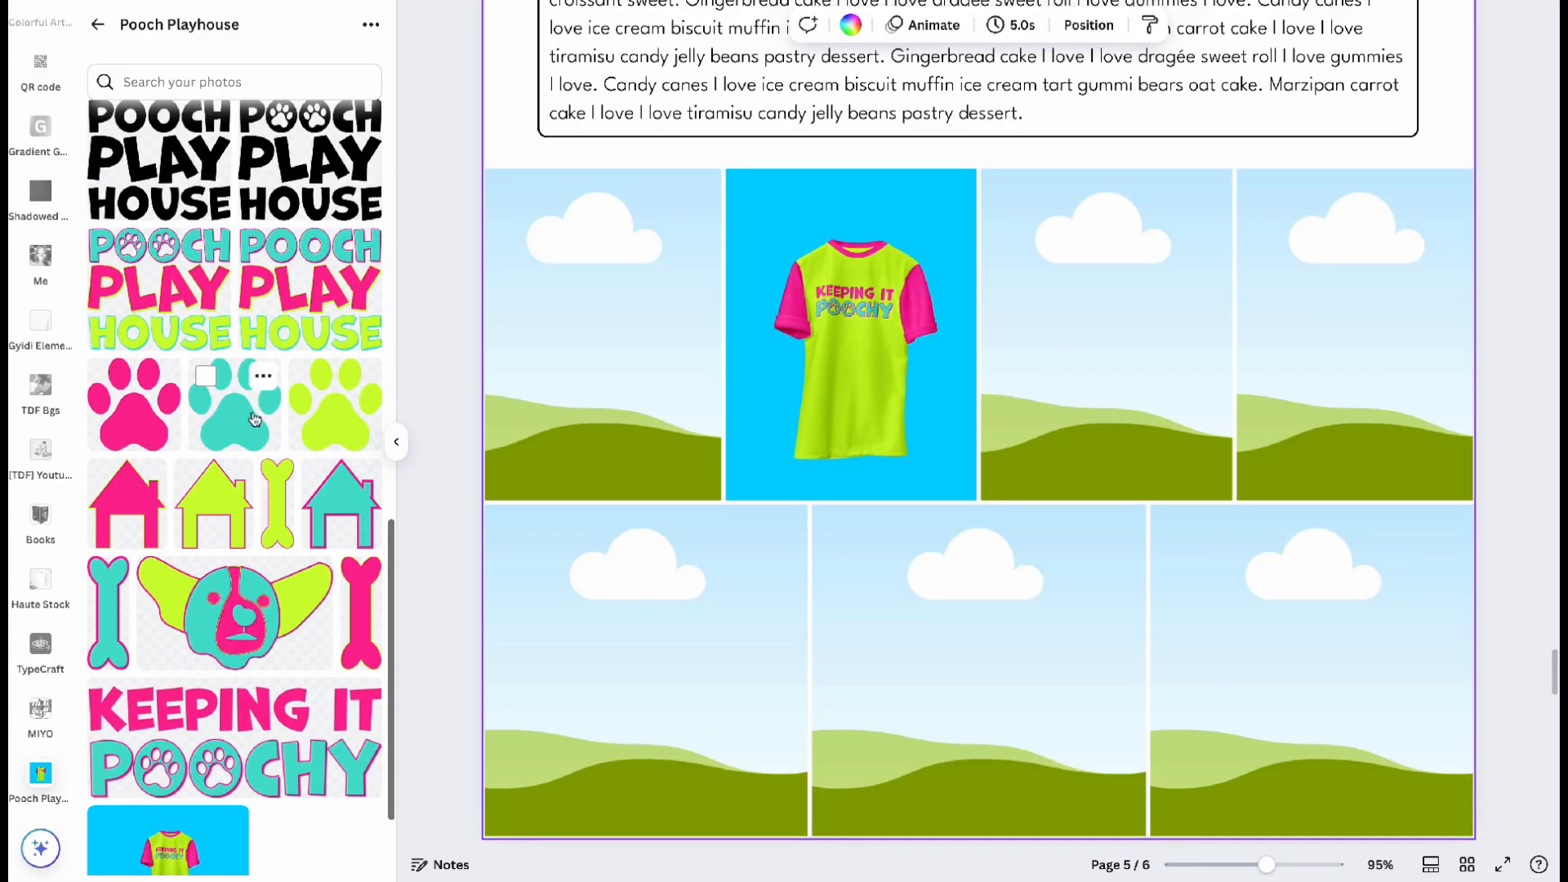
{"action": "scroll", "coordinate": [253, 418], "scroll_direction": "up", "scroll_amount": 4}
{"action": "scroll", "coordinate": [253, 418], "scroll_direction": "up", "scroll_amount": 5}
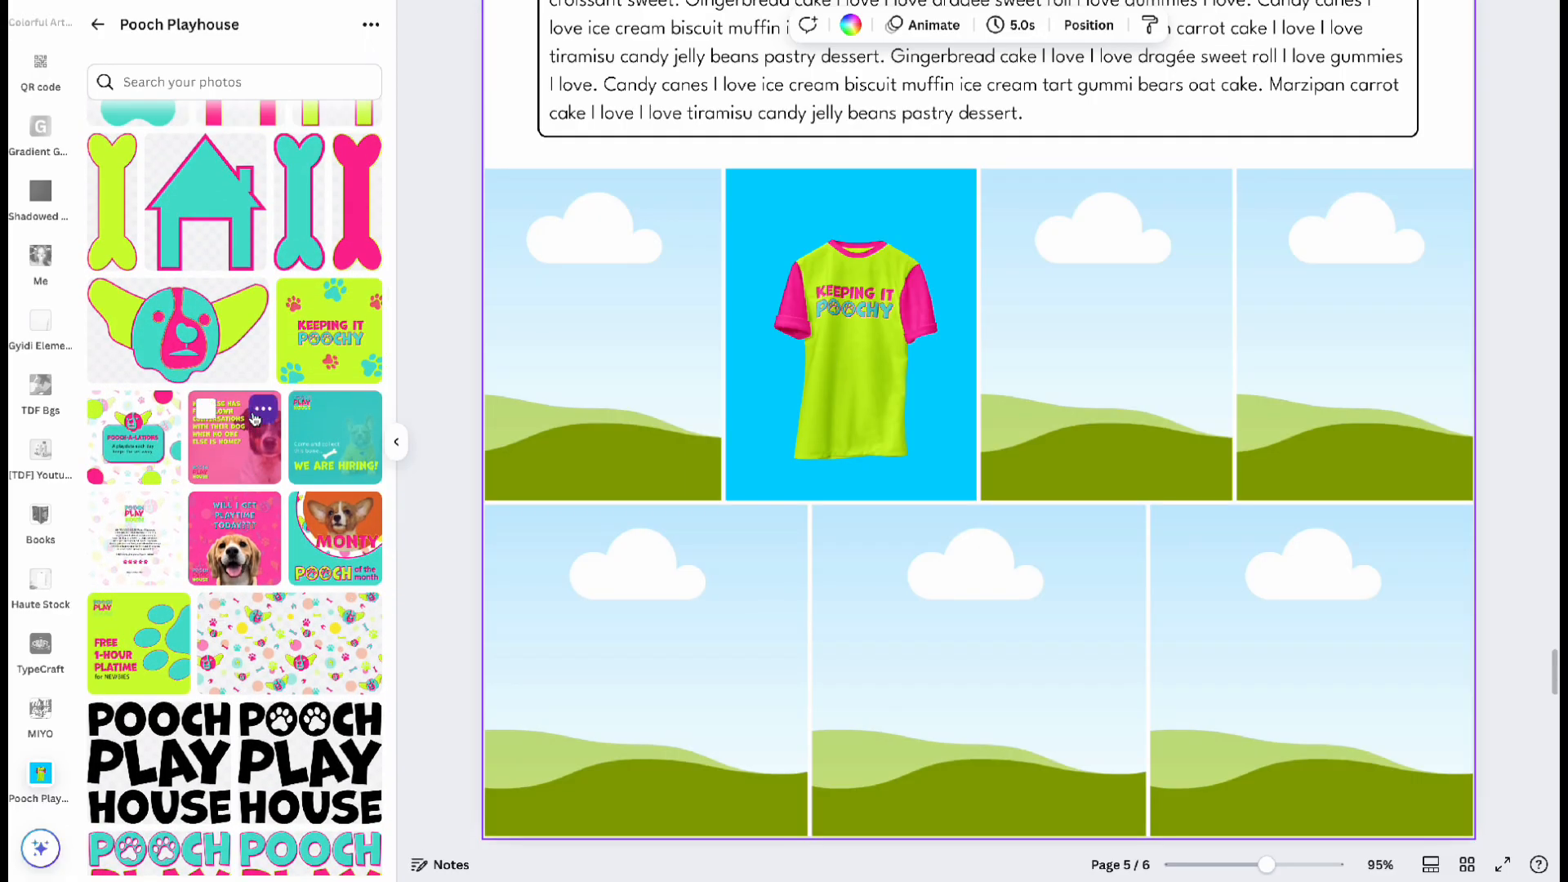
{"action": "scroll", "coordinate": [254, 419], "scroll_direction": "up", "scroll_amount": 1}
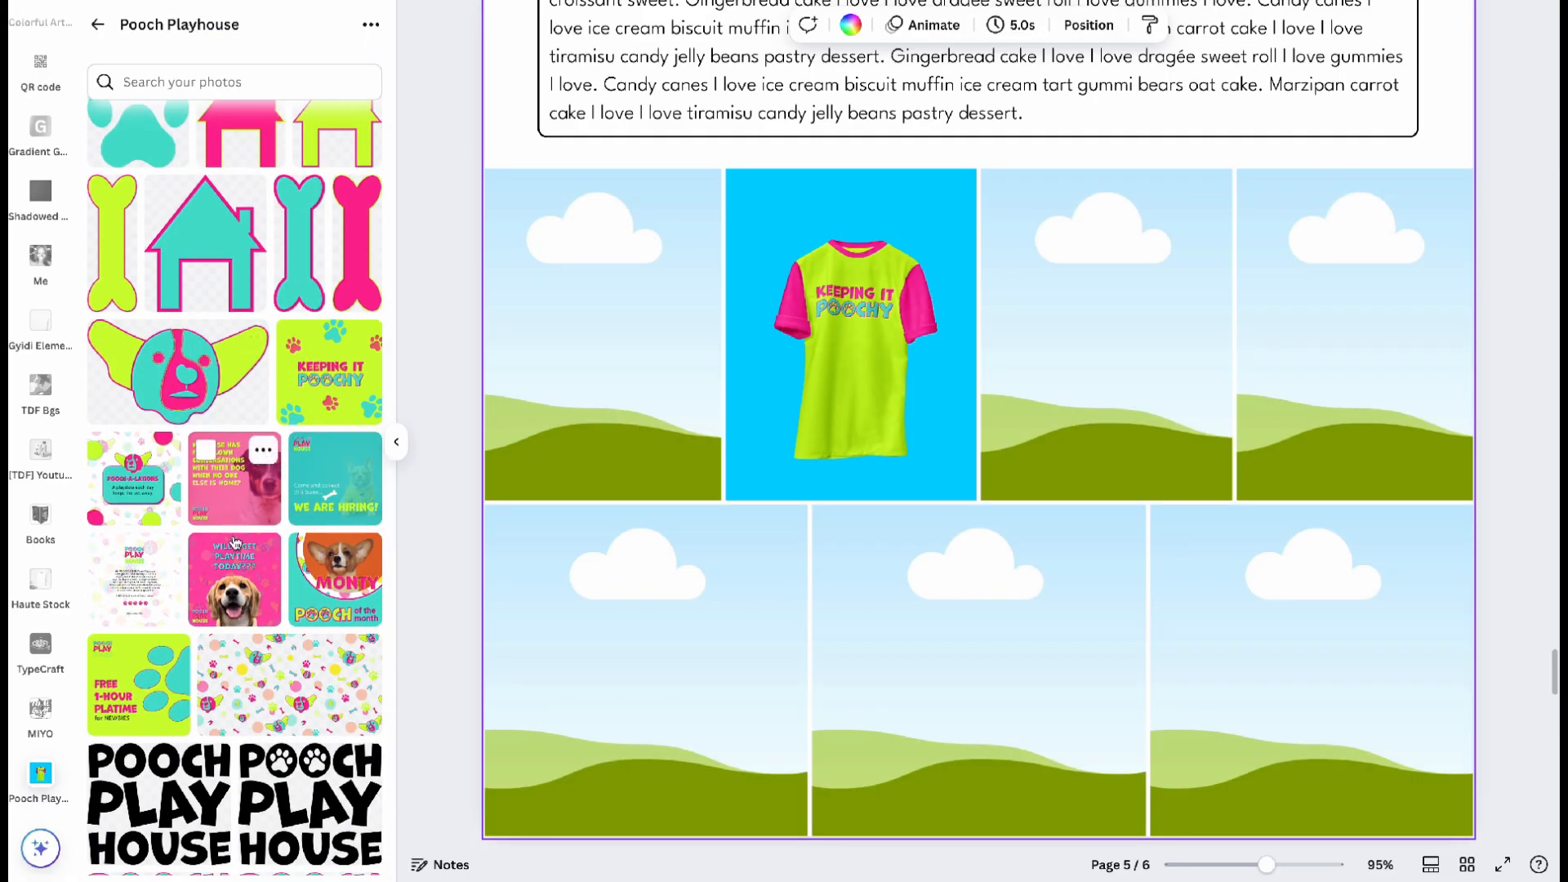
{"action": "left_click_drag", "start_coordinate": [259, 576], "coordinate": [529, 599]}
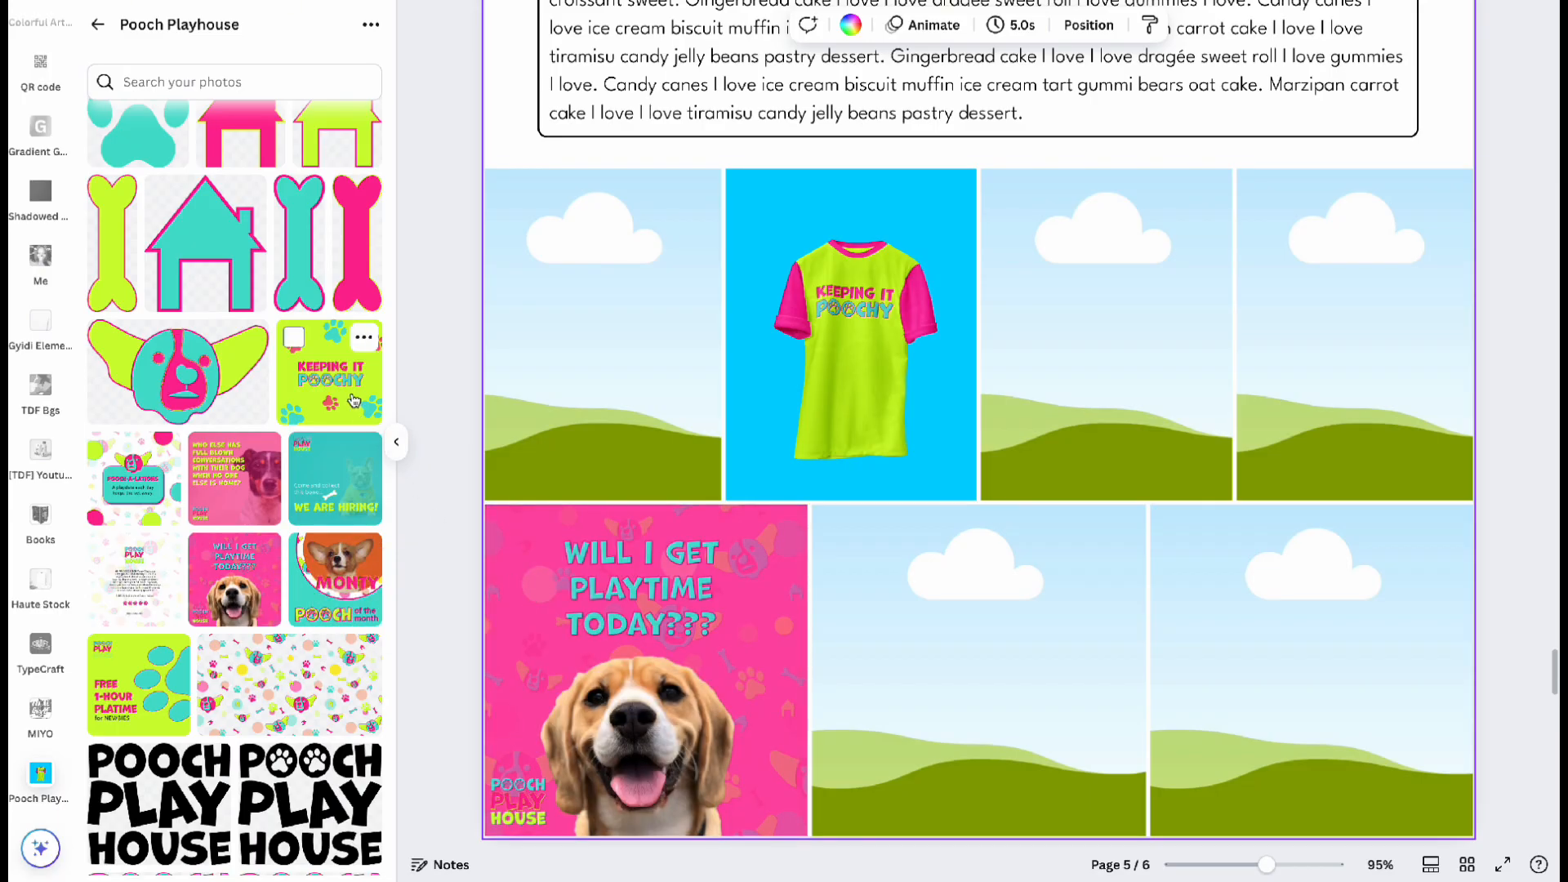
{"action": "left_click_drag", "start_coordinate": [353, 399], "coordinate": [1176, 625]}
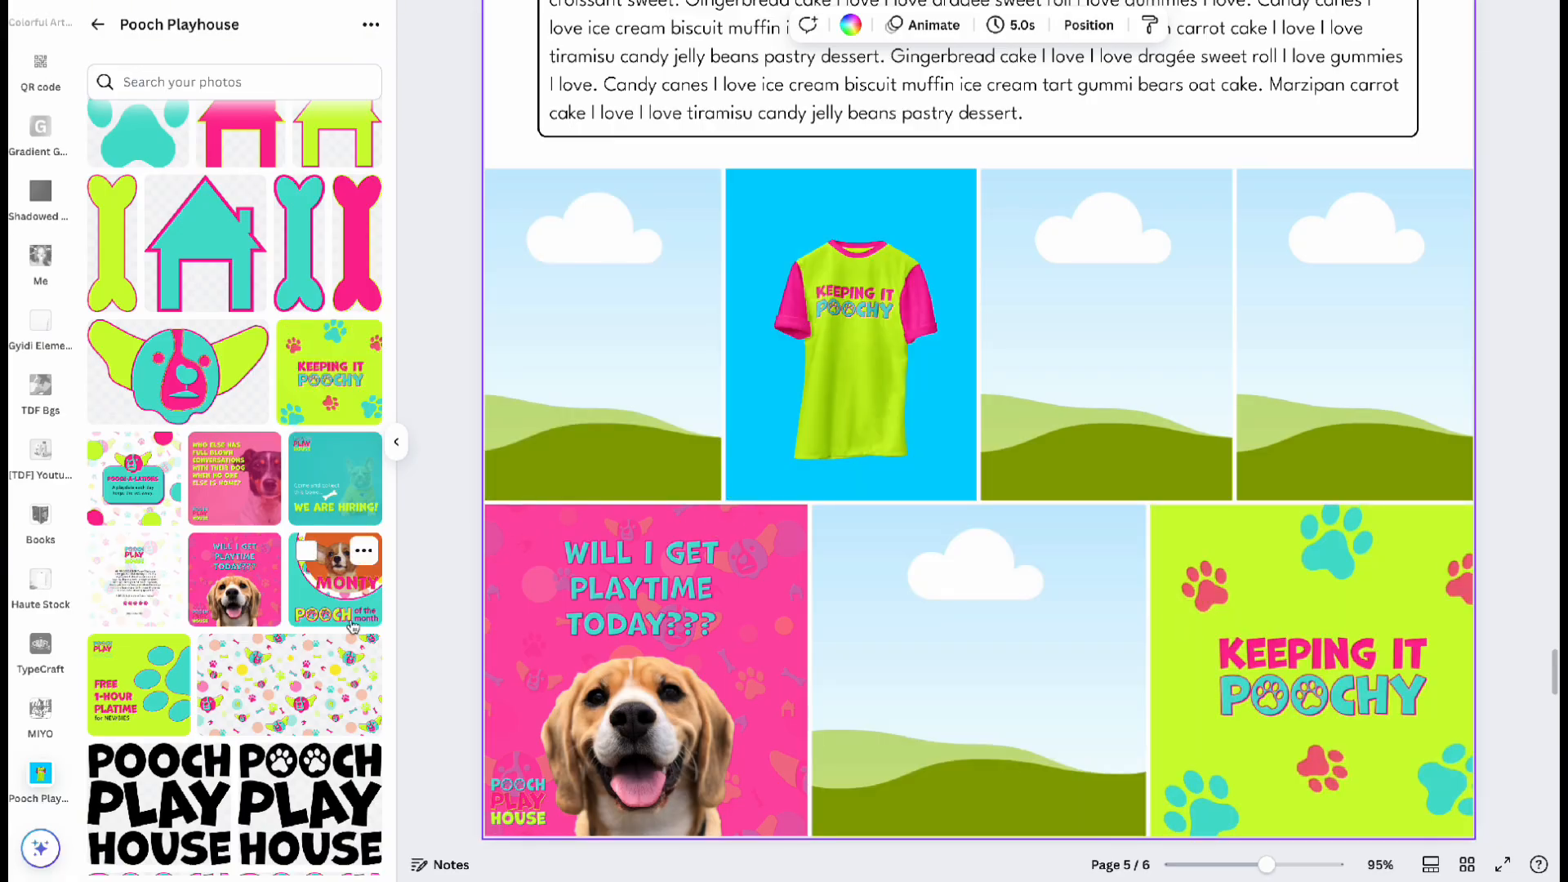
{"action": "left_click_drag", "start_coordinate": [135, 482], "coordinate": [932, 584]}
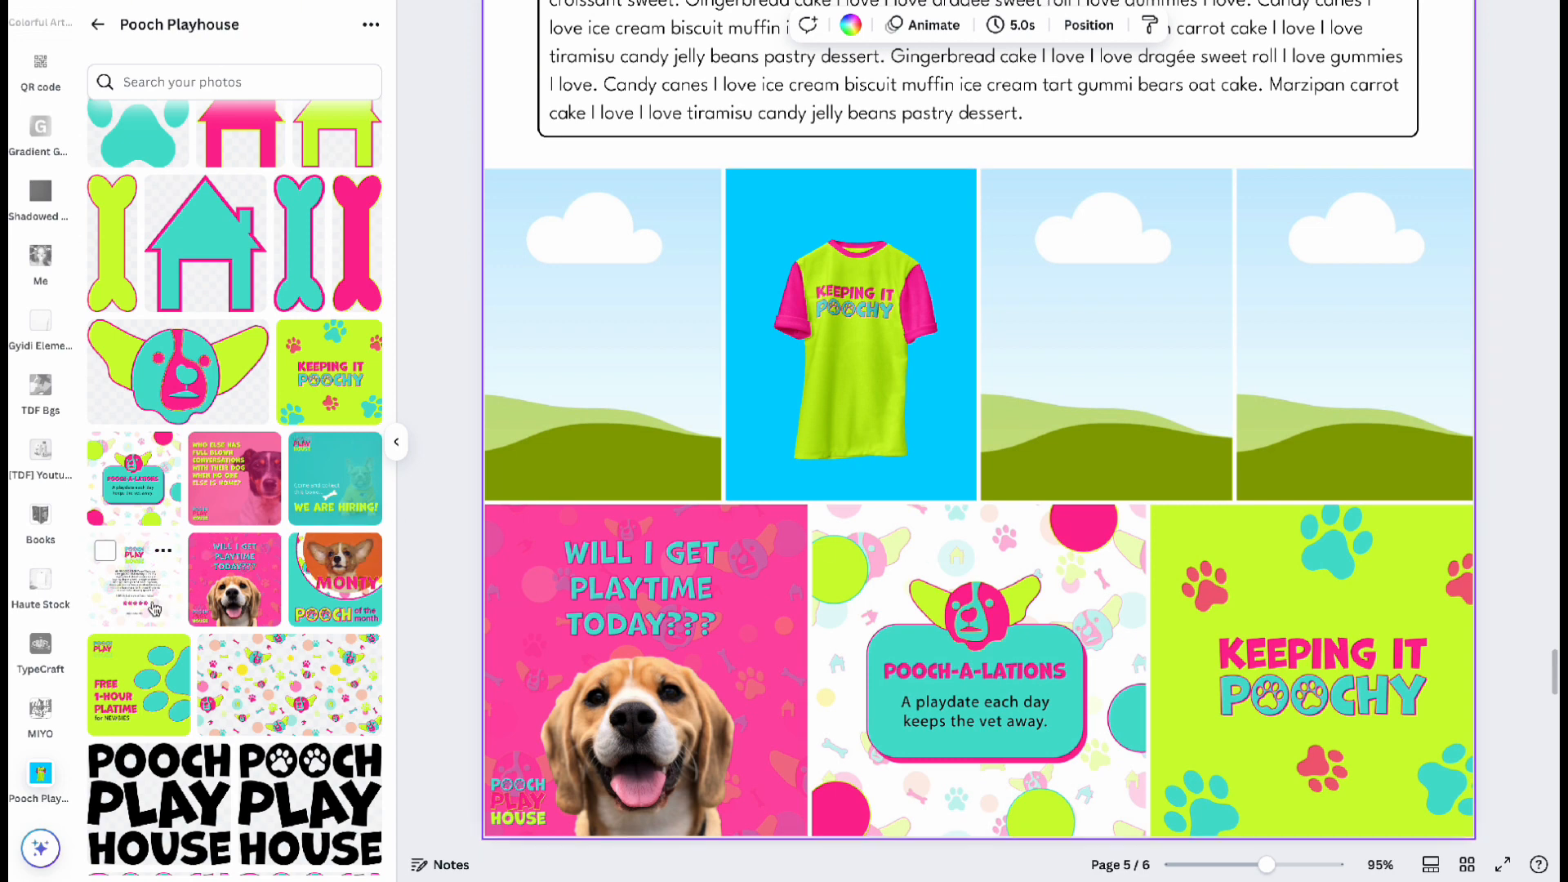
{"action": "left_click_drag", "start_coordinate": [157, 609], "coordinate": [1053, 359]}
Search the elements for "dog" photos and place the smiling Labrador in the first top cell of the photo grid, adjusting its crop.
{"action": "scroll", "coordinate": [167, 355], "scroll_direction": "up", "scroll_amount": 5}
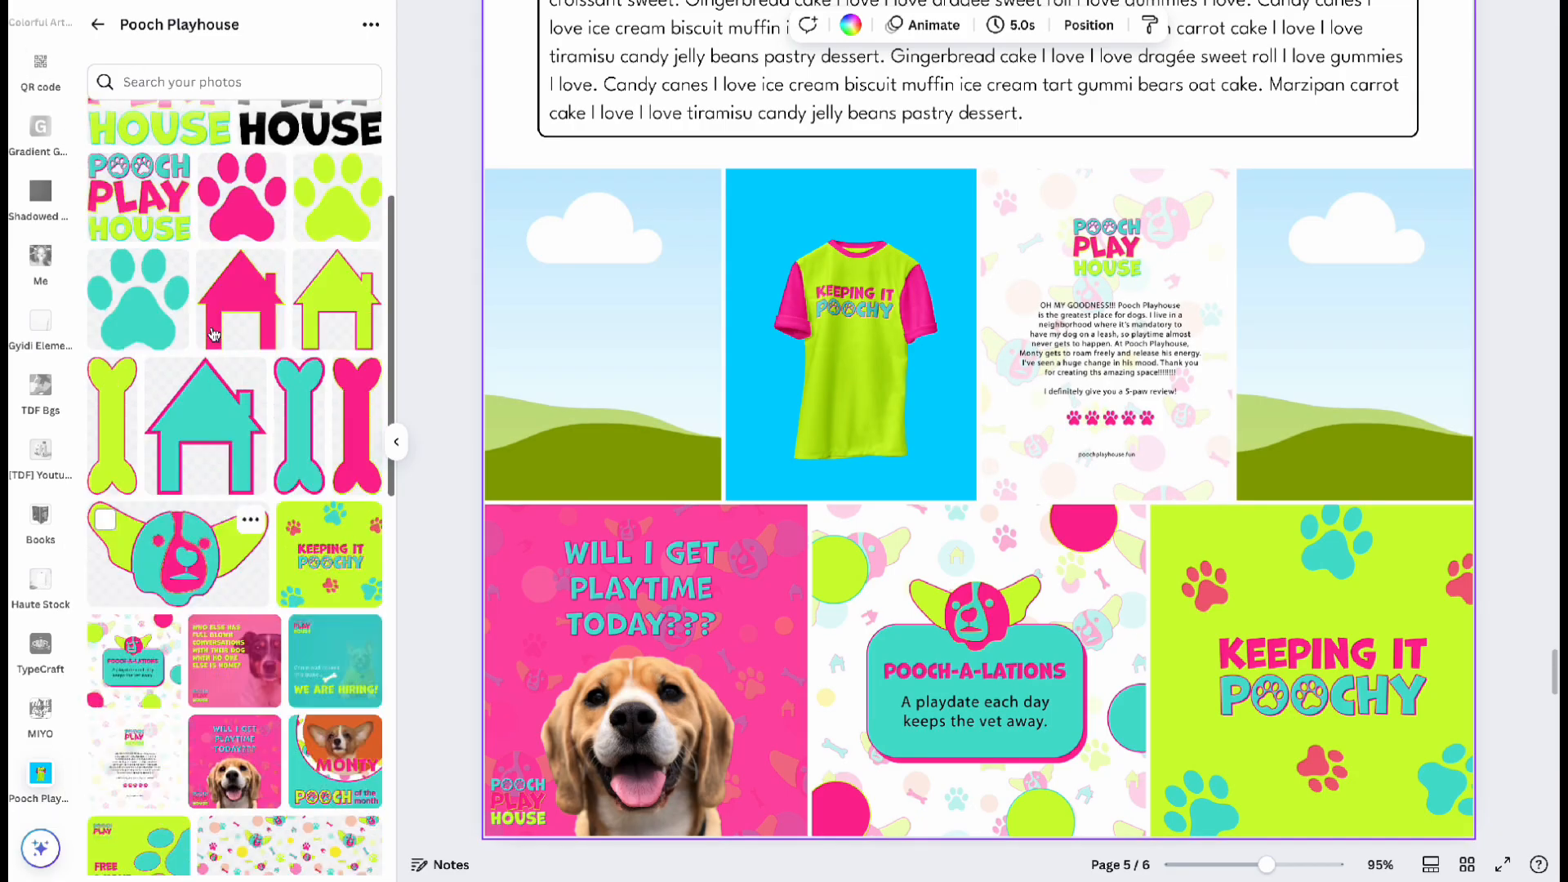
{"action": "scroll", "coordinate": [37, 108], "scroll_direction": "up", "scroll_amount": 8}
{"action": "scroll", "coordinate": [37, 108], "scroll_direction": "up", "scroll_amount": 3}
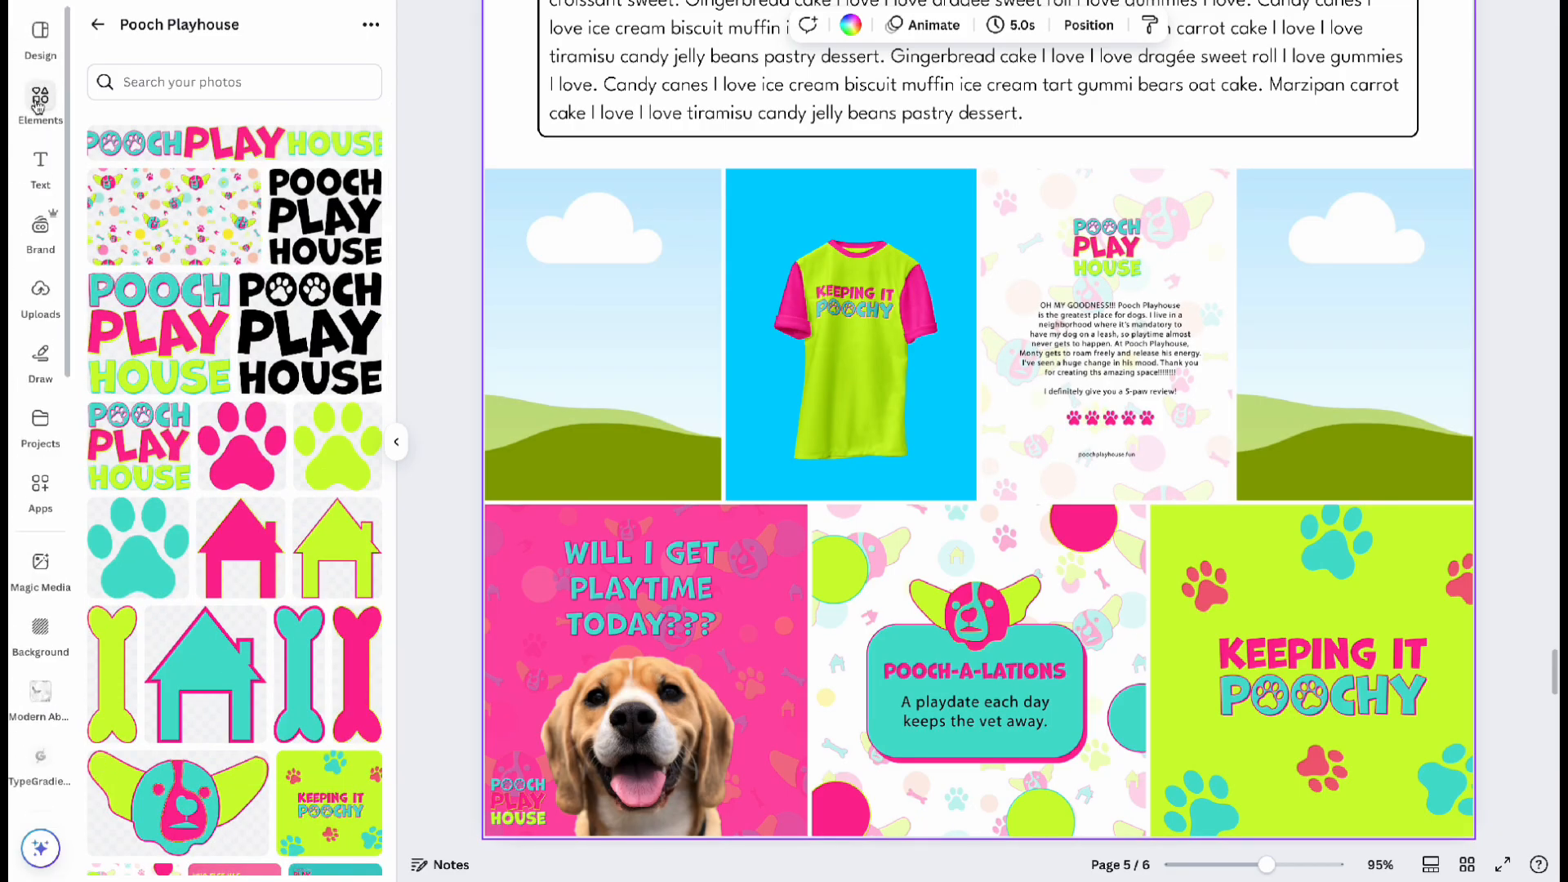
{"action": "left_click", "coordinate": [37, 98]}
{"action": "left_click", "coordinate": [204, 39]}
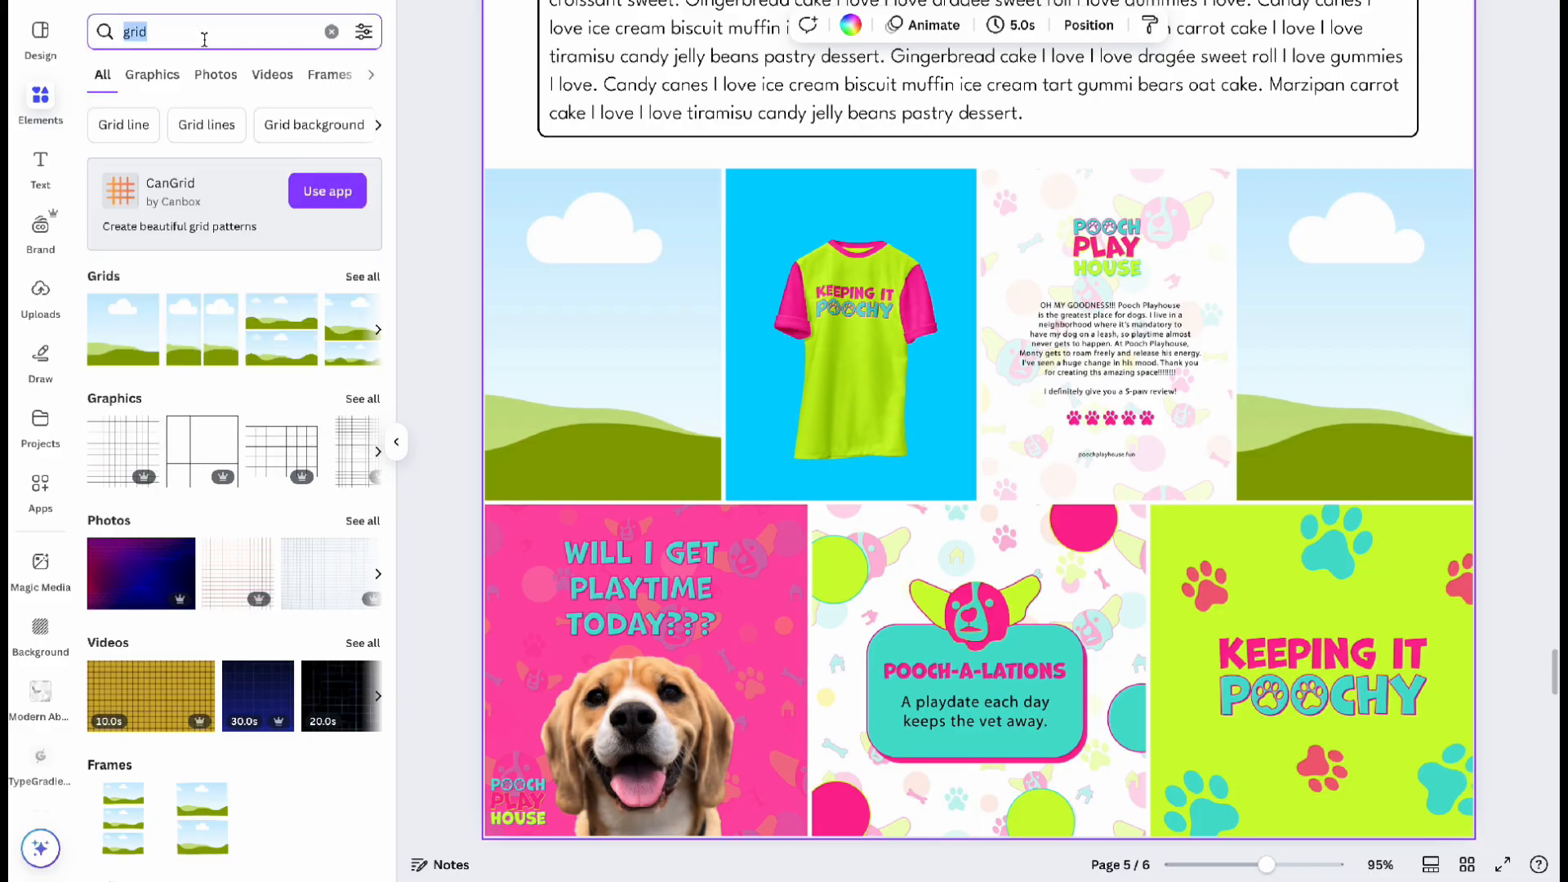
{"action": "type", "text": "dog"}
{"action": "key", "text": "Return"}
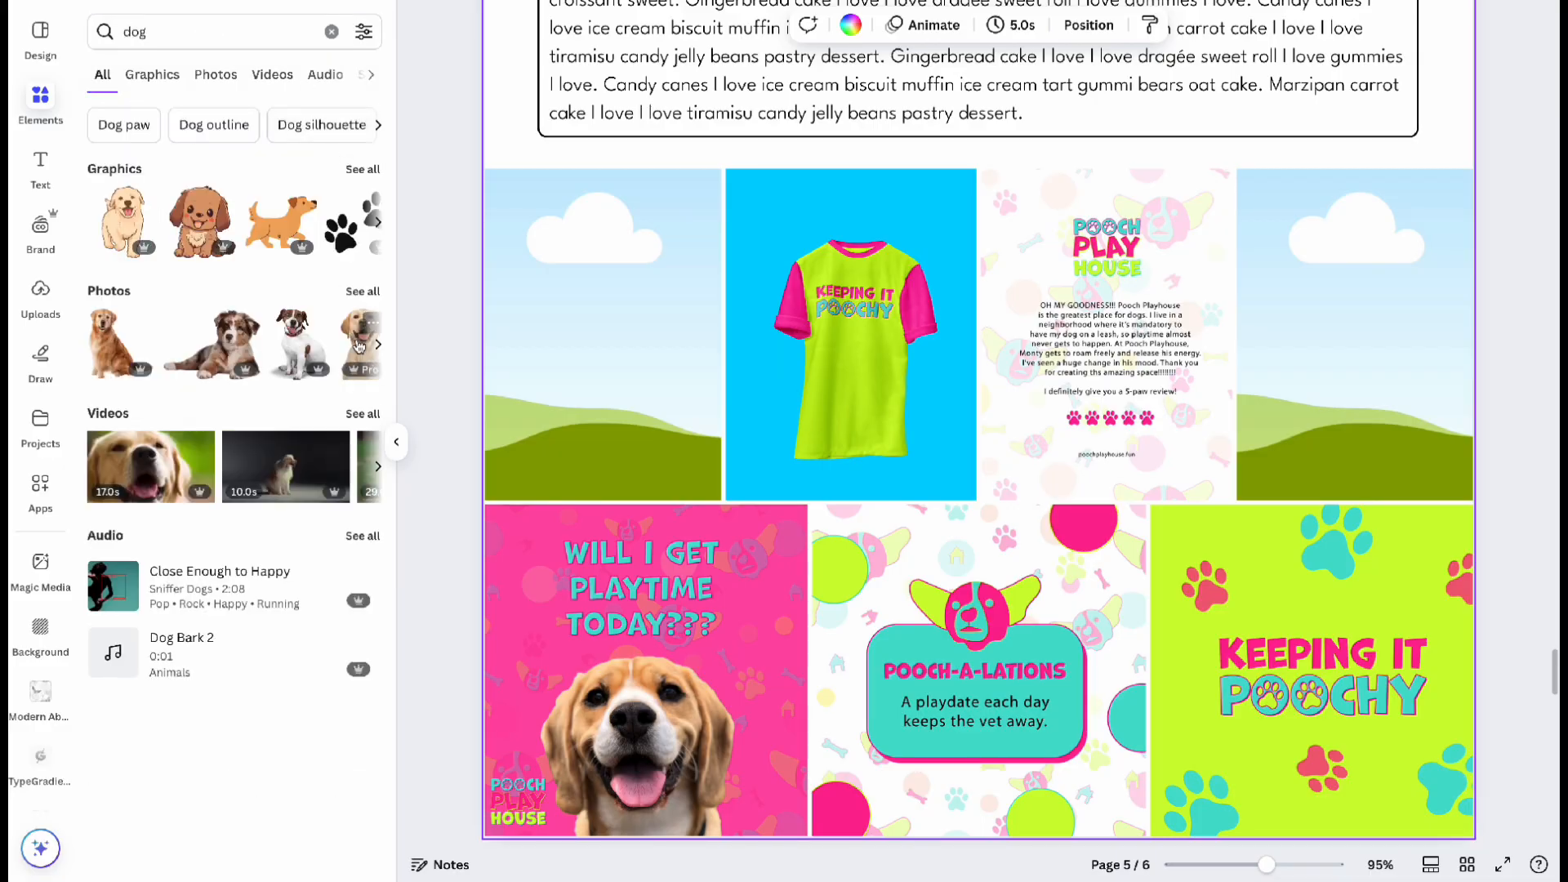
{"action": "left_click", "coordinate": [360, 293]}
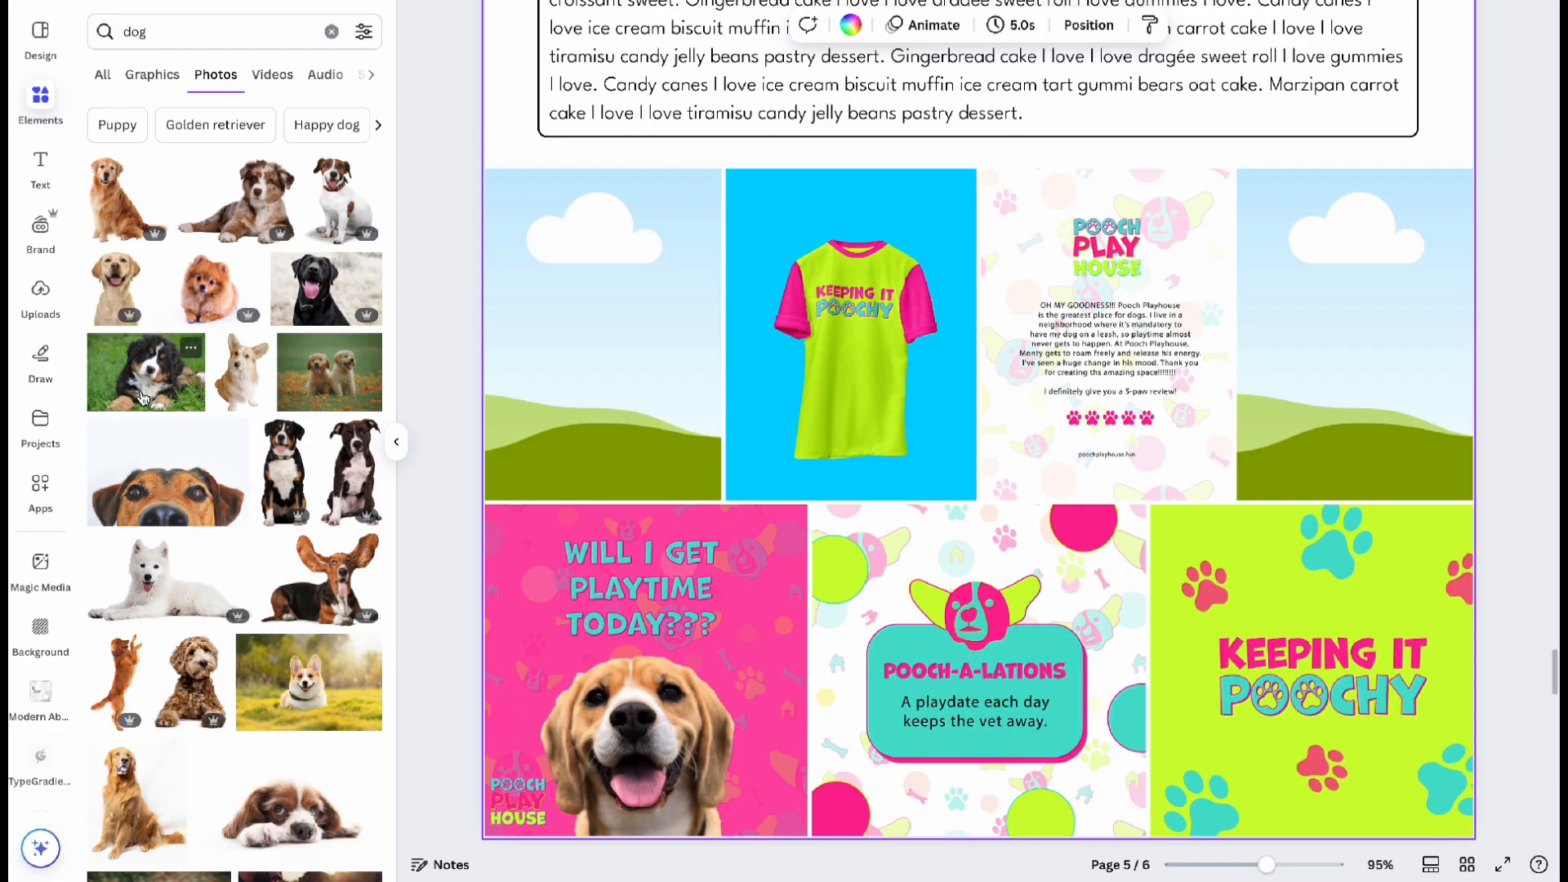
{"action": "left_click_drag", "start_coordinate": [114, 290], "coordinate": [599, 393]}
{"action": "double_click", "coordinate": [566, 300]}
{"action": "left_click", "coordinate": [315, 849]}
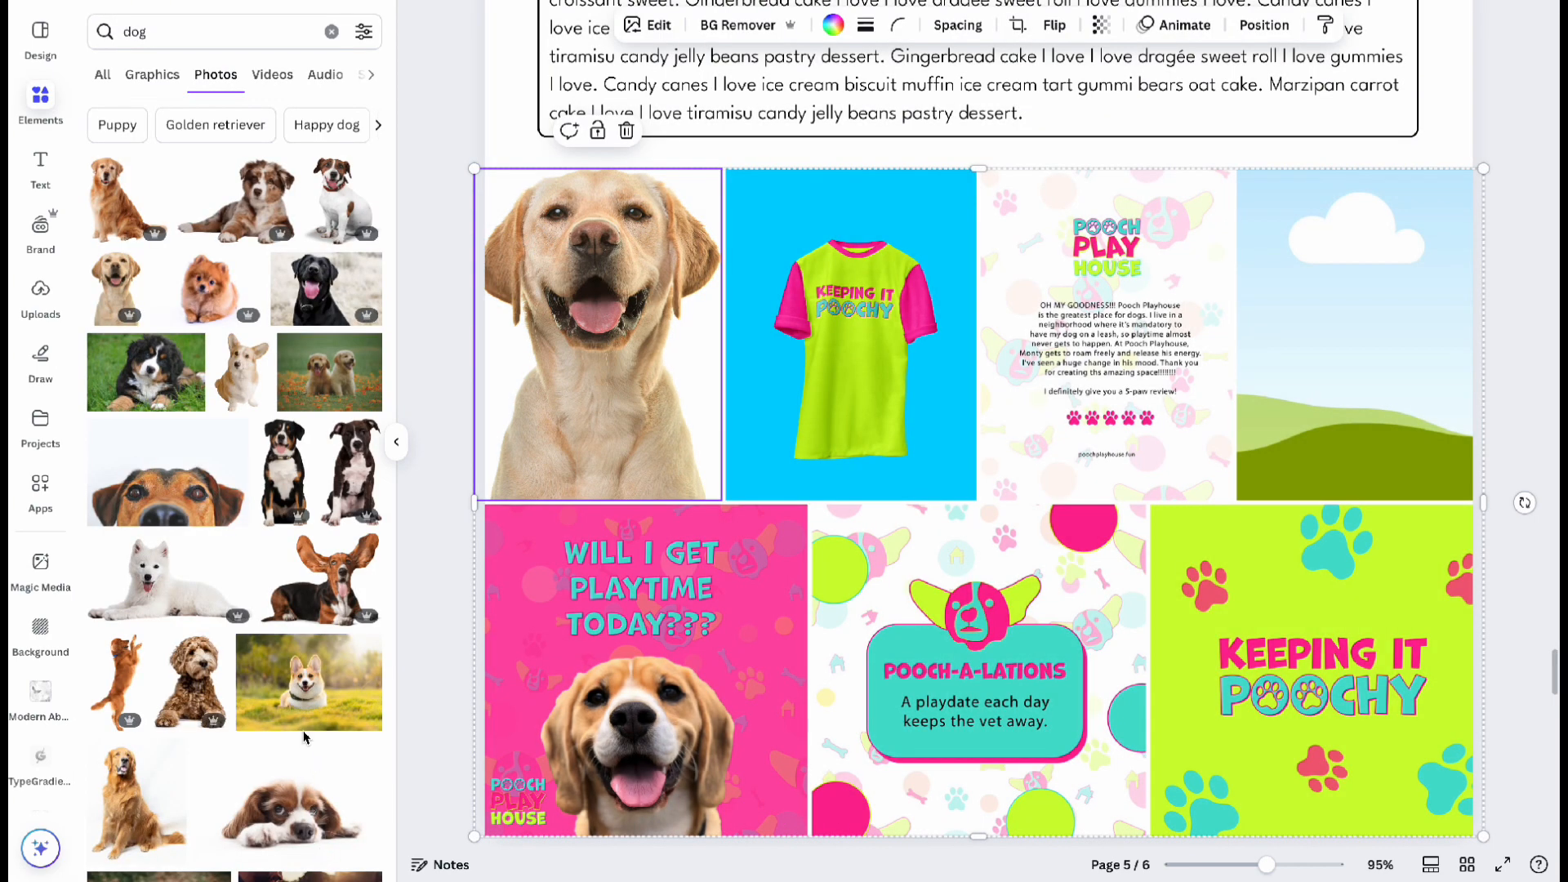
Place the sitting red spaniel photo in the last cell of the grid's top row and adjust its crop.
{"action": "scroll", "coordinate": [296, 700], "scroll_direction": "down", "scroll_amount": 6}
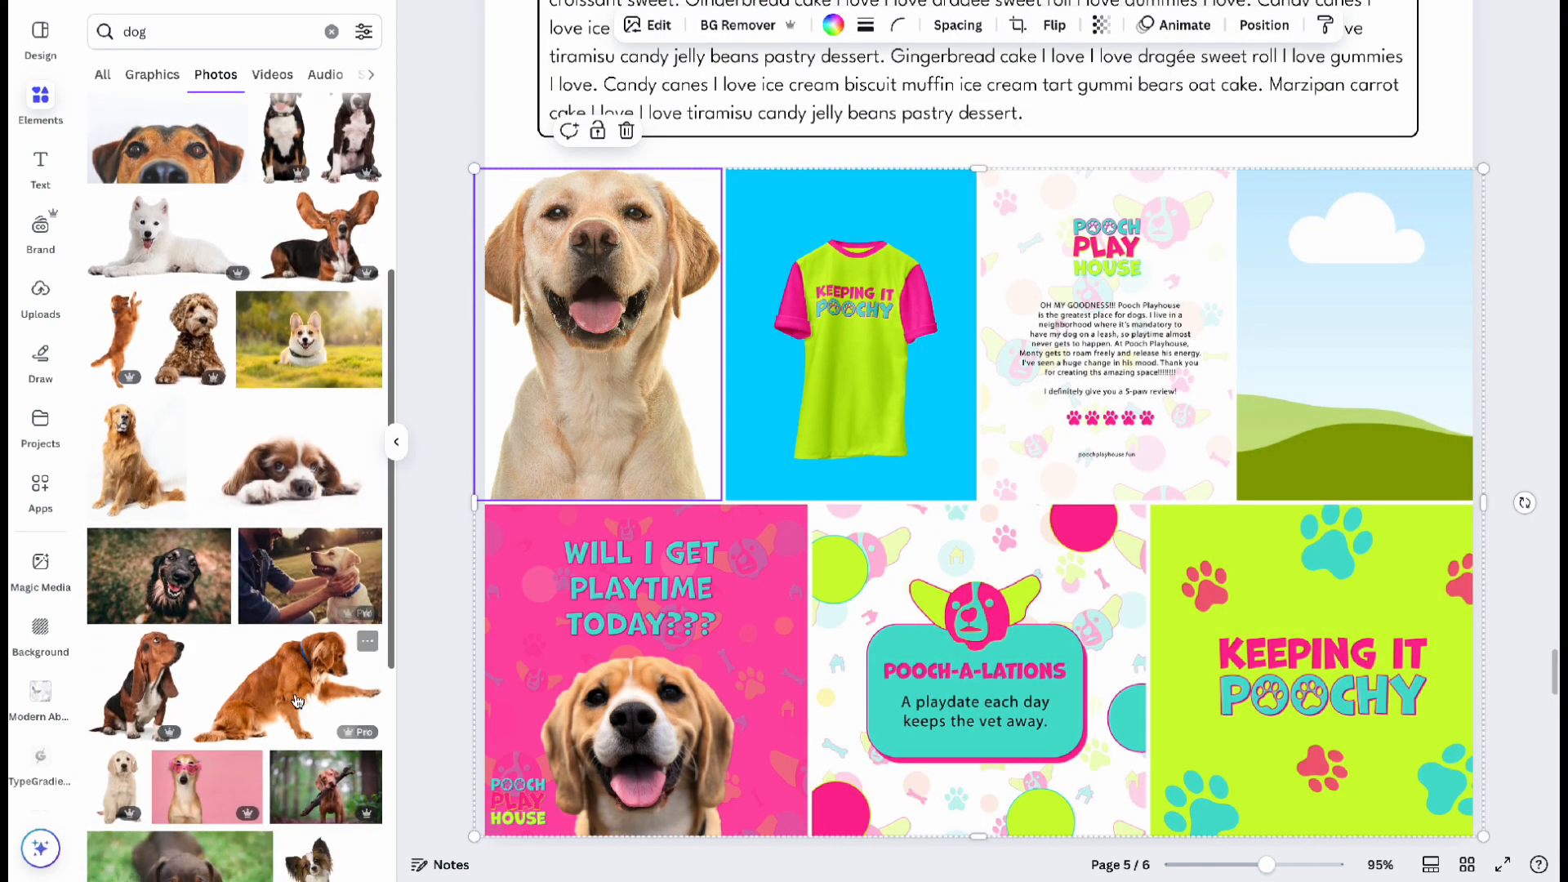
{"action": "scroll", "coordinate": [296, 701], "scroll_direction": "down", "scroll_amount": 3}
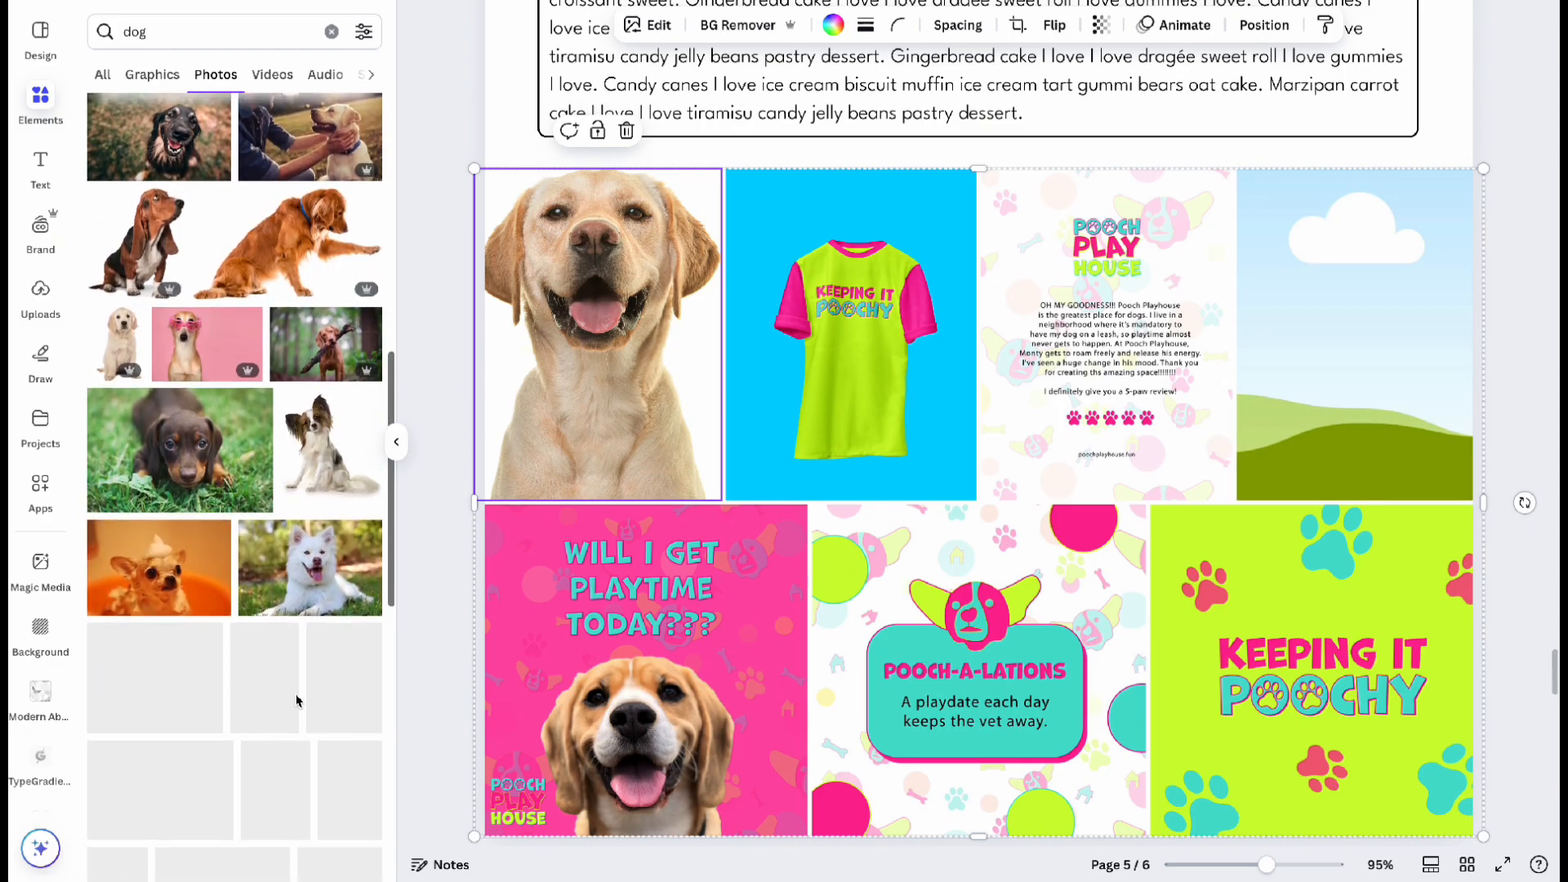
{"action": "scroll", "coordinate": [297, 700], "scroll_direction": "down", "scroll_amount": 2}
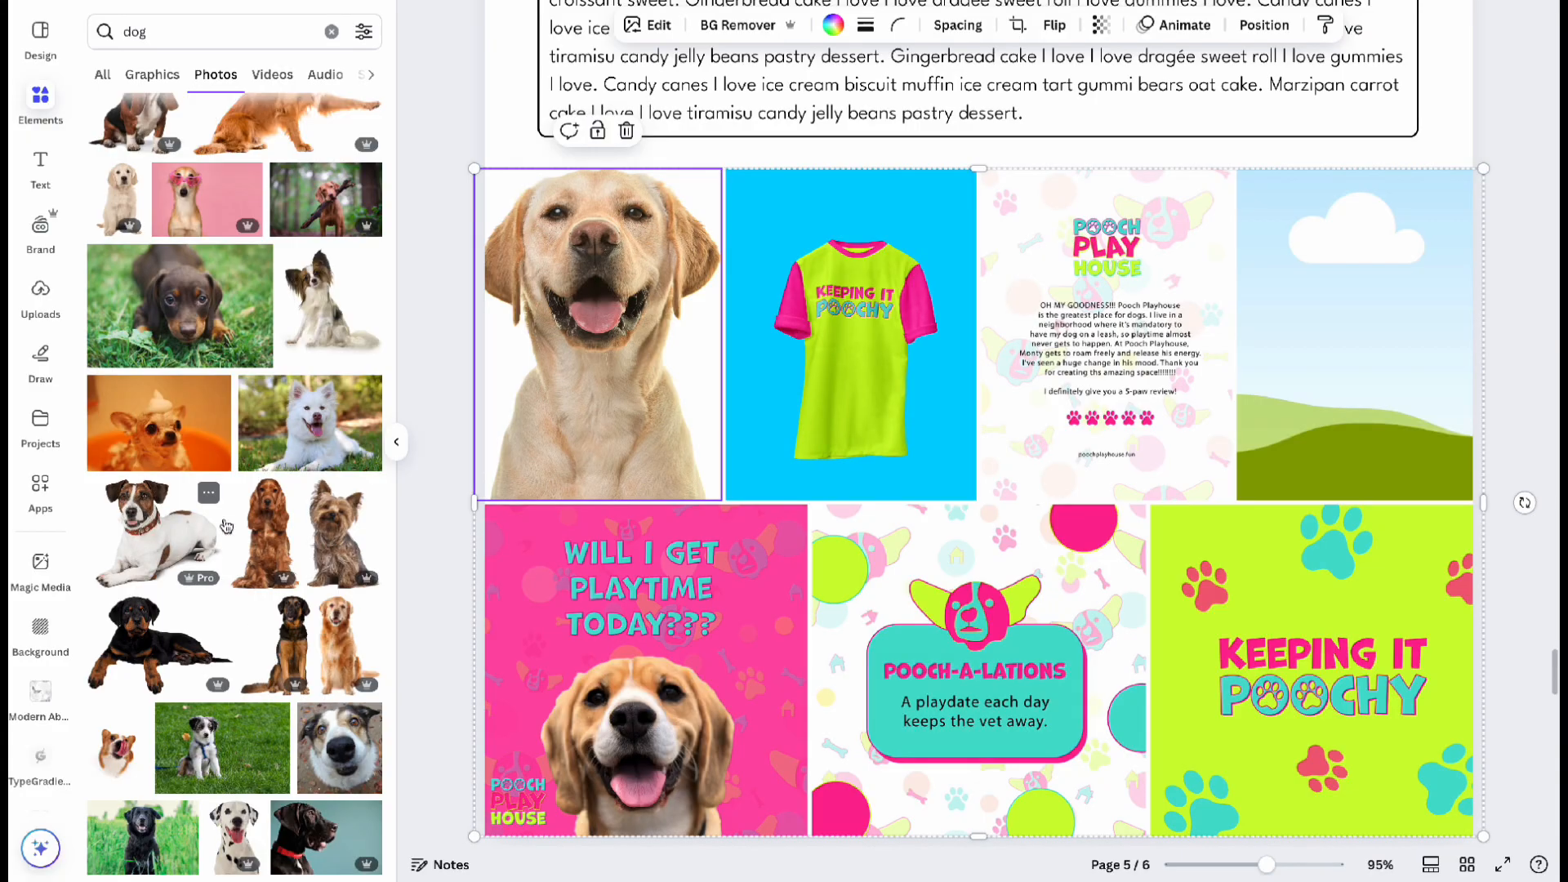
{"action": "left_click_drag", "start_coordinate": [262, 555], "coordinate": [1340, 470]}
{"action": "double_click", "coordinate": [1343, 375]}
{"action": "left_click", "coordinate": [314, 850]}
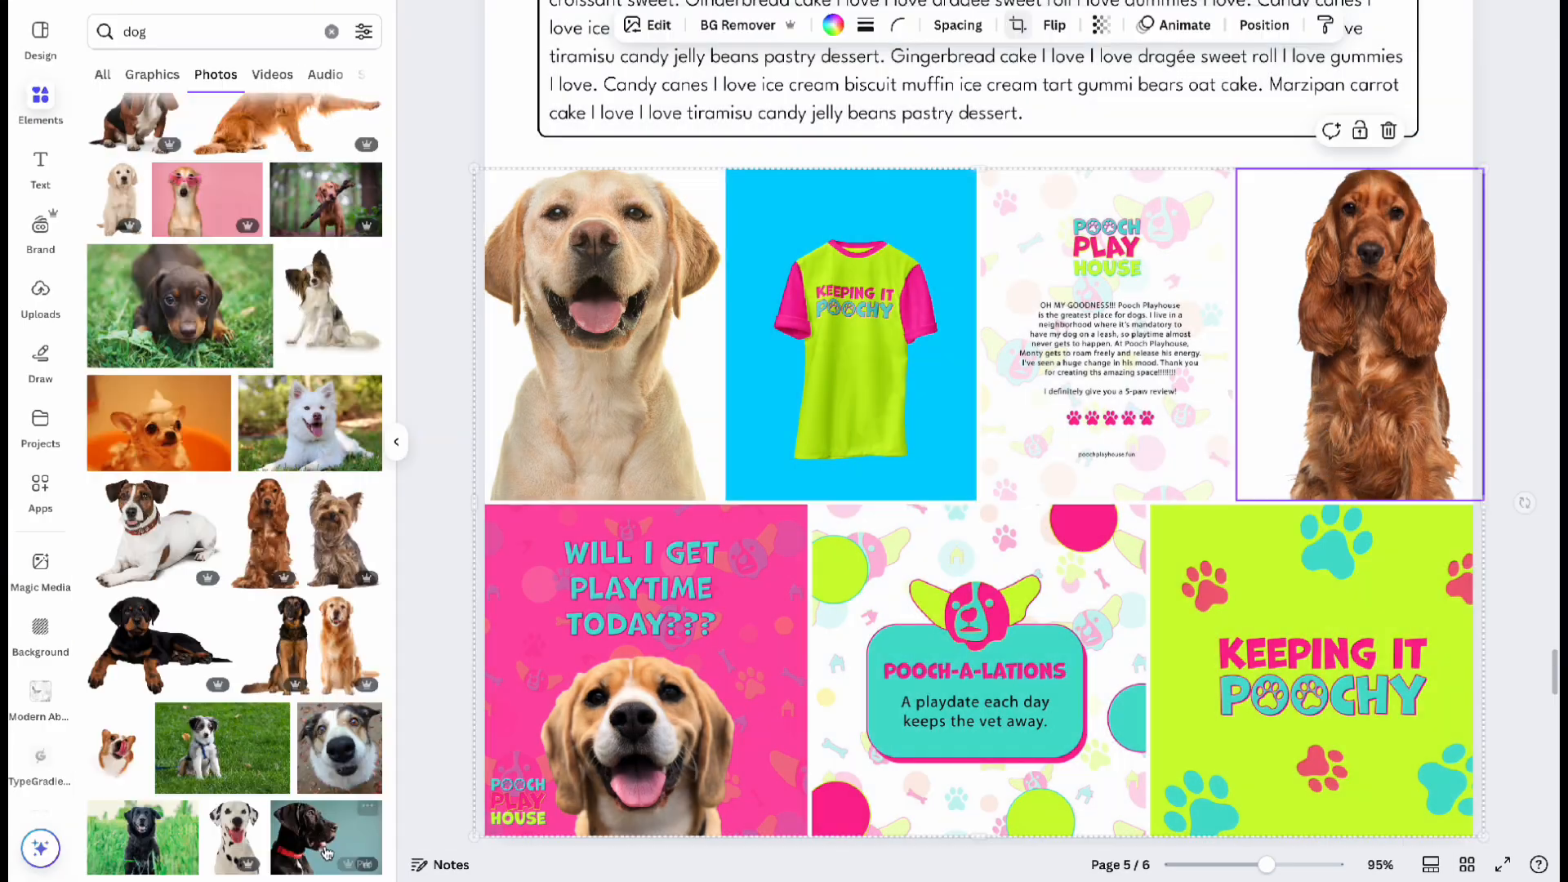
Add a square shape over the Labrador cell, stretch it to the row's height, and duplicate it over the spaniel cell.
{"action": "left_click", "coordinate": [329, 34]}
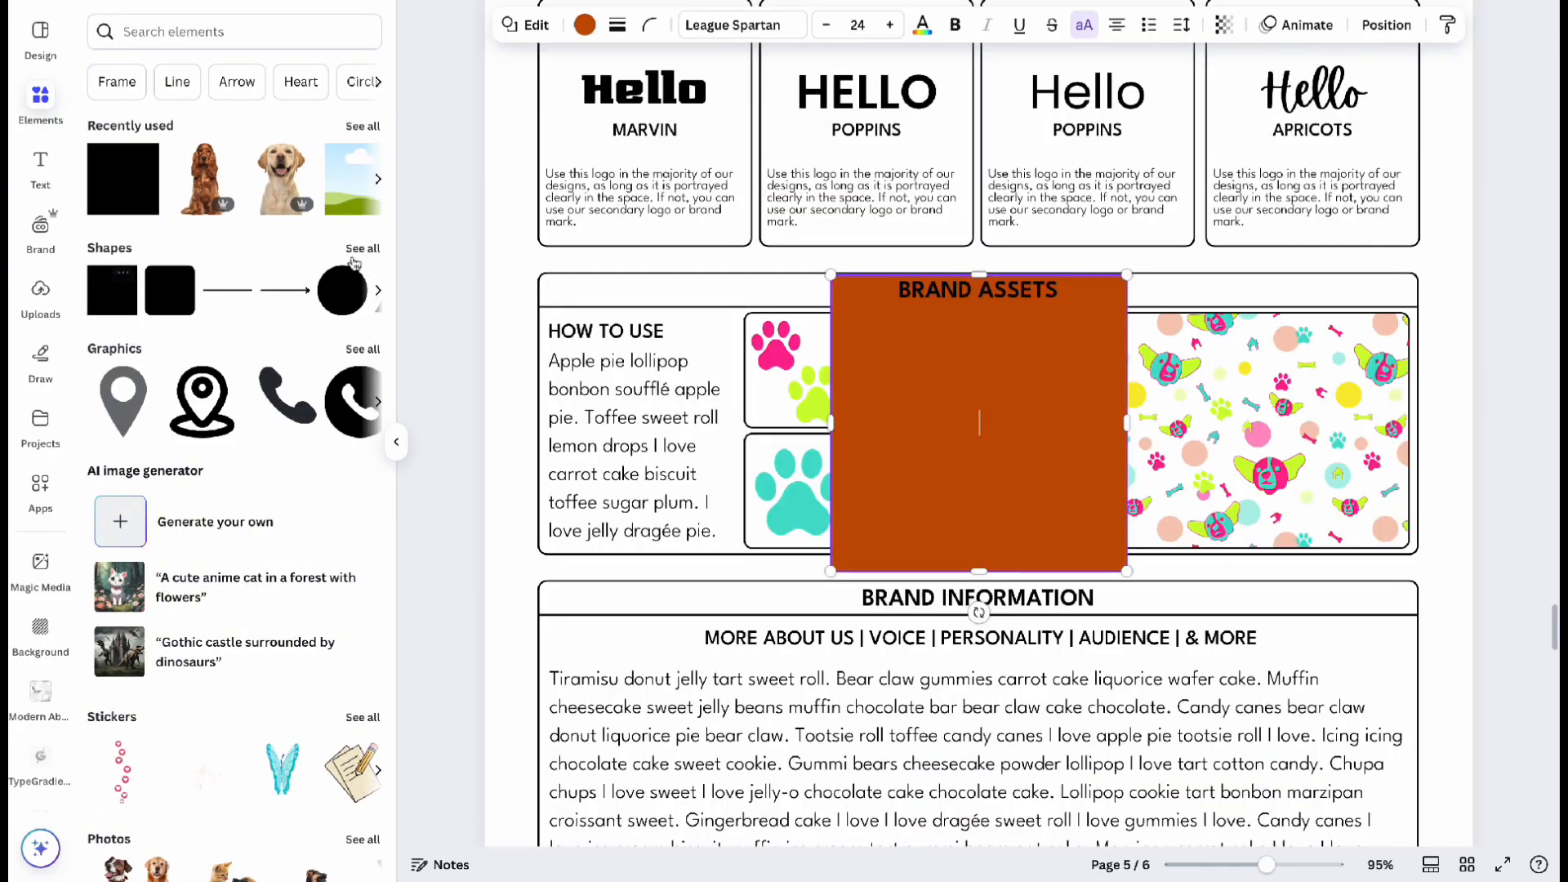
{"action": "left_click", "coordinate": [881, 354]}
{"action": "left_click_drag", "start_coordinate": [881, 354], "coordinate": [569, 817]}
{"action": "scroll", "coordinate": [563, 823], "scroll_direction": "down", "scroll_amount": 8}
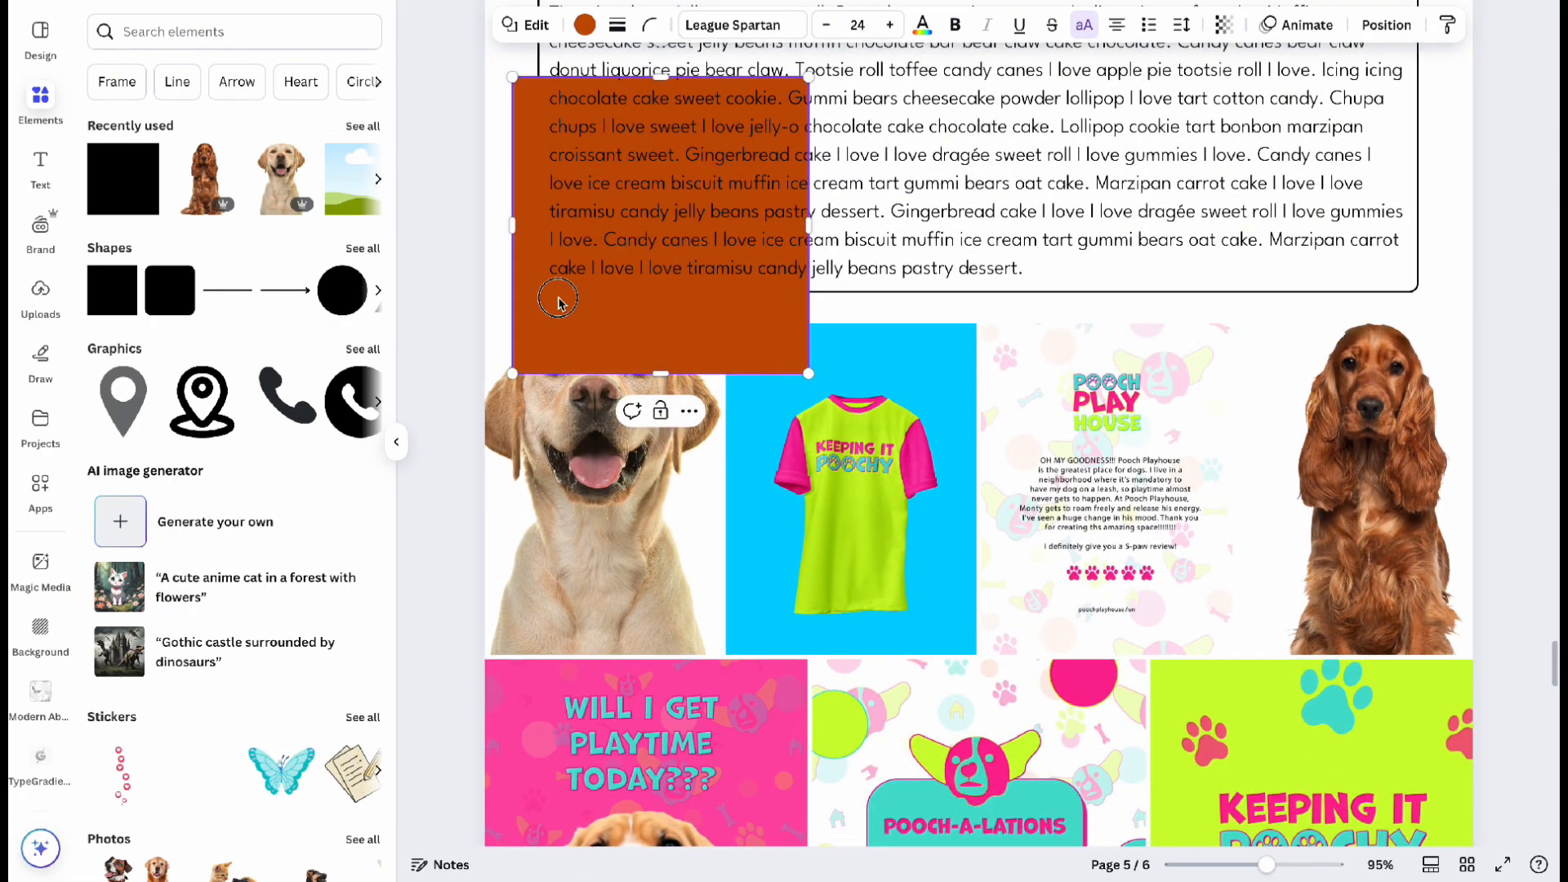
{"action": "left_click_drag", "start_coordinate": [558, 302], "coordinate": [529, 586]}
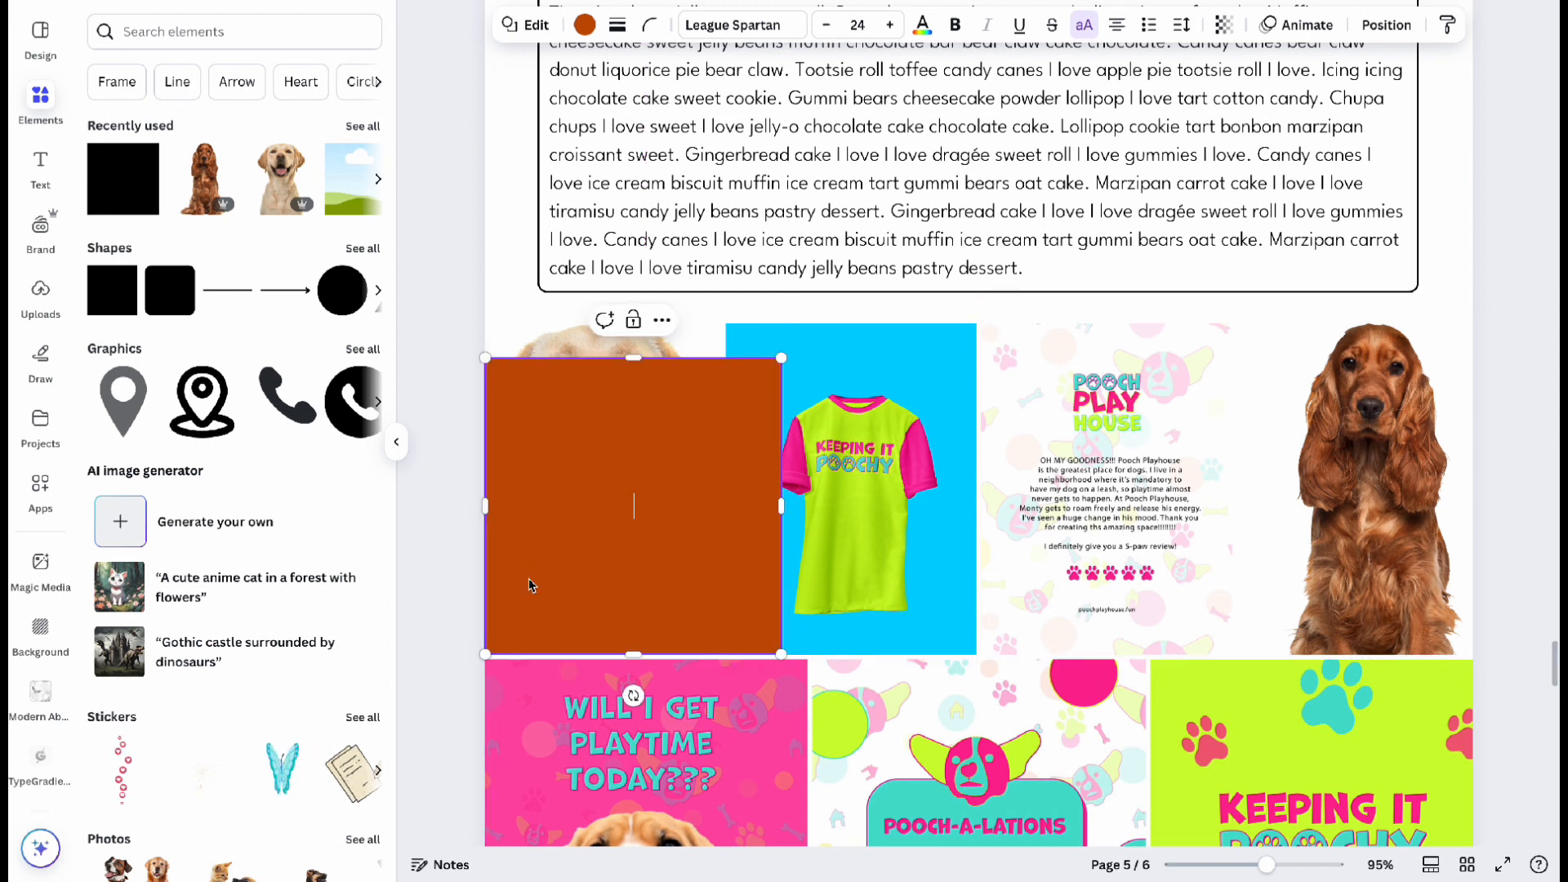
{"action": "left_click_drag", "start_coordinate": [635, 346], "coordinate": [636, 325]}
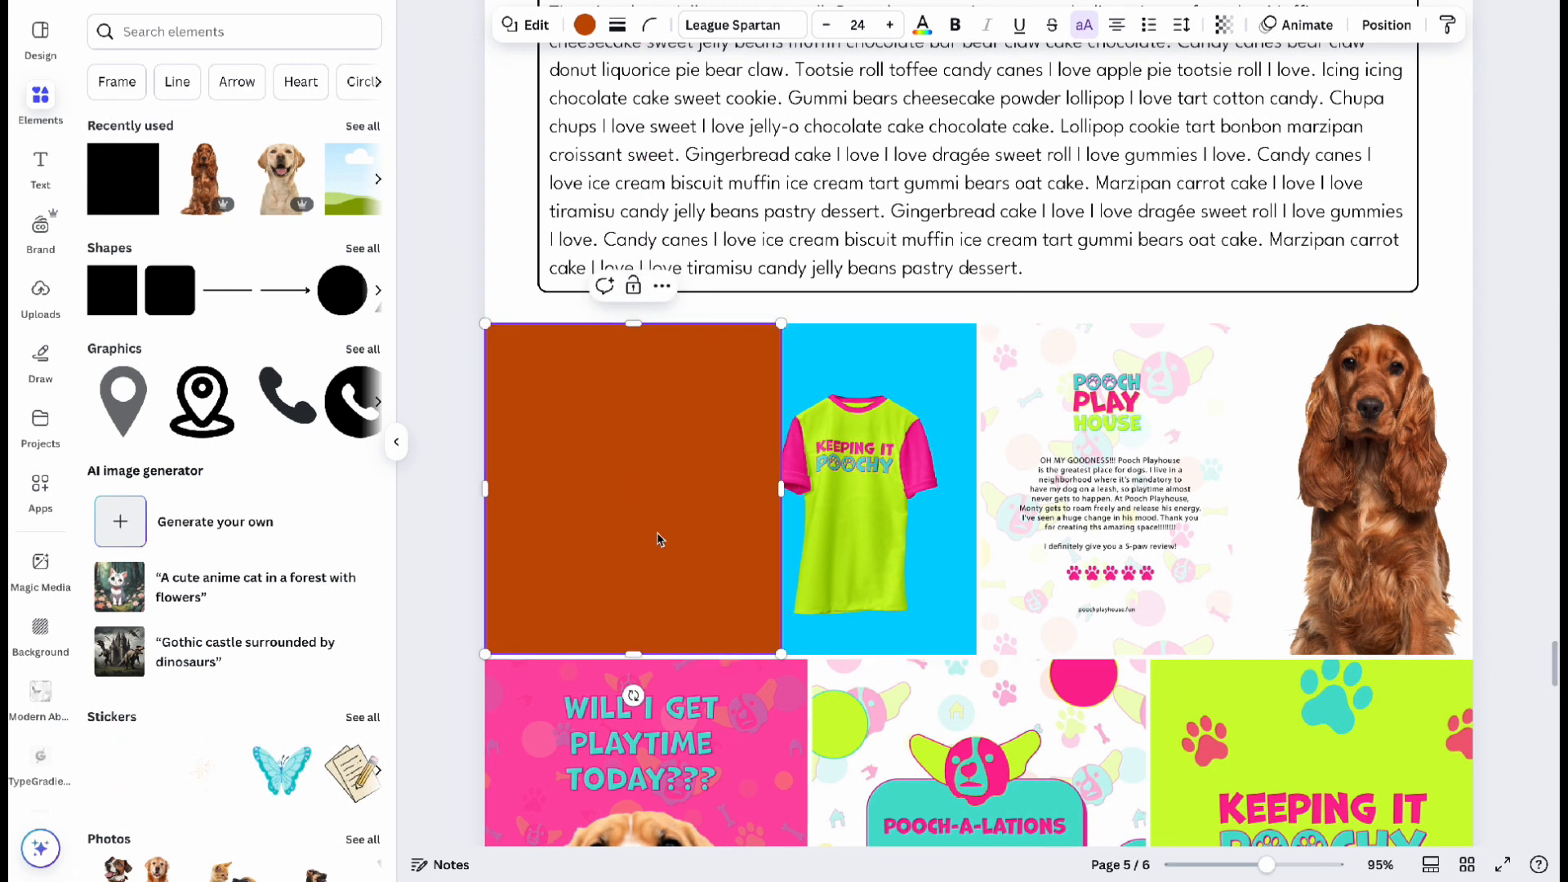
{"action": "left_click_drag", "start_coordinate": [662, 573], "coordinate": [1359, 574]}
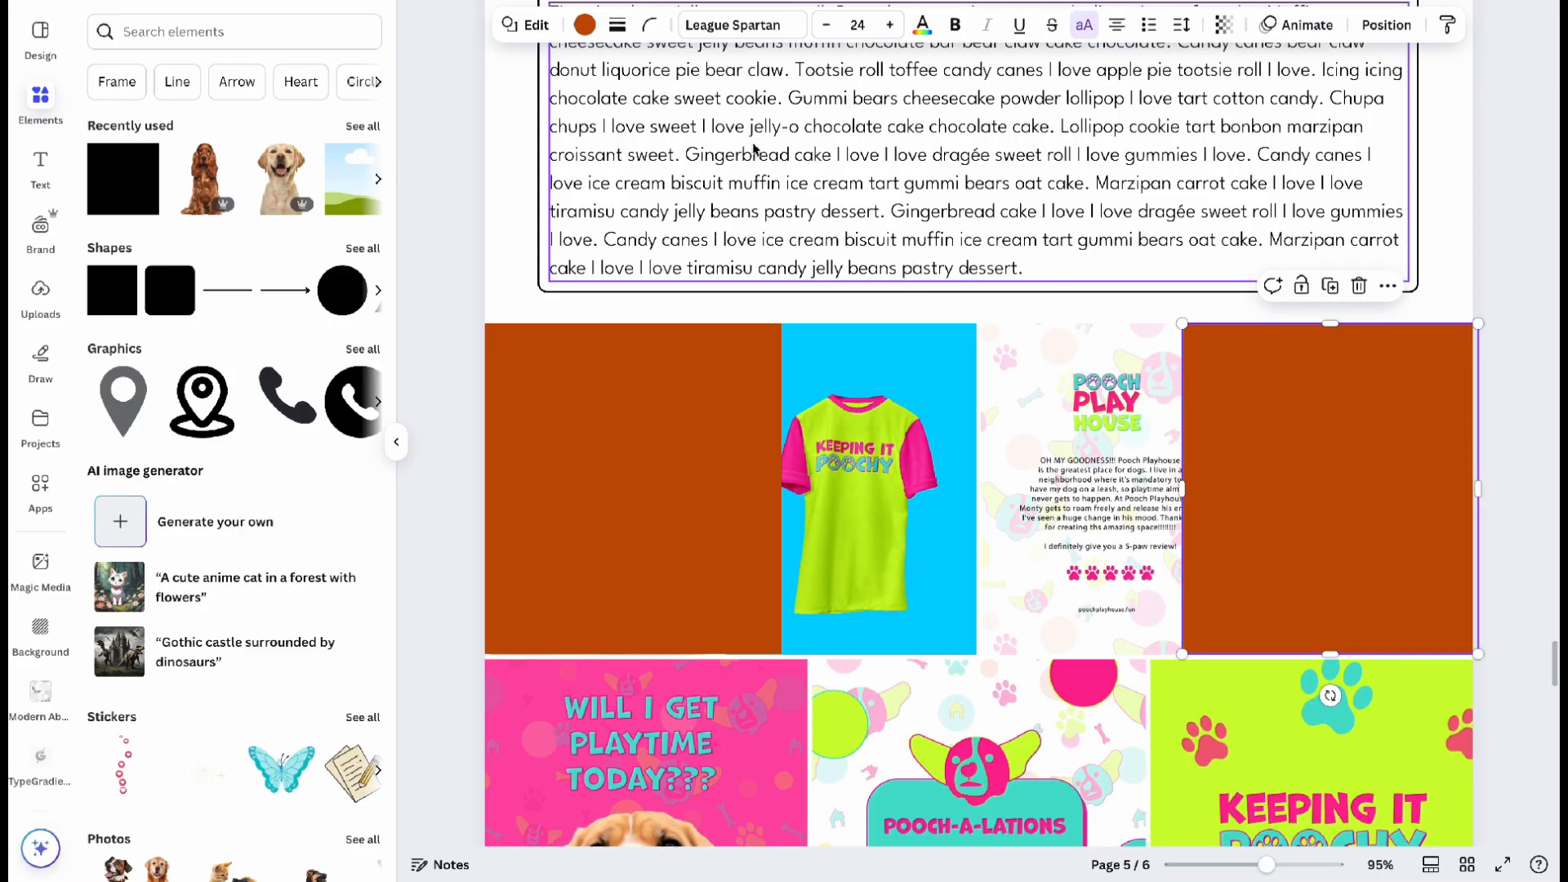
Colour the rectangle over the spaniel cell brand pink and the one over the Labrador cell yellow #f9ed32.
{"action": "left_click", "coordinate": [585, 25]}
{"action": "left_click", "coordinate": [110, 311]}
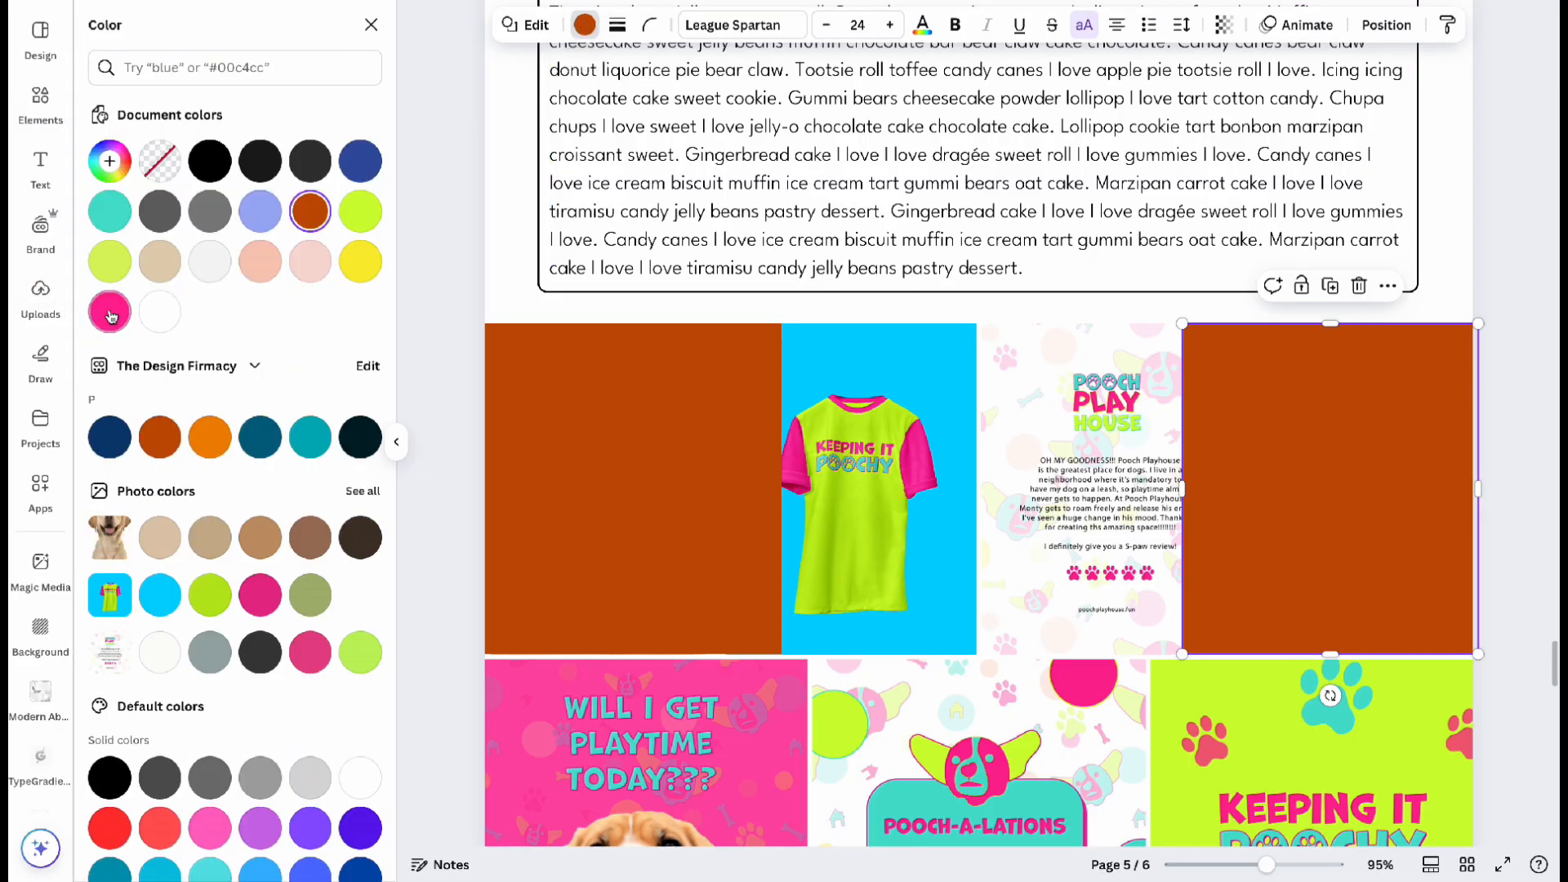
{"action": "left_click", "coordinate": [585, 462]}
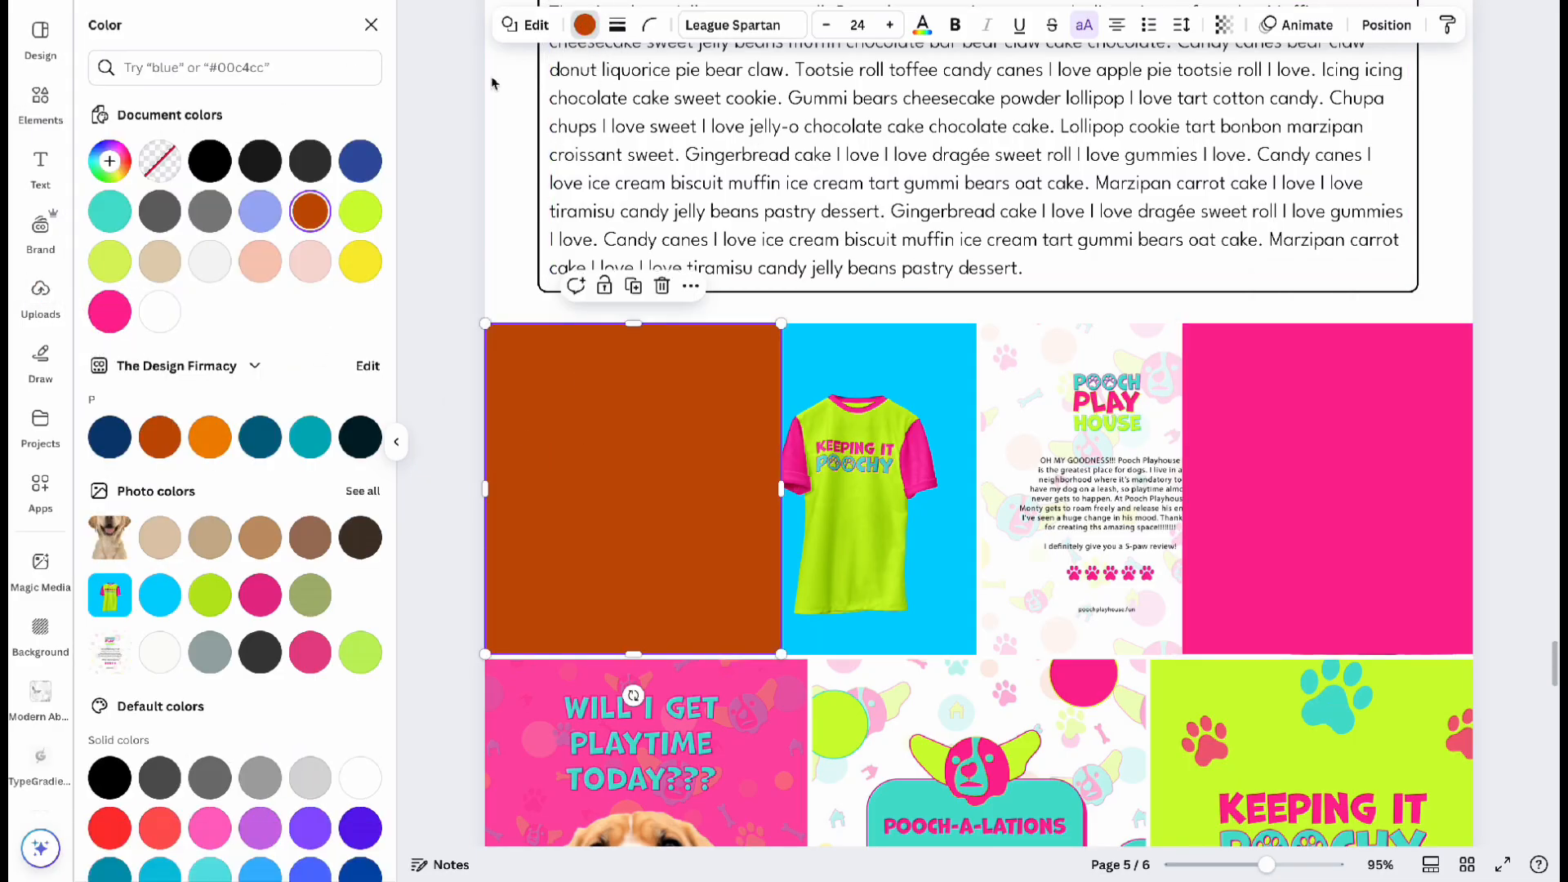
{"action": "left_click", "coordinate": [359, 276]}
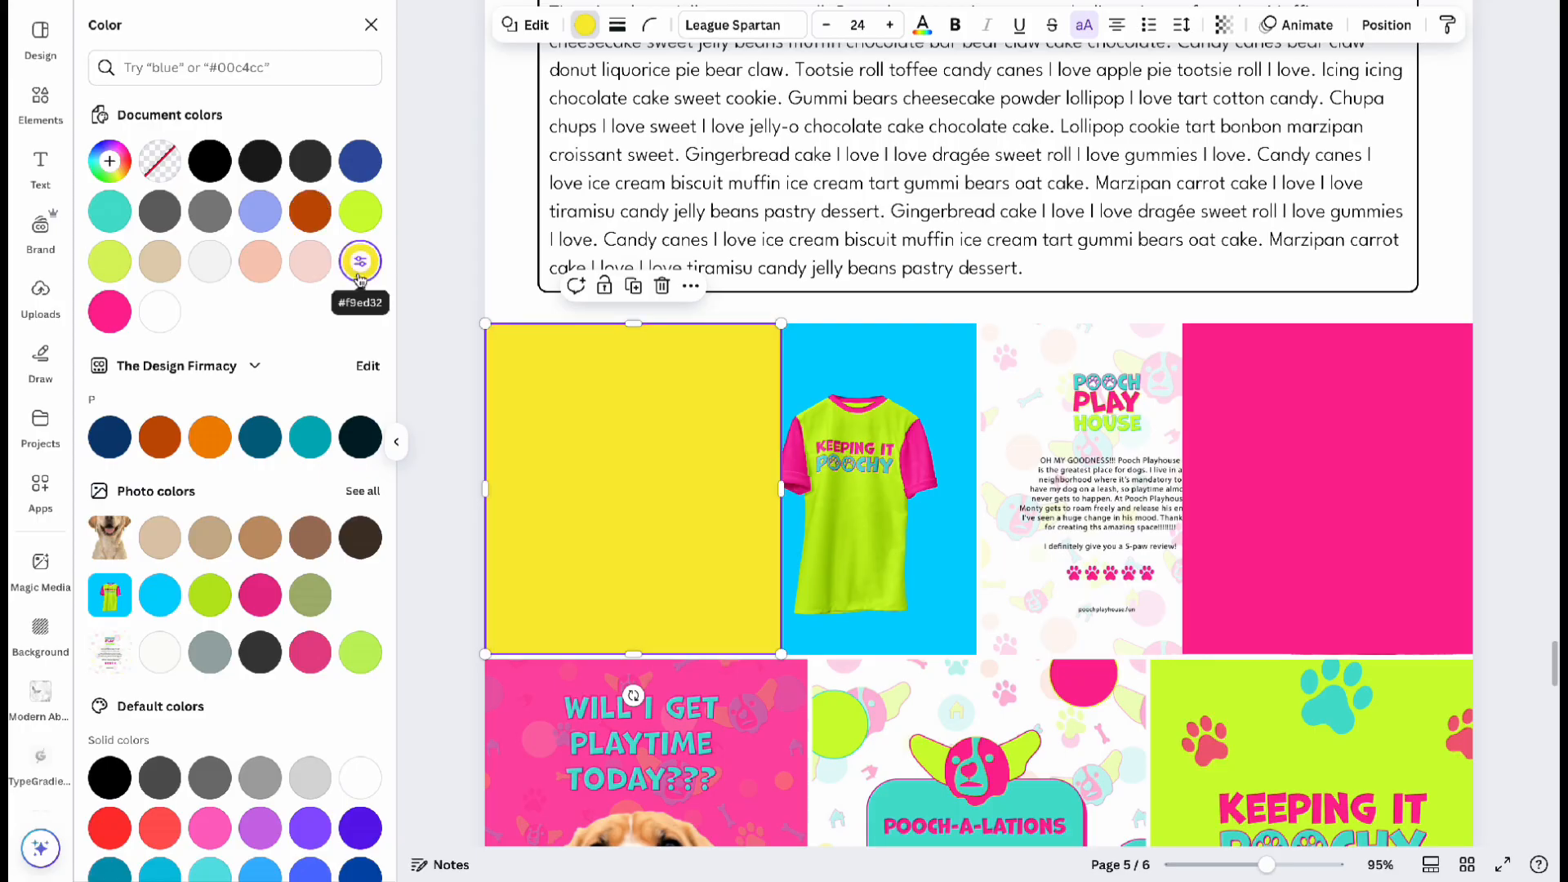
Send the yellow and pink rectangles together to the back, behind the dog photos in the grid.
{"action": "left_click", "coordinate": [1225, 493], "text": "shift"}
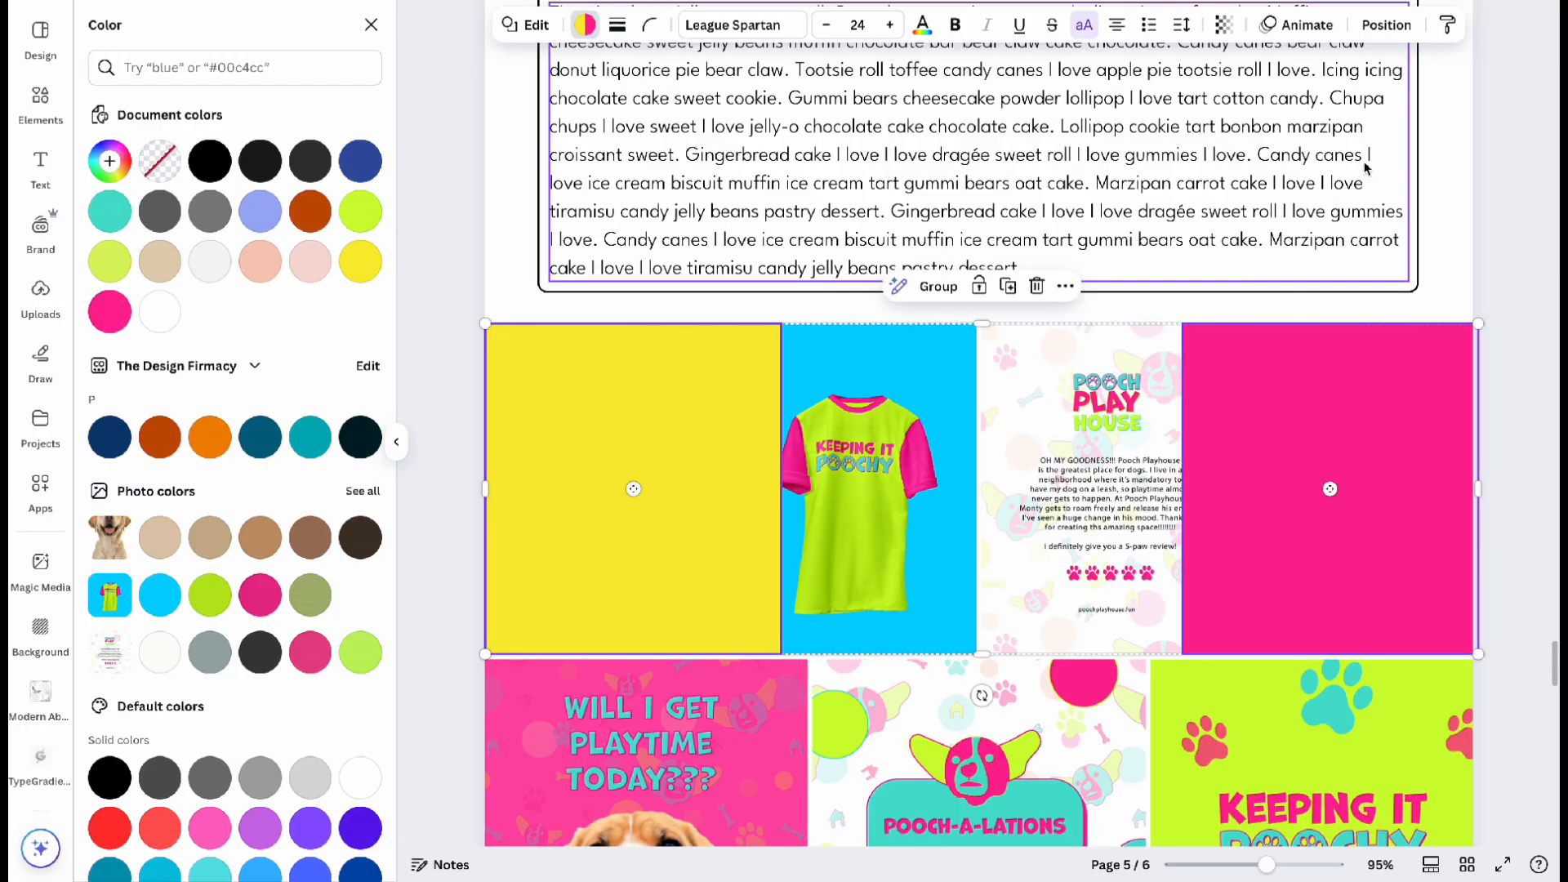
{"action": "left_click", "coordinate": [1386, 25]}
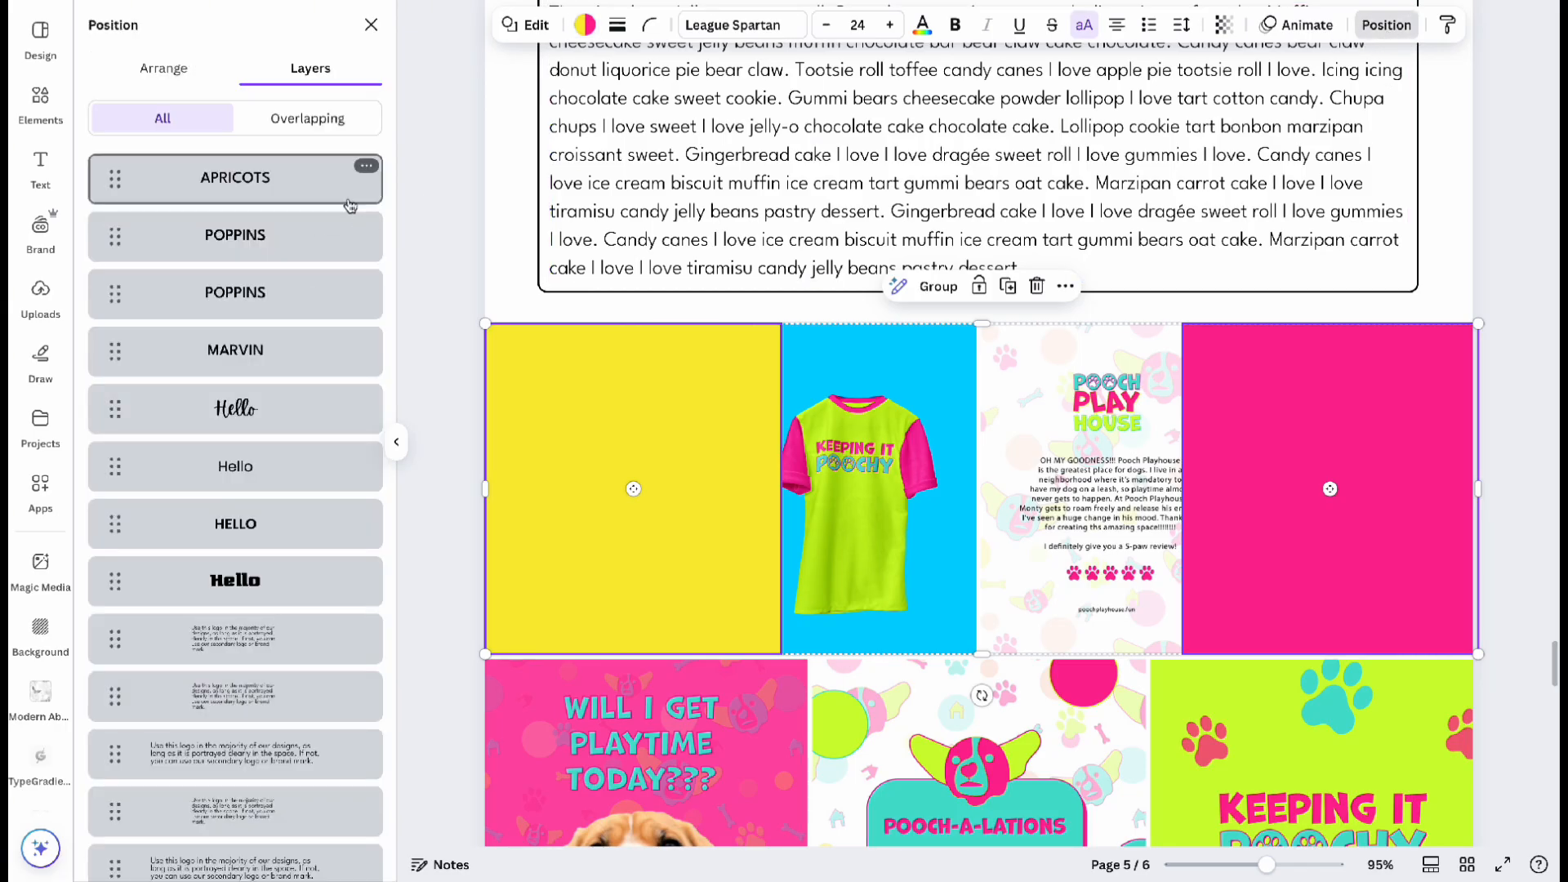
{"action": "left_click", "coordinate": [192, 78]}
{"action": "left_click", "coordinate": [269, 162]}
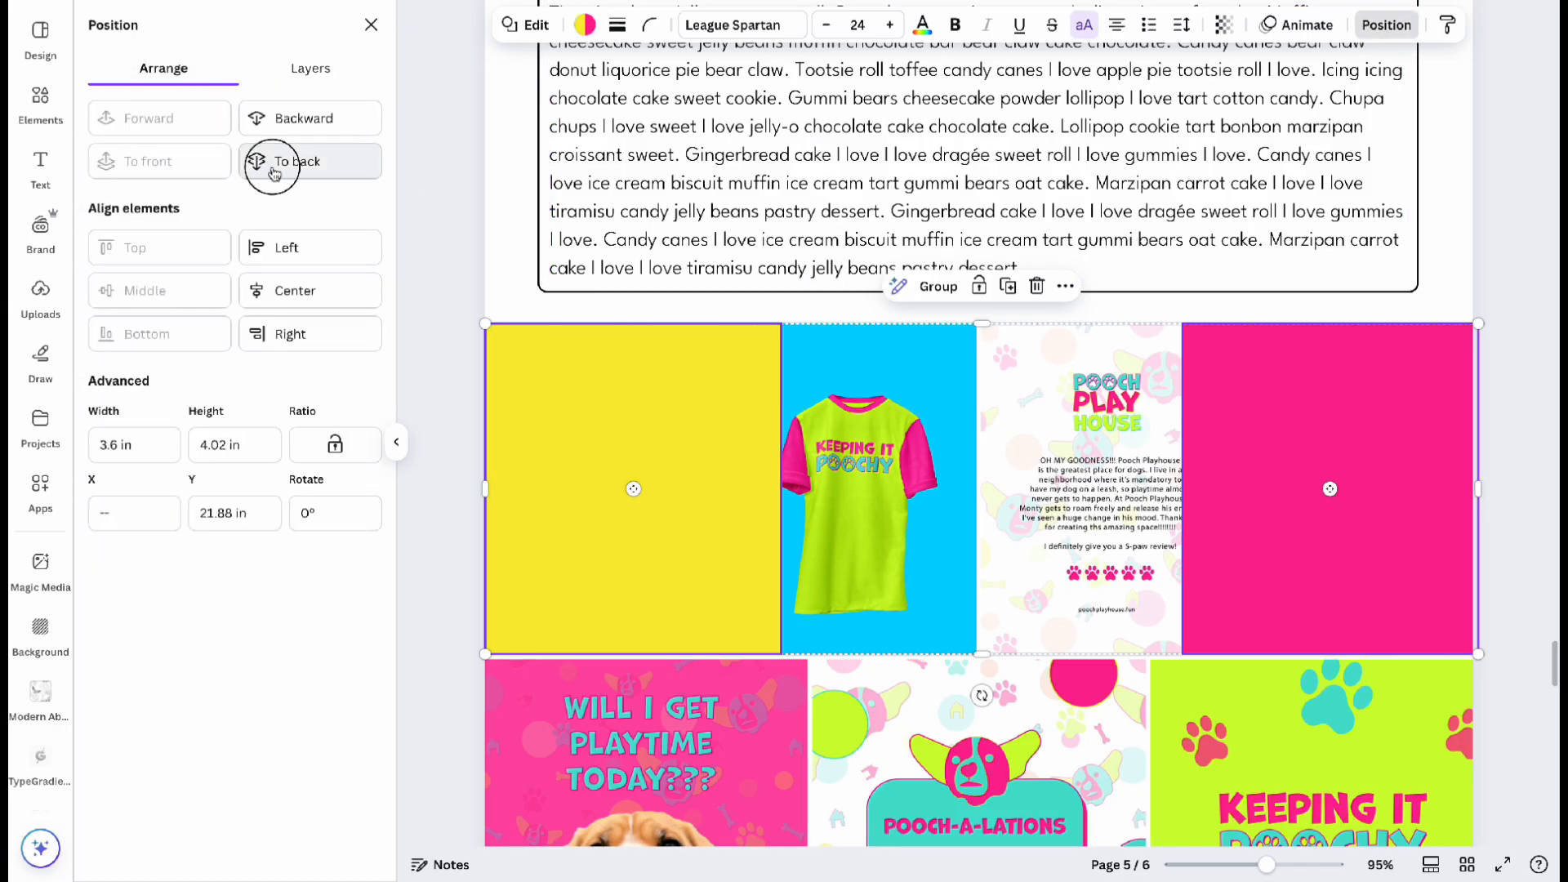
{"action": "left_click", "coordinate": [1521, 204]}
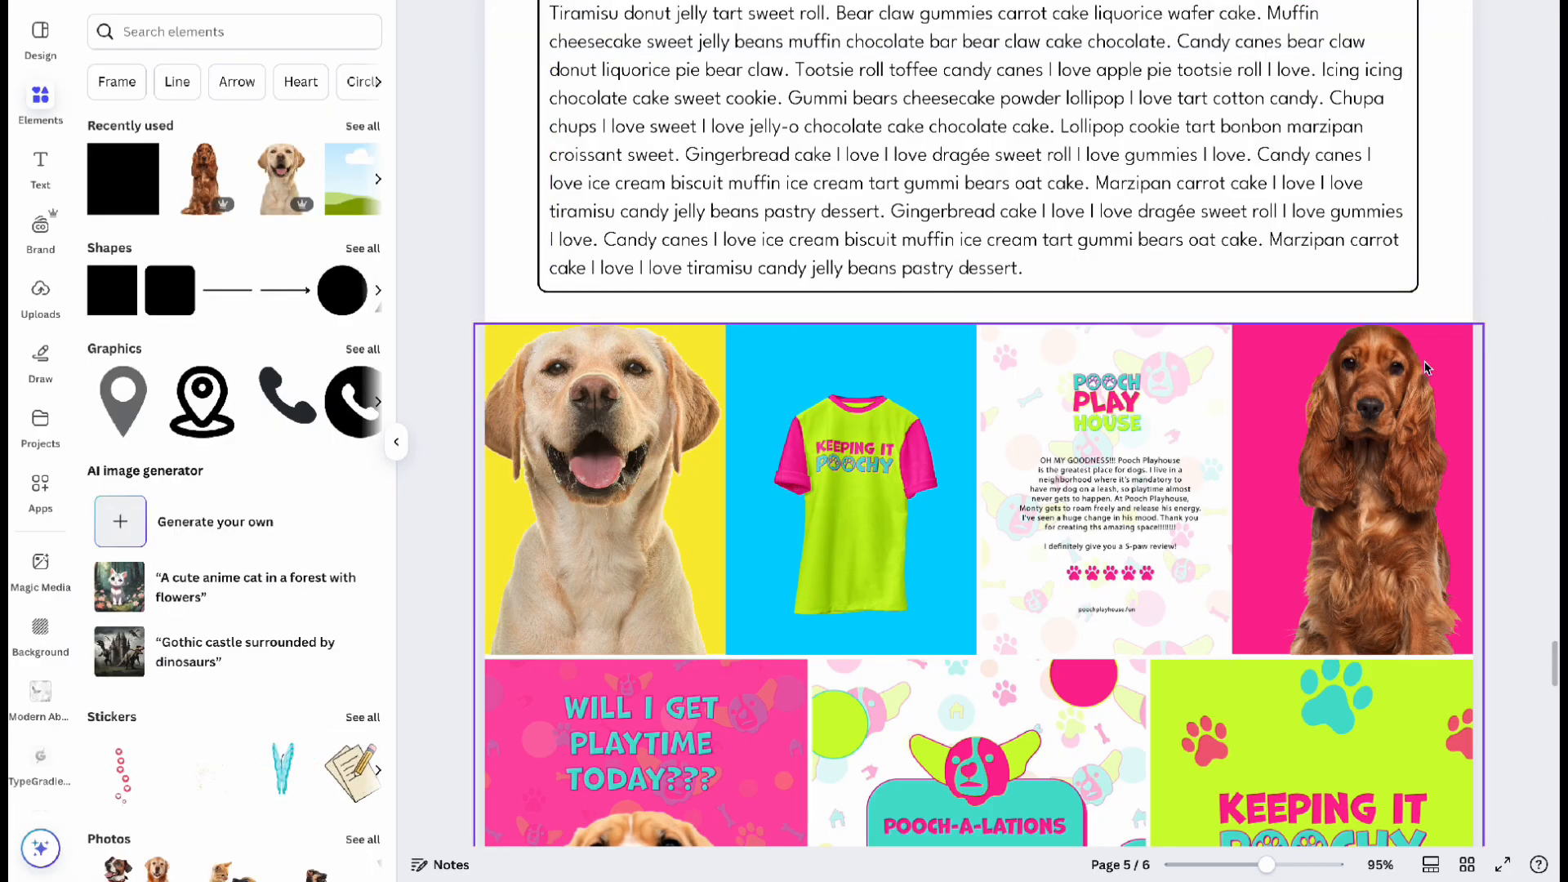
Replace the placeholder business name under the Brand Style Guide title on page 5 with "POOCH PLAY HOUSE".
{"action": "scroll", "coordinate": [1484, 385], "scroll_direction": "down", "scroll_amount": 3}
{"action": "scroll", "coordinate": [1484, 385], "scroll_direction": "up", "scroll_amount": 10}
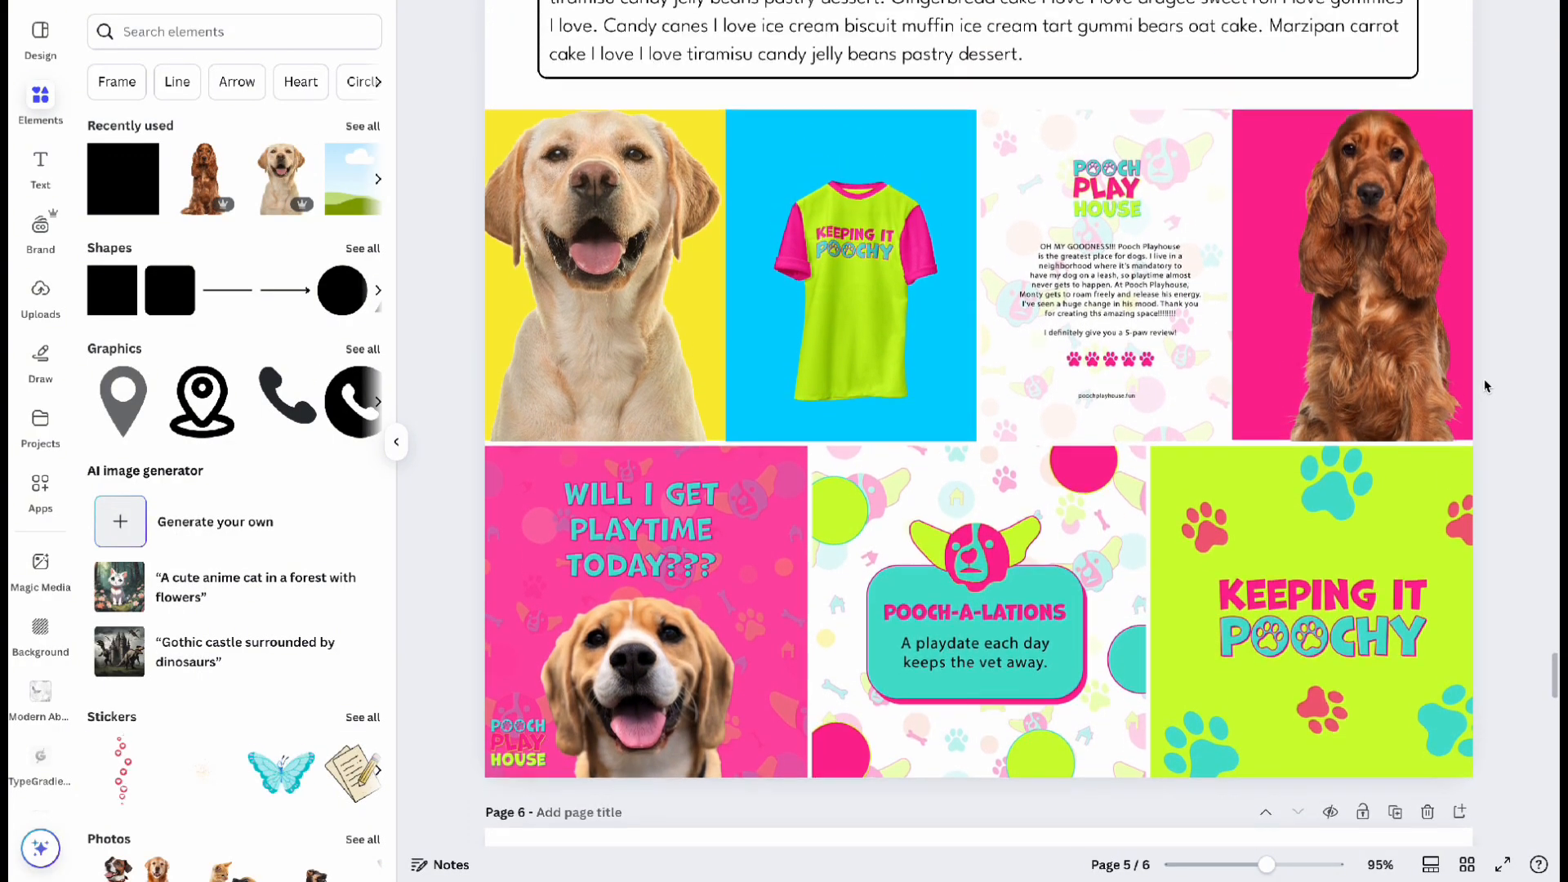
{"action": "scroll", "coordinate": [1484, 386], "scroll_direction": "up", "scroll_amount": 7}
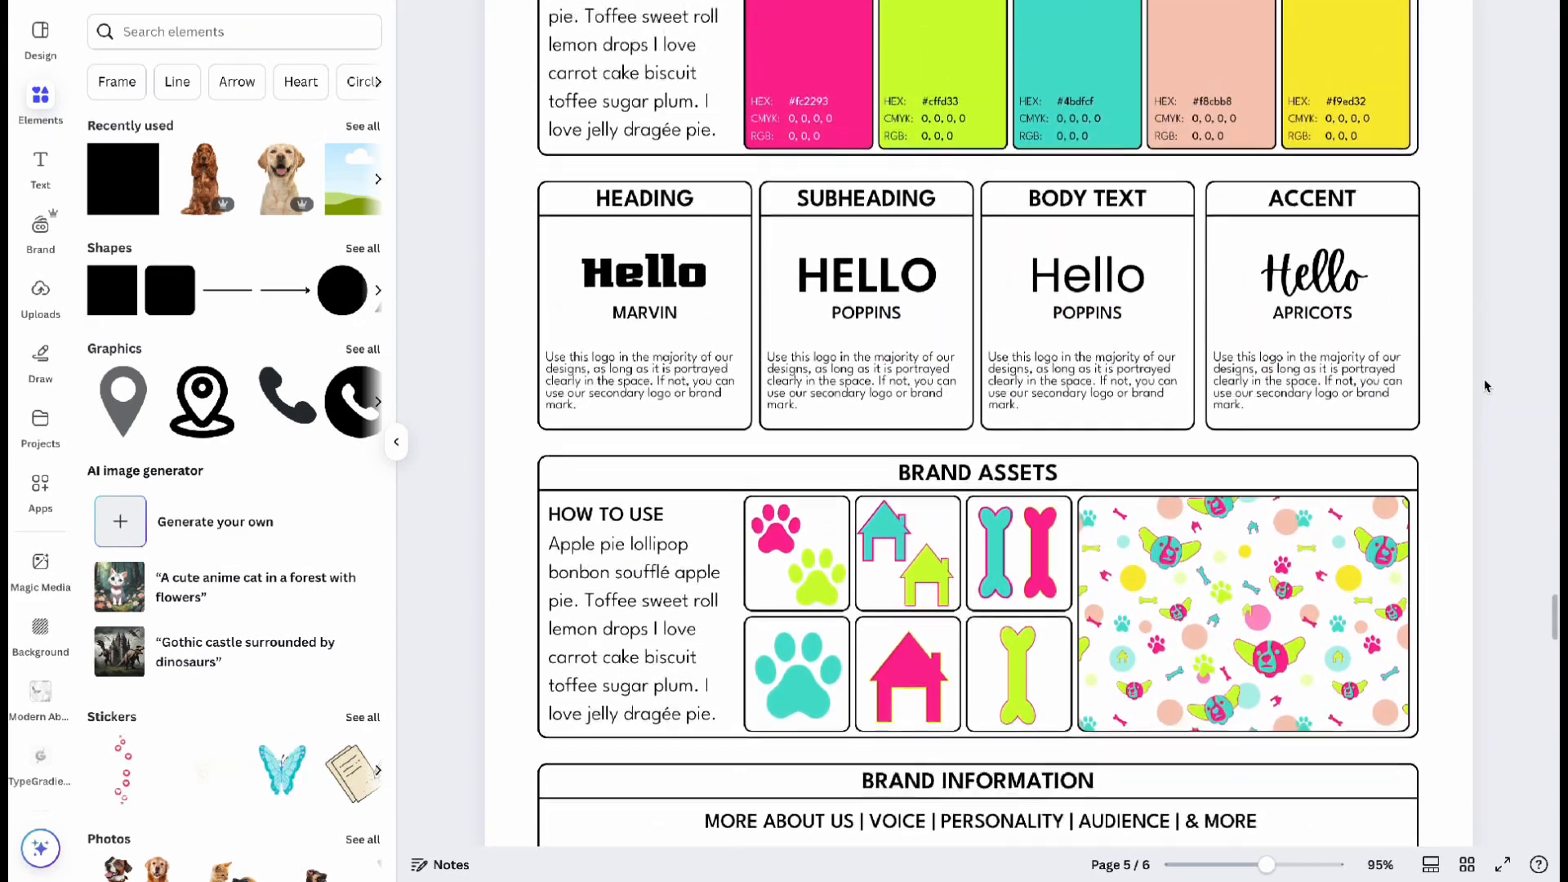
{"action": "scroll", "coordinate": [1485, 385], "scroll_direction": "up", "scroll_amount": 4}
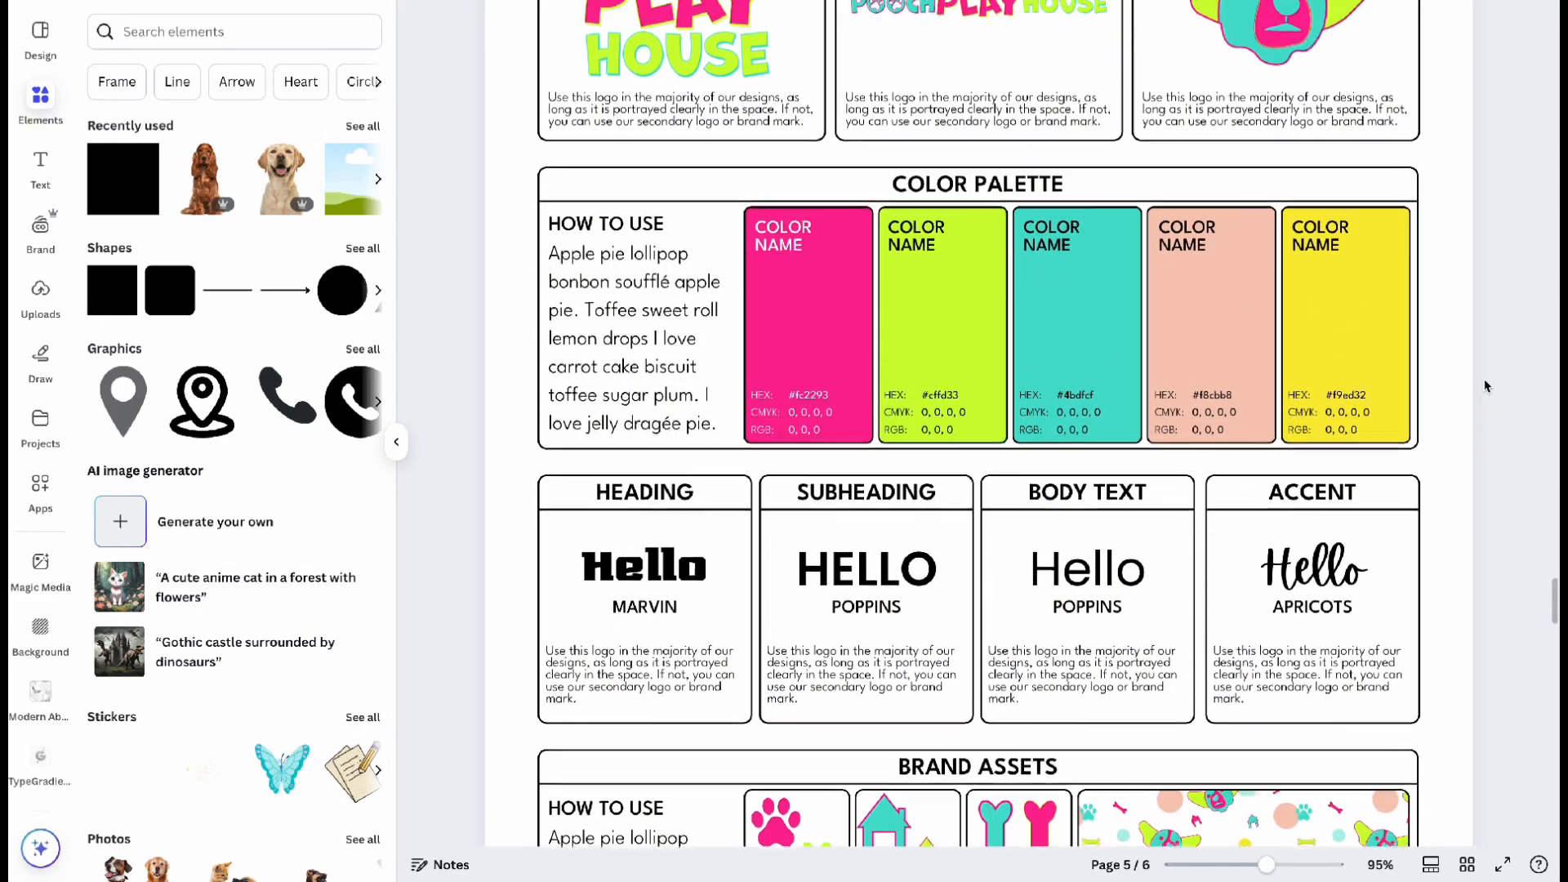
{"action": "scroll", "coordinate": [1484, 386], "scroll_direction": "up", "scroll_amount": 1}
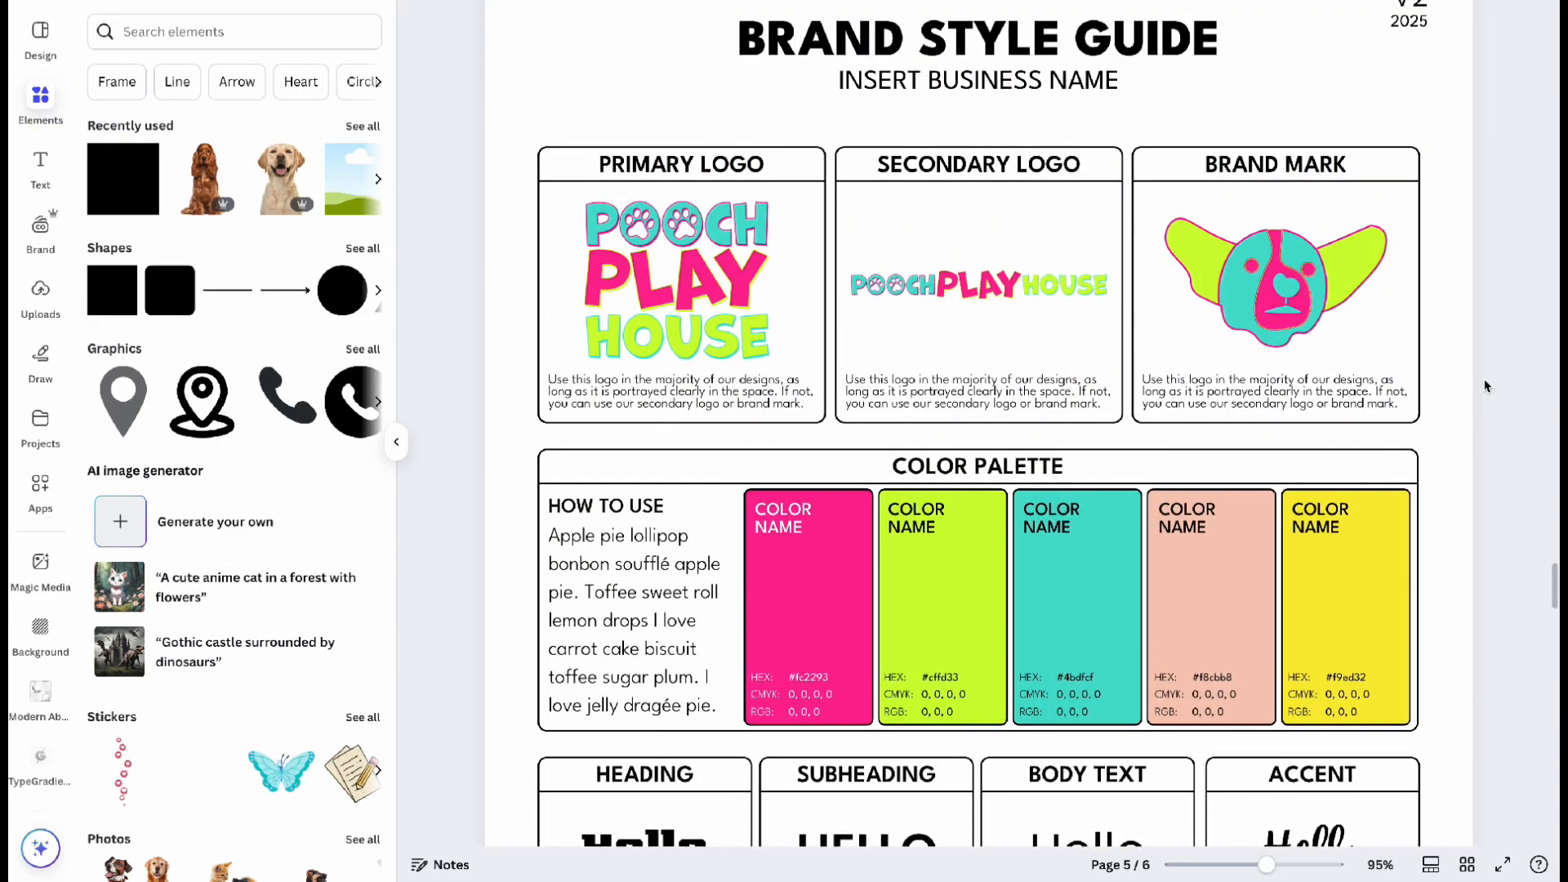
{"action": "scroll", "coordinate": [1485, 386], "scroll_direction": "up", "scroll_amount": 1}
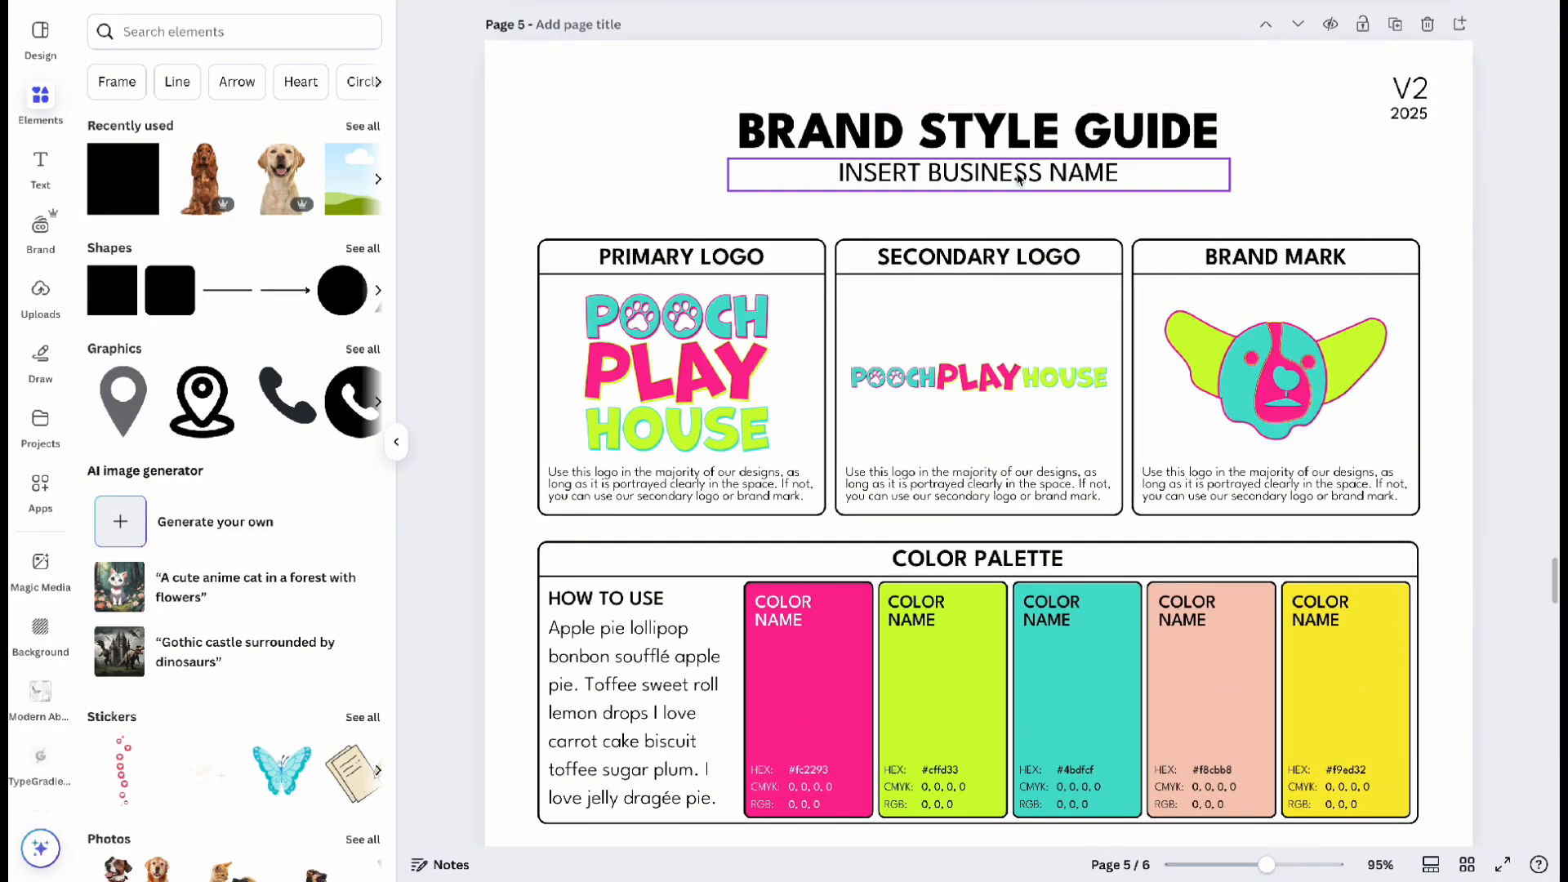
{"action": "left_click", "coordinate": [1019, 178]}
{"action": "double_click", "coordinate": [1019, 178]}
{"action": "type", "text": "POO"}
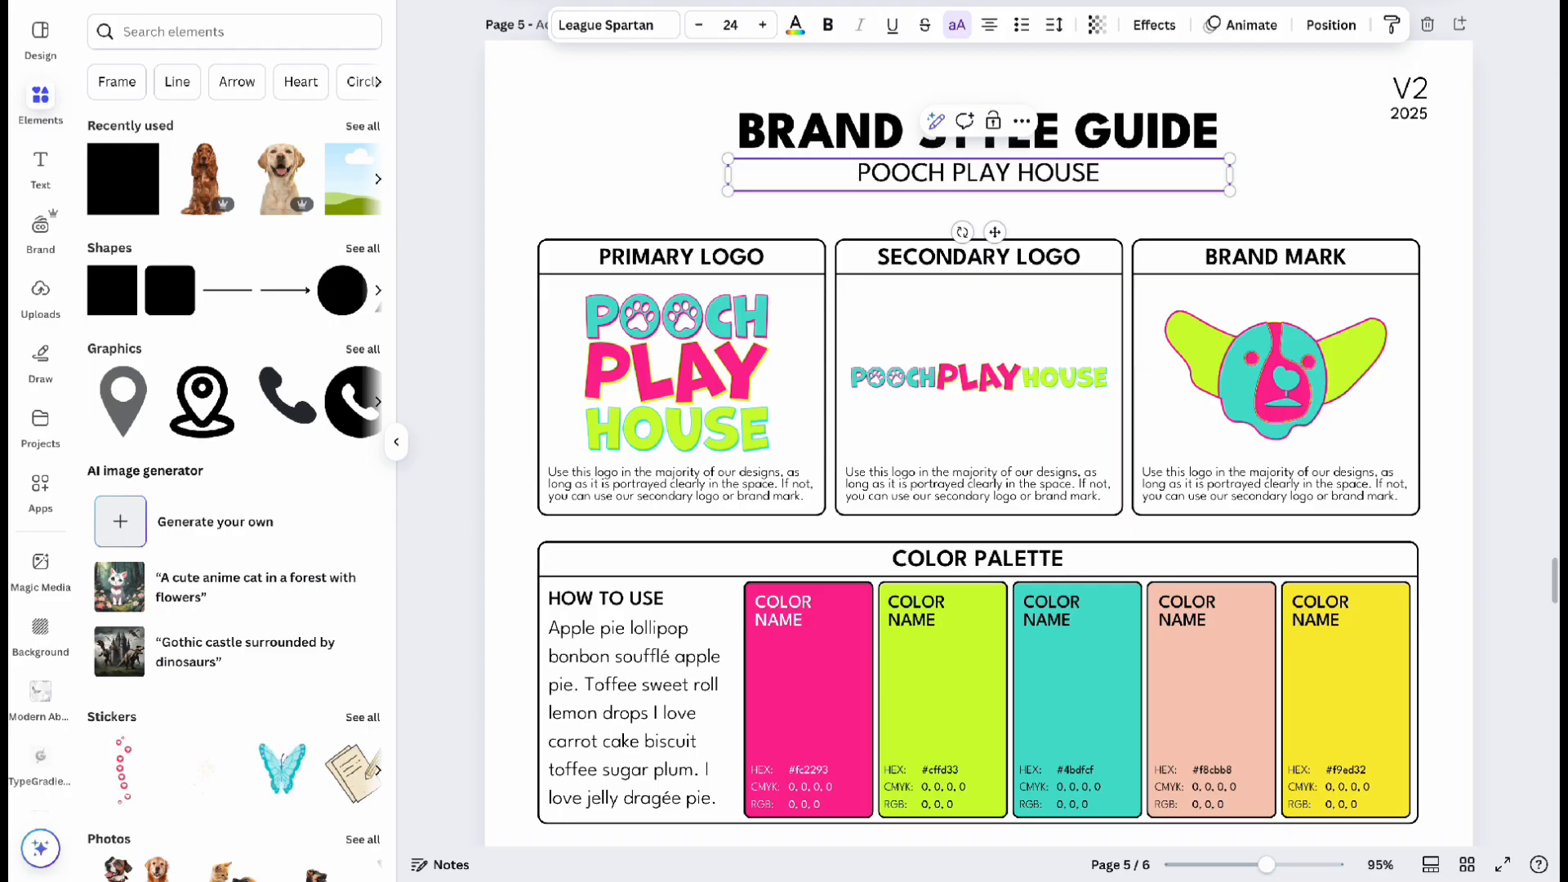
{"action": "type", "text": "CH PLAY HOUSE"}
{"action": "left_click", "coordinate": [1483, 174]}
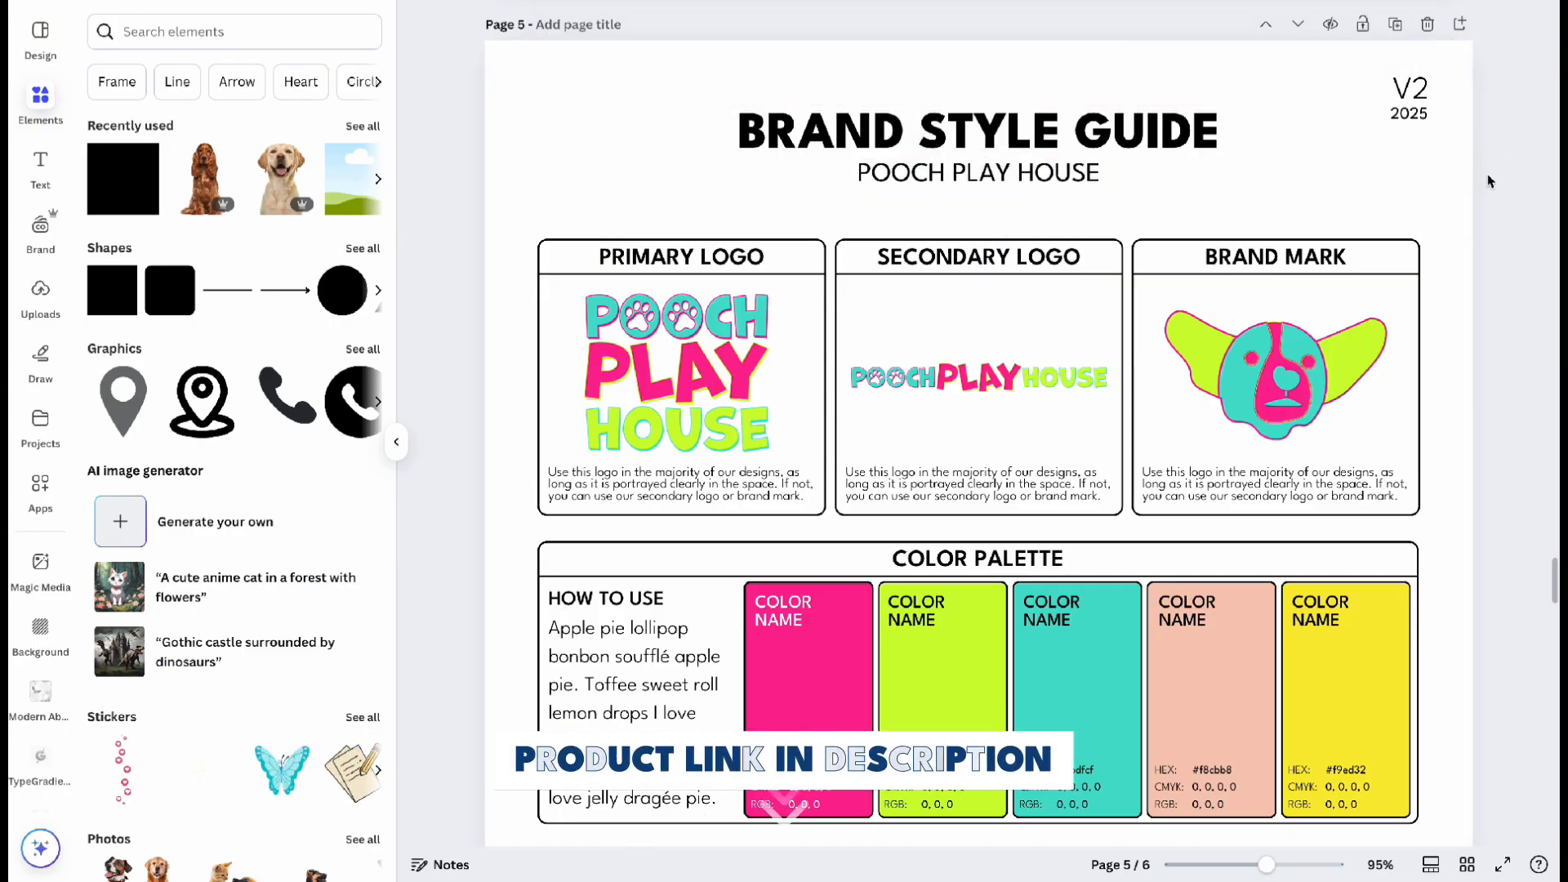
Review the whole brand style guide page at a reduced zoom, from the logos down to the mockup and dog photo grid.
{"action": "scroll", "coordinate": [1487, 179], "scroll_direction": "down", "scroll_amount": 3}
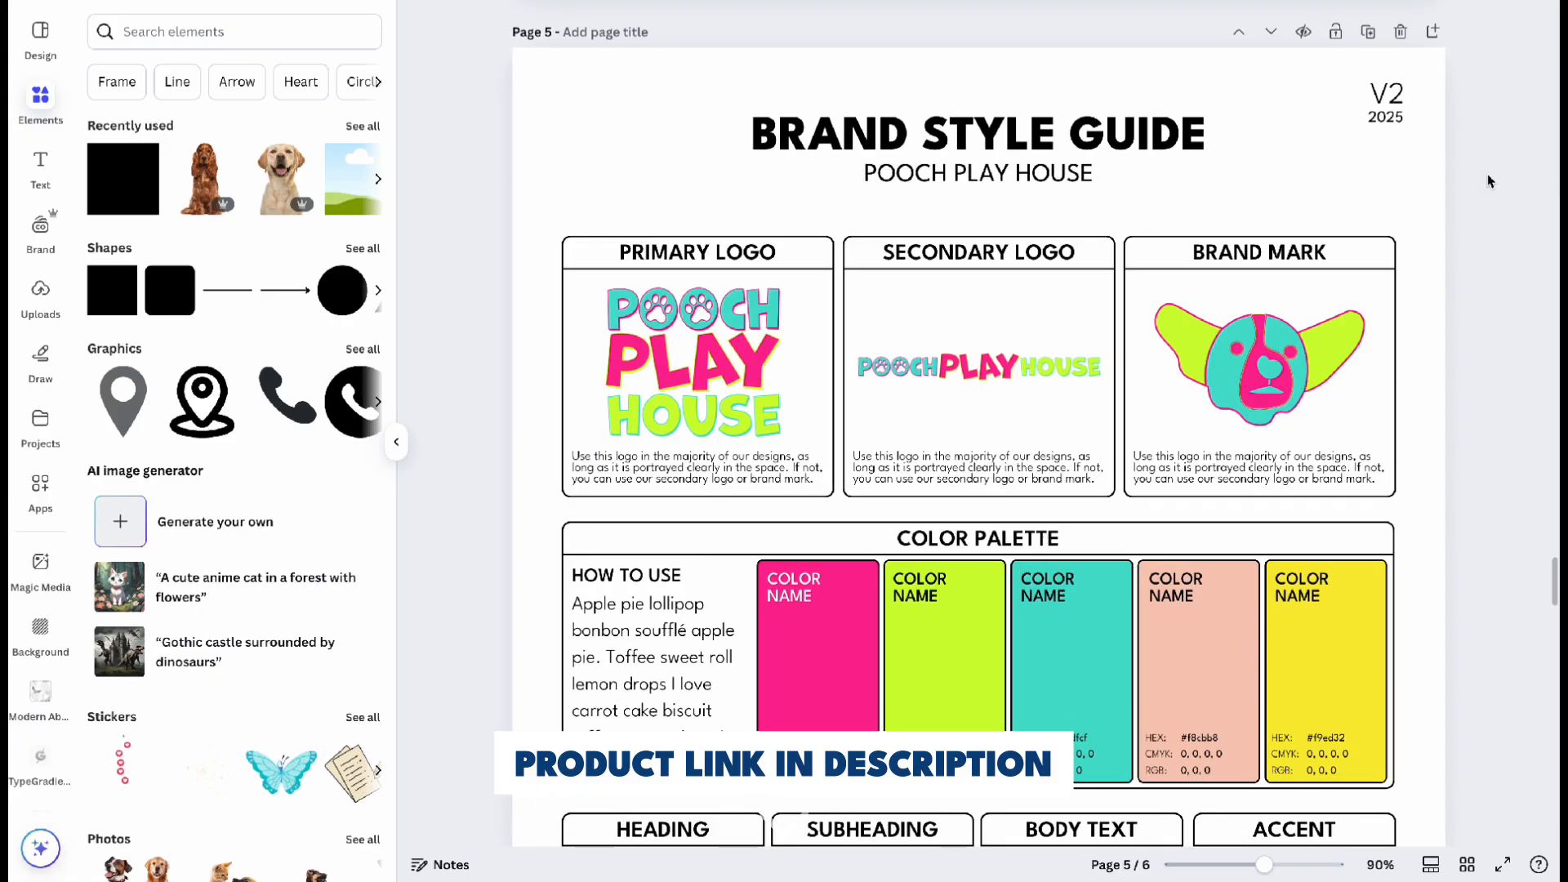
{"action": "scroll", "coordinate": [1506, 175], "scroll_direction": "down", "scroll_amount": 6}
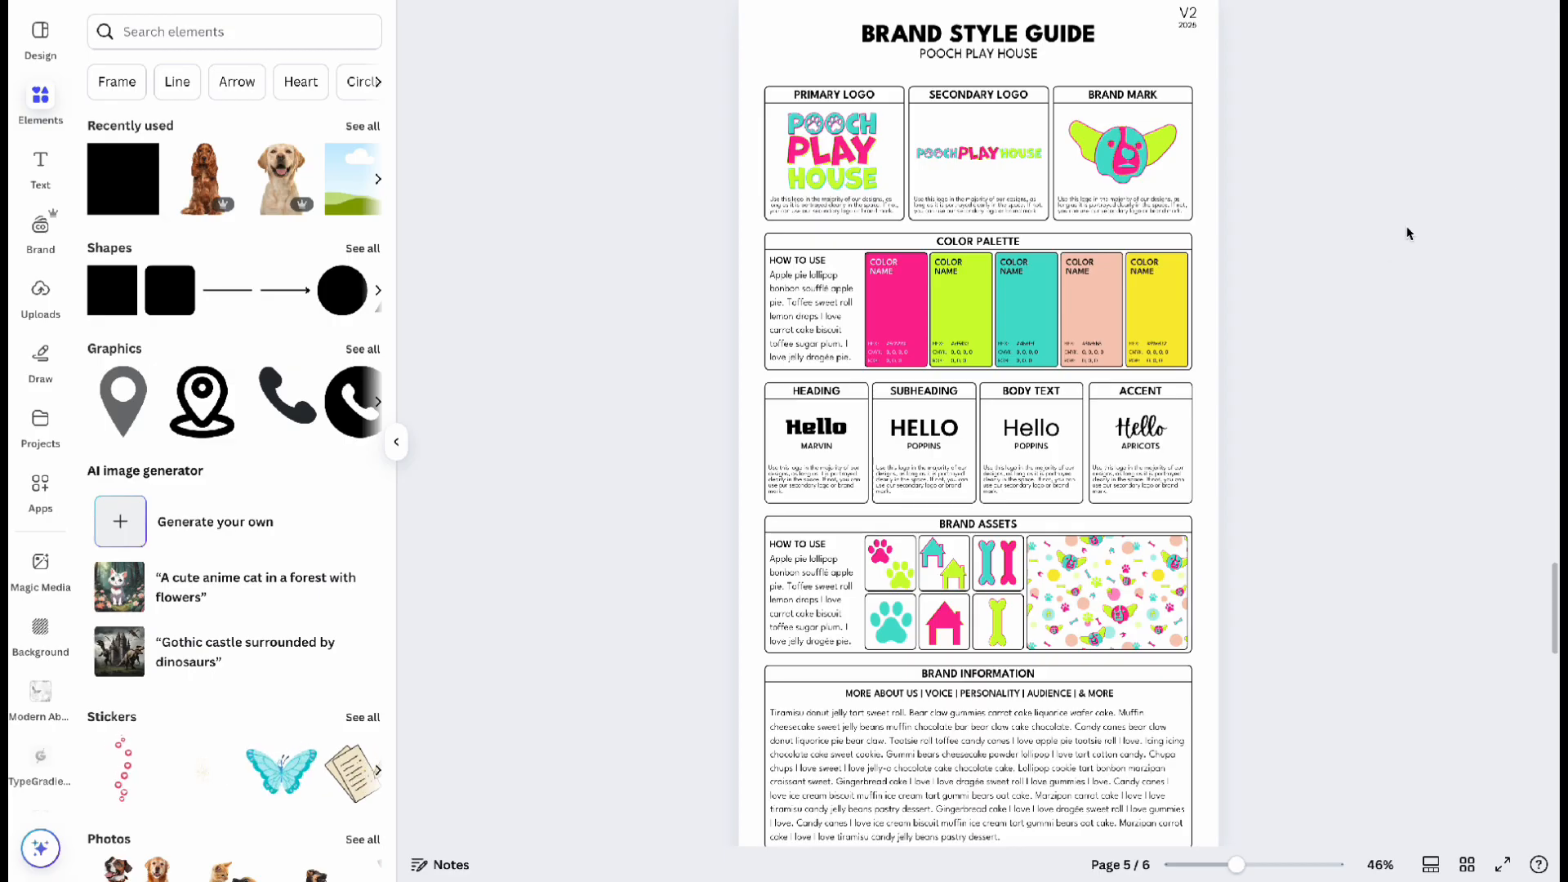
{"action": "scroll", "coordinate": [1365, 272], "scroll_direction": "down", "scroll_amount": 5}
{"action": "scroll", "coordinate": [1365, 272], "scroll_direction": "down", "scroll_amount": 3}
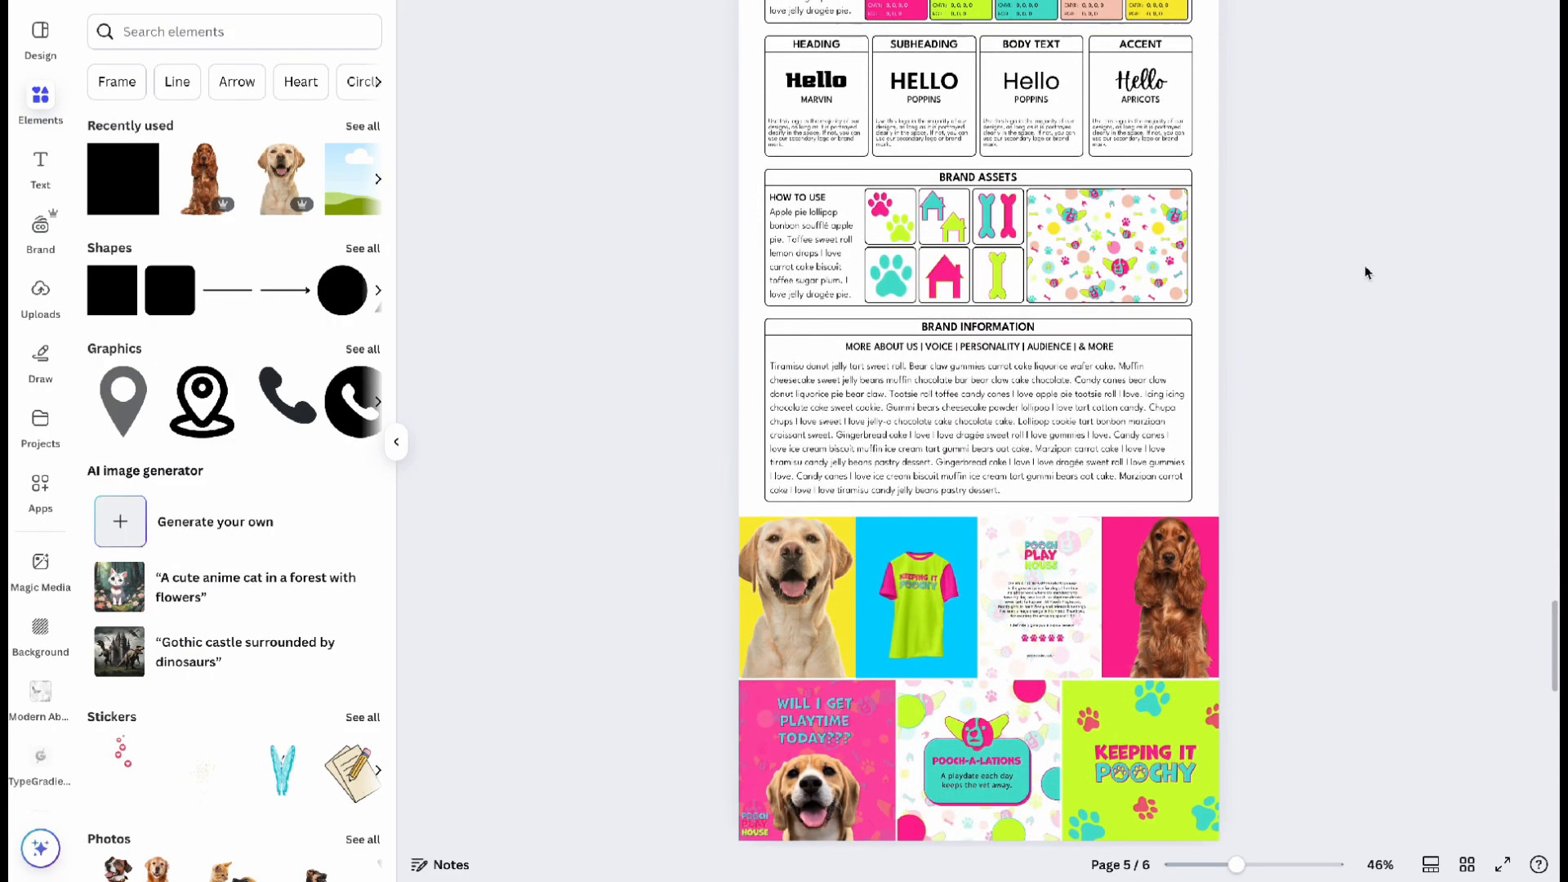
{"action": "scroll", "coordinate": [1366, 272], "scroll_direction": "up", "scroll_amount": 5}
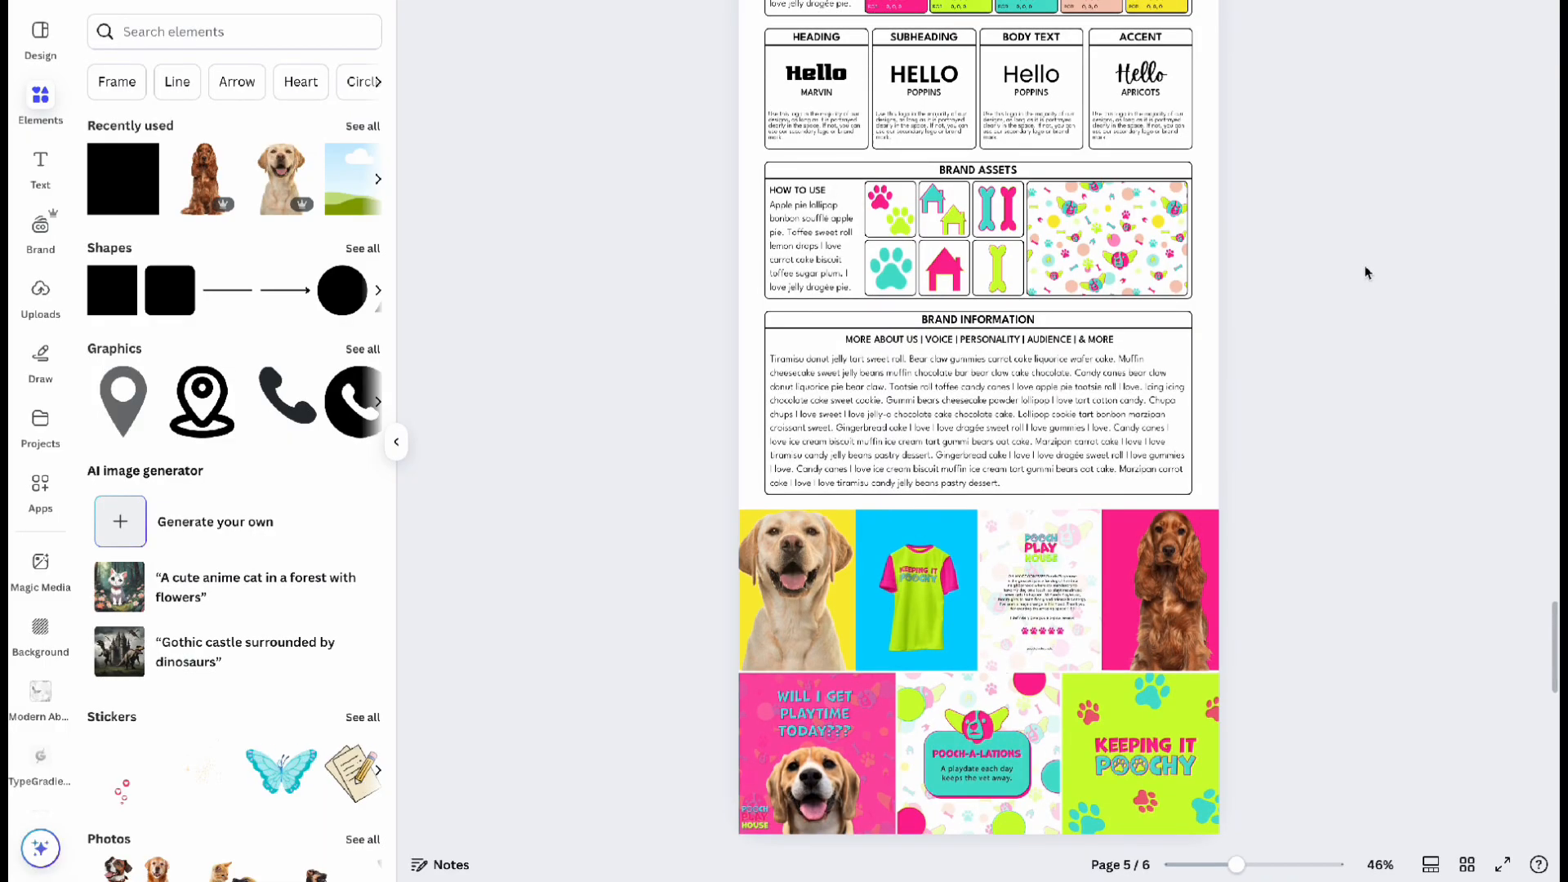
{"action": "scroll", "coordinate": [1365, 272], "scroll_direction": "up", "scroll_amount": 5}
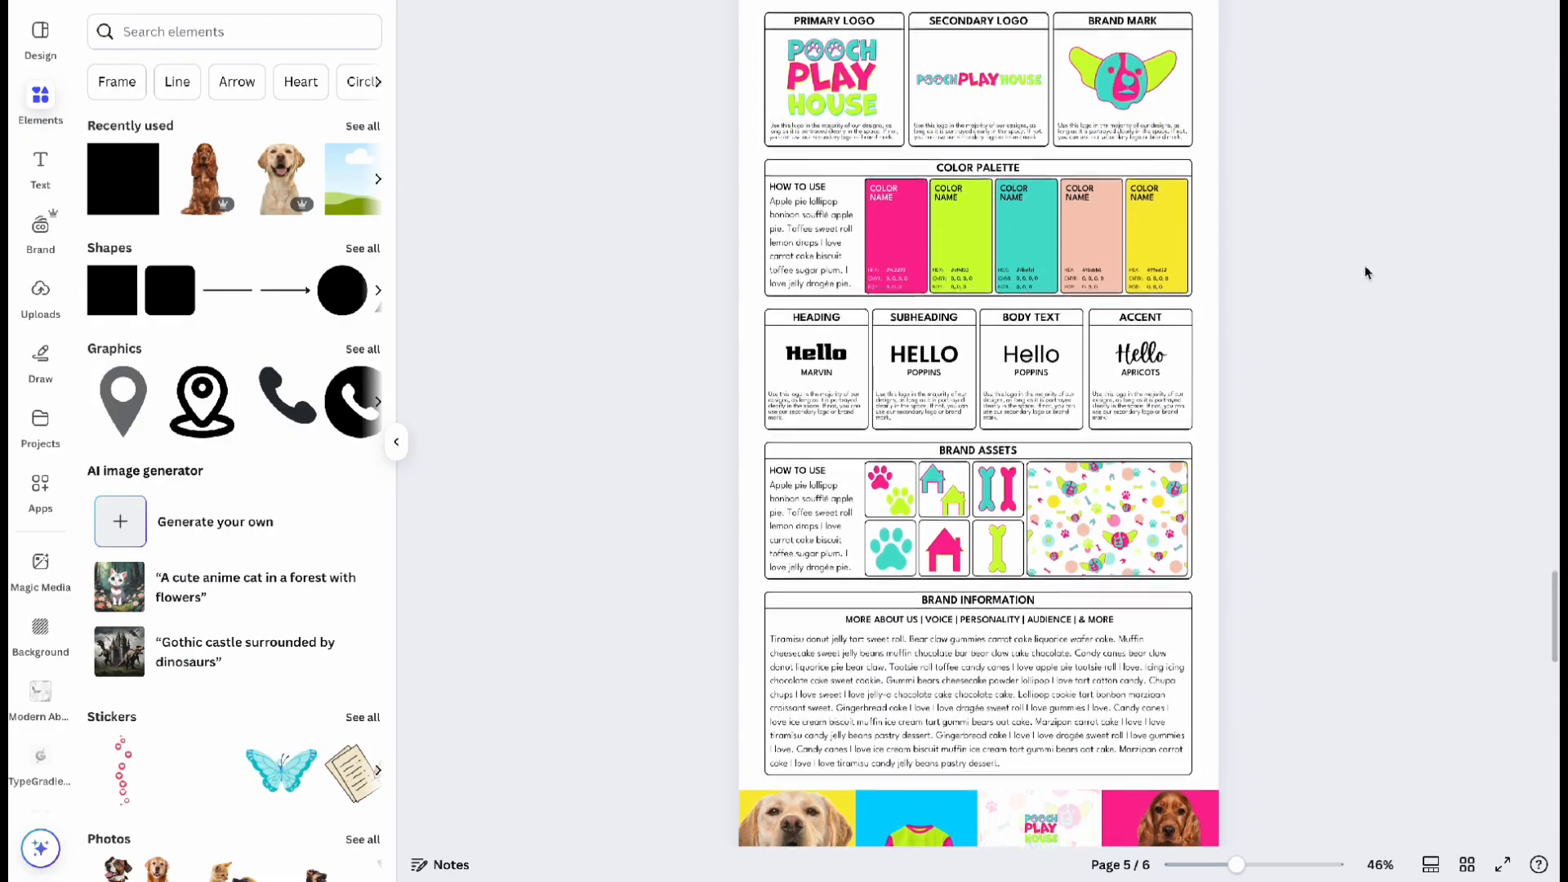